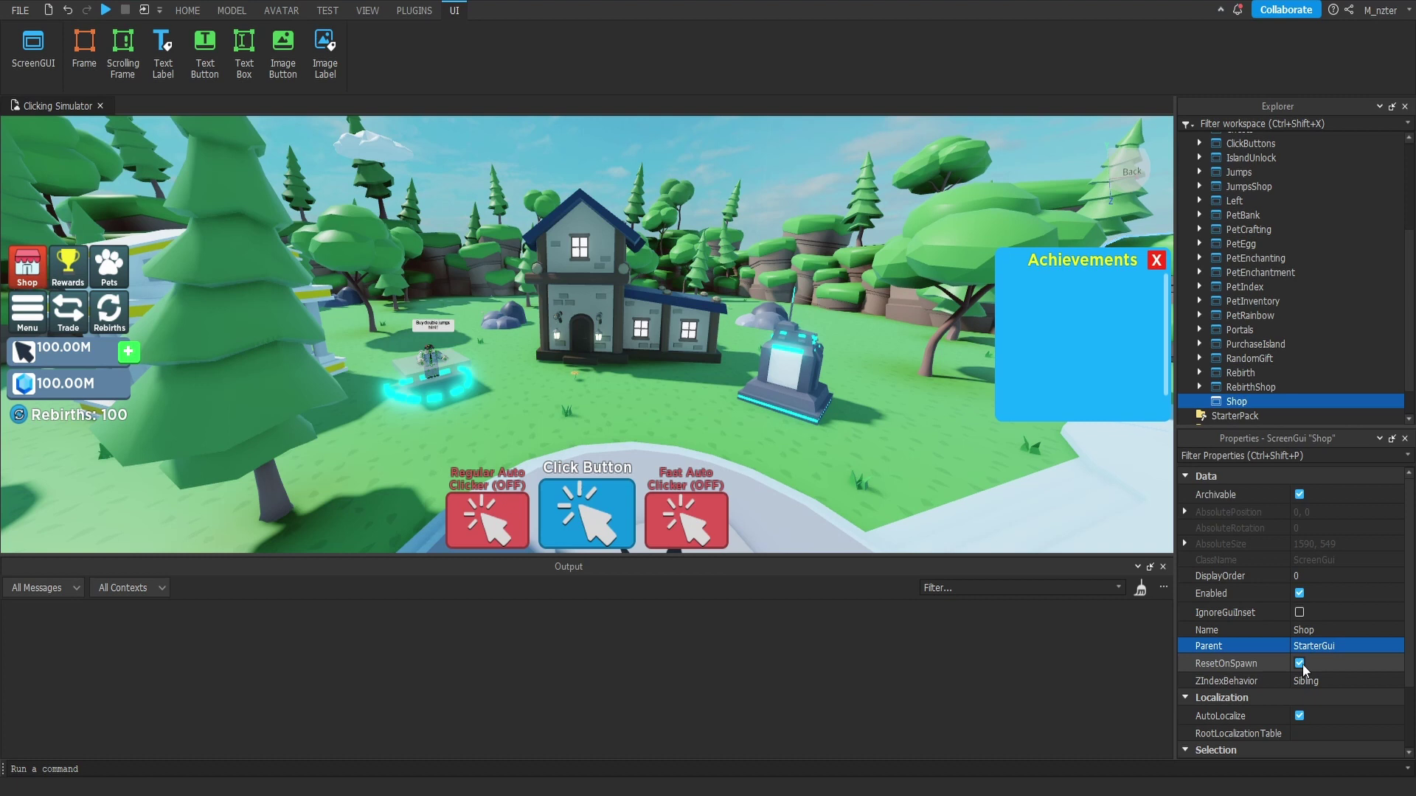
# Step: Turn off ResetOnSpawn for the Shop ScreenGui and insert a Frame inside it
pyautogui.click(1301, 664)
pyautogui.click(1256, 401)
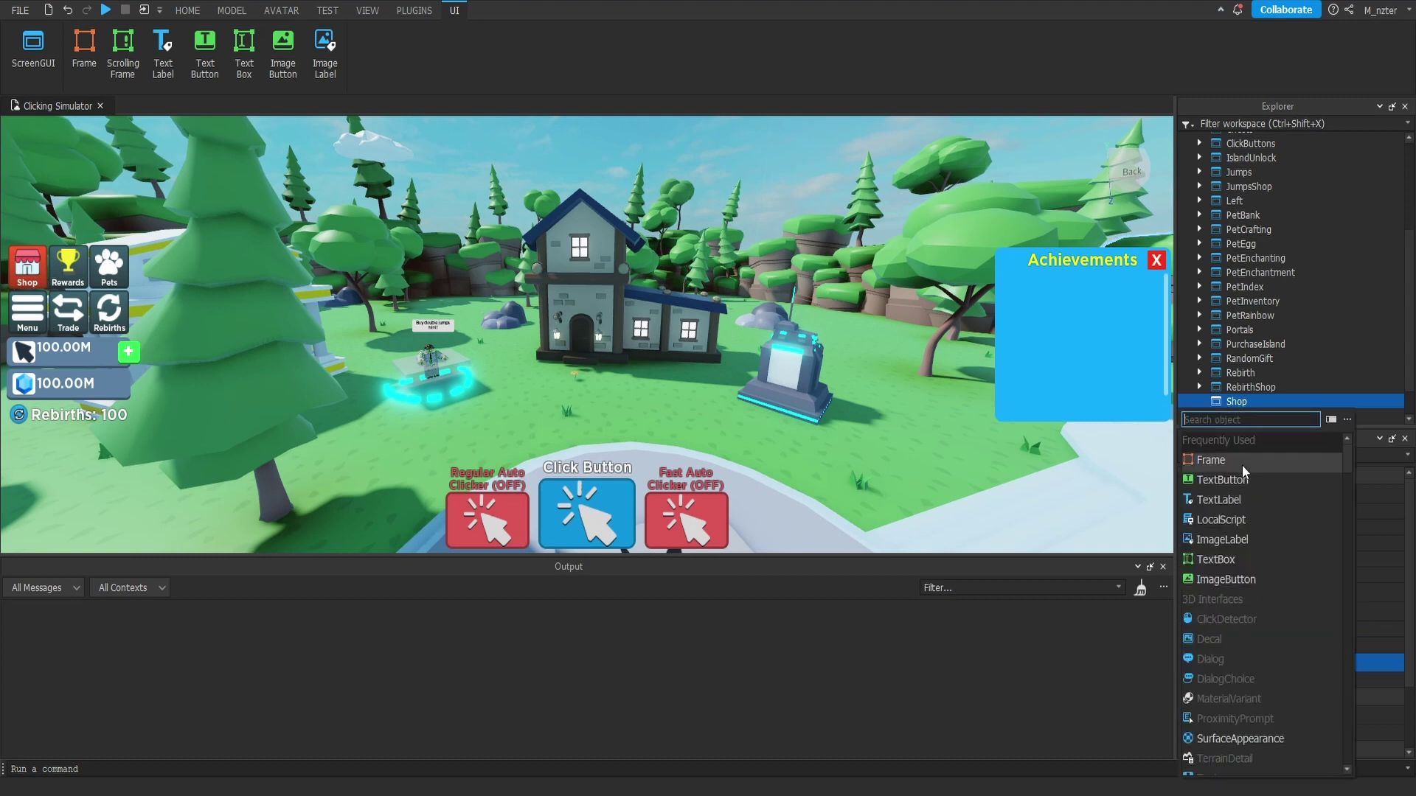
pyautogui.click(1242, 465)
# Step: Resize the Shop Frame to 588 x 329 pixels with the copied size and center it with anchor point and position scale 0.5, 0.5
pyautogui.click(1248, 416)
pyautogui.click(1269, 456)
pyautogui.write('size')
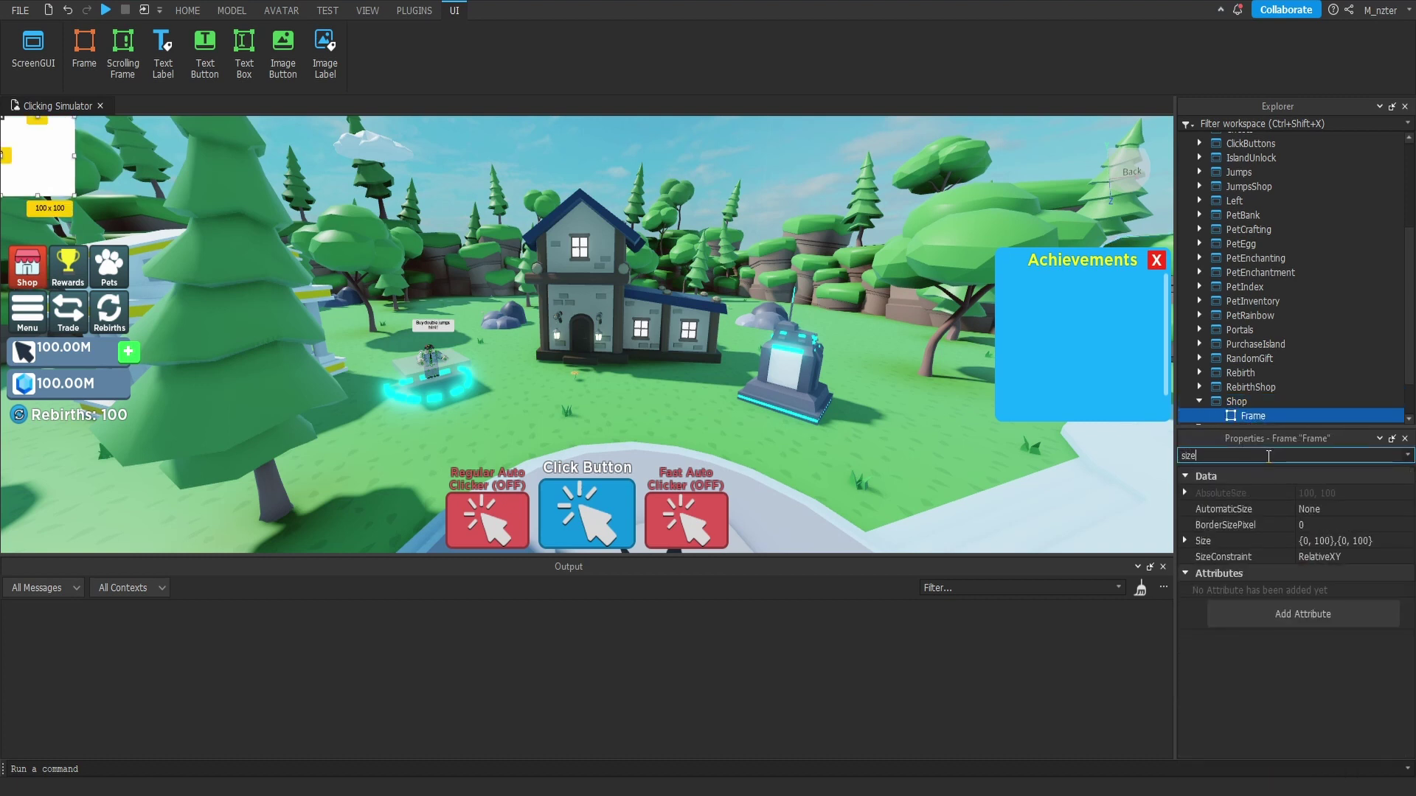
pyautogui.click(1322, 540)
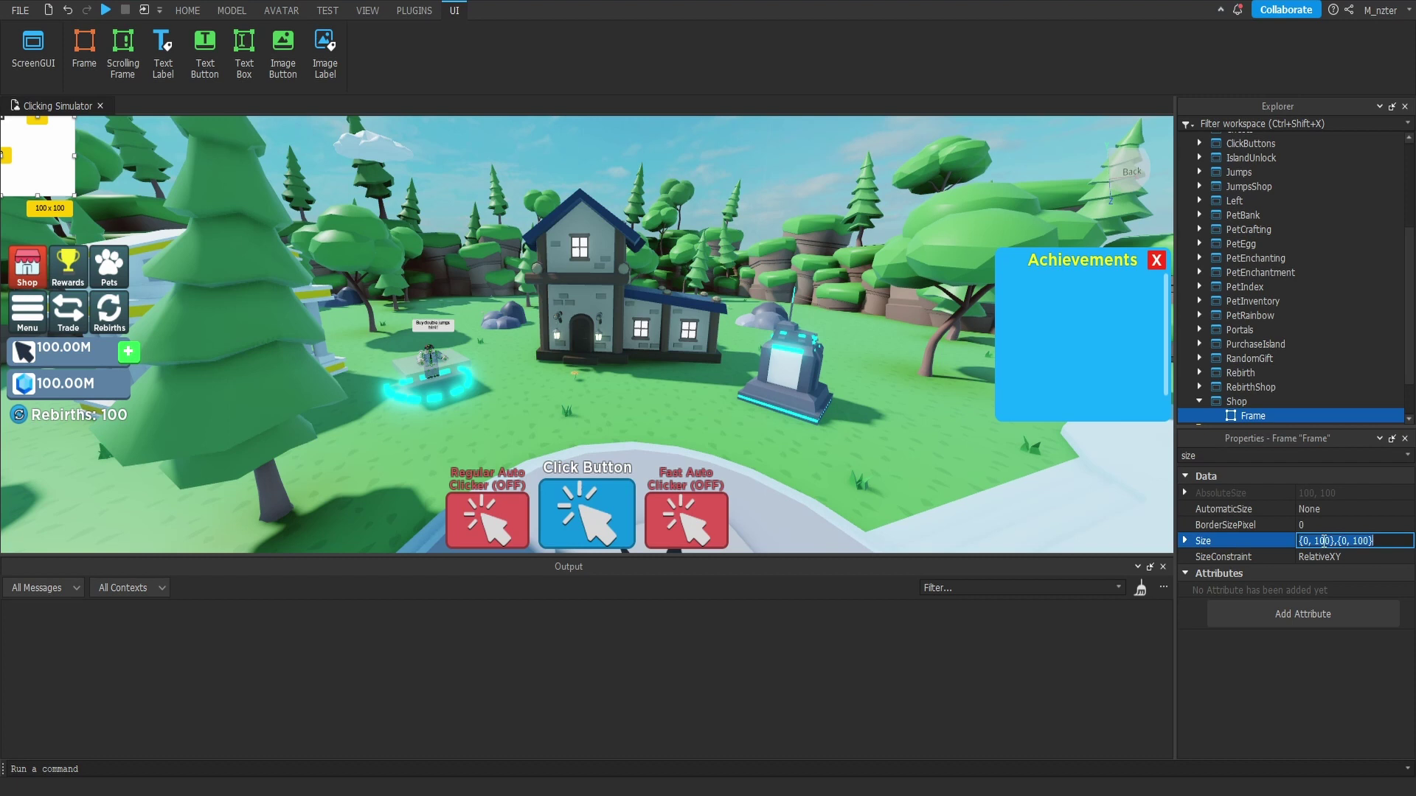
pyautogui.write('.37,0,.60,0')
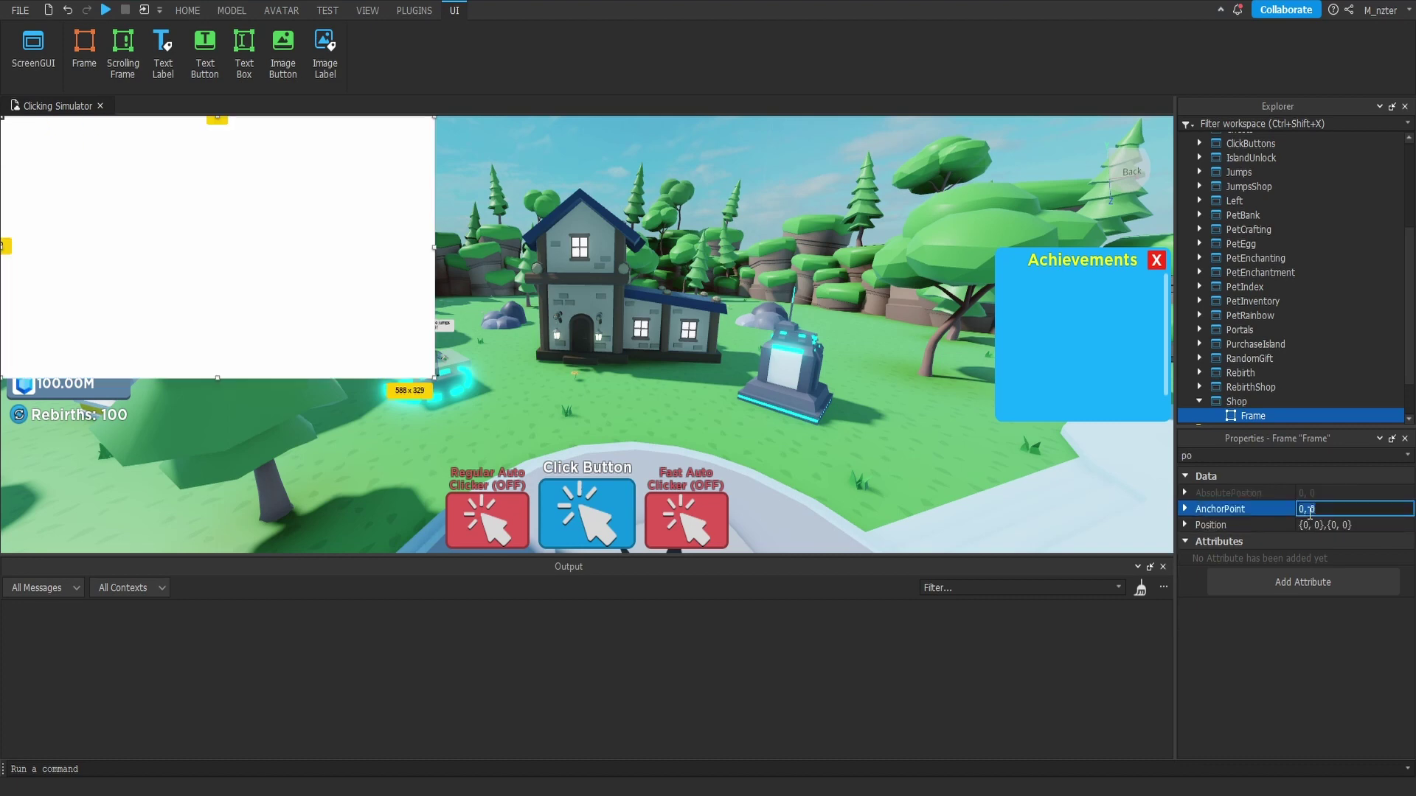
pyautogui.write('.5,.5')
pyautogui.press('Tab')
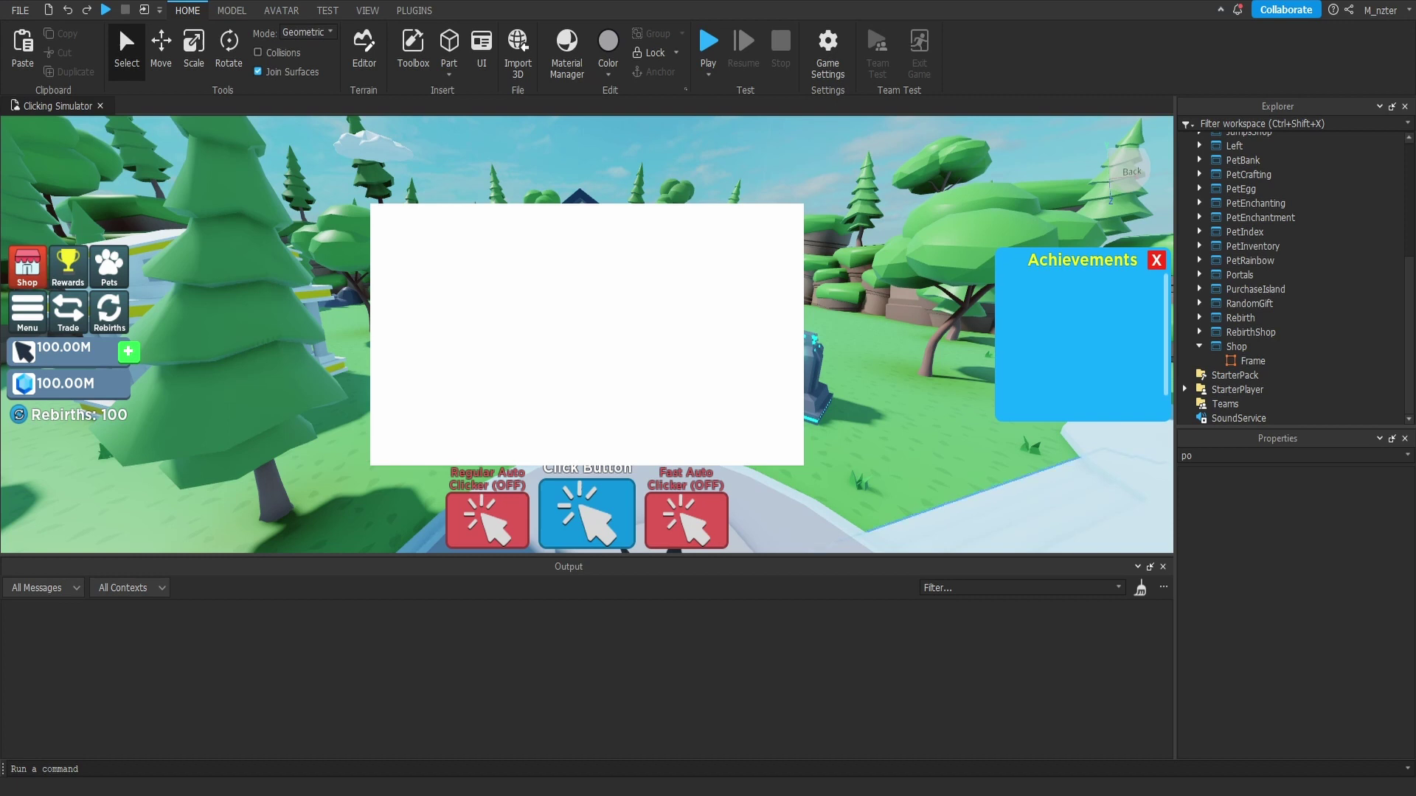
# Step: Copy the Exit button from RebirthShop's Frame into the Shop's Frame
pyautogui.click(1200, 332)
pyautogui.click(1214, 346)
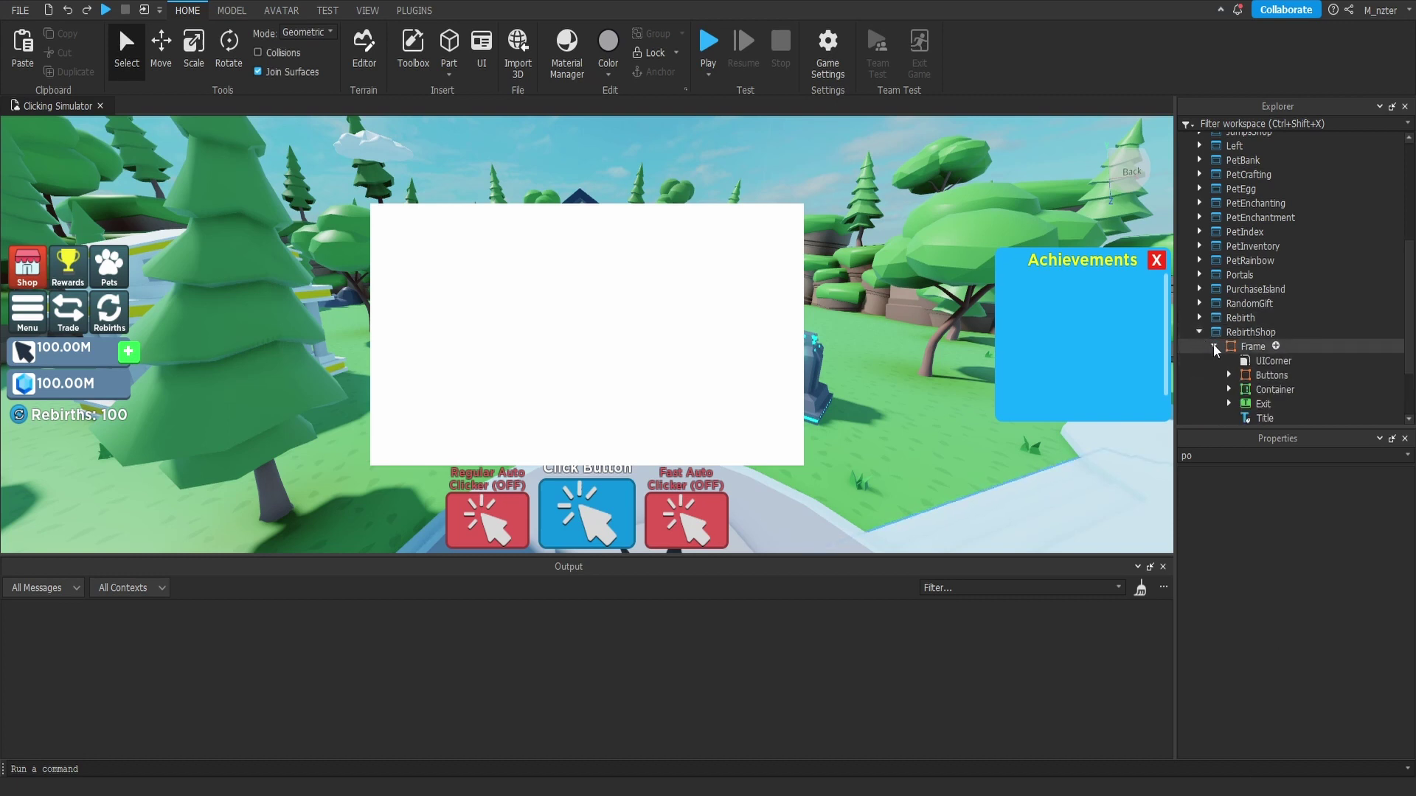
pyautogui.scroll(-1, 1257, 363)
pyautogui.click(1261, 363)
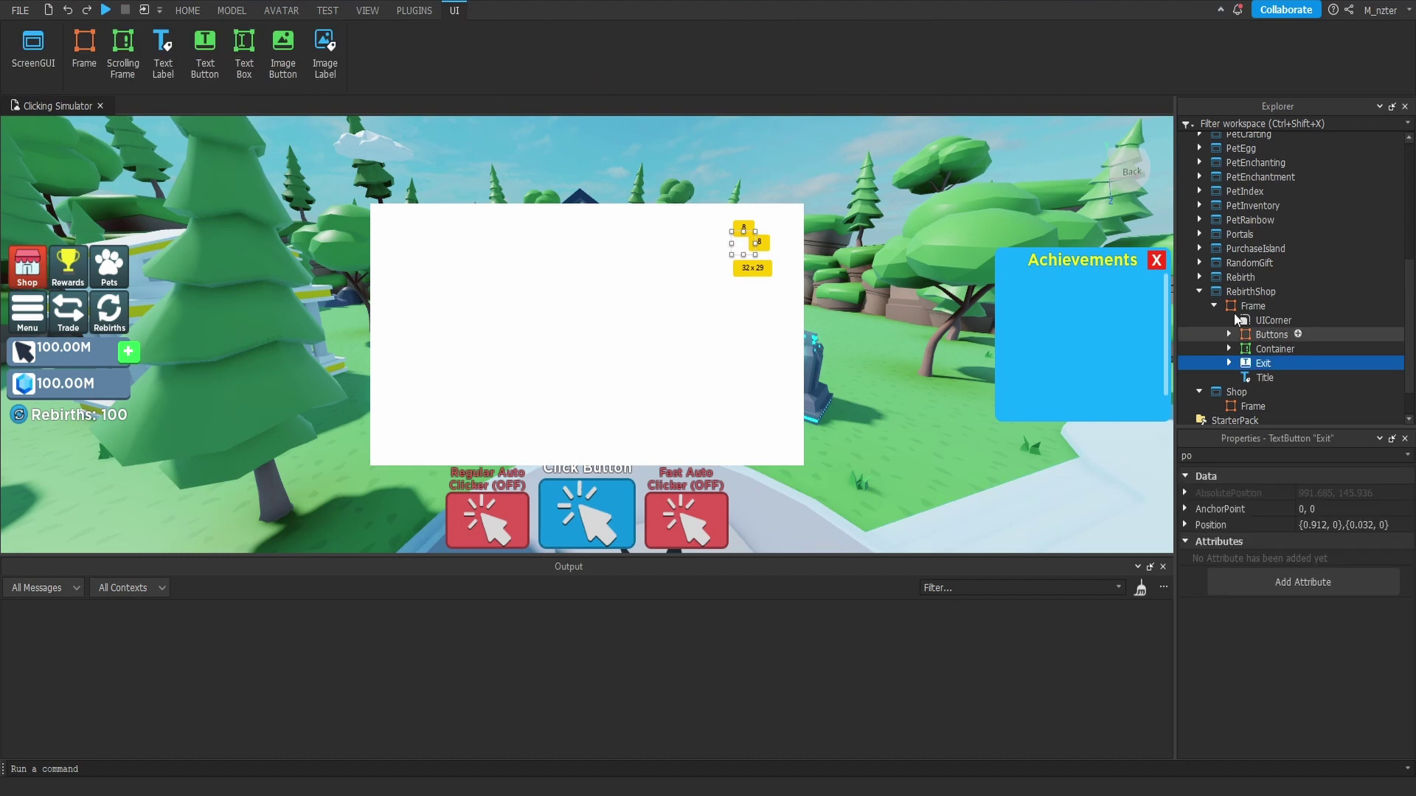
pyautogui.click(1199, 291)
pyautogui.moveTo(1250, 364); pyautogui.dragTo(1250, 364)
# Step: Set the size of the Shop's Exit button to {0.075, 0},{0.125, 0}
pyautogui.click(1230, 456)
pyautogui.write('size')
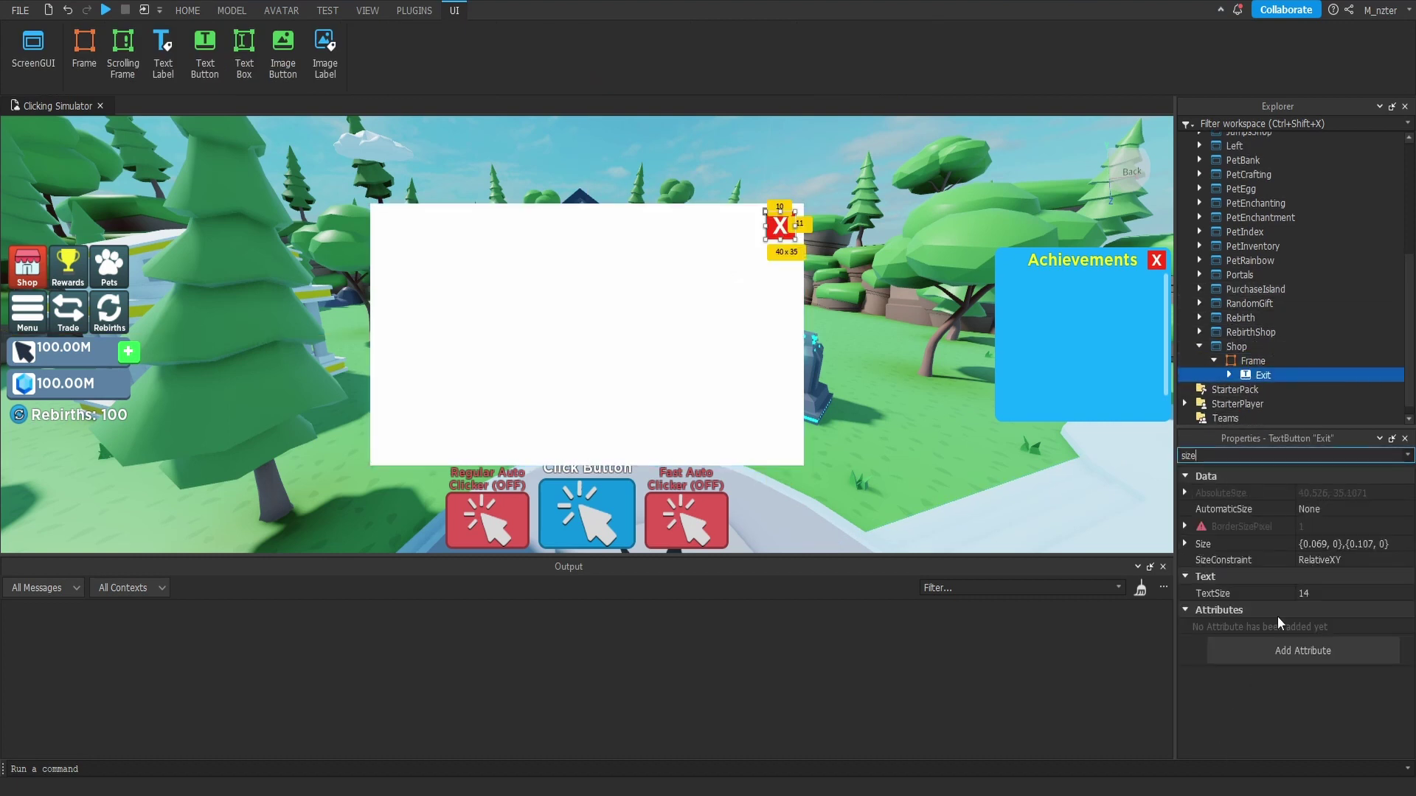
pyautogui.click(1320, 543)
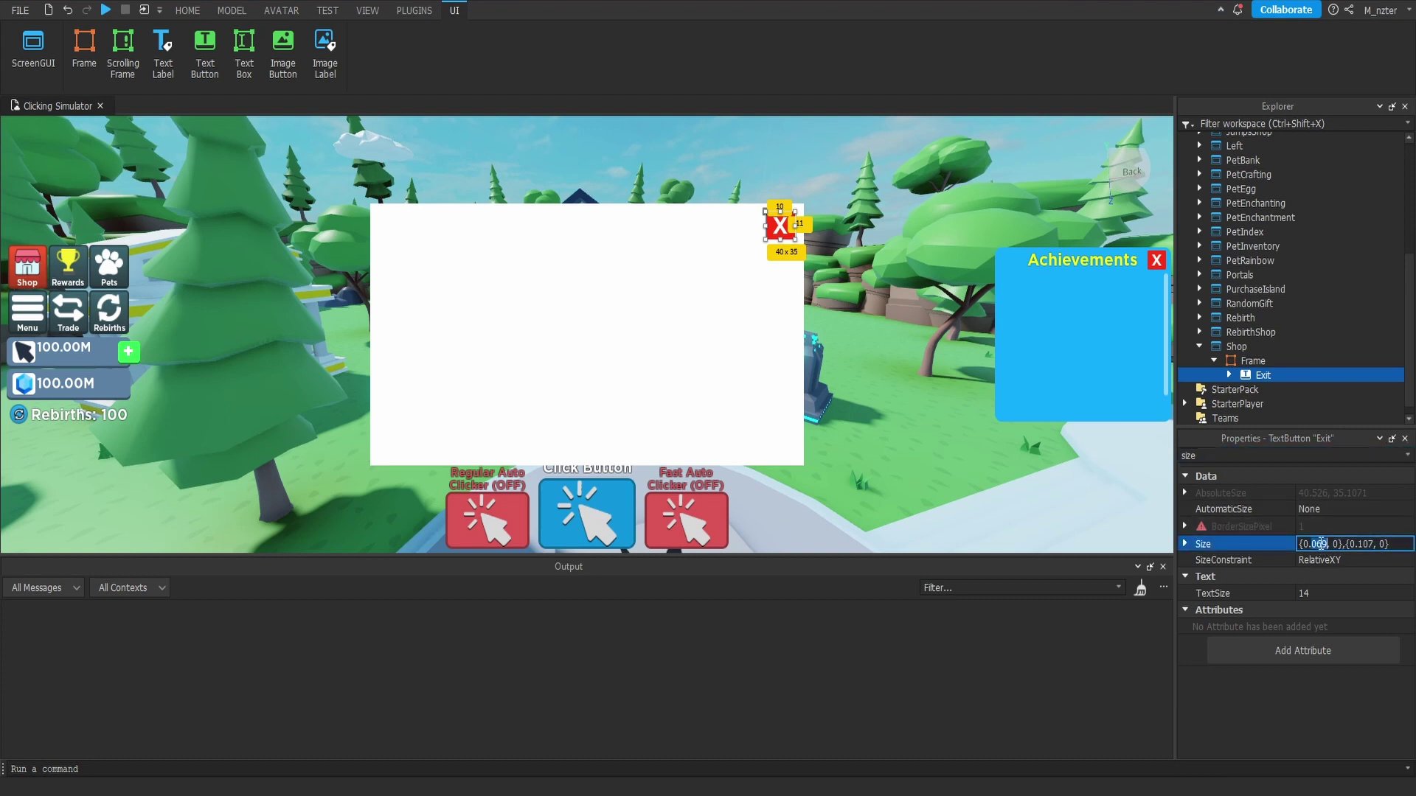
pyautogui.write('075')
pyautogui.doubleClick(1363, 543)
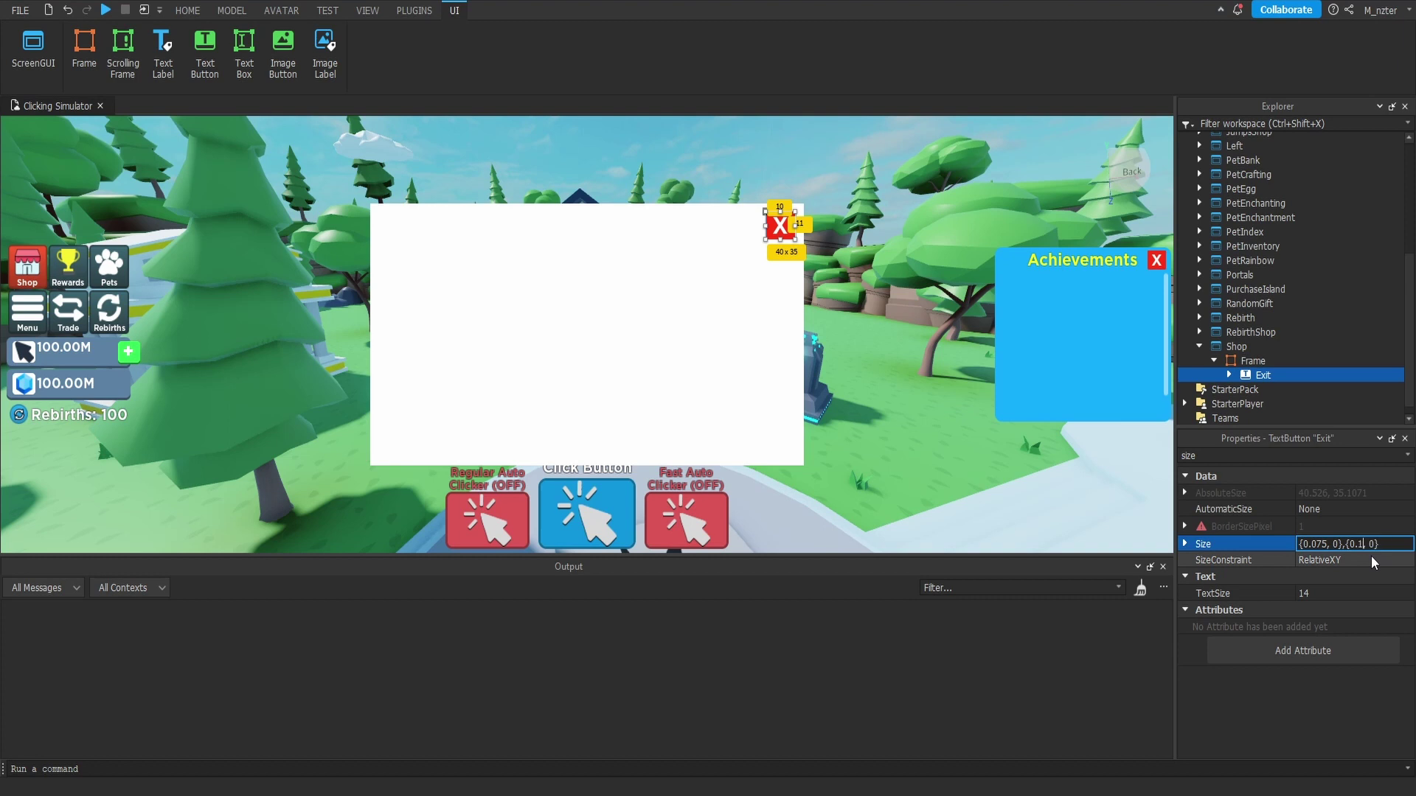
pyautogui.write('125')
pyautogui.press('Return')
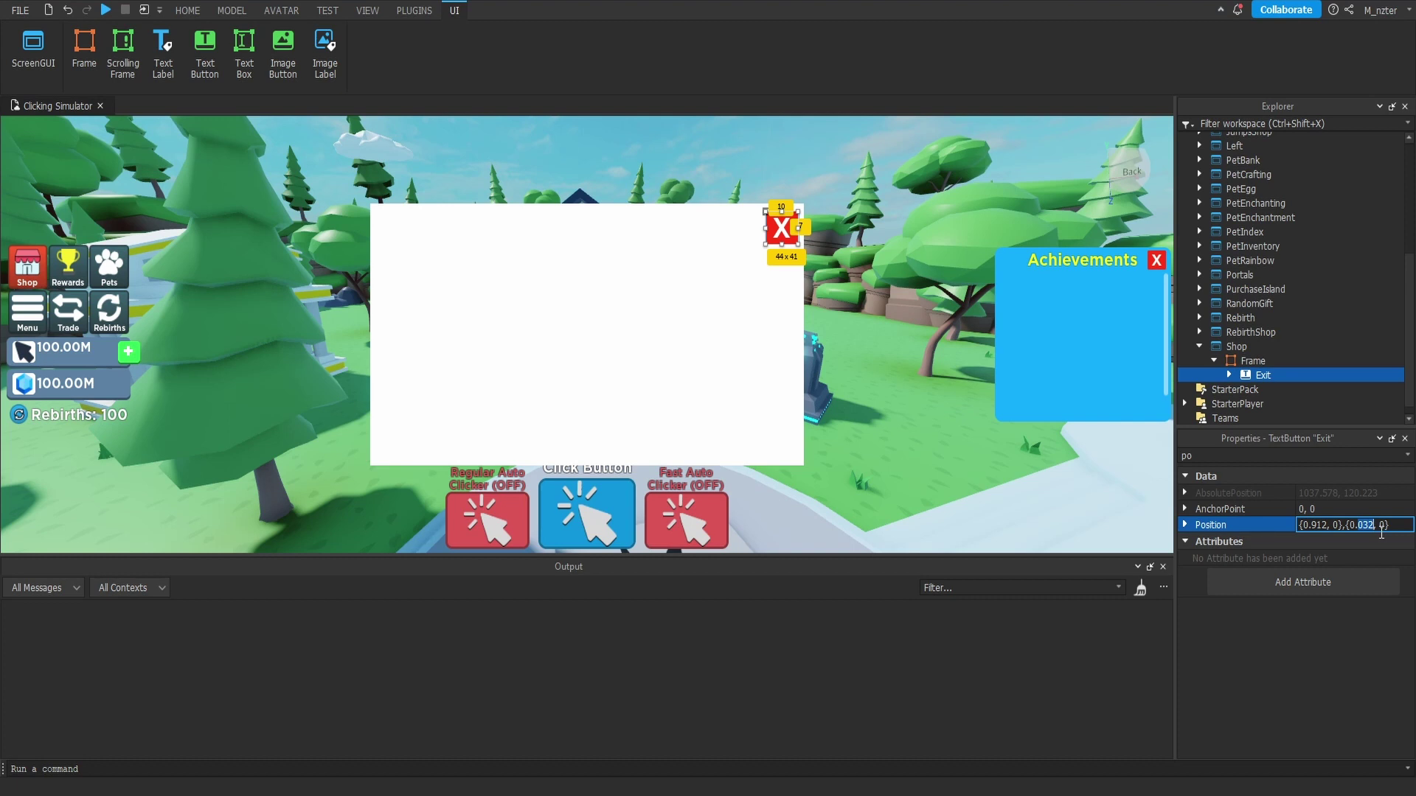
# Step: Set the vertical scale of the Exit button's position to 0.015
pyautogui.write('015')
pyautogui.press('Return')
pyautogui.click(1092, 487)
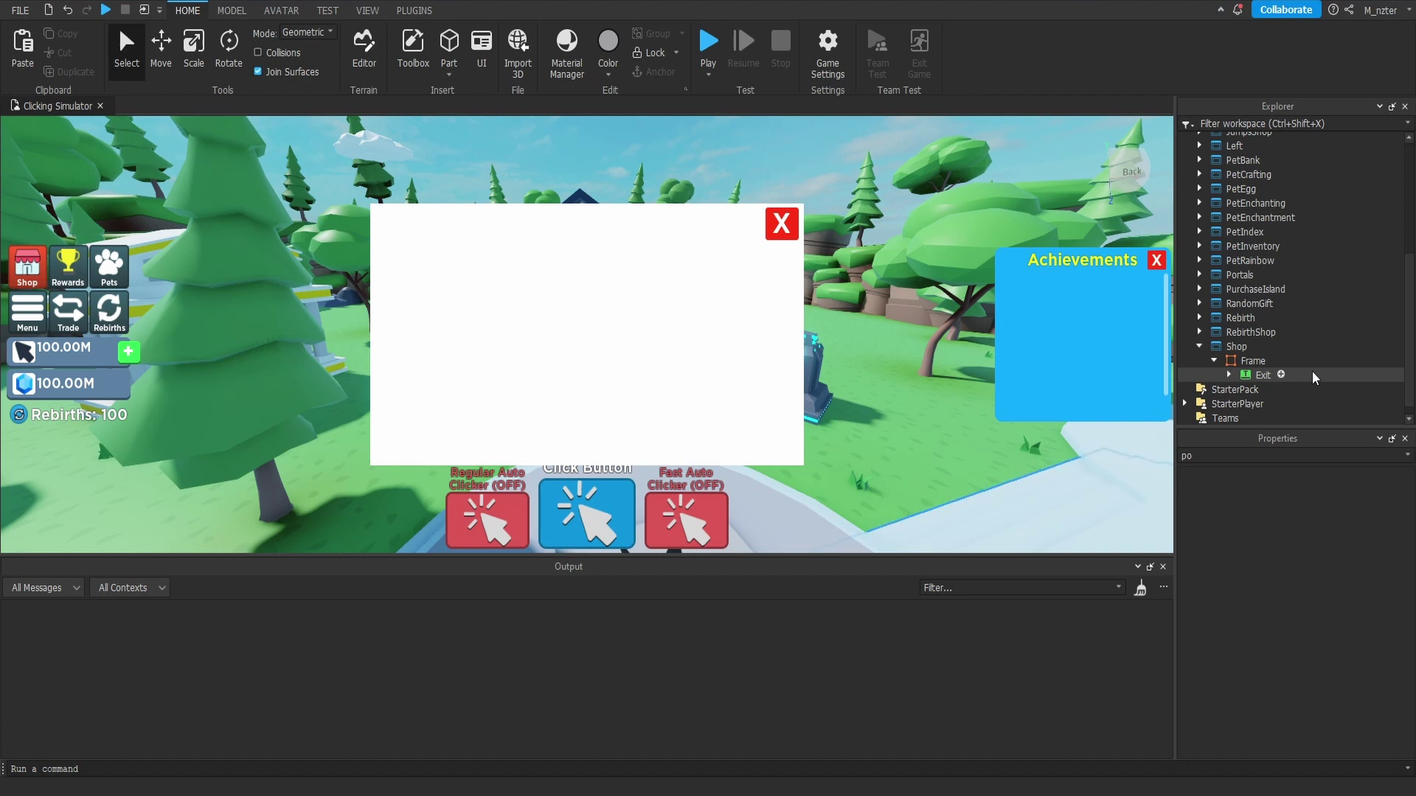
# Step: Insert a child Frame inside the Shop's Frame and rename it Clicks
pyautogui.click(1275, 361)
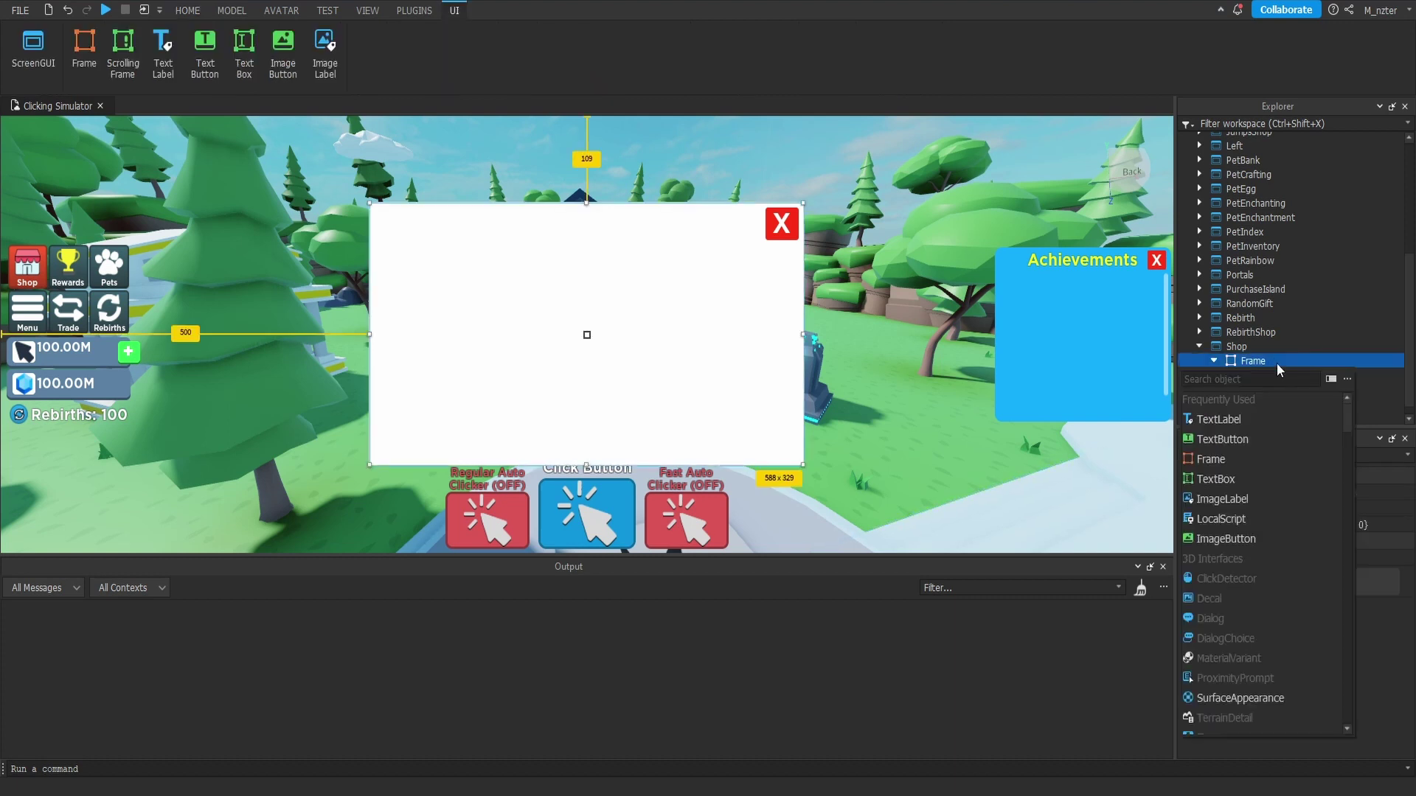
pyautogui.write('Frame')
pyautogui.press('Return')
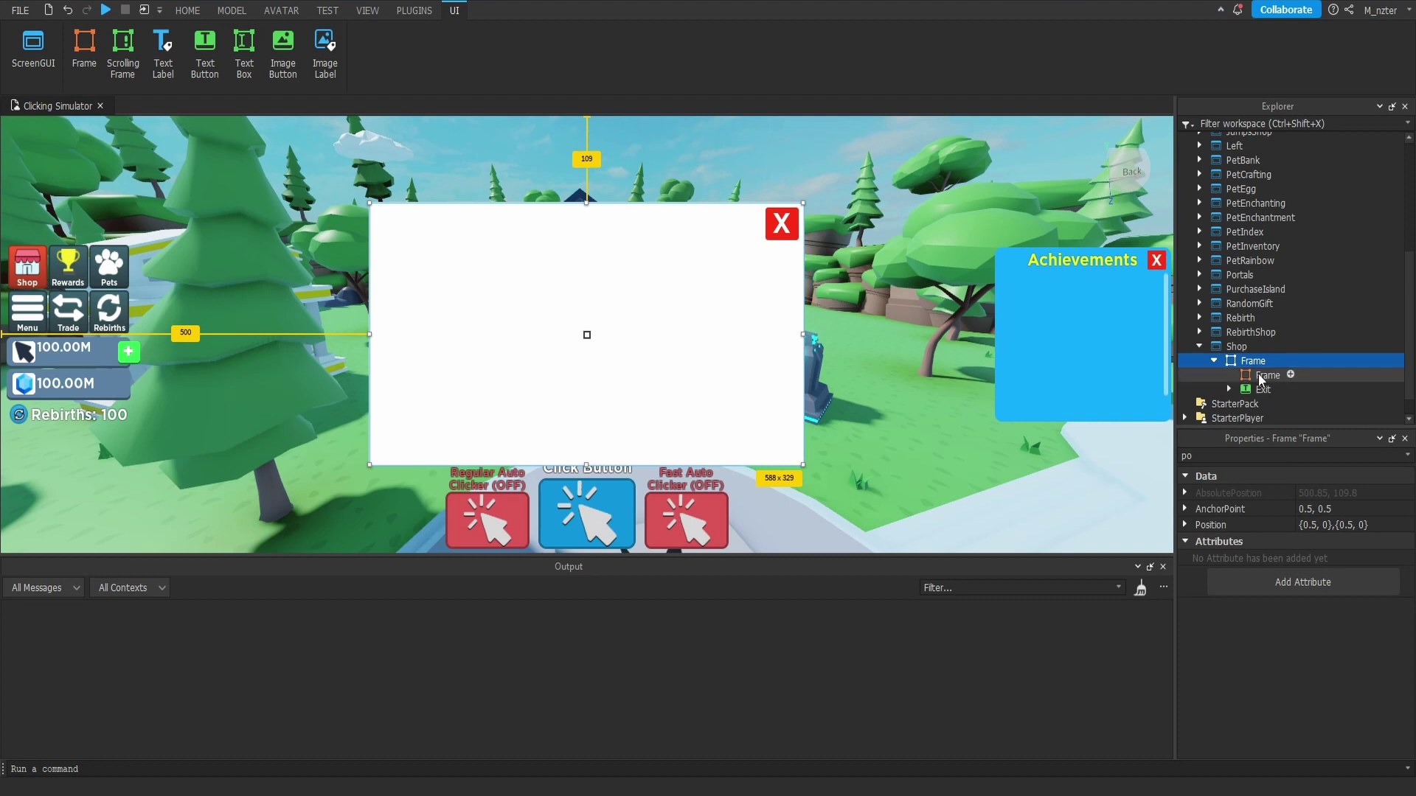
pyautogui.doubleClick(1279, 377)
pyautogui.write('Clicks')
pyautogui.press('Return')
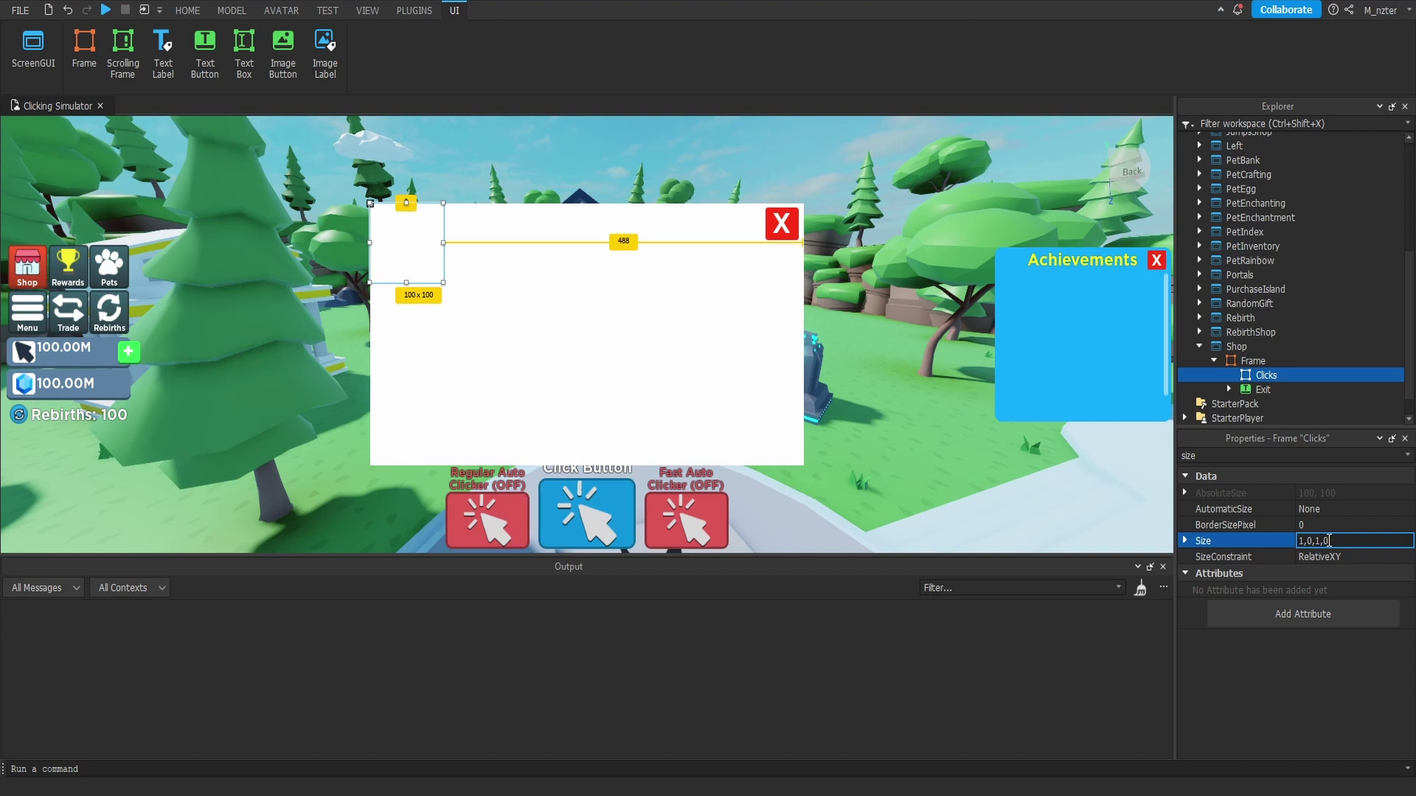
# Step: Size the Clicks frame to 1,0,1,0 and set its background color to yellow [221, 212, 77]
pyautogui.click(834, 318)
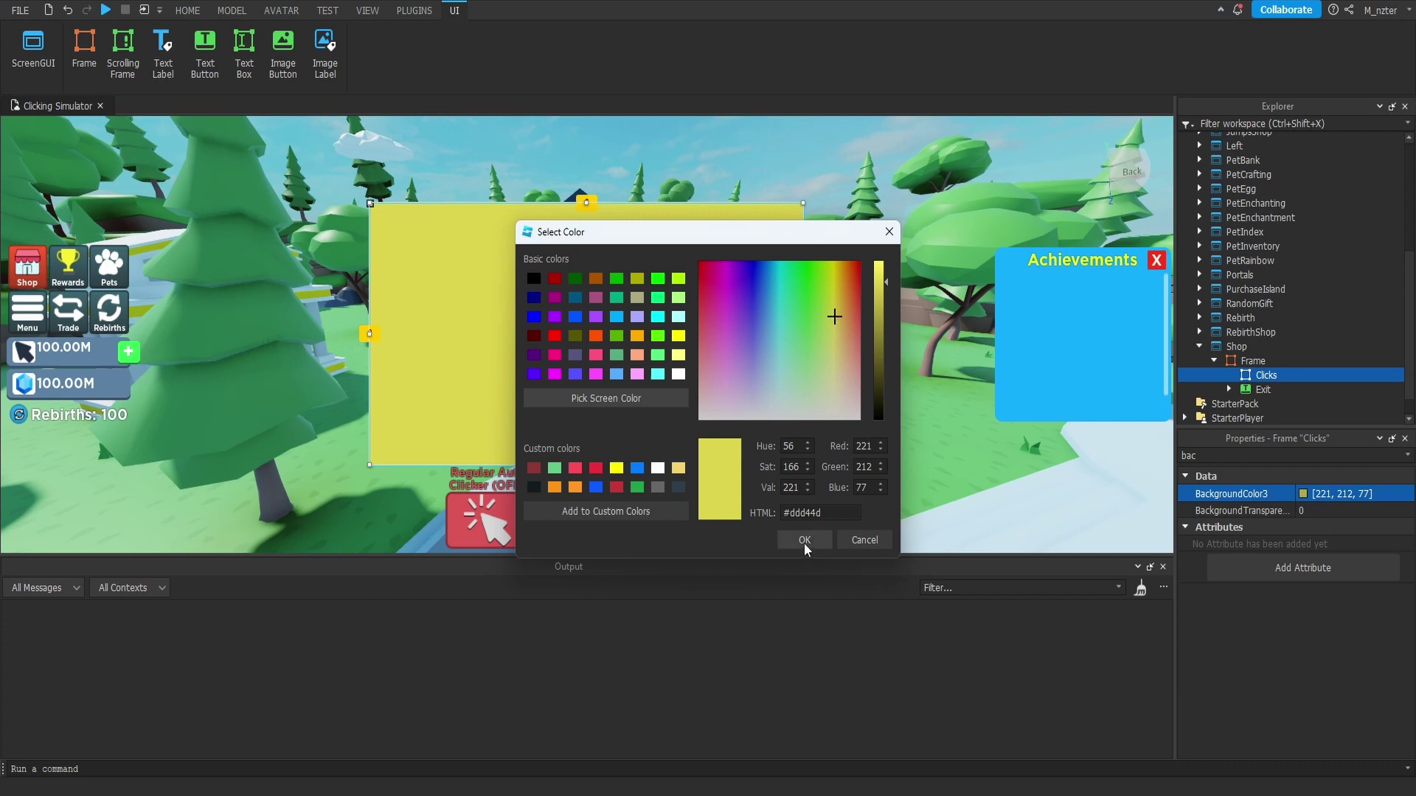
pyautogui.click(805, 544)
# Step: Open the background transparency of the Shop's main Frame for editing and return to the Clicks frame
pyautogui.click(1253, 360)
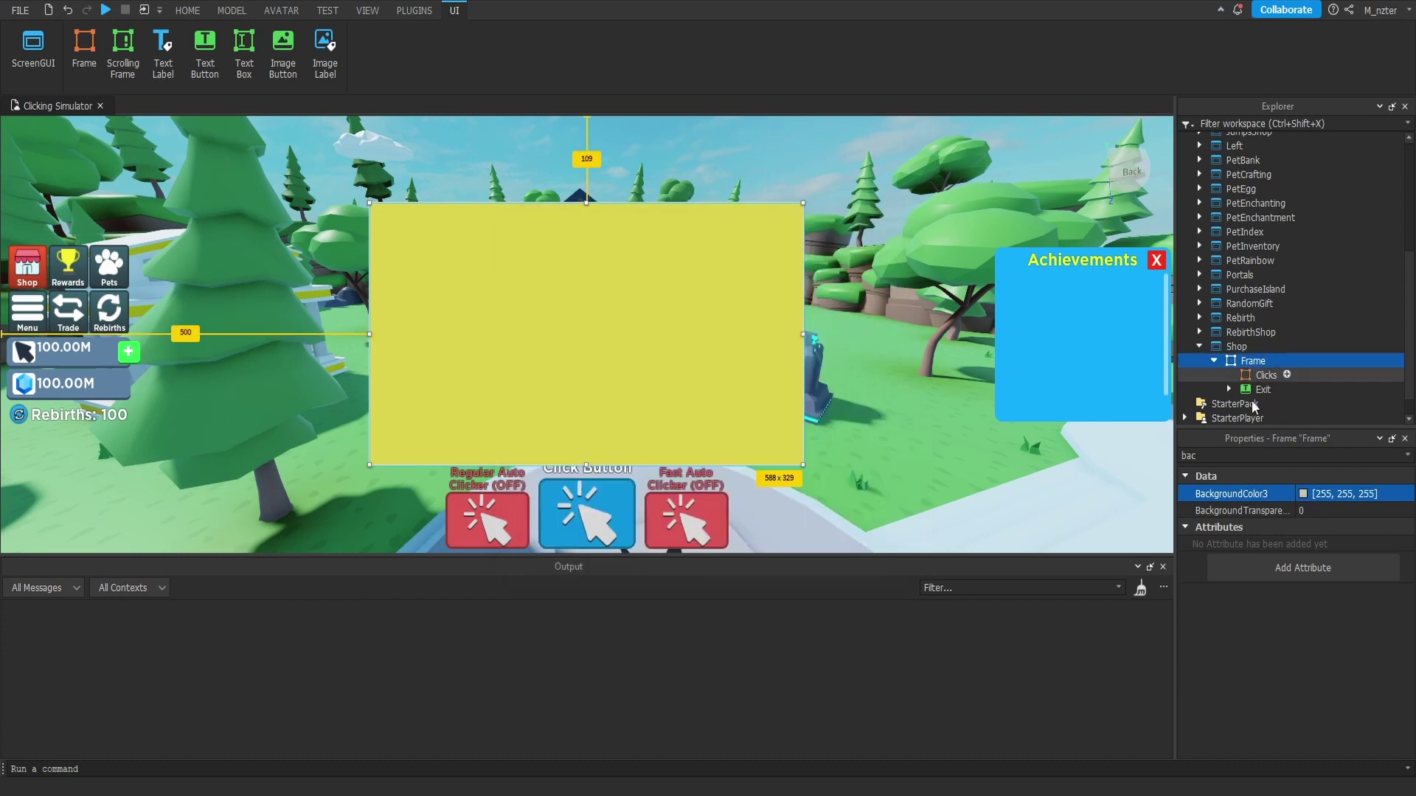
pyautogui.click(1357, 510)
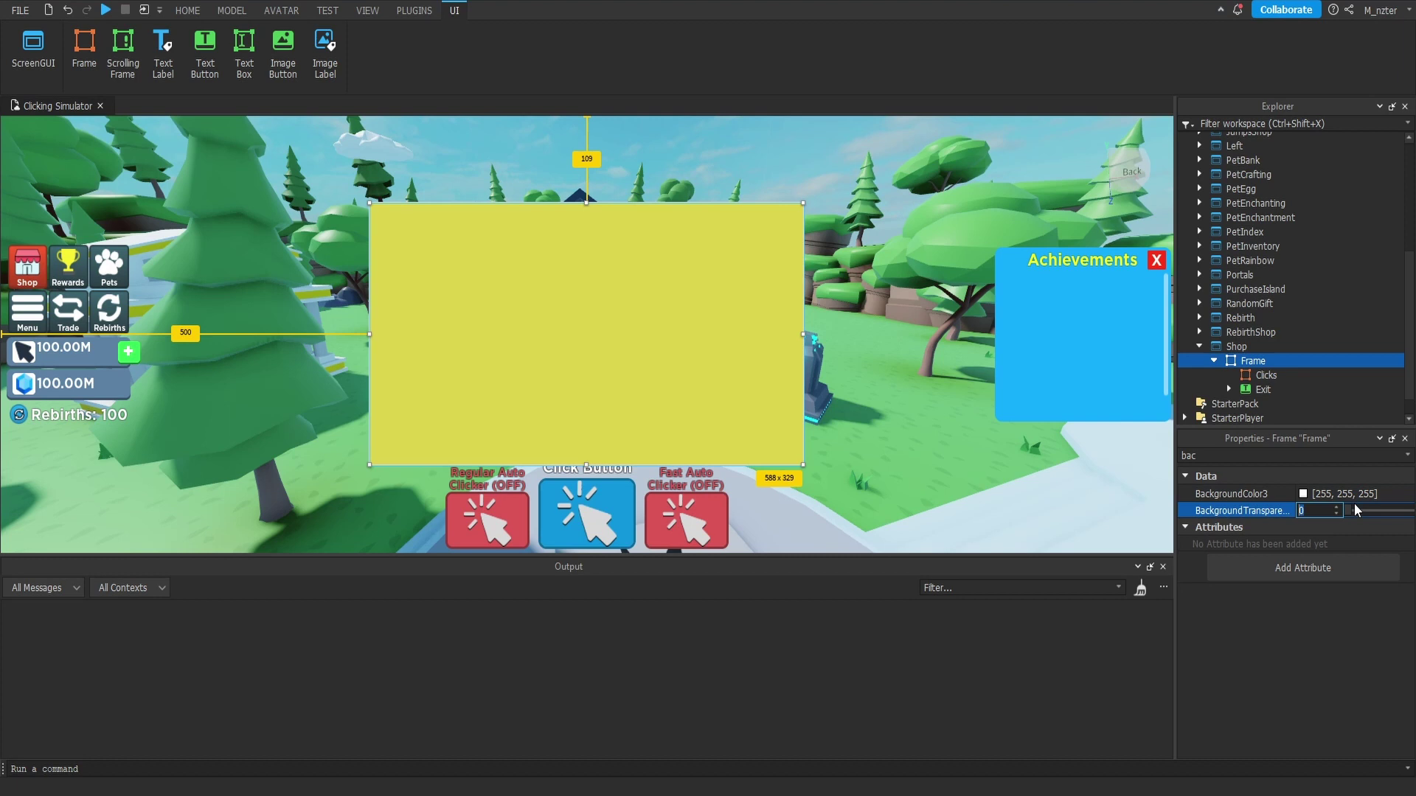
pyautogui.click(1280, 378)
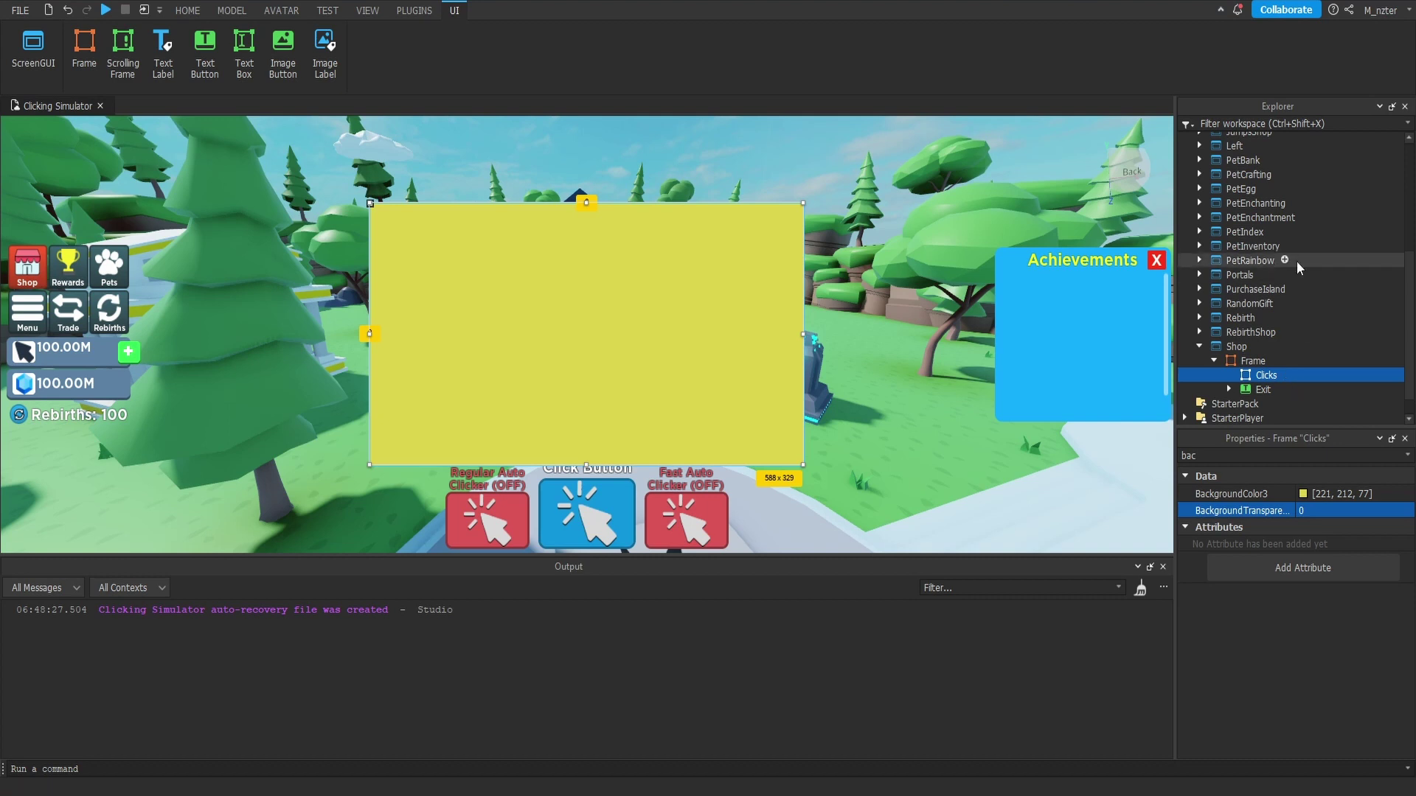
# Step: Copy the Title label from RebirthShop's Frame into the Clicks frame
pyautogui.click(1199, 332)
pyautogui.scroll(-1, 1242, 354)
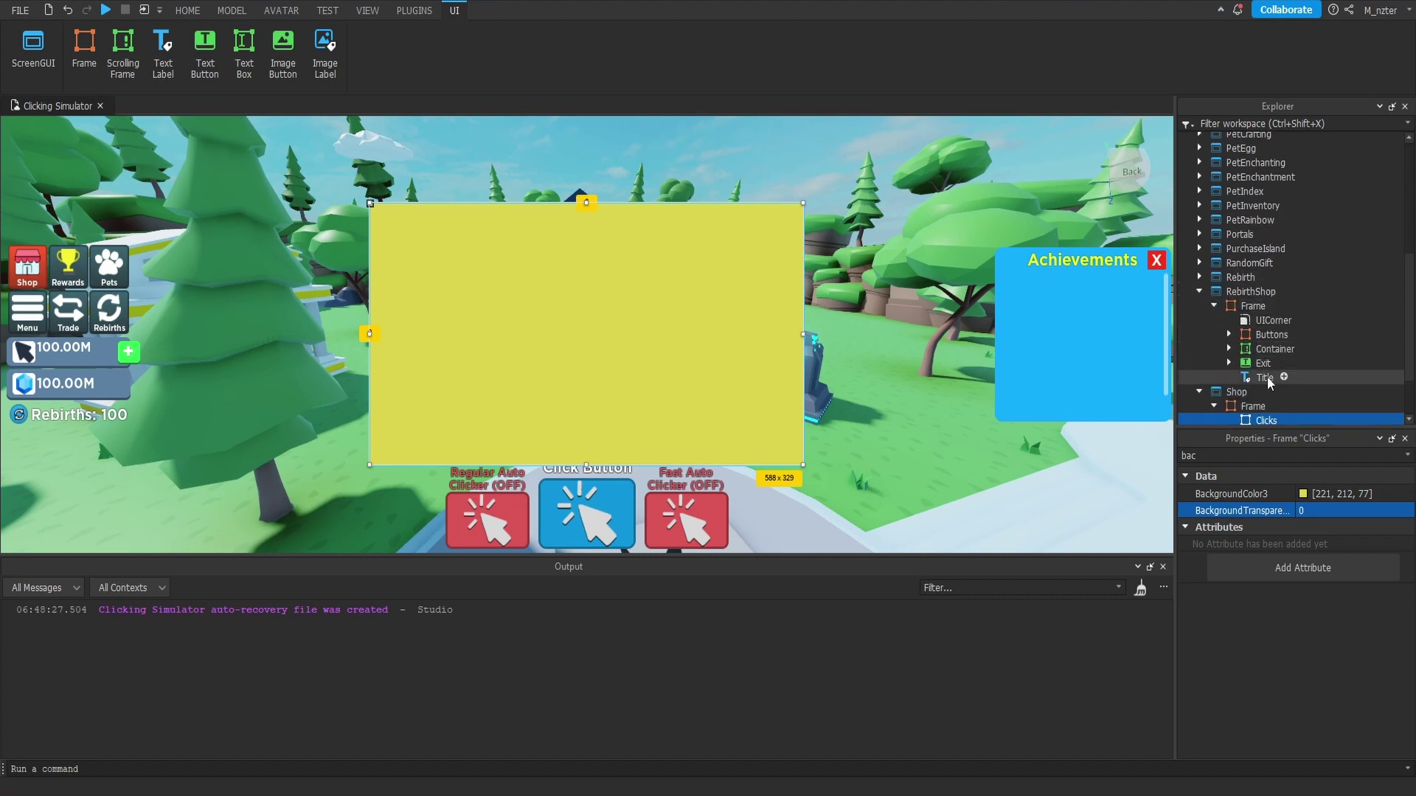
pyautogui.click(1265, 377)
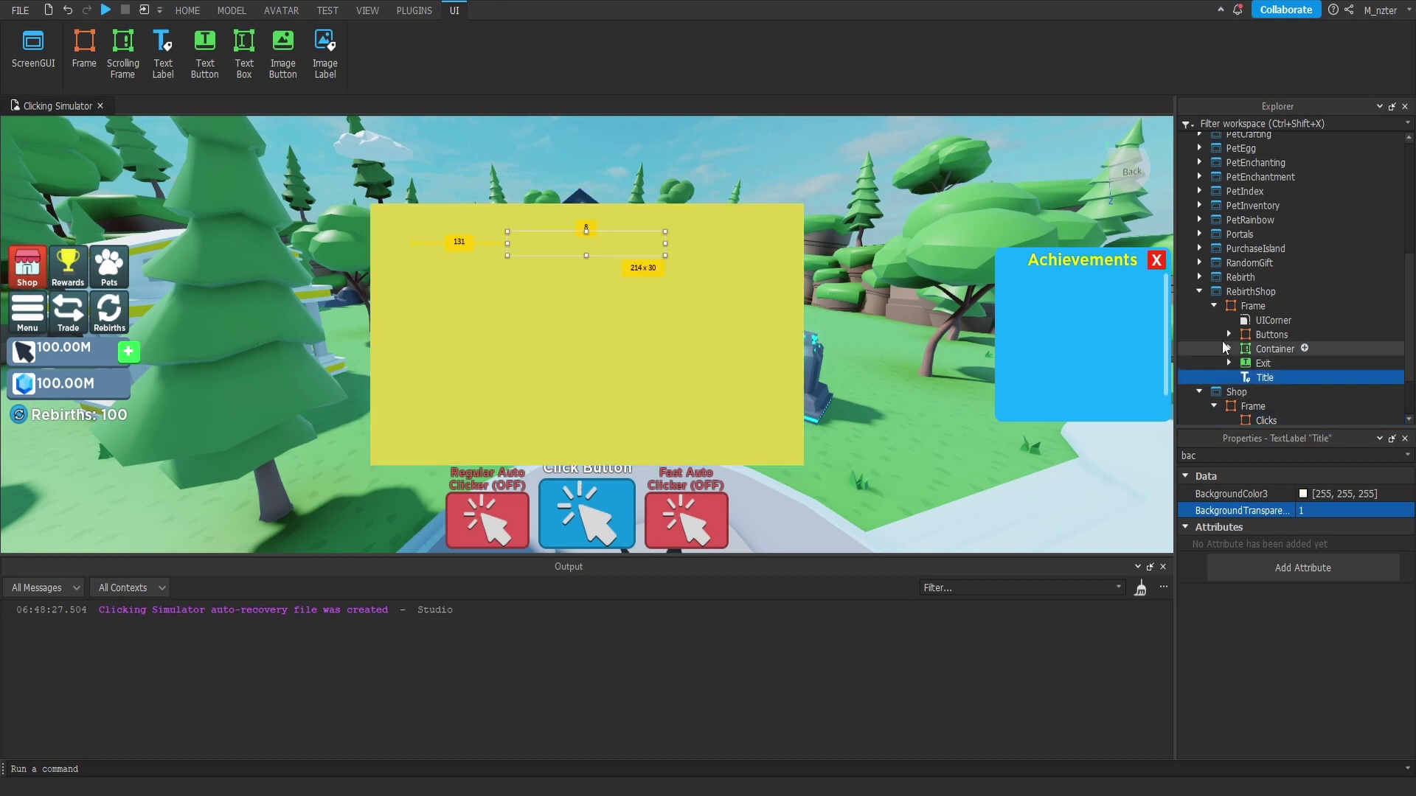
pyautogui.click(1199, 292)
pyautogui.click(1263, 346)
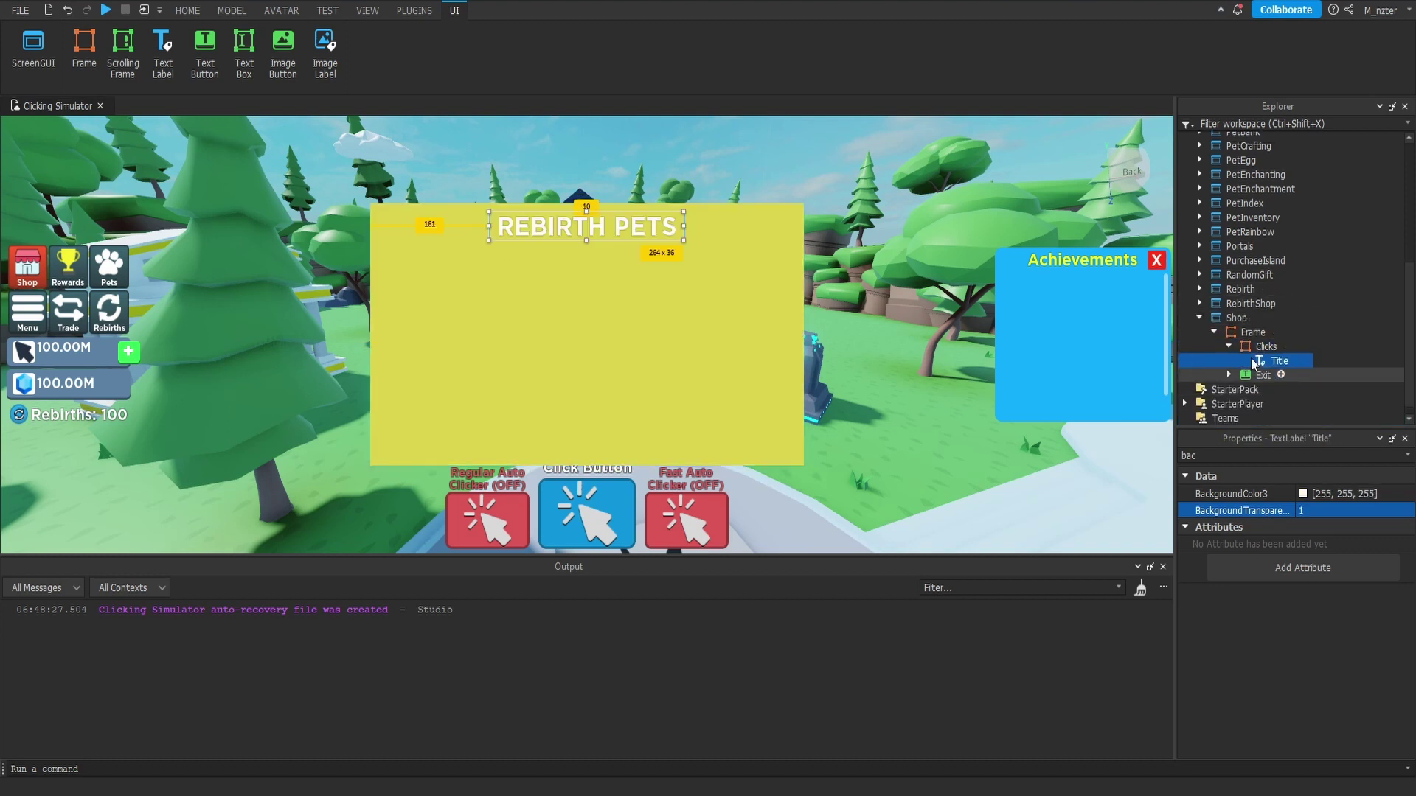
# Step: Change the text of the Clicks frame's Title to "Get clicks instantly!"
pyautogui.click(1326, 528)
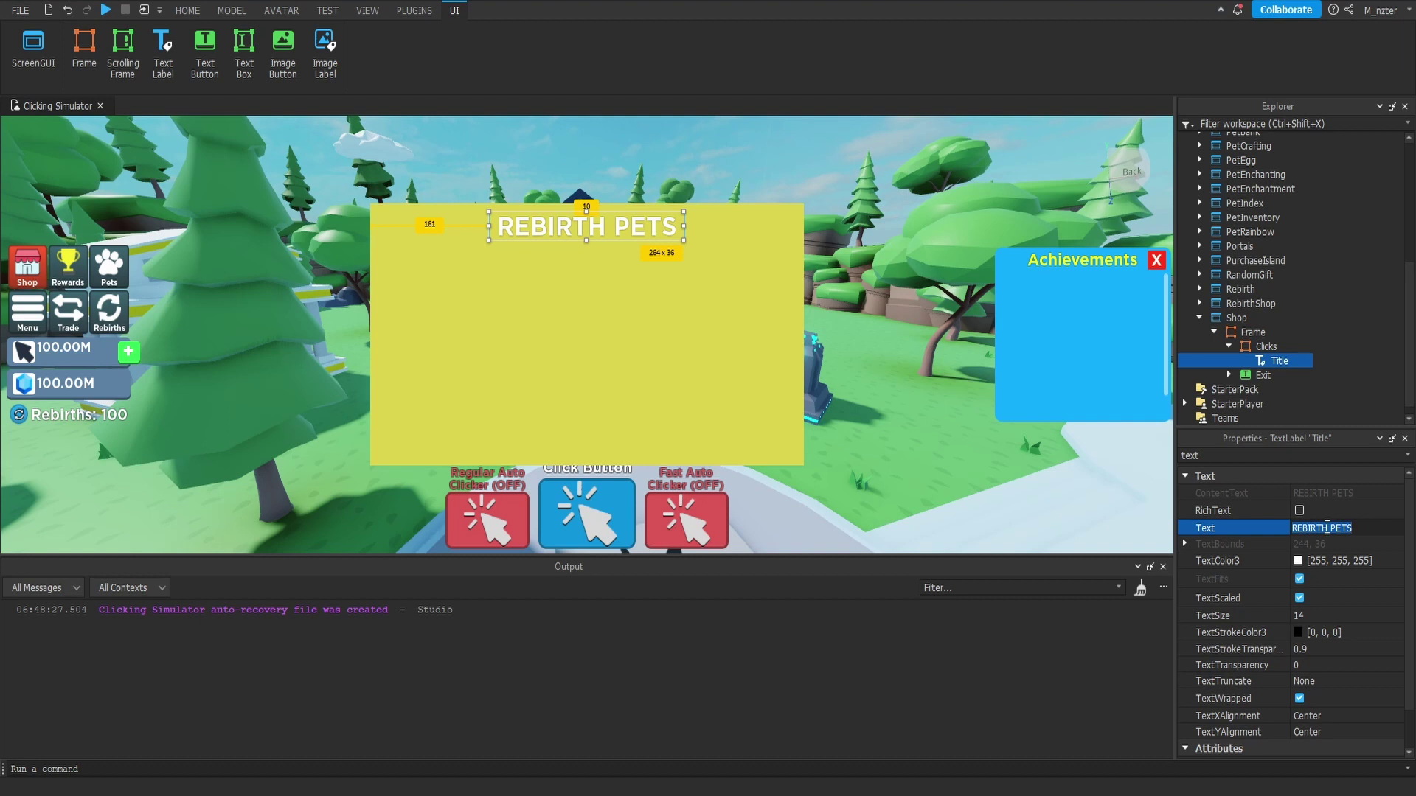
pyautogui.write('Get clicks instantly!')
pyautogui.press('Return')
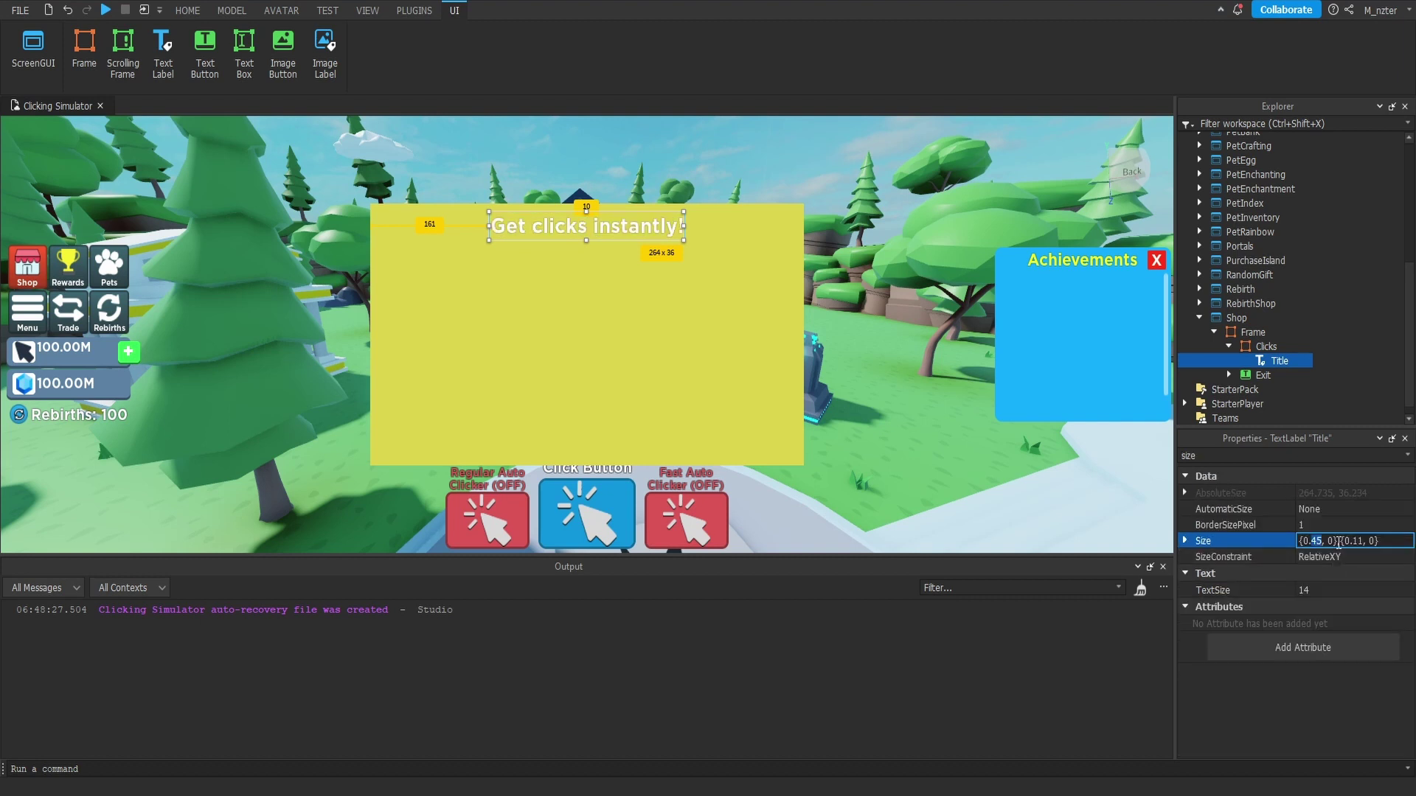
# Step: Set the Title label's size to {0.5, 0},{0.085, 0}
pyautogui.write('5')
pyautogui.doubleClick(1352, 541)
pyautogui.write('085')
pyautogui.press('Return')
# Step: Set the Title label's anchor point to 0, 0 and its position to {0.015, 0},{0.015, 0}
pyautogui.click(1258, 456)
pyautogui.write('po')
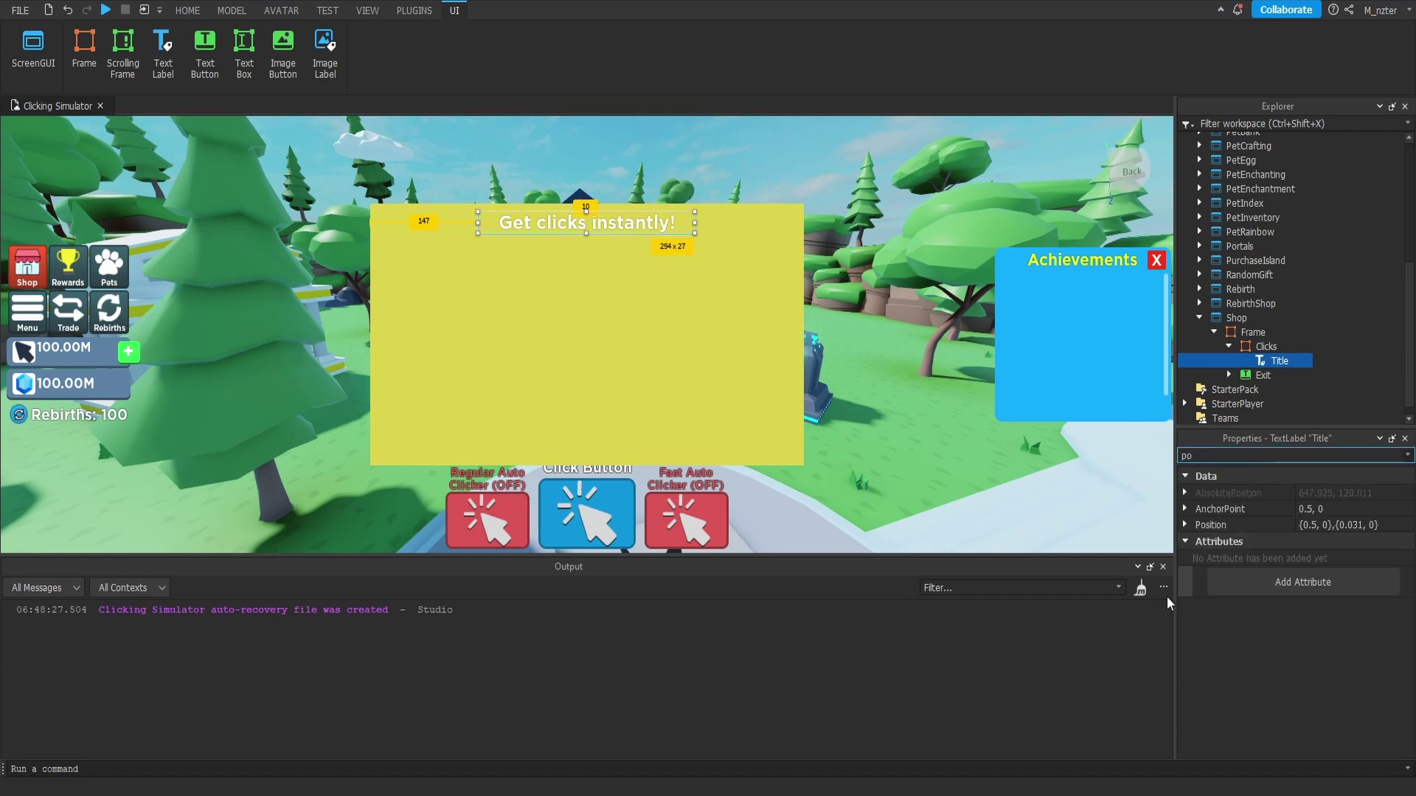
pyautogui.click(1321, 507)
pyautogui.write('0,0')
pyautogui.press('Return')
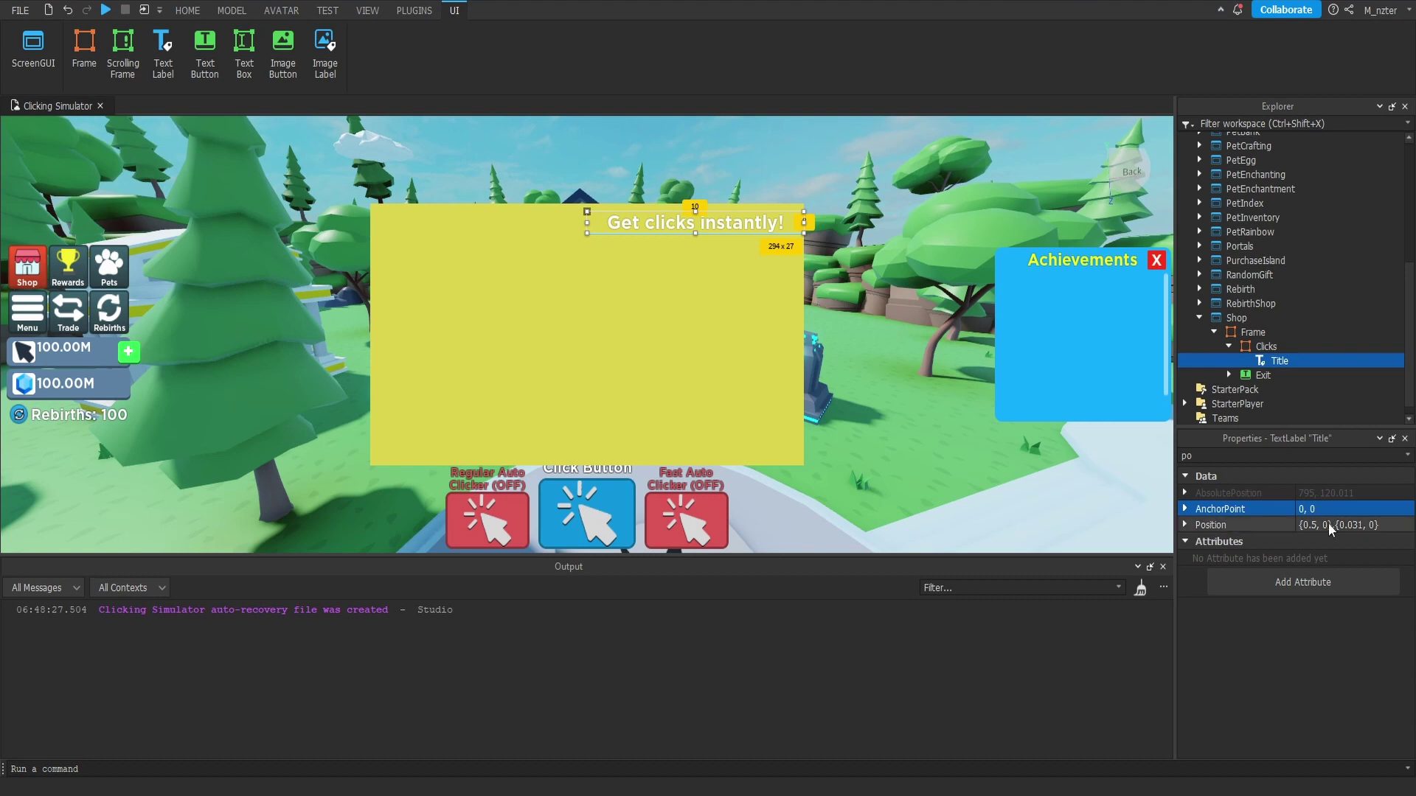
pyautogui.click(1328, 525)
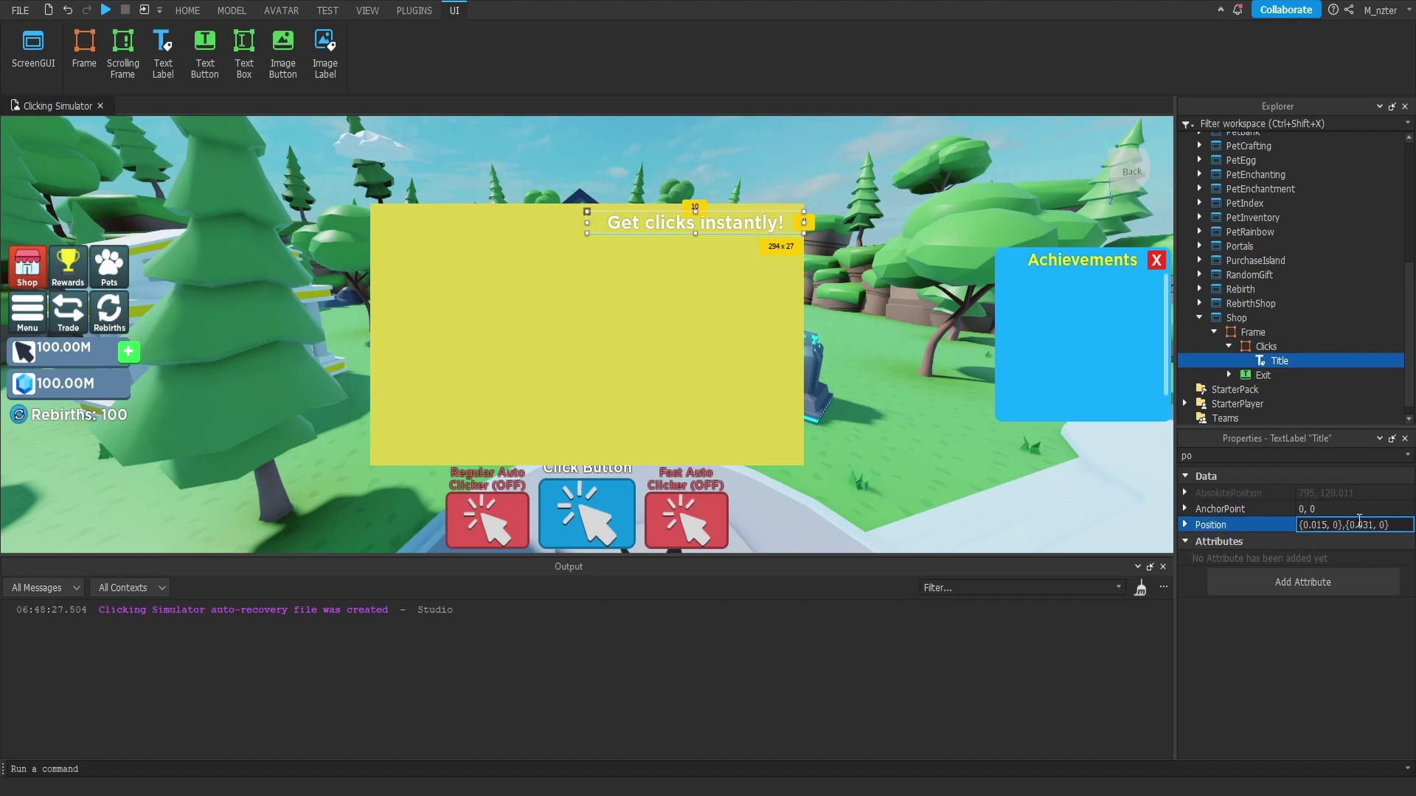
pyautogui.doubleClick(1361, 523)
pyautogui.write('015')
pyautogui.press('Return')
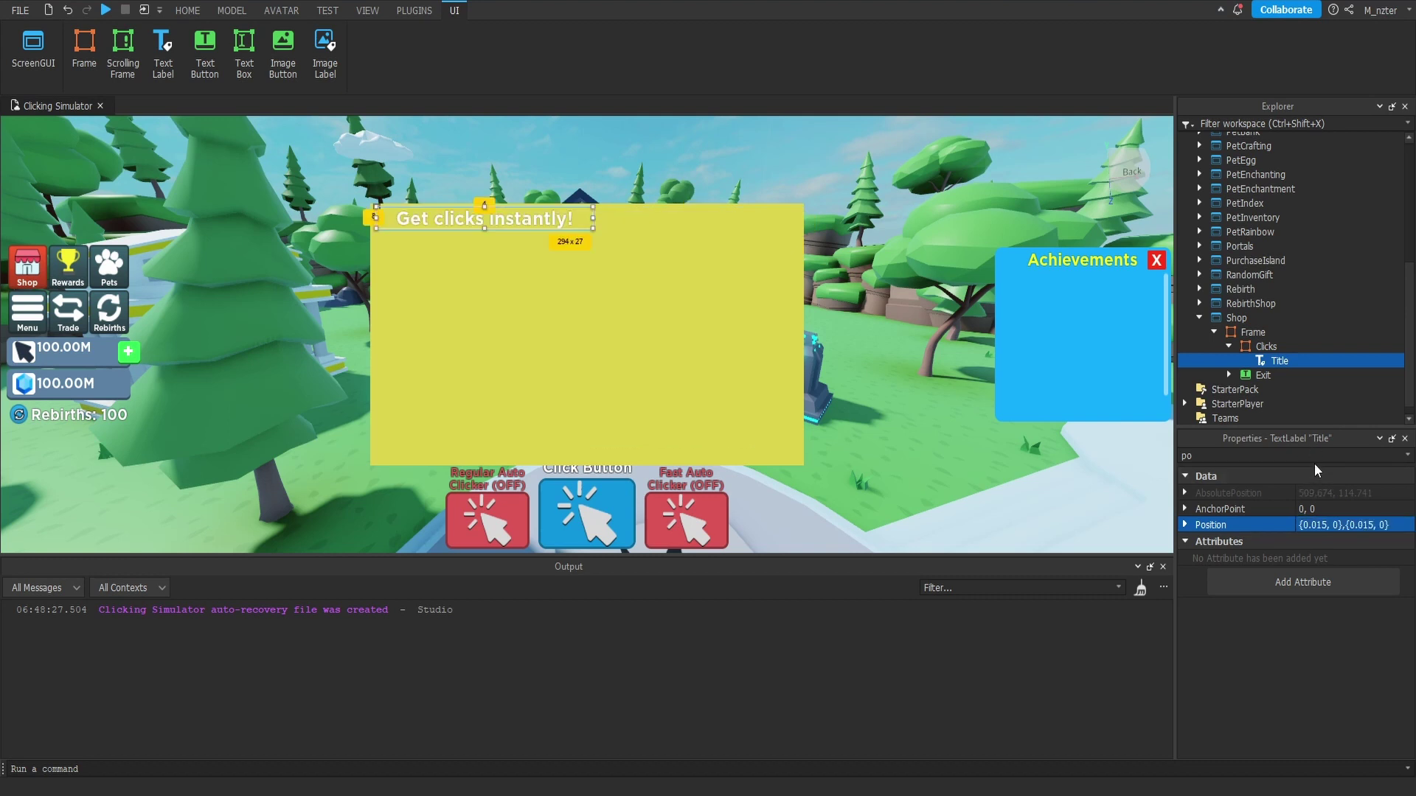
# Step: Set the Title label's horizontal text alignment to Left
pyautogui.click(1320, 457)
pyautogui.press('BackSpace')
pyautogui.press('BackSpace')
pyautogui.write('ali')
pyautogui.click(1378, 544)
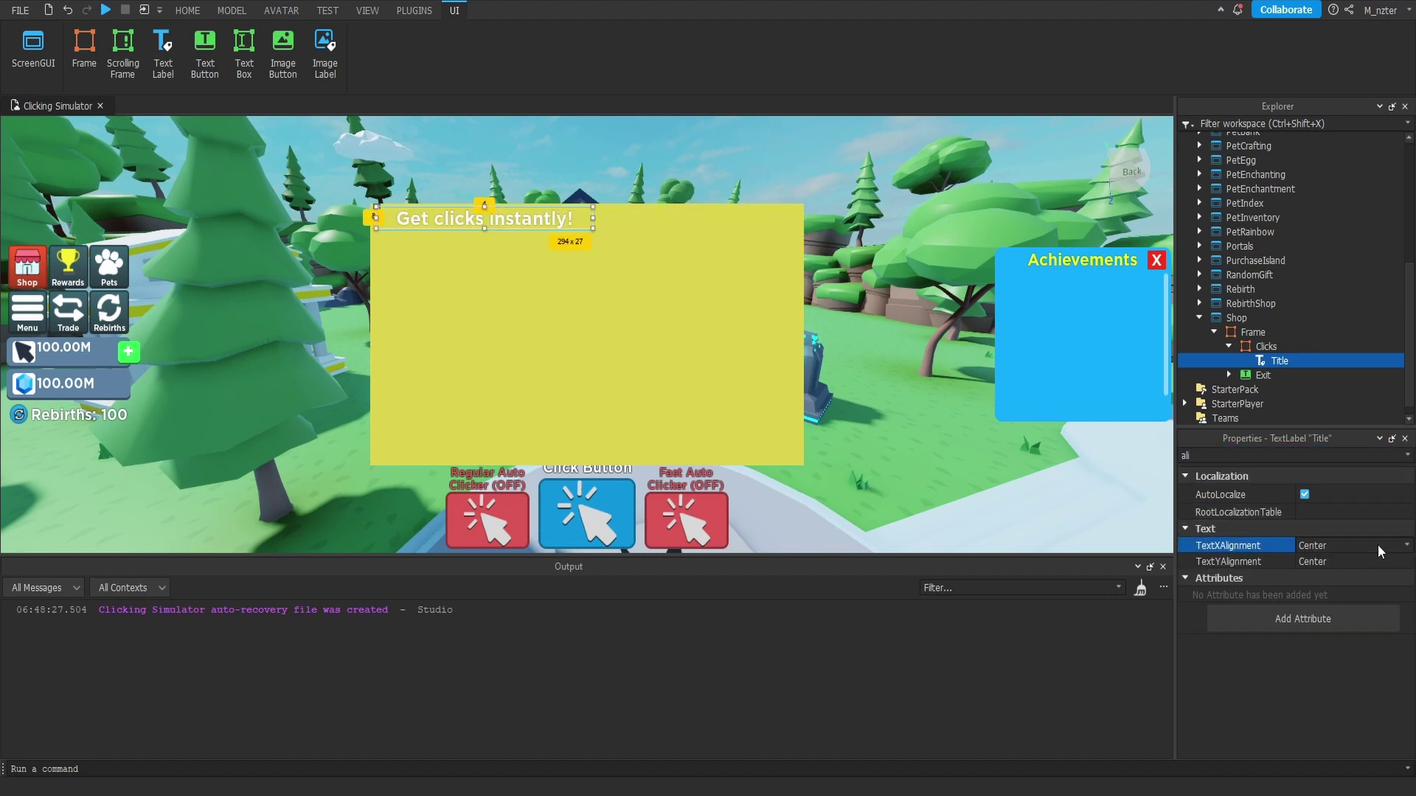
pyautogui.click(1362, 559)
pyautogui.press('Escape')
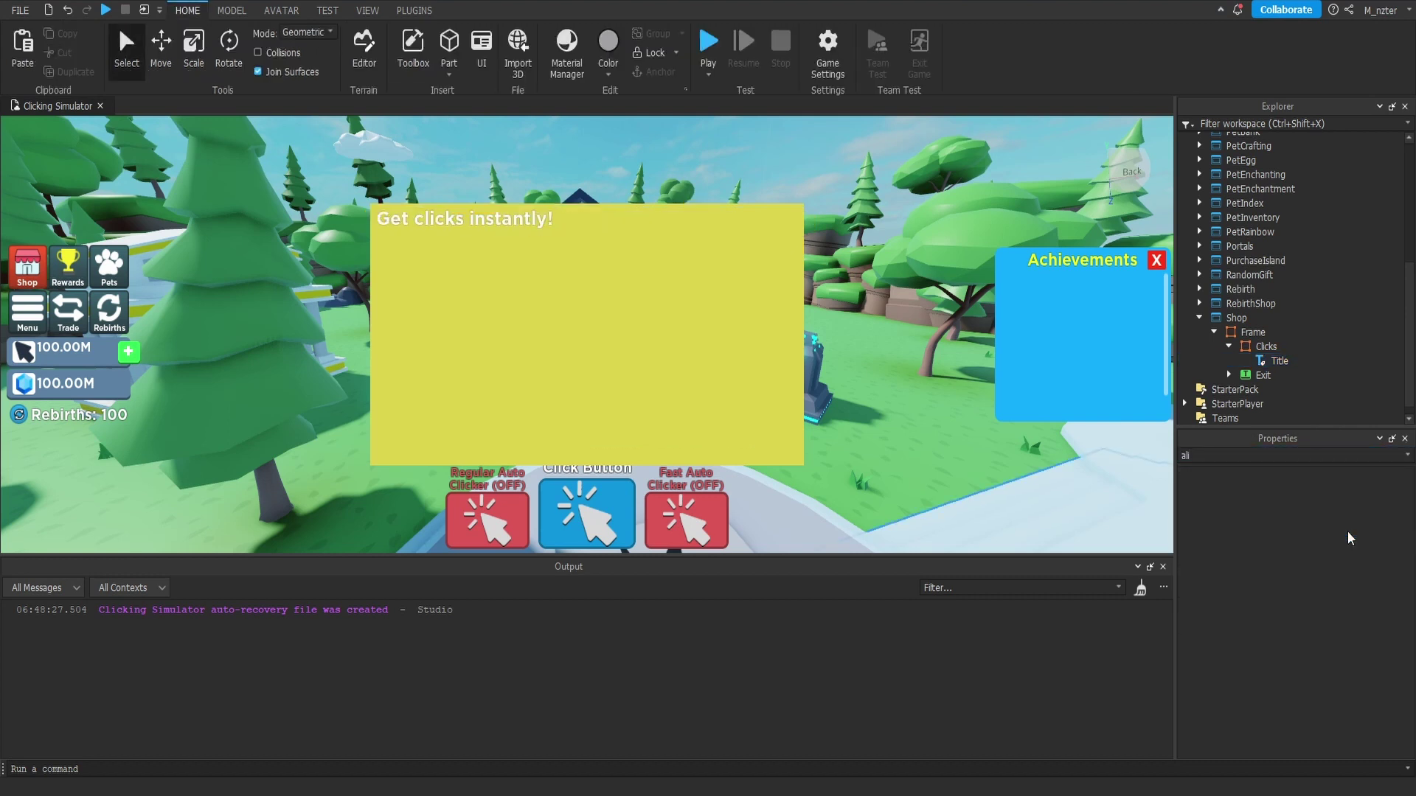
# Step: Set the Title label's text stroke transparency to 0.8
pyautogui.click(1263, 361)
pyautogui.click(1304, 456)
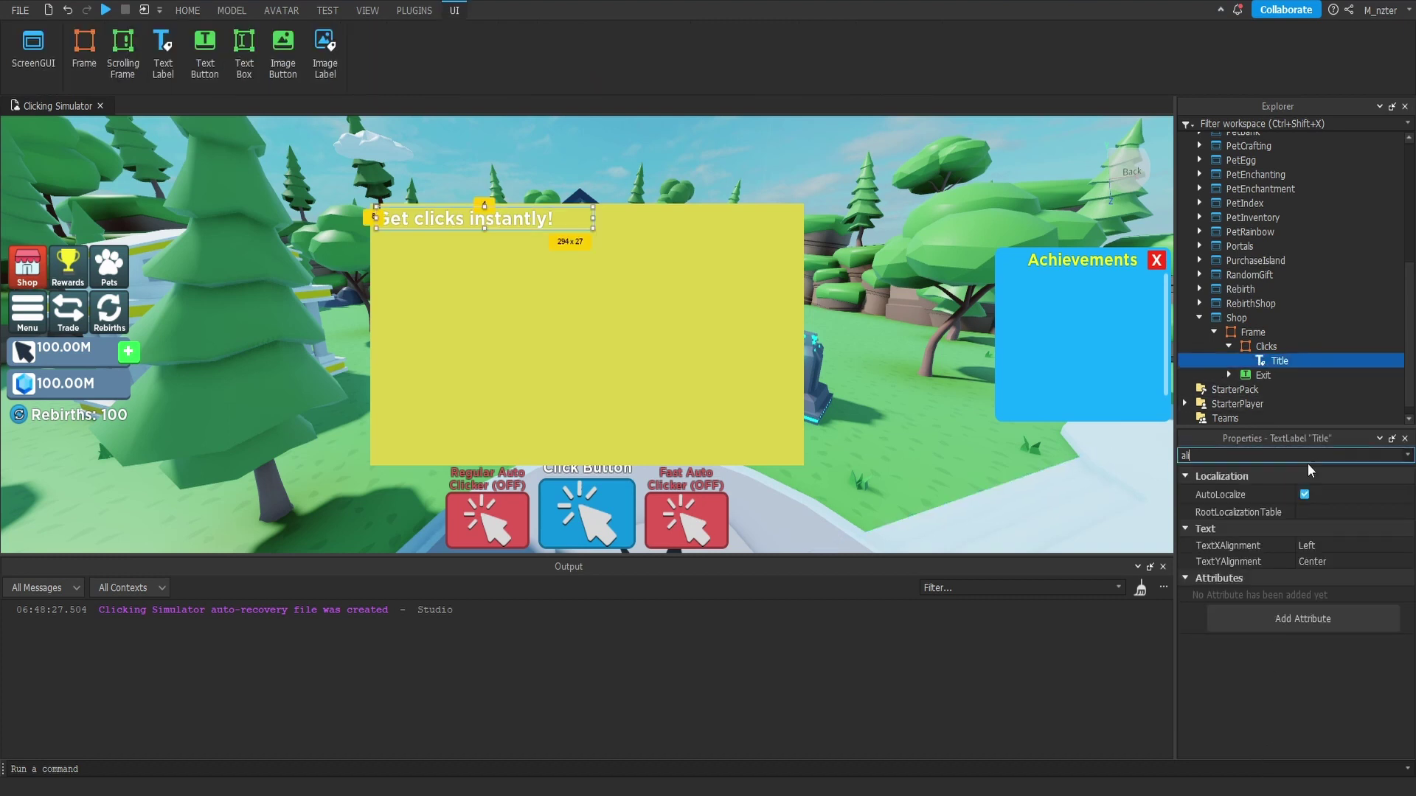
pyautogui.press('BackSpace')
pyautogui.press('BackSpace')
pyautogui.press('BackSpace')
pyautogui.write('stro')
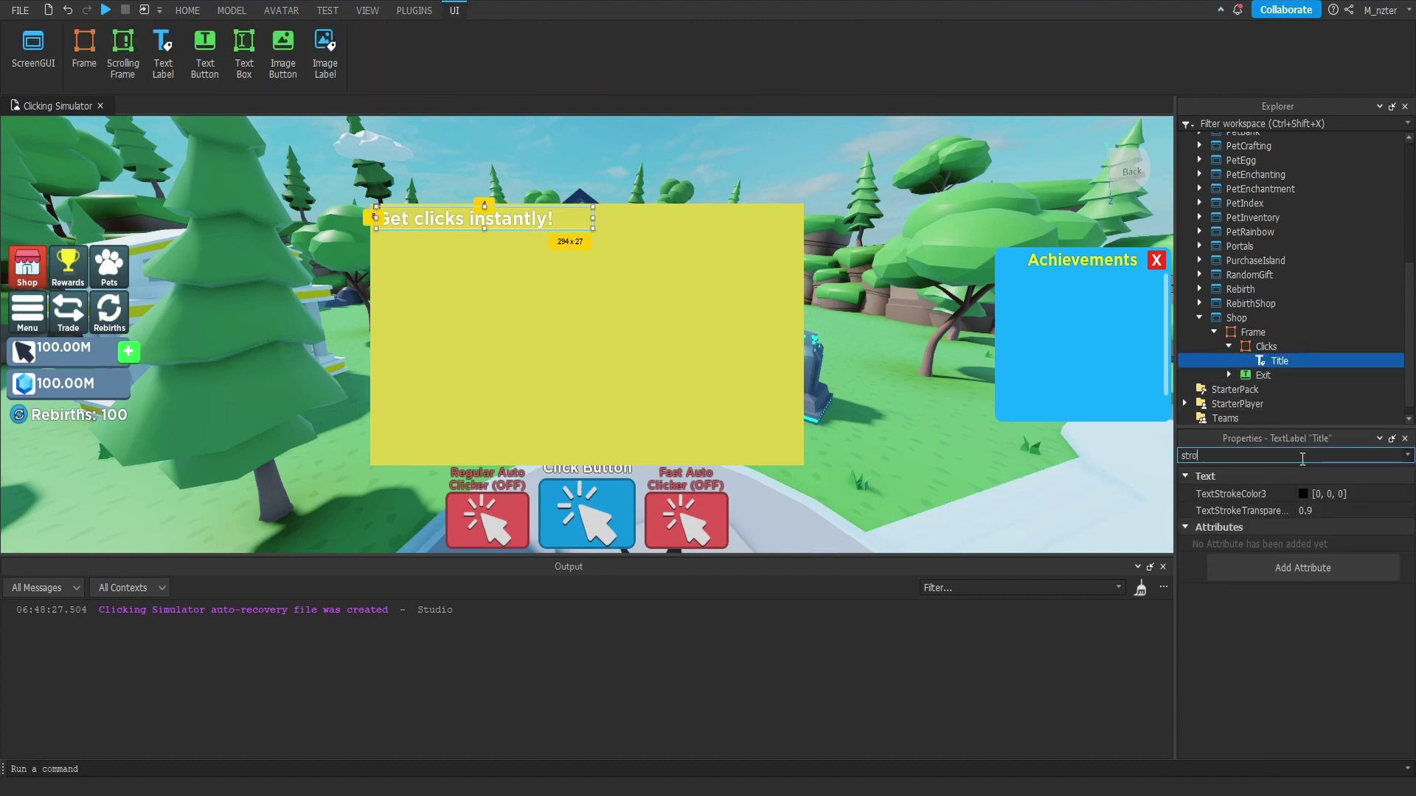
pyautogui.click(1386, 511)
pyautogui.write('0.8')
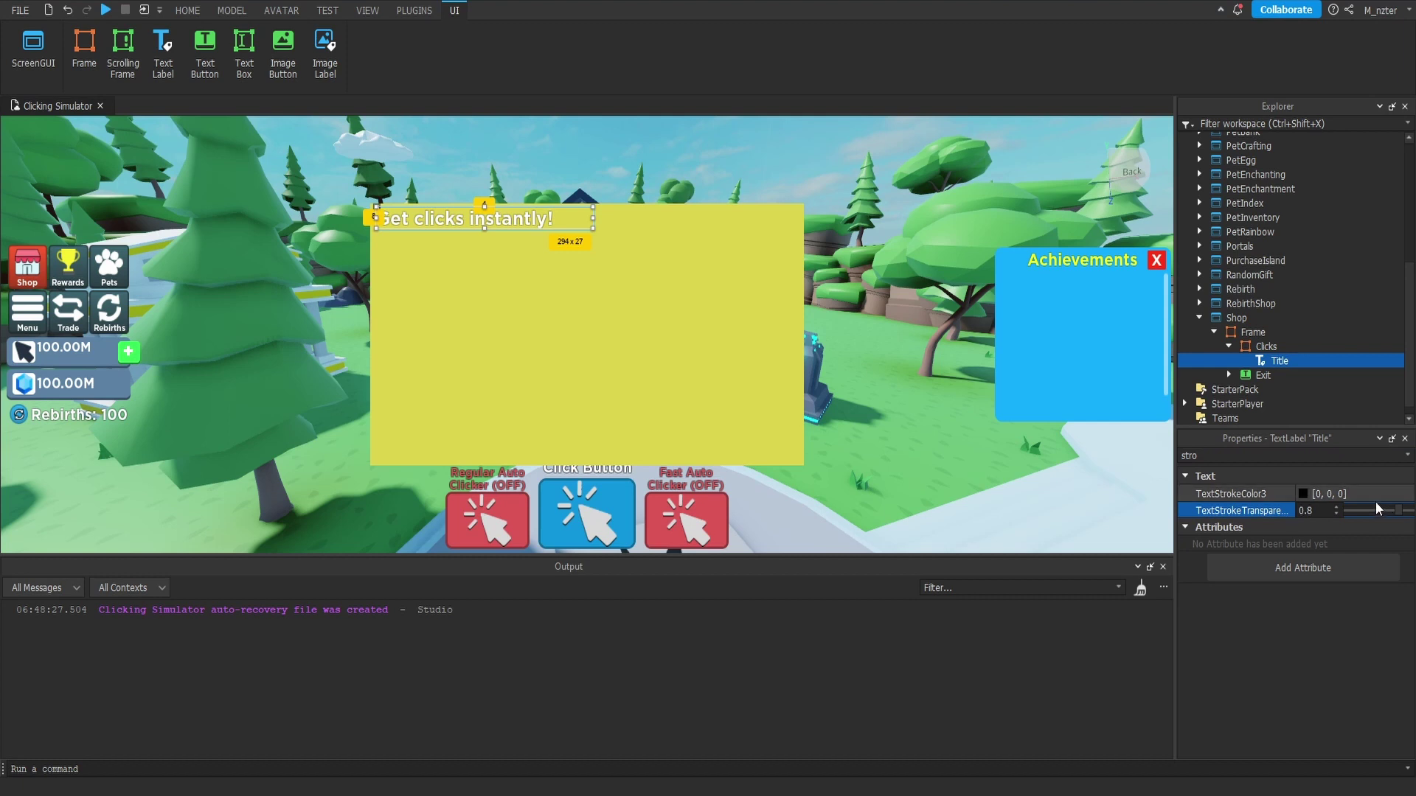
pyautogui.press('Return')
# Step: Set the ZIndex of the Exit button to 2 so it draws above the Clicks frame
pyautogui.click(1356, 455)
pyautogui.press('BackSpace')
pyautogui.press('BackSpace')
pyautogui.press('BackSpace')
pyautogui.press('BackSpace')
pyautogui.write('zi')
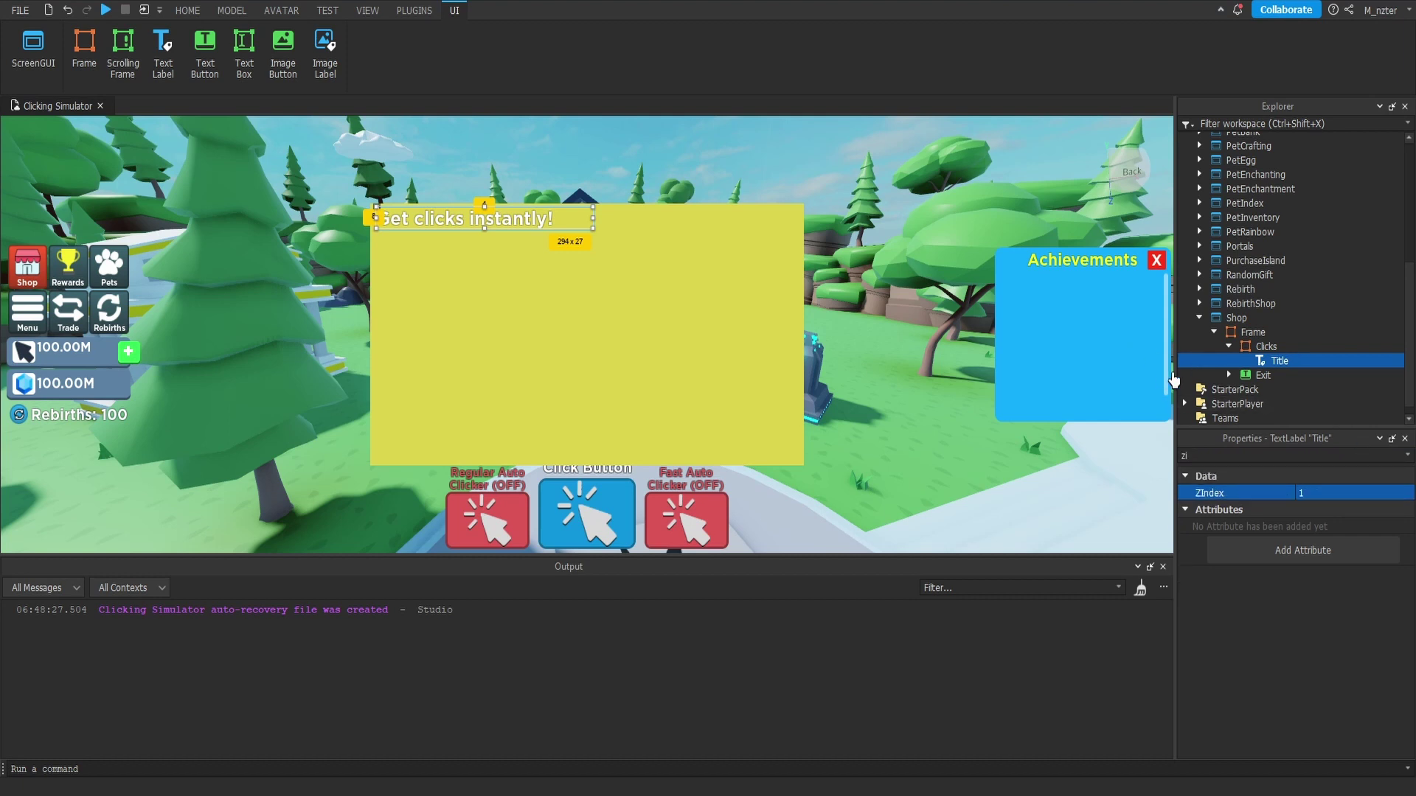
pyautogui.click(1262, 375)
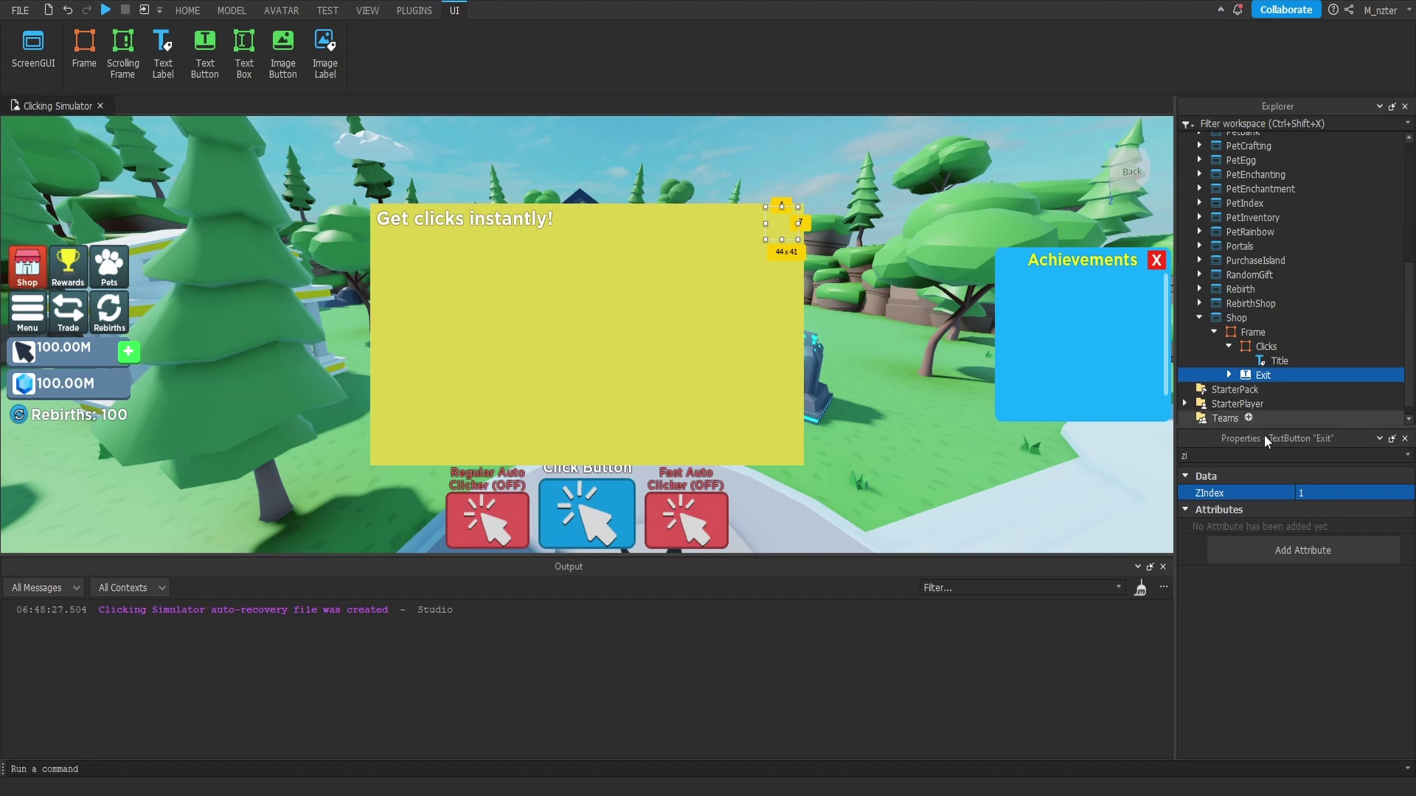
pyautogui.click(1303, 494)
pyautogui.write('2')
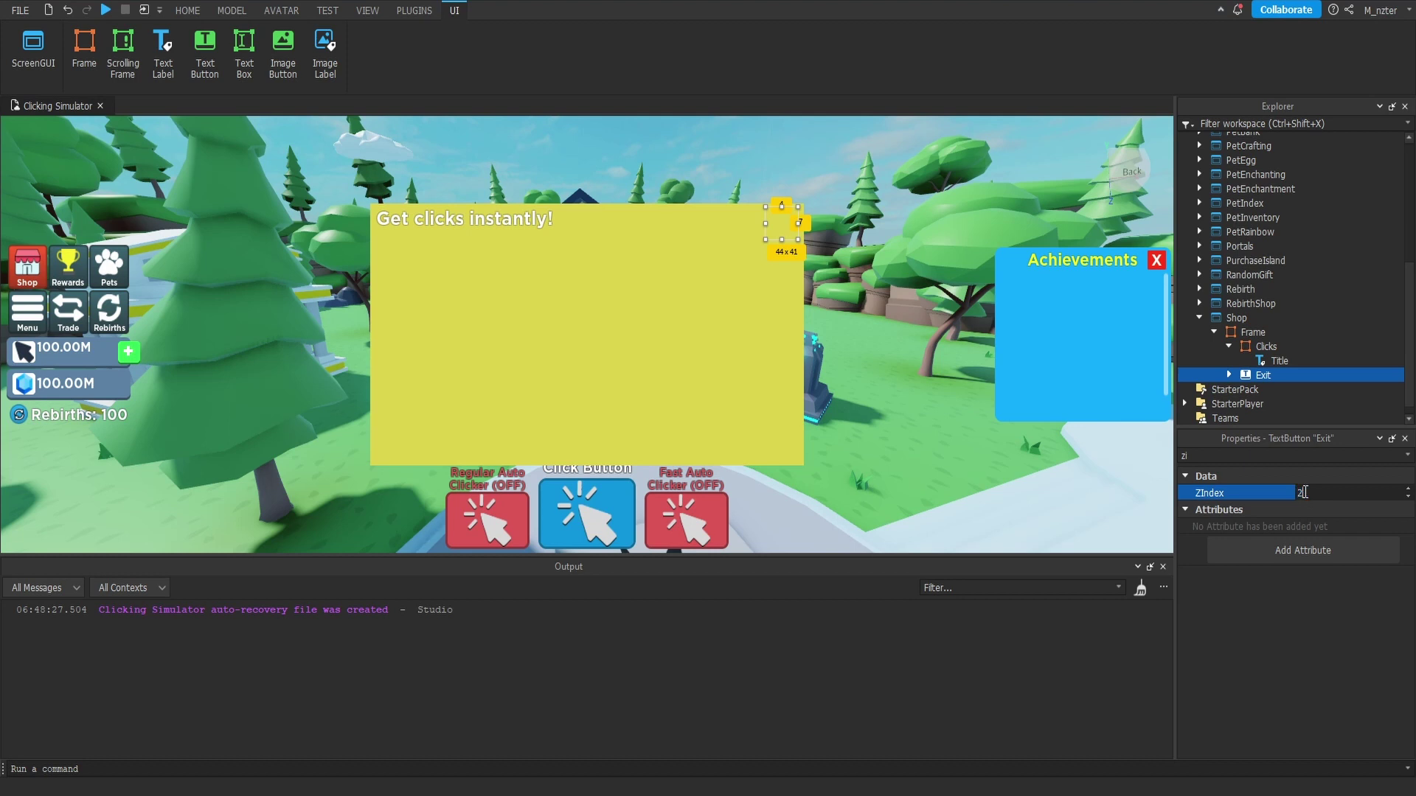
pyautogui.press('Return')
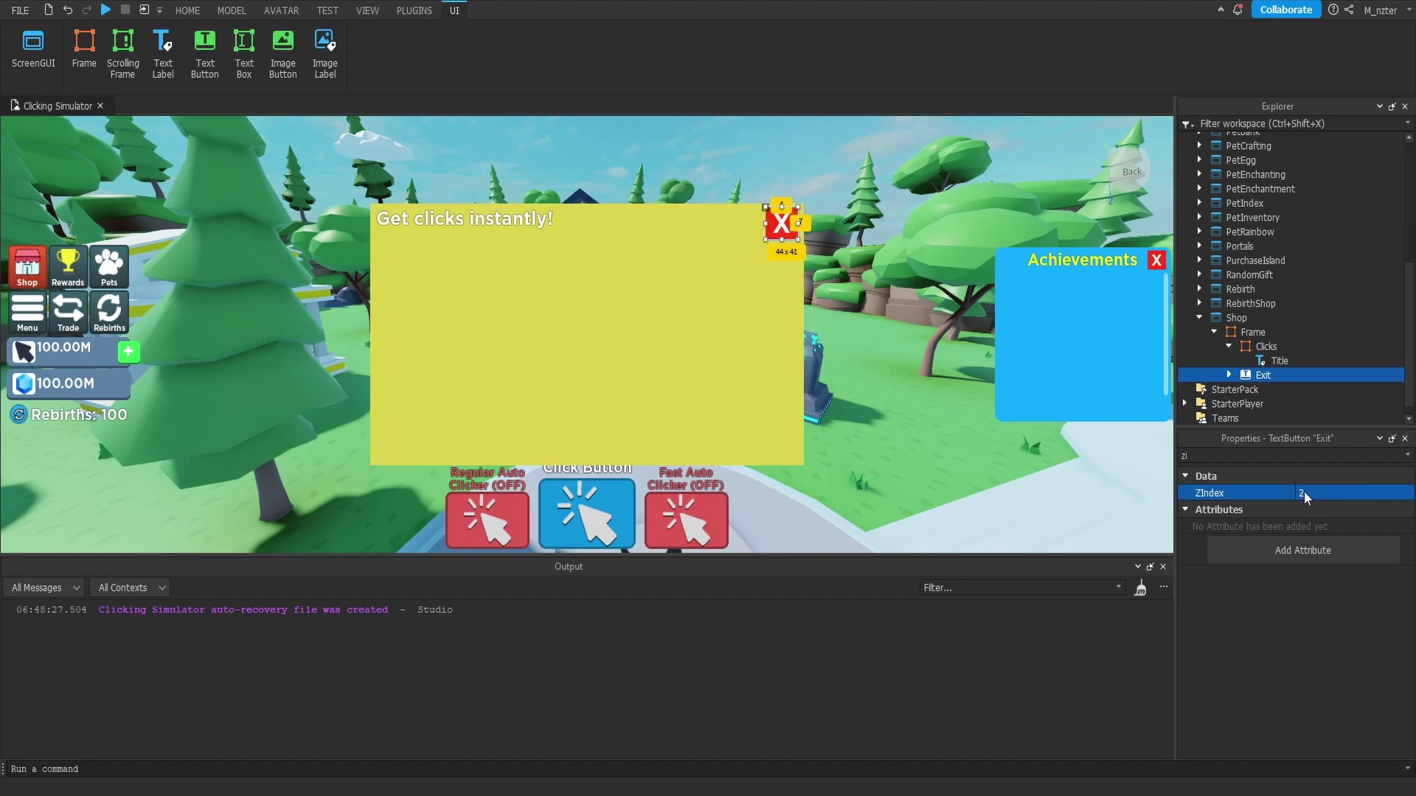
# Step: Duplicate the Title label as "Subtitle" with the text "Each product can be purchased infinitely!"
pyautogui.click(1277, 361)
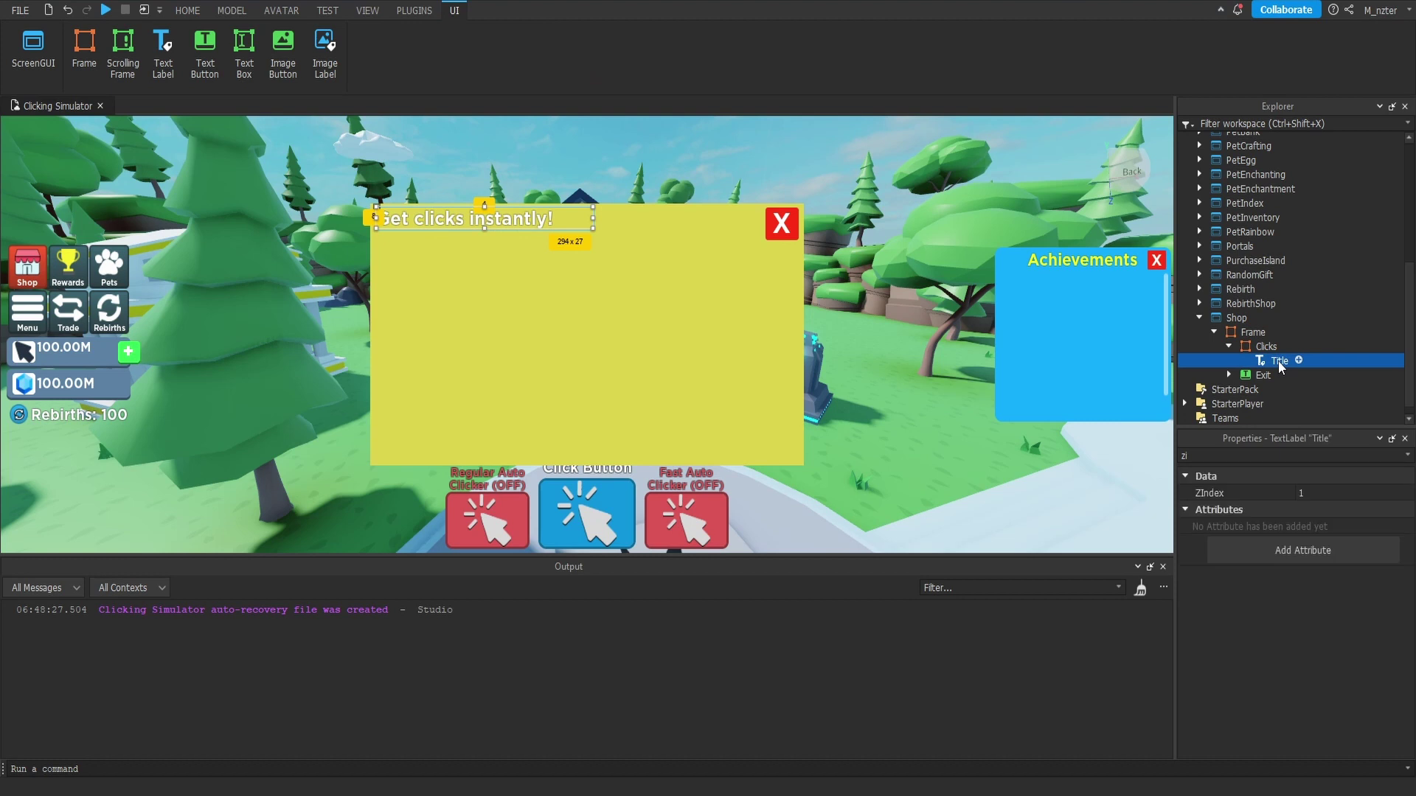
pyautogui.hotkey('ctrl', 'd')
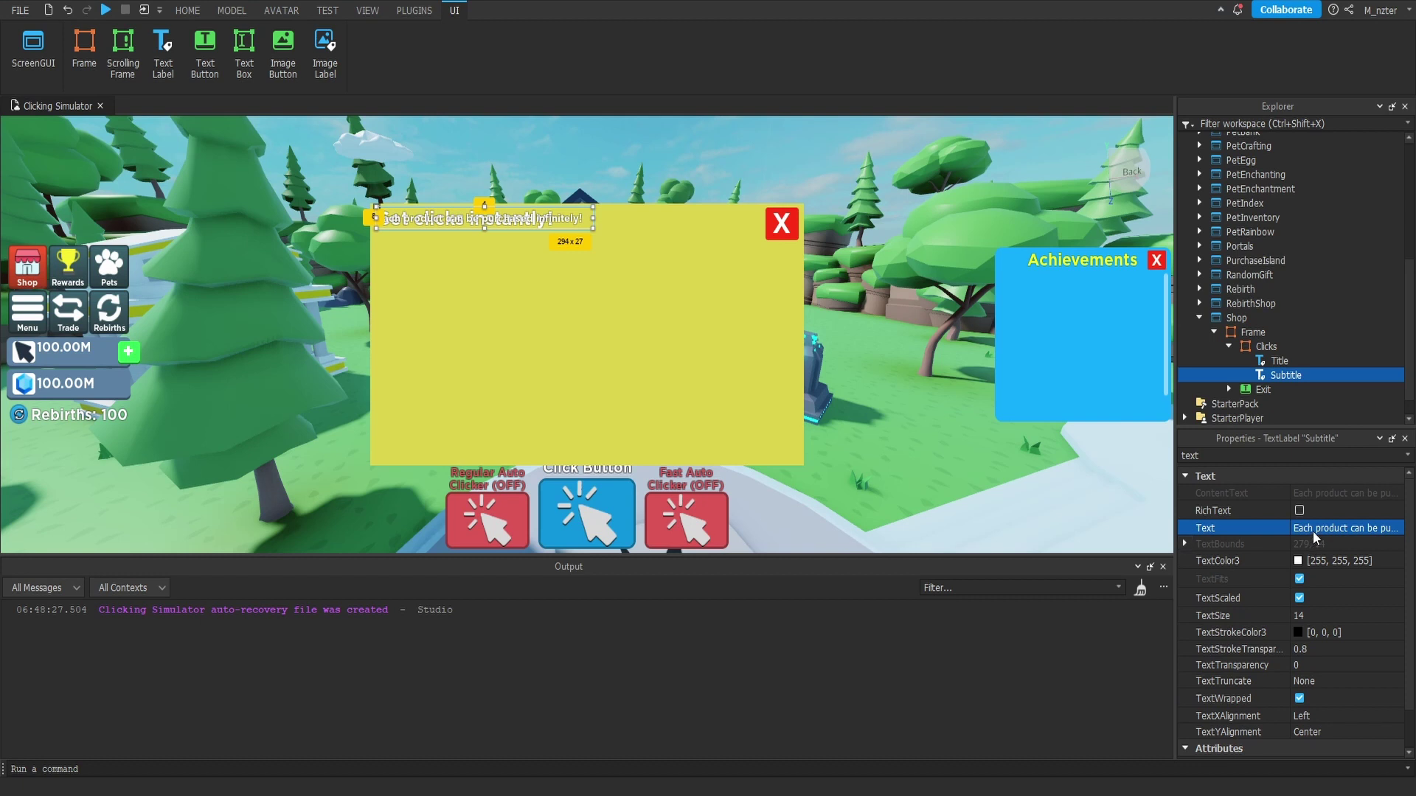
pyautogui.click(1314, 530)
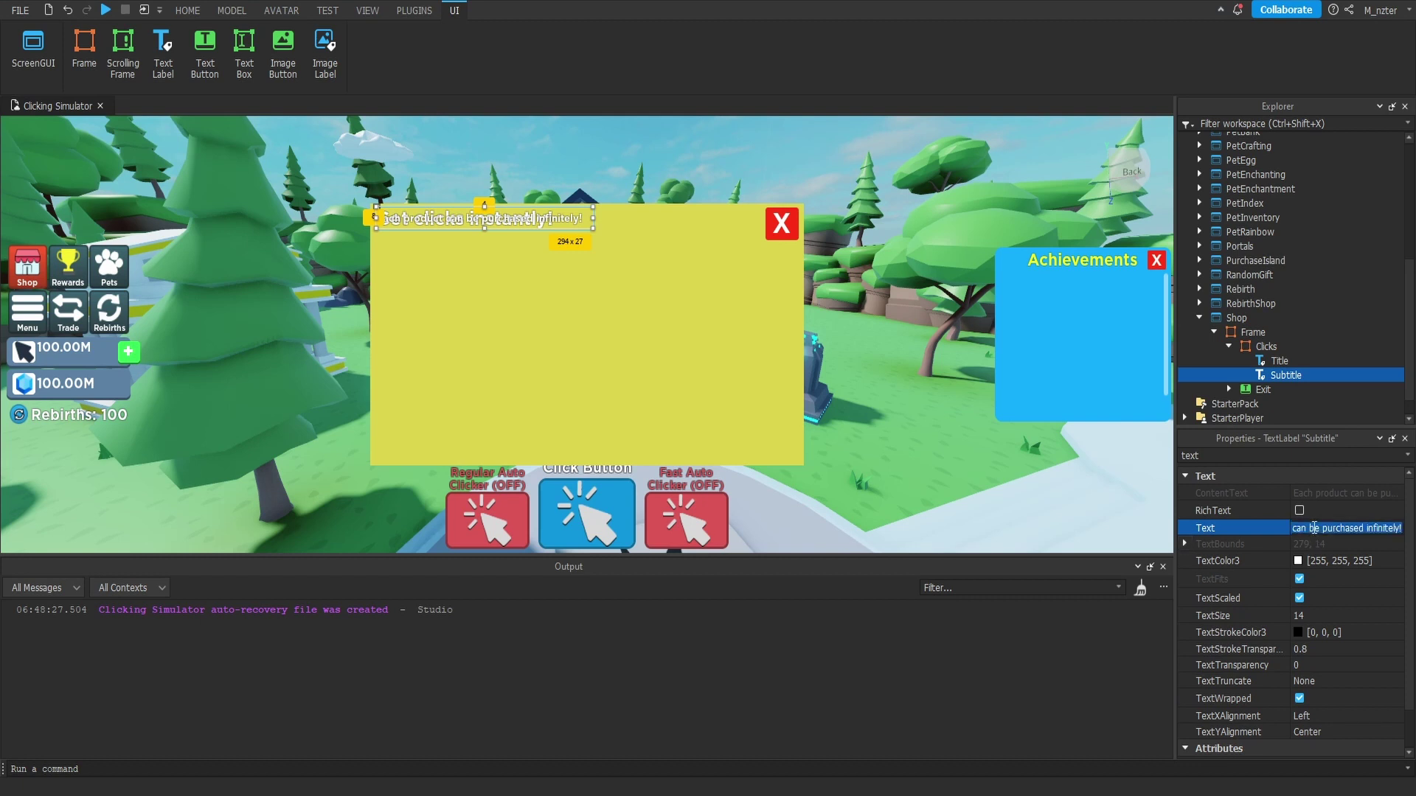
# Step: Change the Subtitle label's vertical position so it sits directly beneath the Title, about 31 px below the Clicks frame's upper edge
pyautogui.click(1276, 455)
pyautogui.hotkey('ctrl', 'a')
pyautogui.write('po')
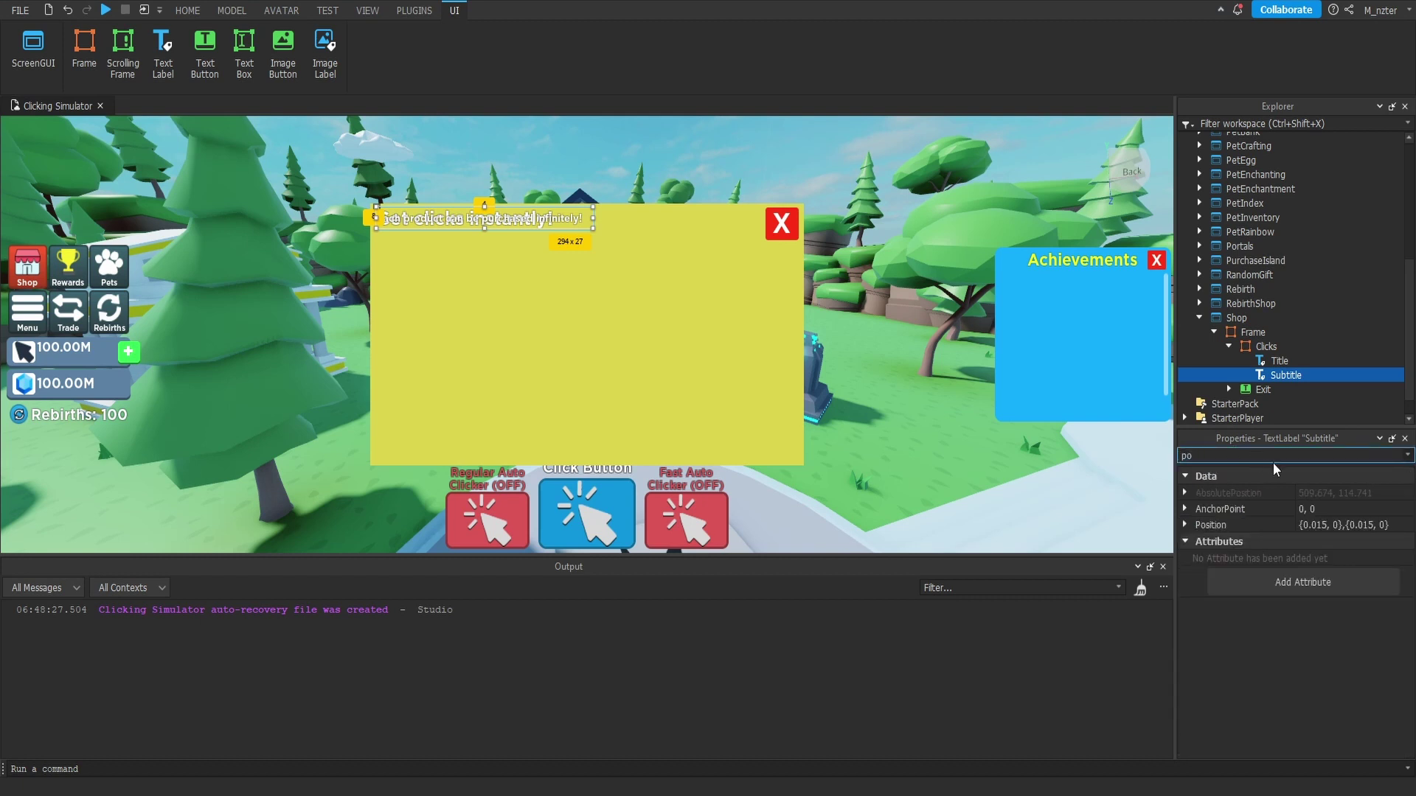
pyautogui.click(1354, 525)
pyautogui.click(1354, 525)
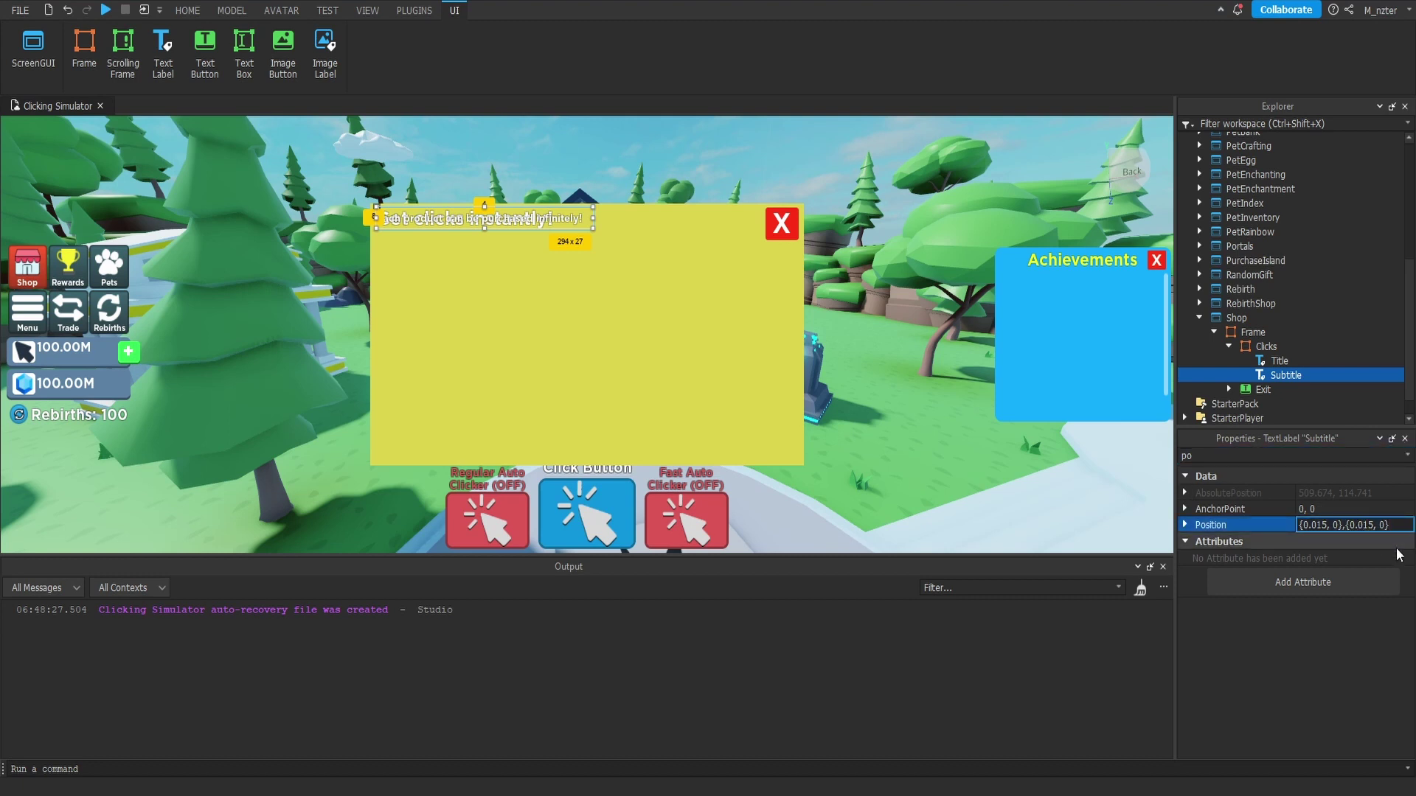
pyautogui.press('Delete')
pyautogui.write('9')
pyautogui.press('Return')
# Step: Set the Subtitle label's size to {0.85, 0},{0.065, 0}
pyautogui.click(1291, 455)
pyautogui.hotkey('ctrl', 'a')
pyautogui.write('size')
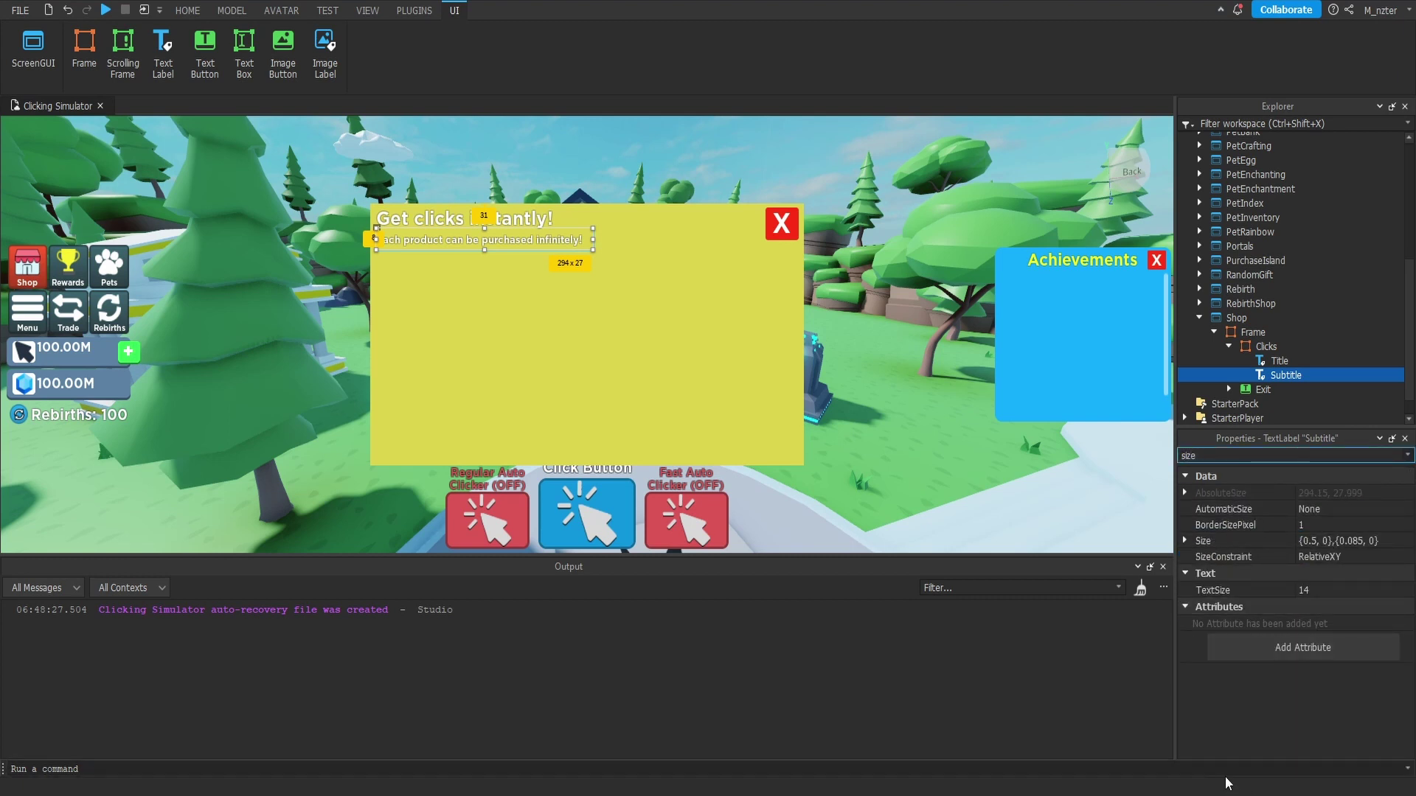
pyautogui.click(1316, 541)
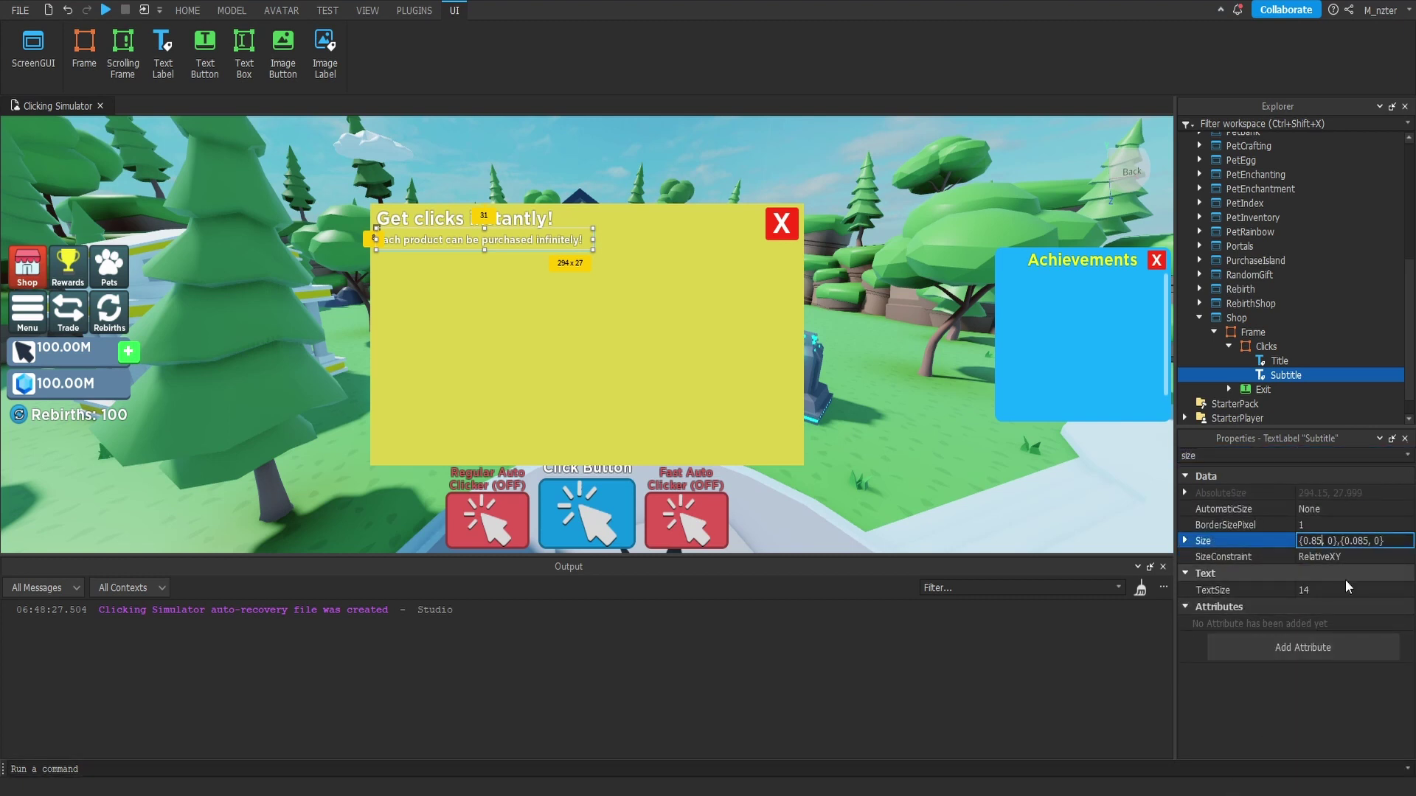
pyautogui.write('8')
pyautogui.press('Return')
pyautogui.doubleClick(1364, 547)
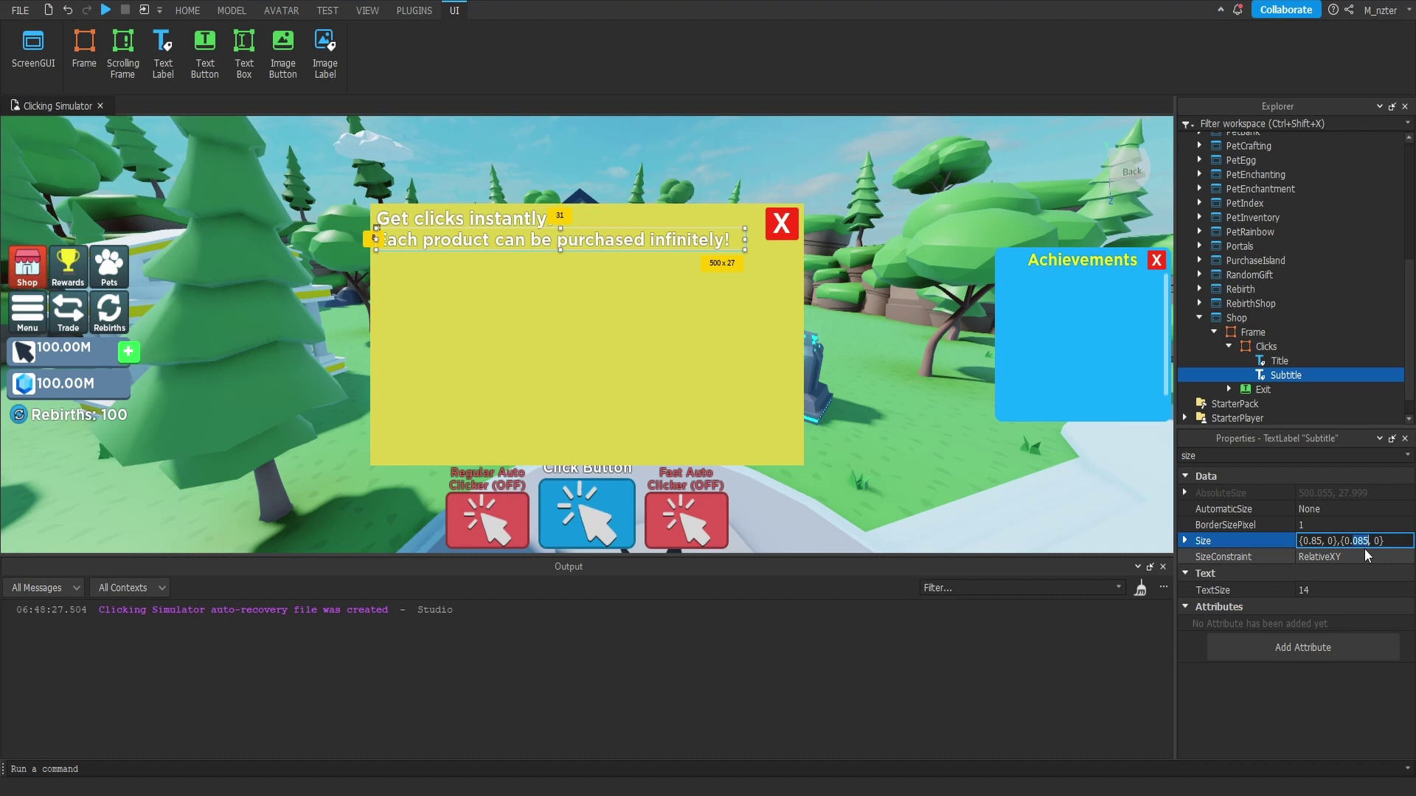
pyautogui.write('0.065')
pyautogui.press('Return')
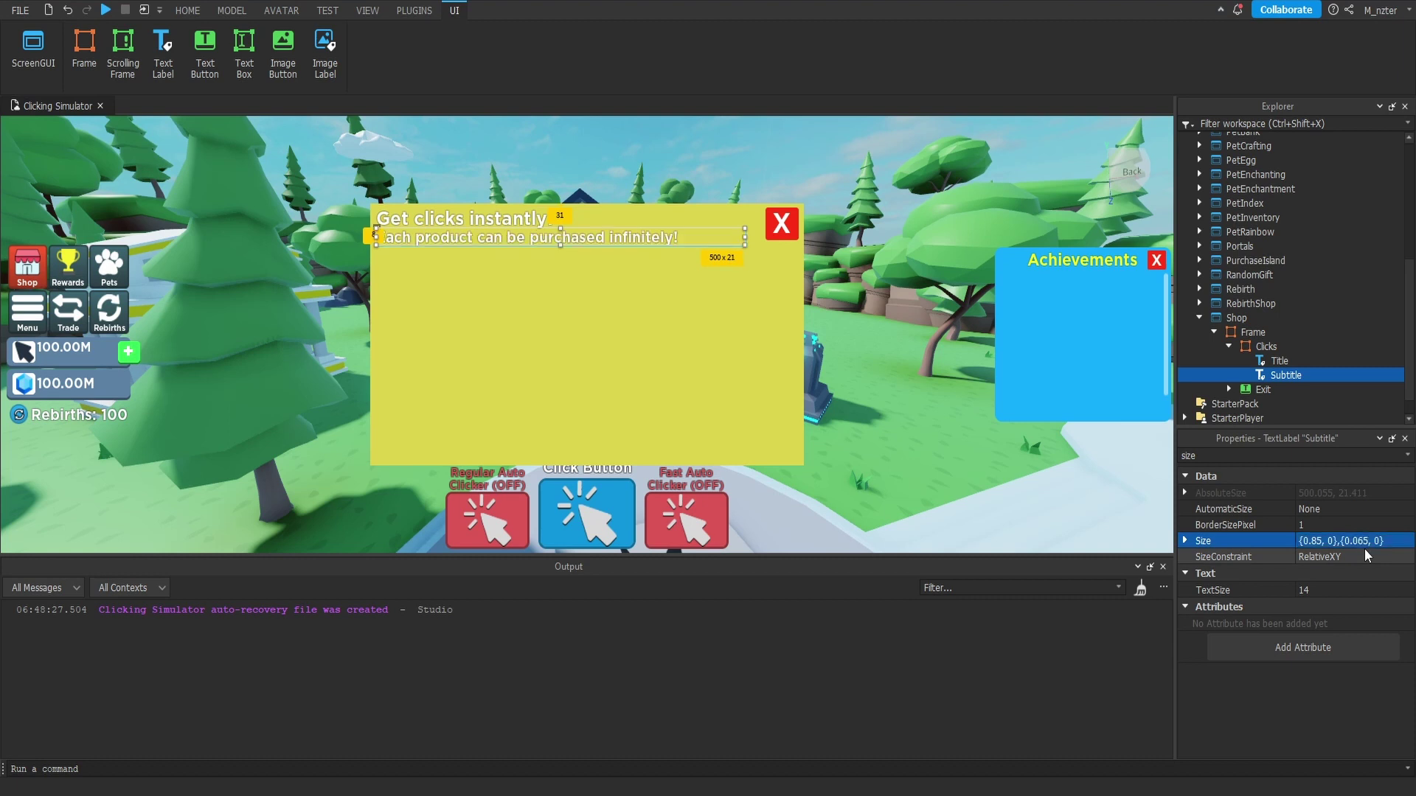
# Step: Add a new Frame inside the Clicks frame and name it "Container"
pyautogui.click(1289, 346)
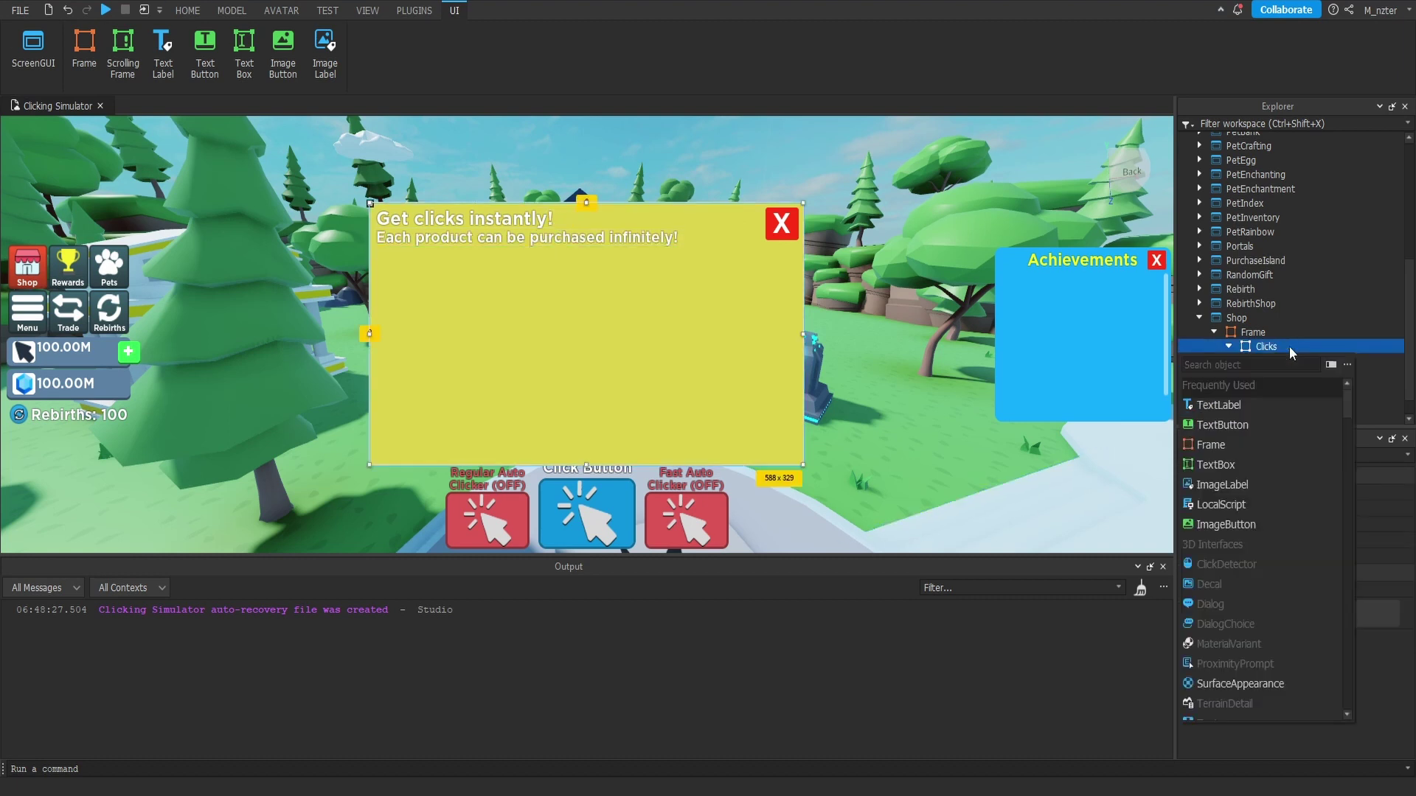
pyautogui.write('fr')
pyautogui.click(1244, 385)
pyautogui.doubleClick(1282, 362)
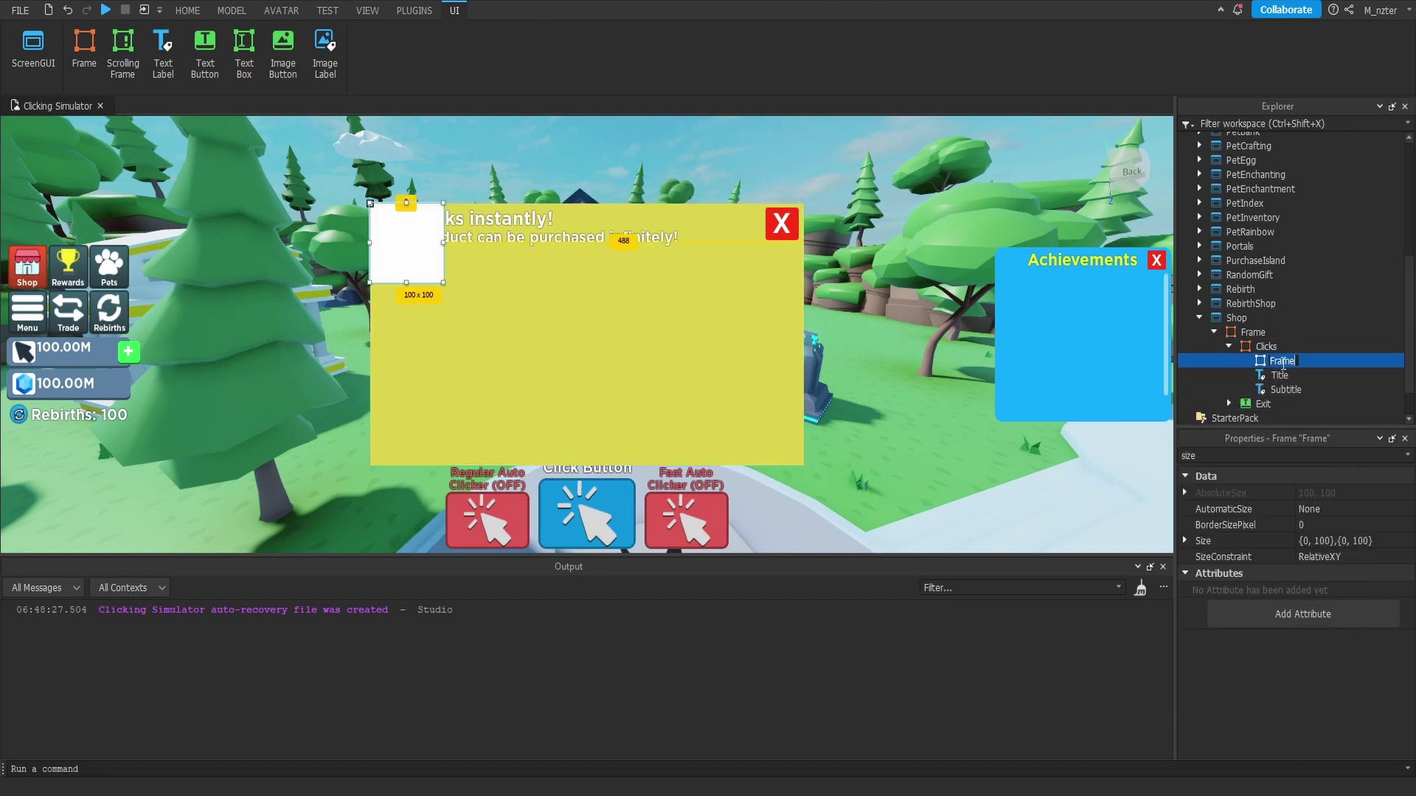
pyautogui.write('Container')
pyautogui.press('Return')
# Step: Set the Container frame's size to {0.97, 0},{0.8, 0}
pyautogui.click(1325, 542)
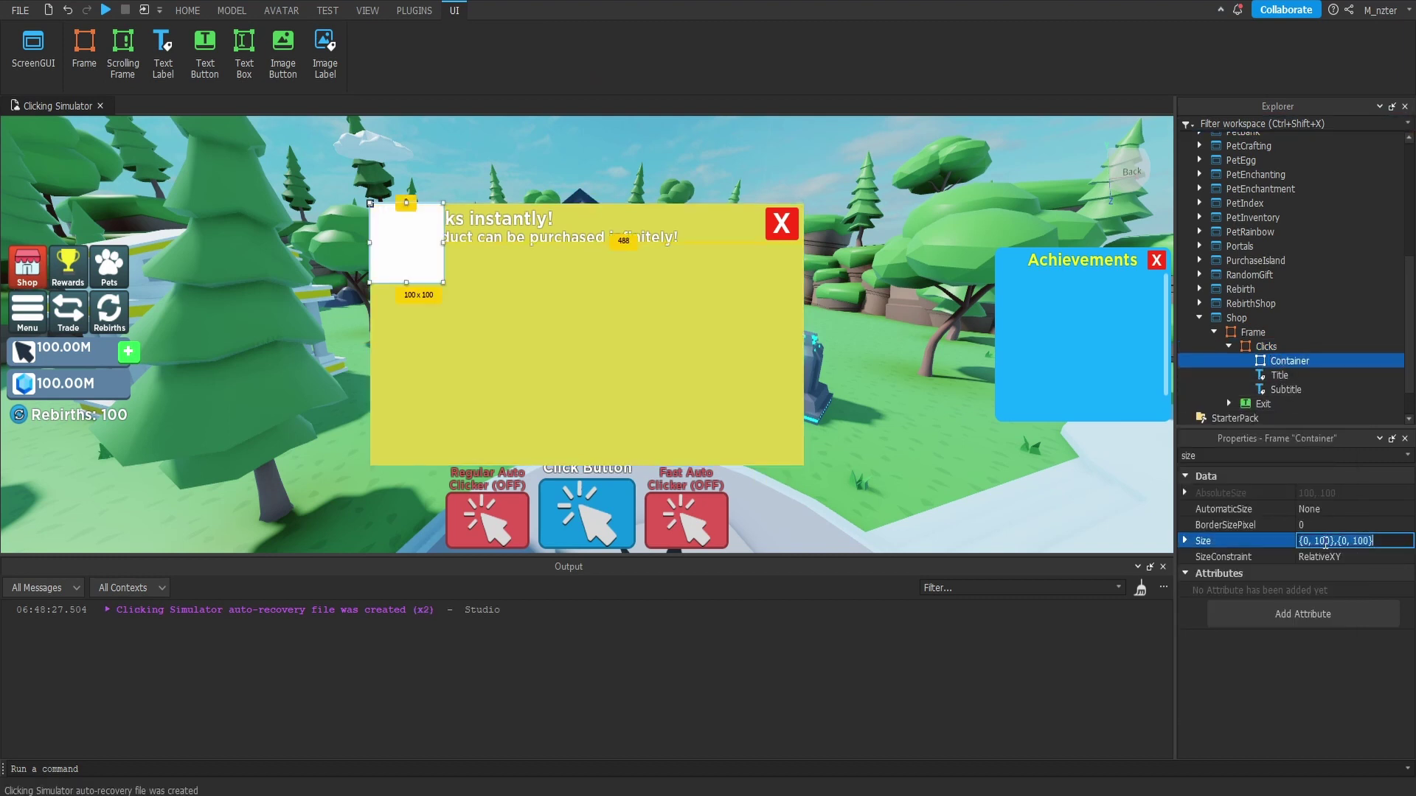
pyautogui.write('.97')
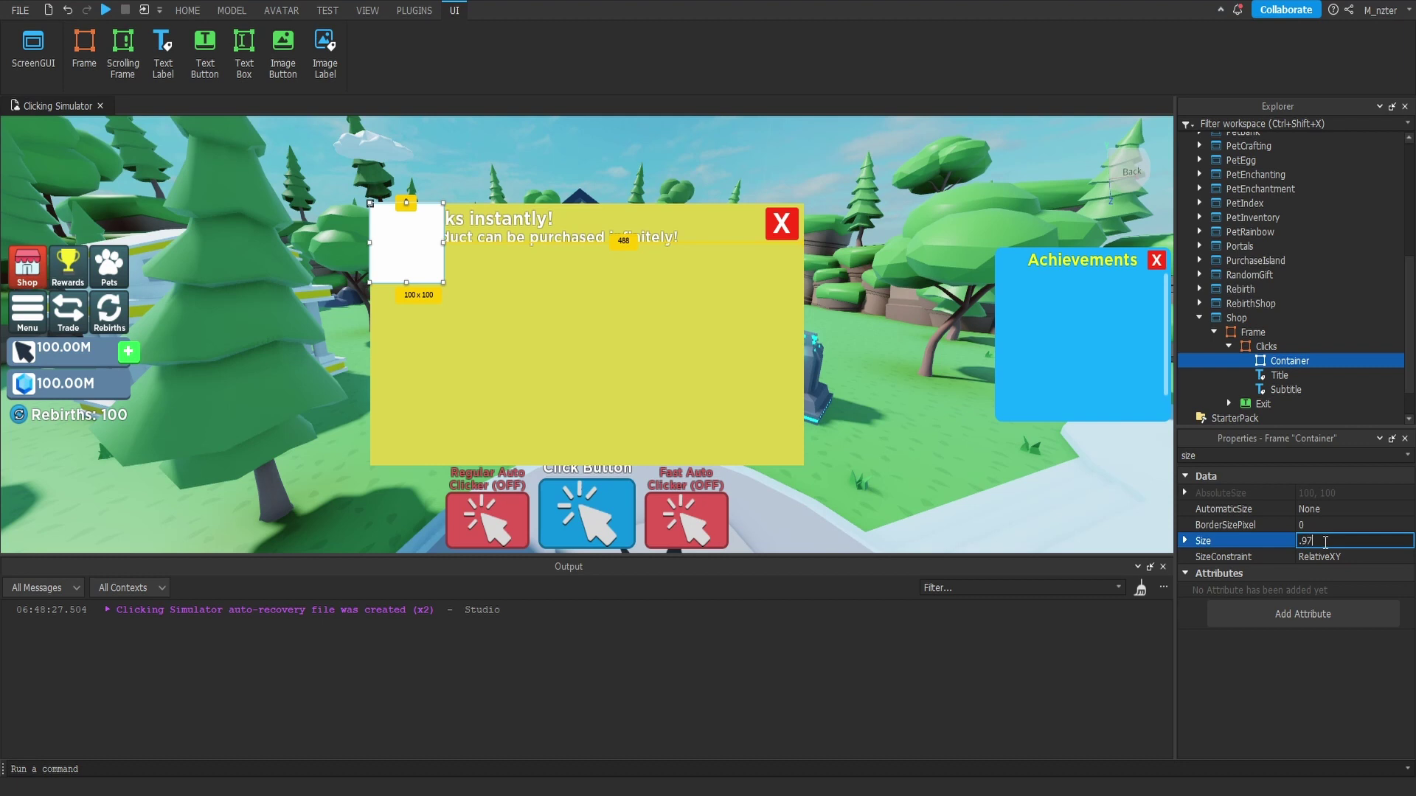
pyautogui.write(',0,.8,0')
pyautogui.press('Return')
# Step: Set the Container frame's anchor point to 0.5, 0 and place it below the subtitle at about {0.5, 0},{0.179, 0}
pyautogui.click(1316, 456)
pyautogui.write('po')
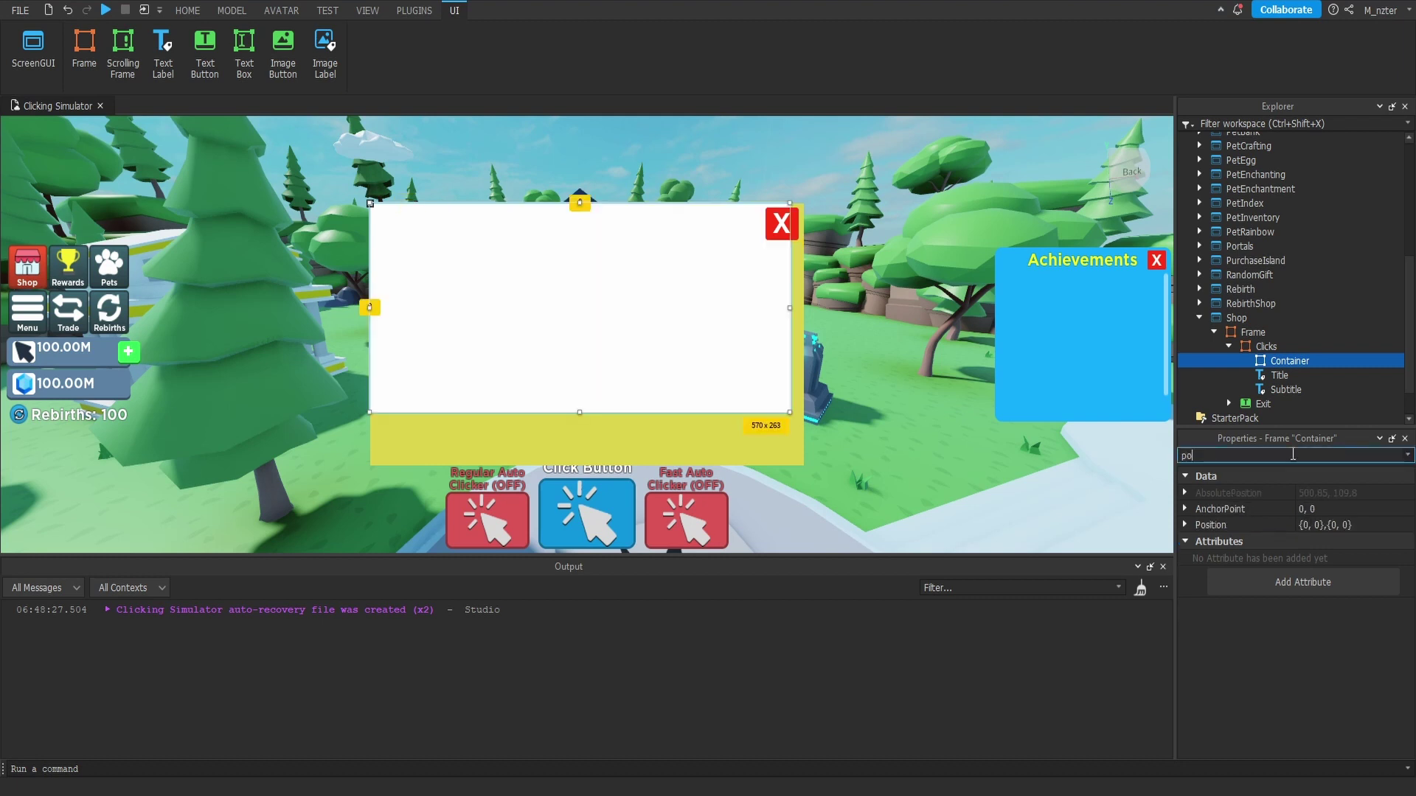
pyautogui.click(1303, 509)
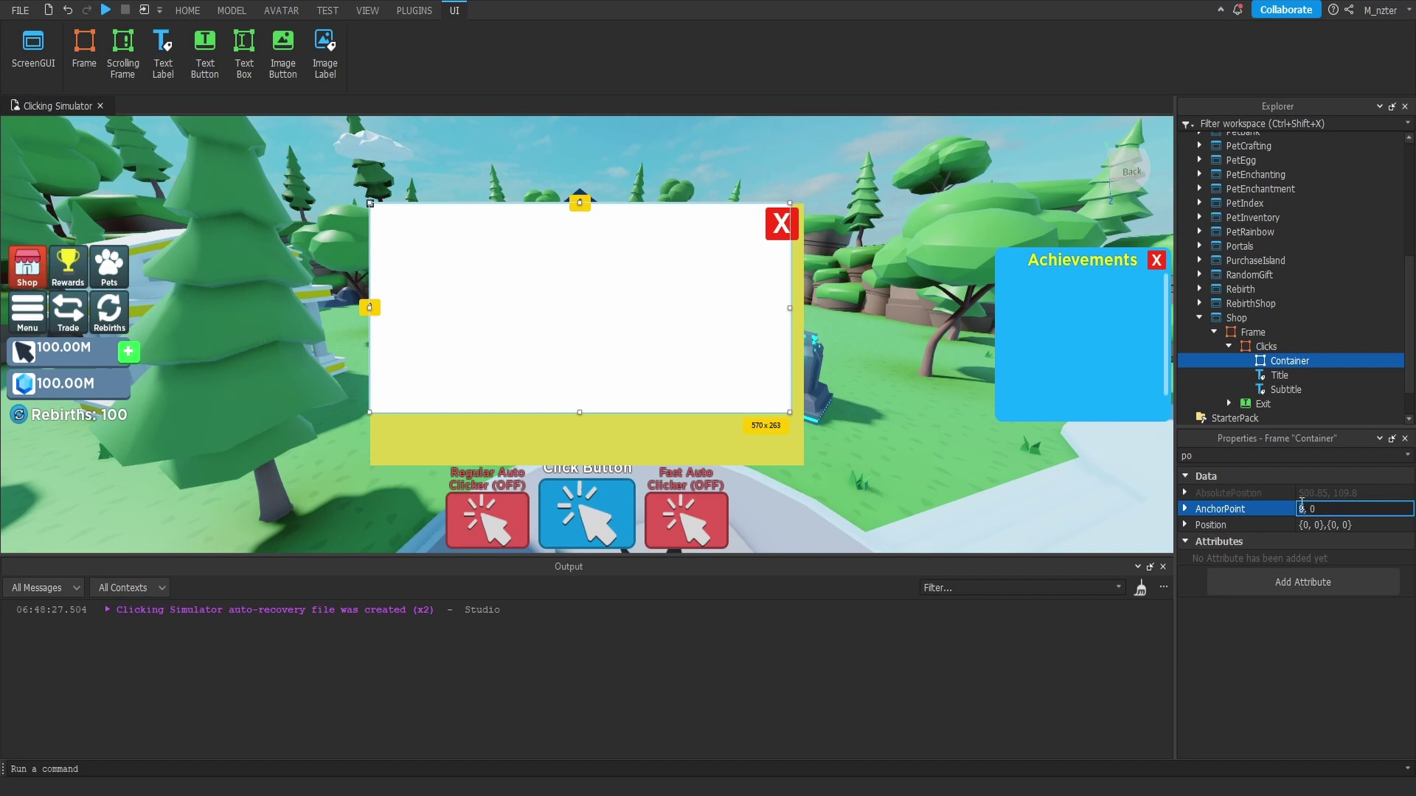
pyautogui.write('.5')
pyautogui.click(1312, 525)
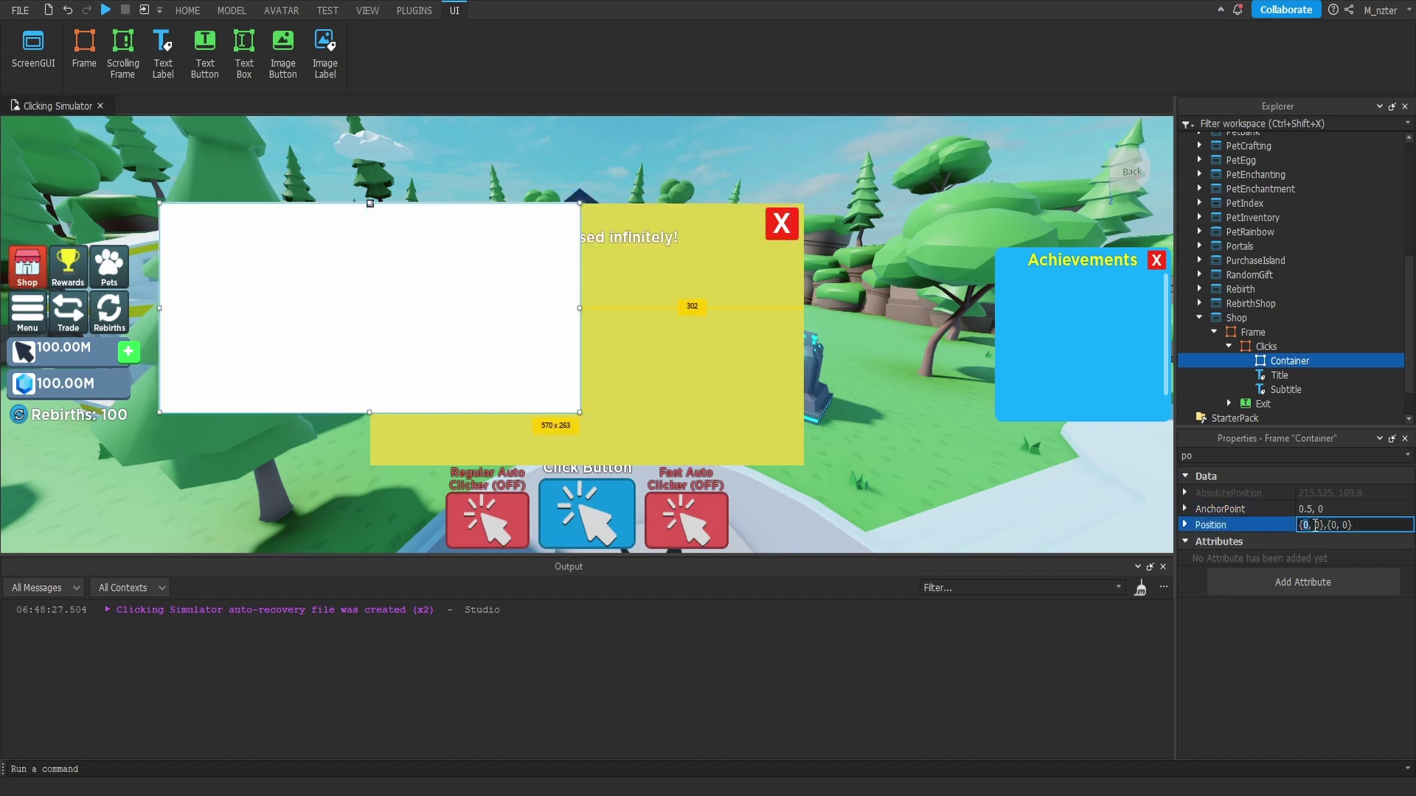
pyautogui.write('.5')
pyautogui.press('Return')
pyautogui.moveTo(688, 310); pyautogui.dragTo(688, 350)
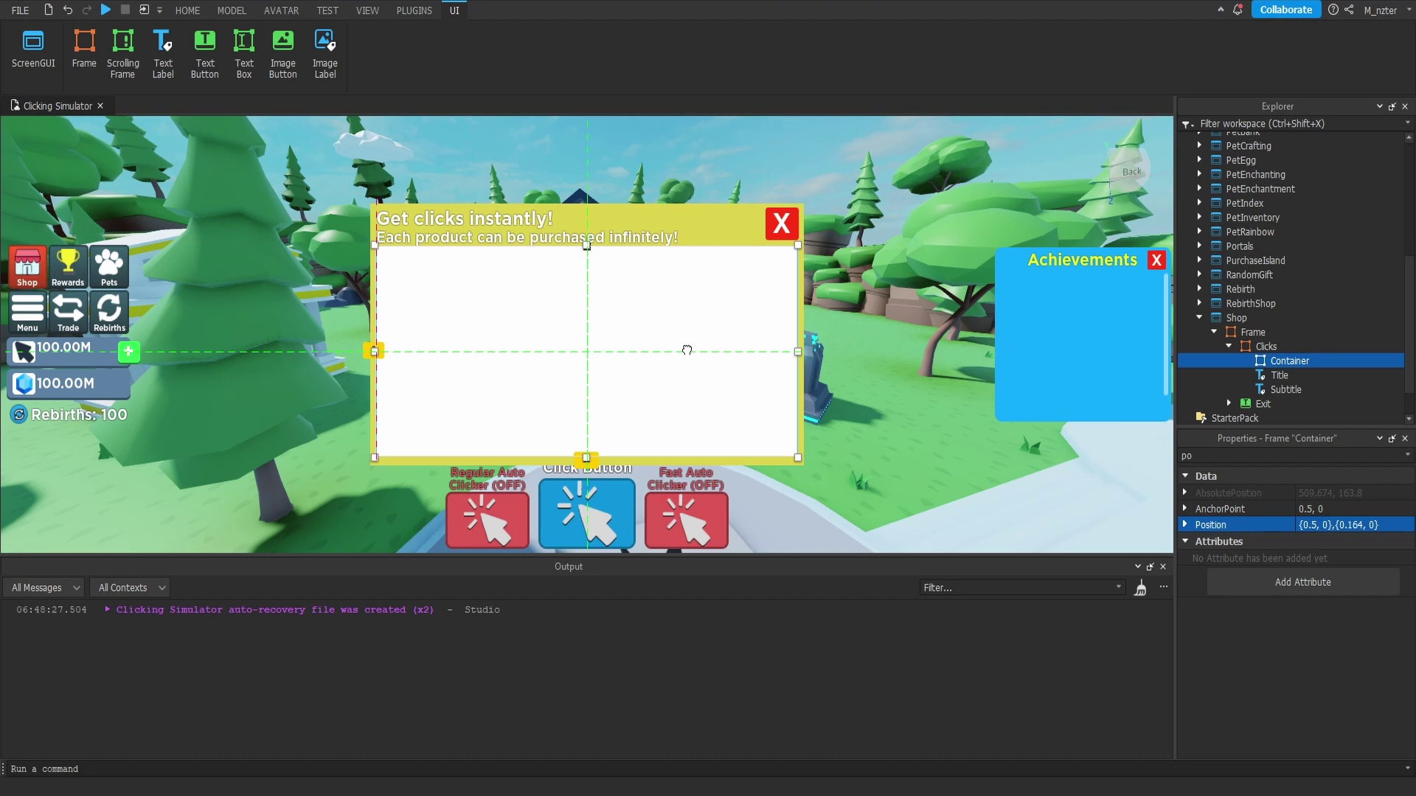
pyautogui.moveTo(687, 350); pyautogui.dragTo(687, 355)
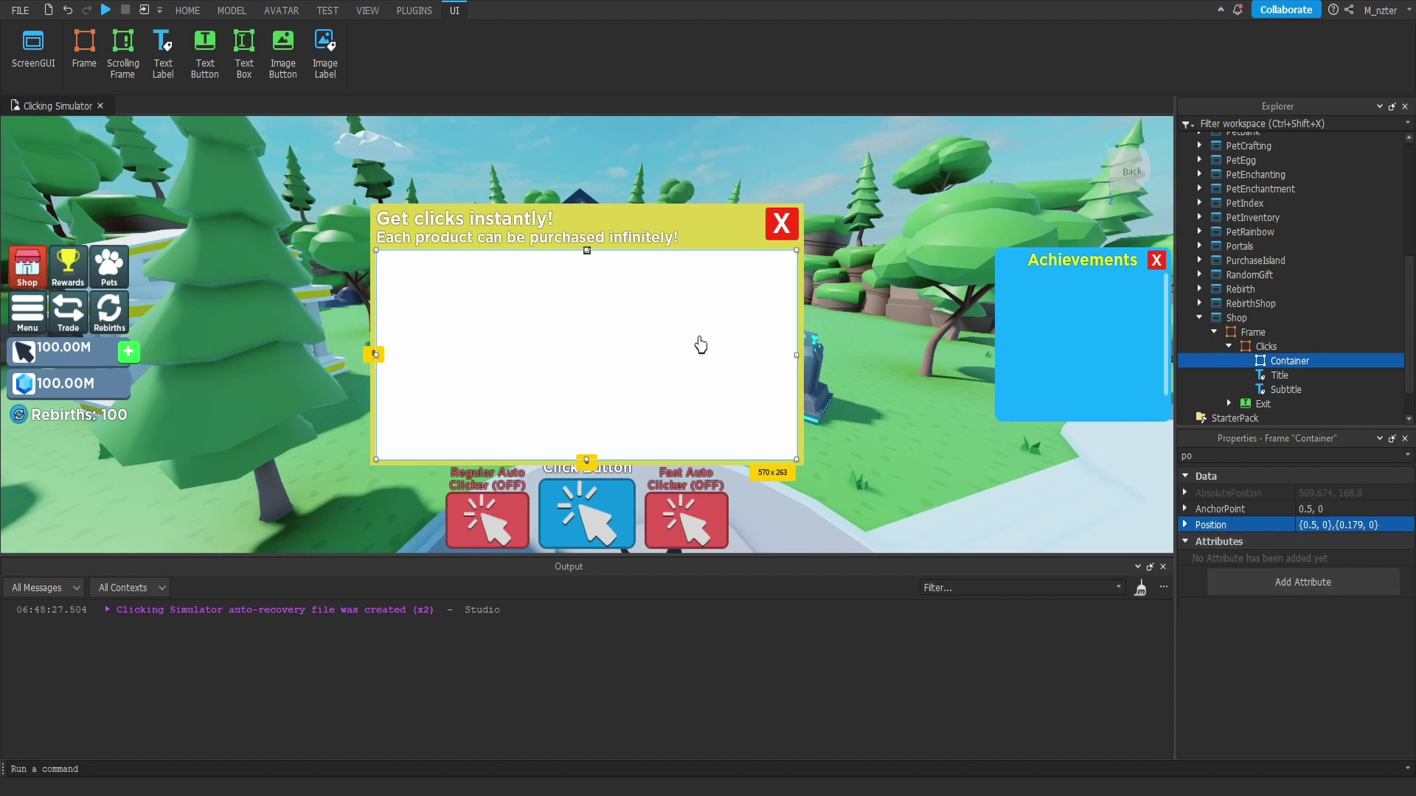
# Step: Set the Container frame's background transparency to 1
pyautogui.click(1253, 456)
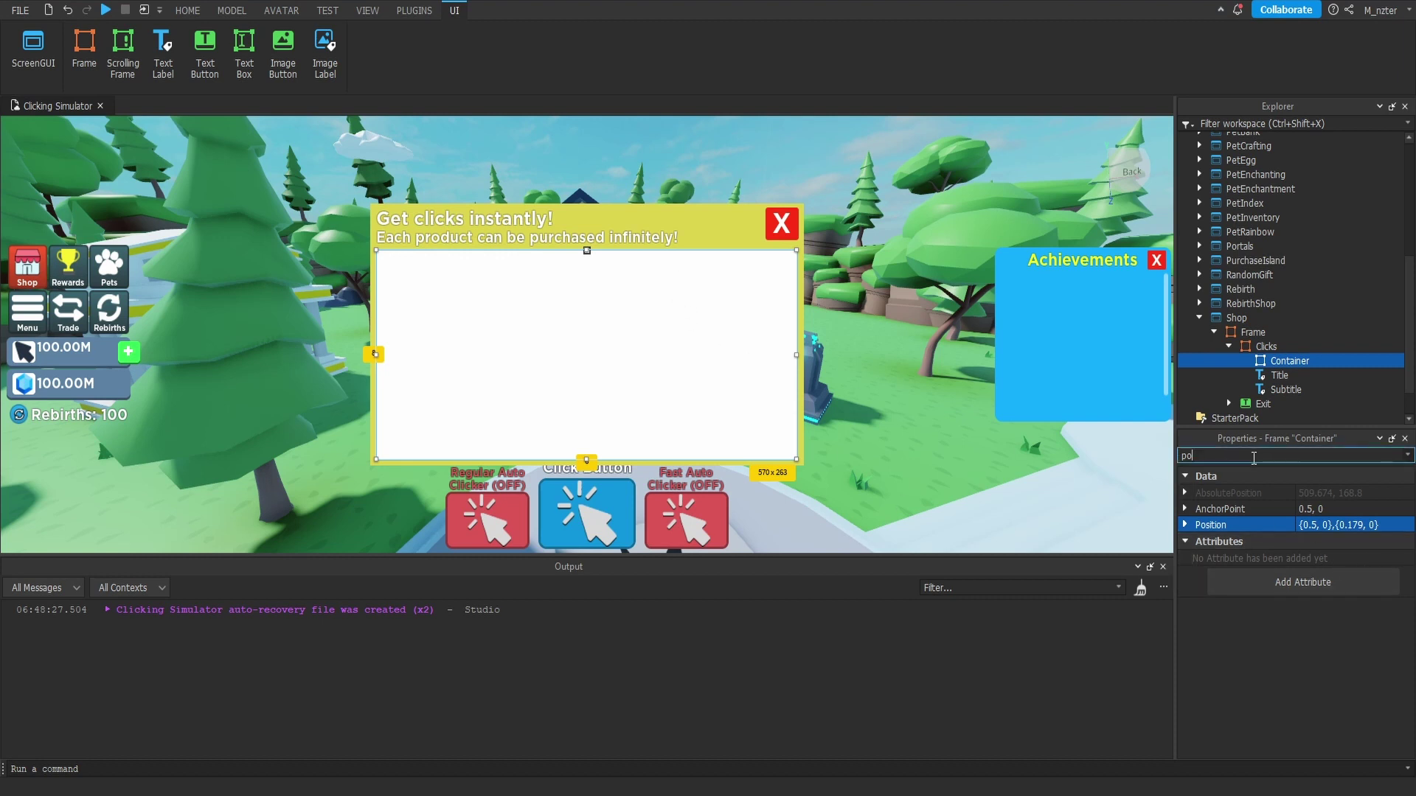
pyautogui.write('bac')
pyautogui.click(1326, 511)
pyautogui.write('1')
pyautogui.press('Return')
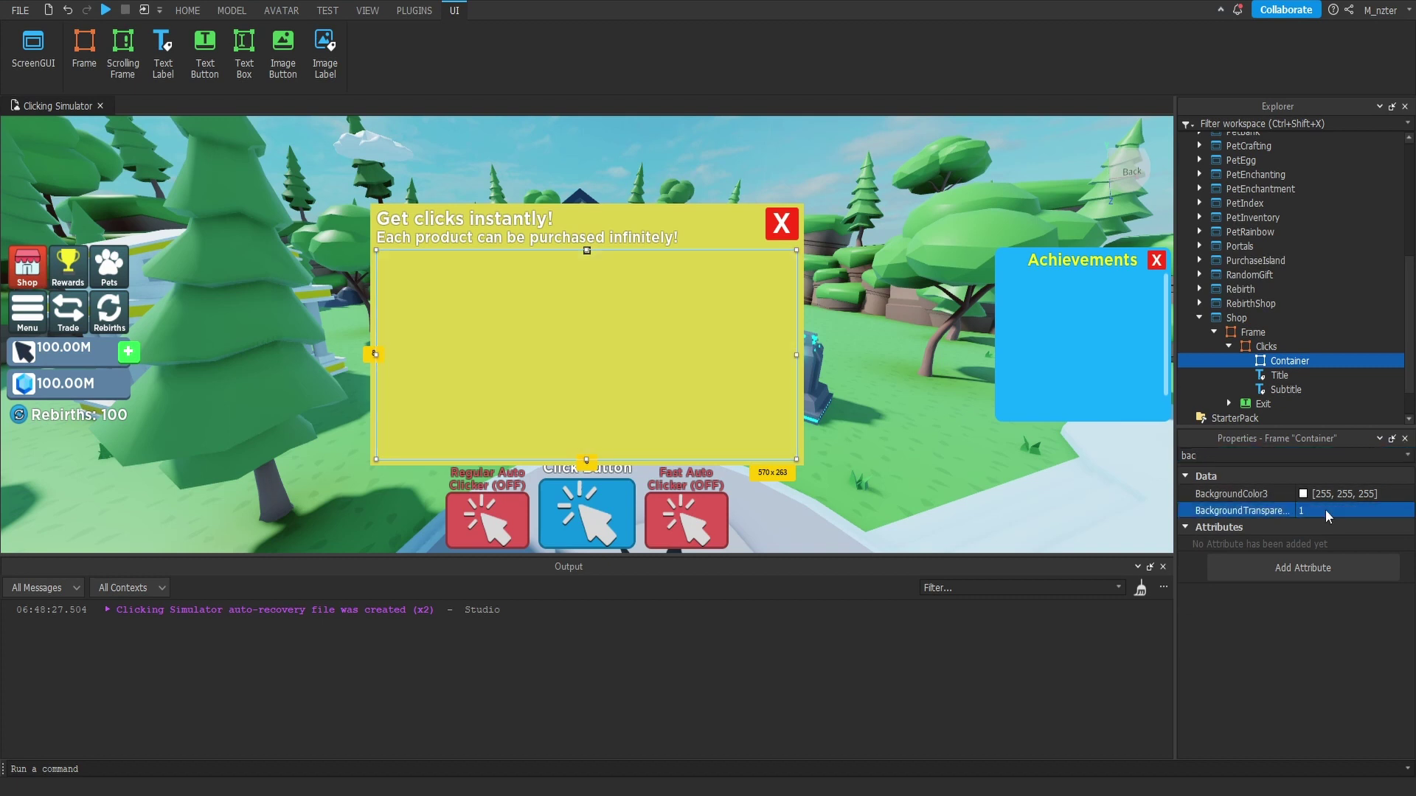
# Step: Add a UIGridLayout inside the Container frame
pyautogui.click(1319, 359)
pyautogui.write('uigr')
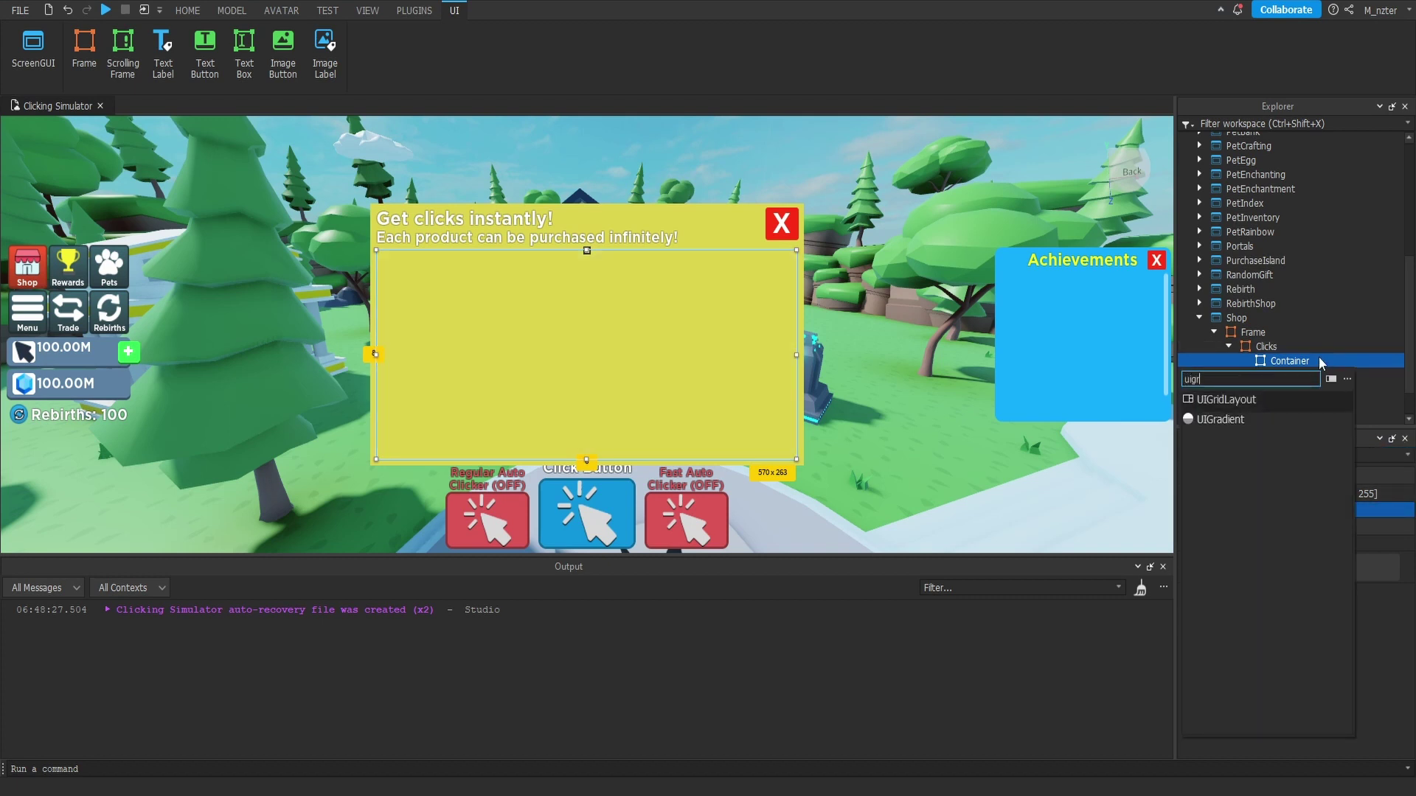
pyautogui.press('Return')
# Step: Add a TextButton inside the Container frame and name it "Template"
pyautogui.click(1320, 360)
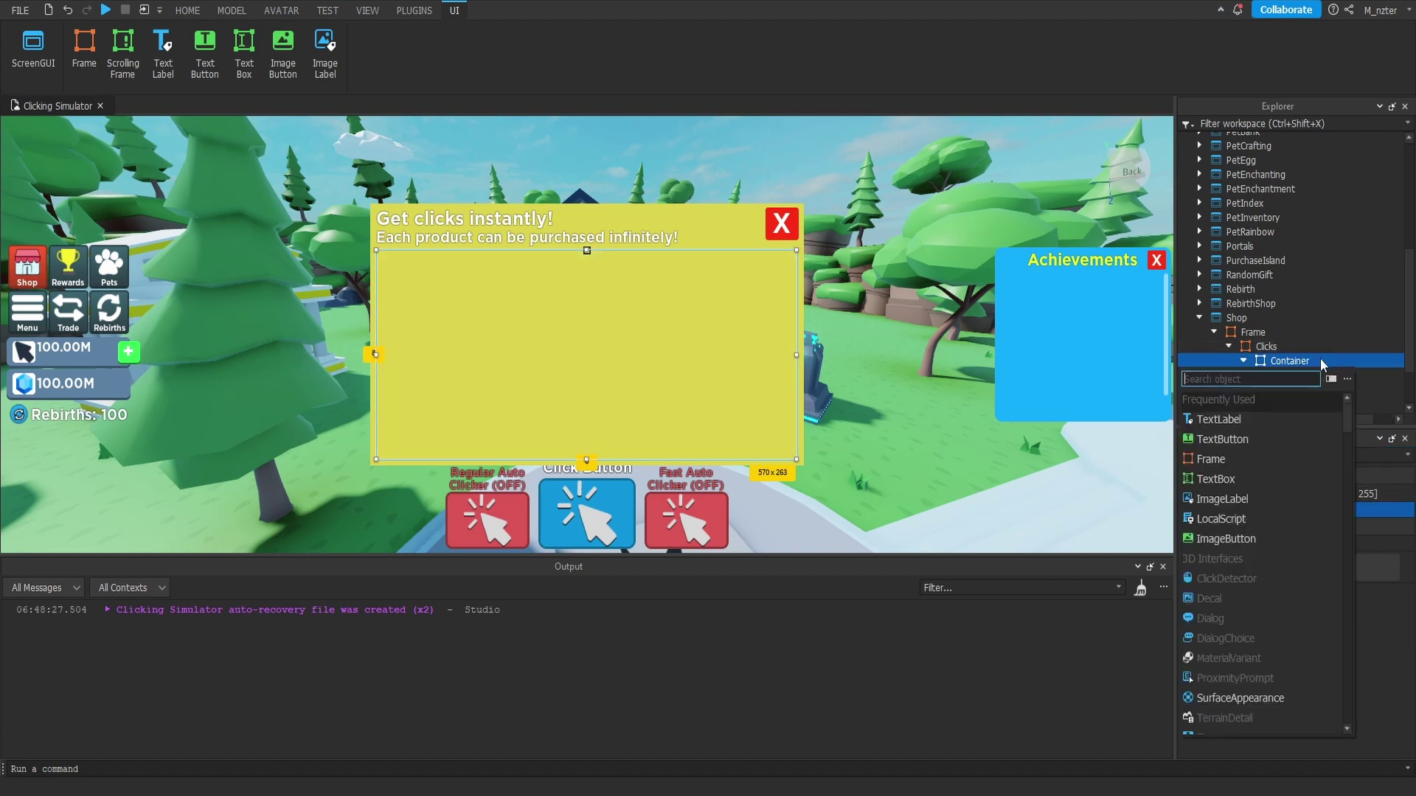
pyautogui.write('text')
pyautogui.click(1306, 401)
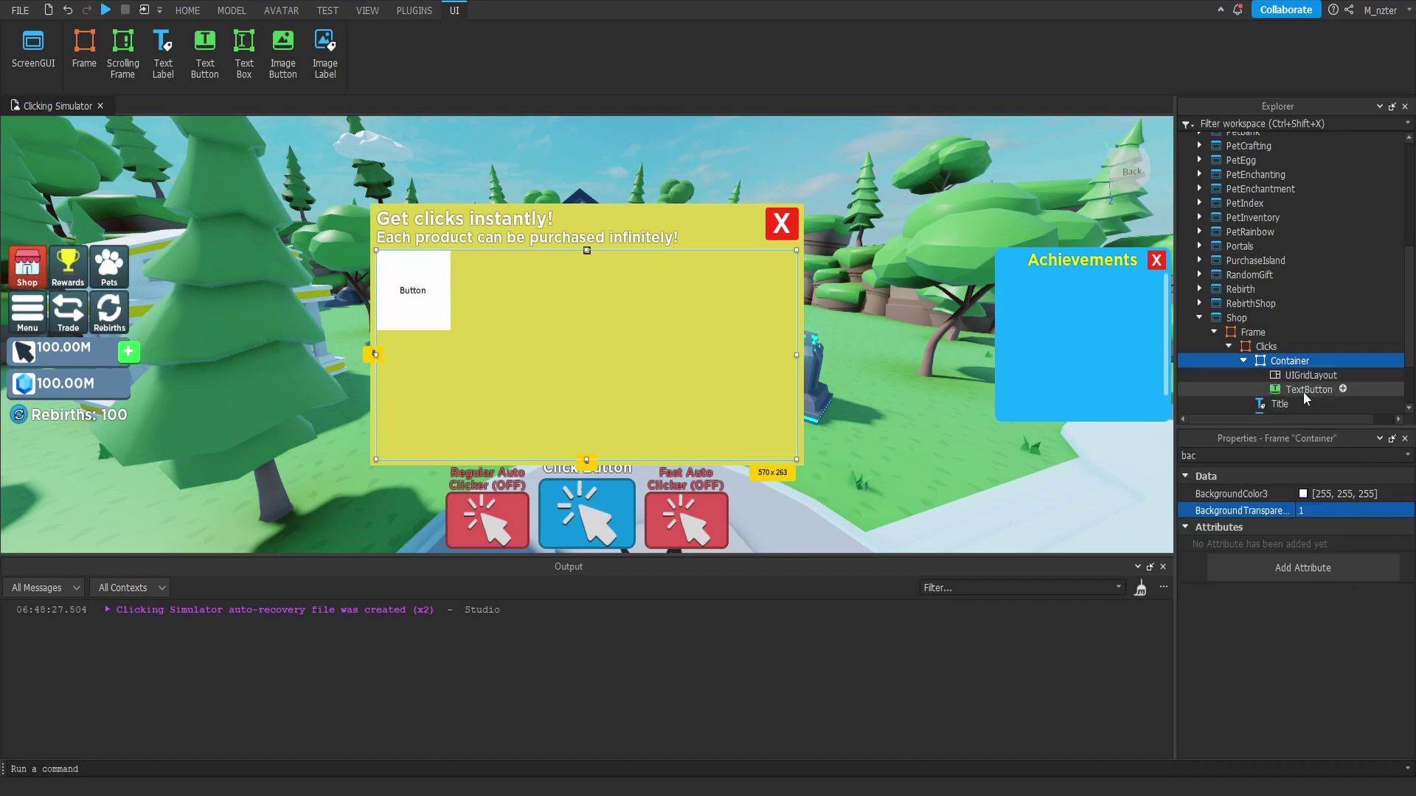
pyautogui.click(1303, 389)
pyautogui.click(1303, 389)
pyautogui.write('Templat')
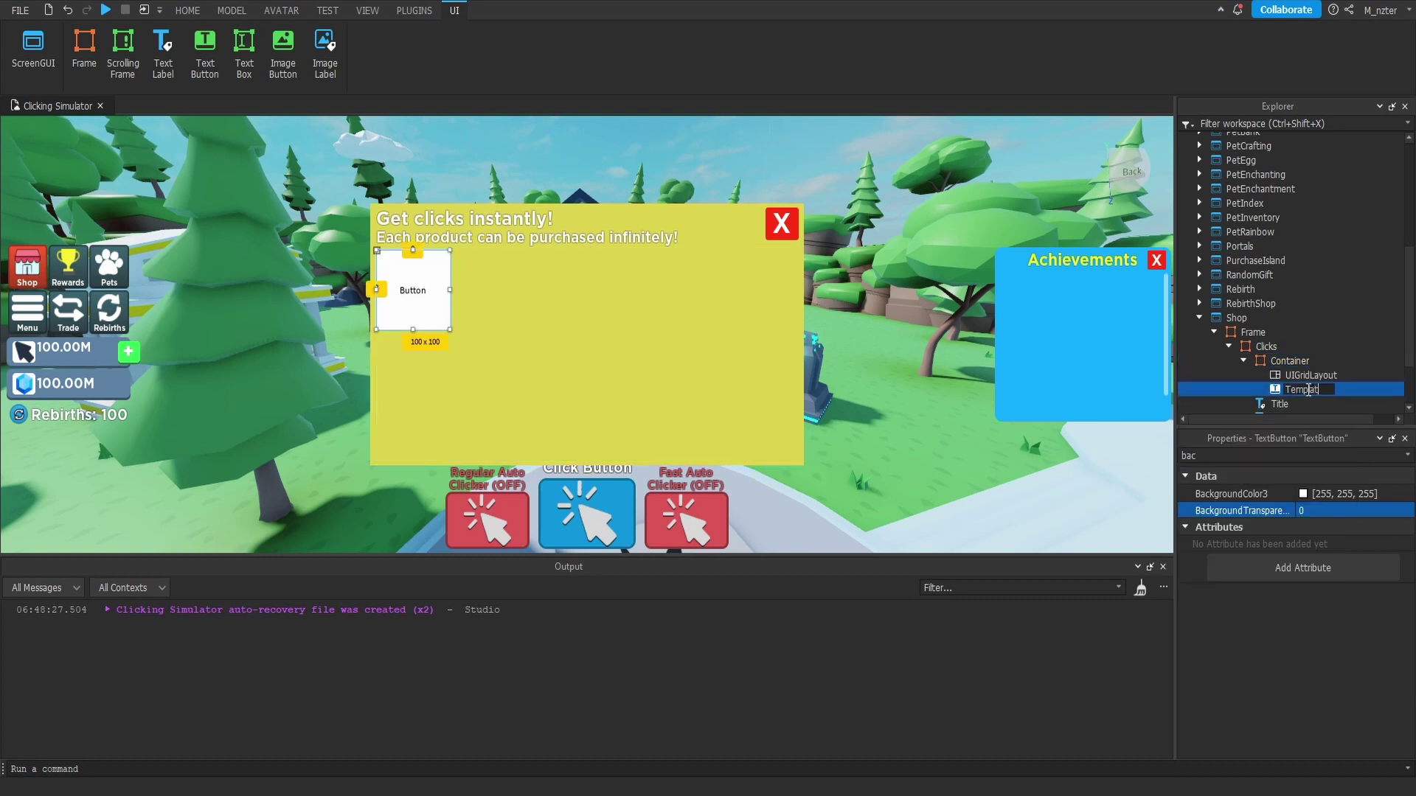
pyautogui.write('e')
pyautogui.press('Return')
# Step: Set the UIGridLayout's cell size to {0.32, 0},{0.475, 0}
pyautogui.click(1309, 375)
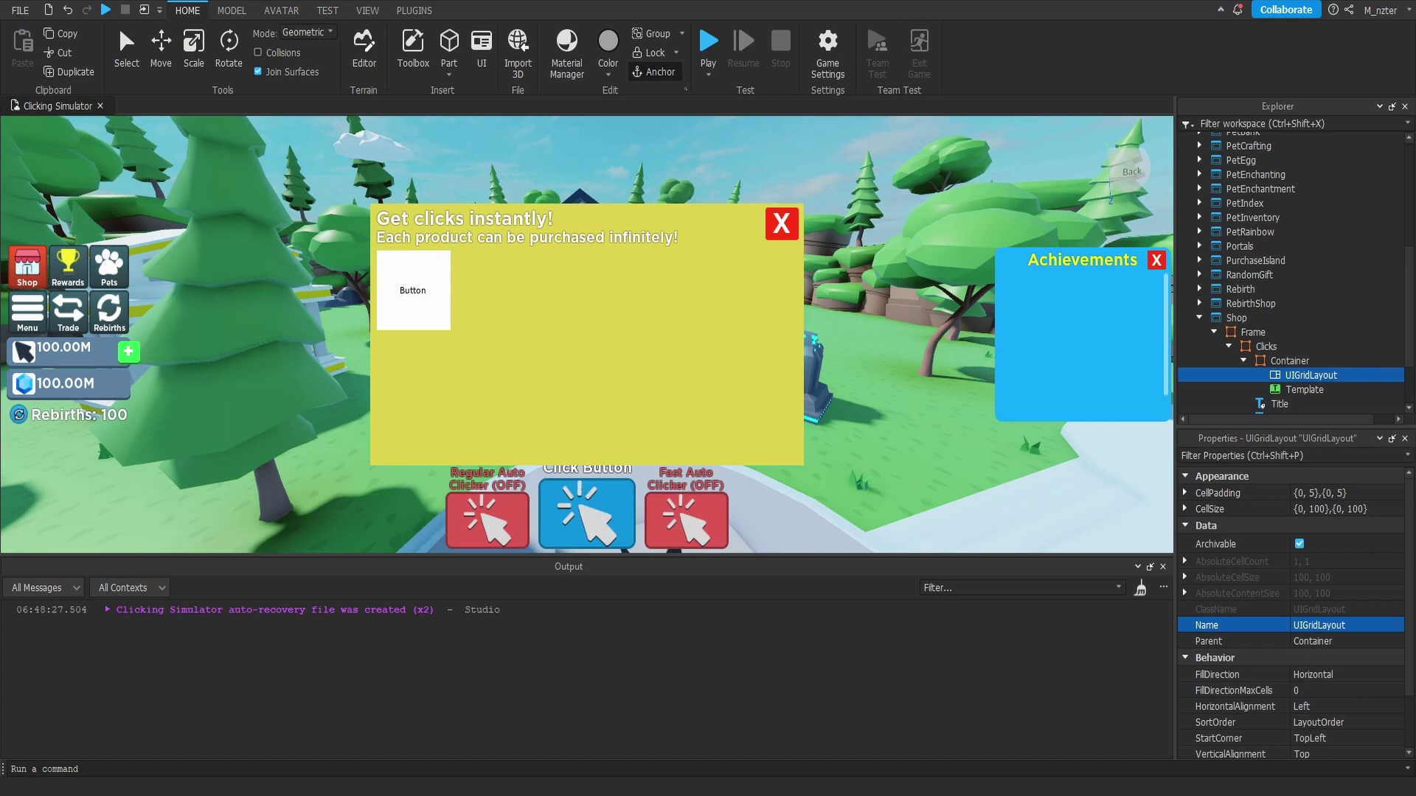
pyautogui.click(1318, 506)
pyautogui.hotkey('ctrl', 'a')
pyautogui.write('.32,')
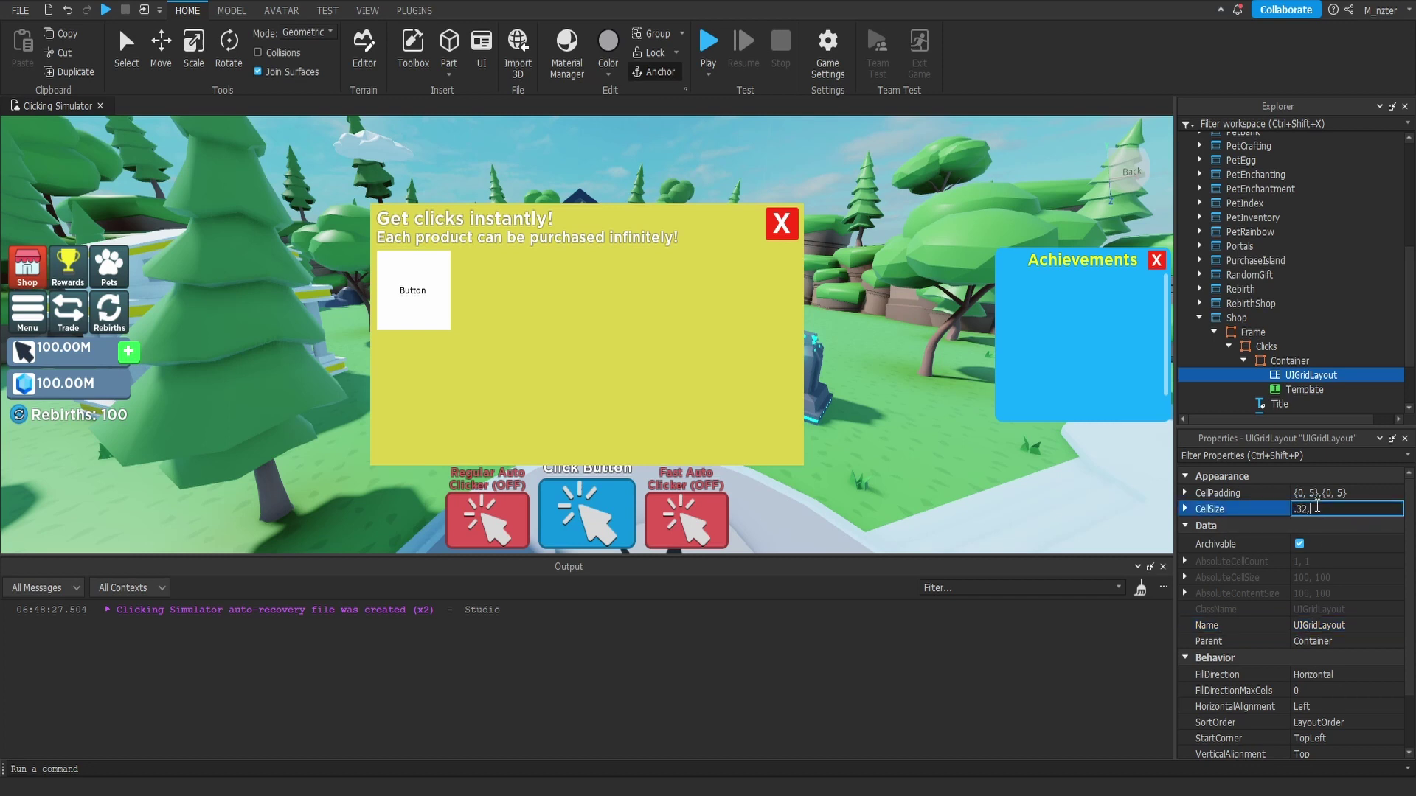
pyautogui.write(' 0},{0.475, 0')
pyautogui.press('Return')
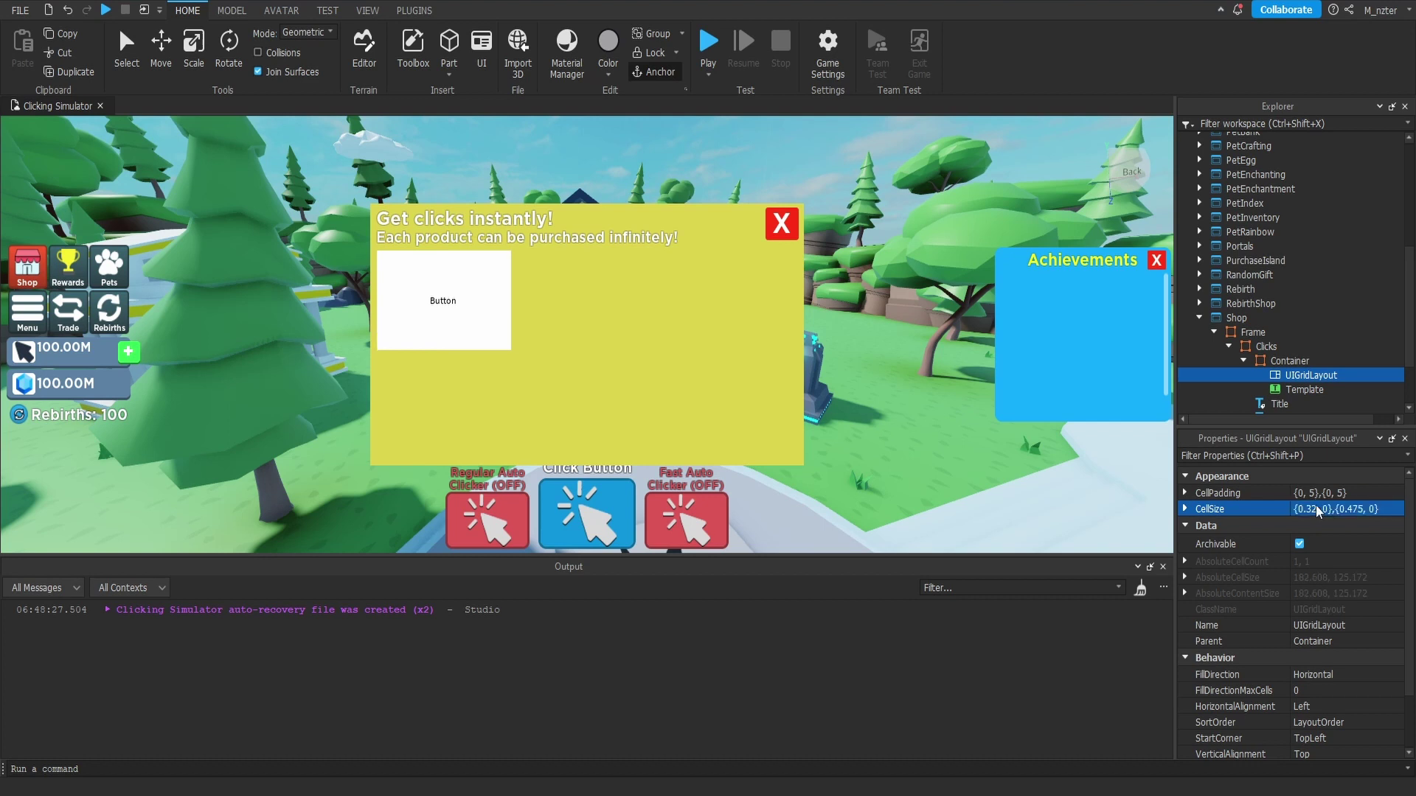
# Step: Set both the horizontal and vertical alignment of the UIGridLayout to Center
pyautogui.click(1353, 702)
pyautogui.click(1352, 703)
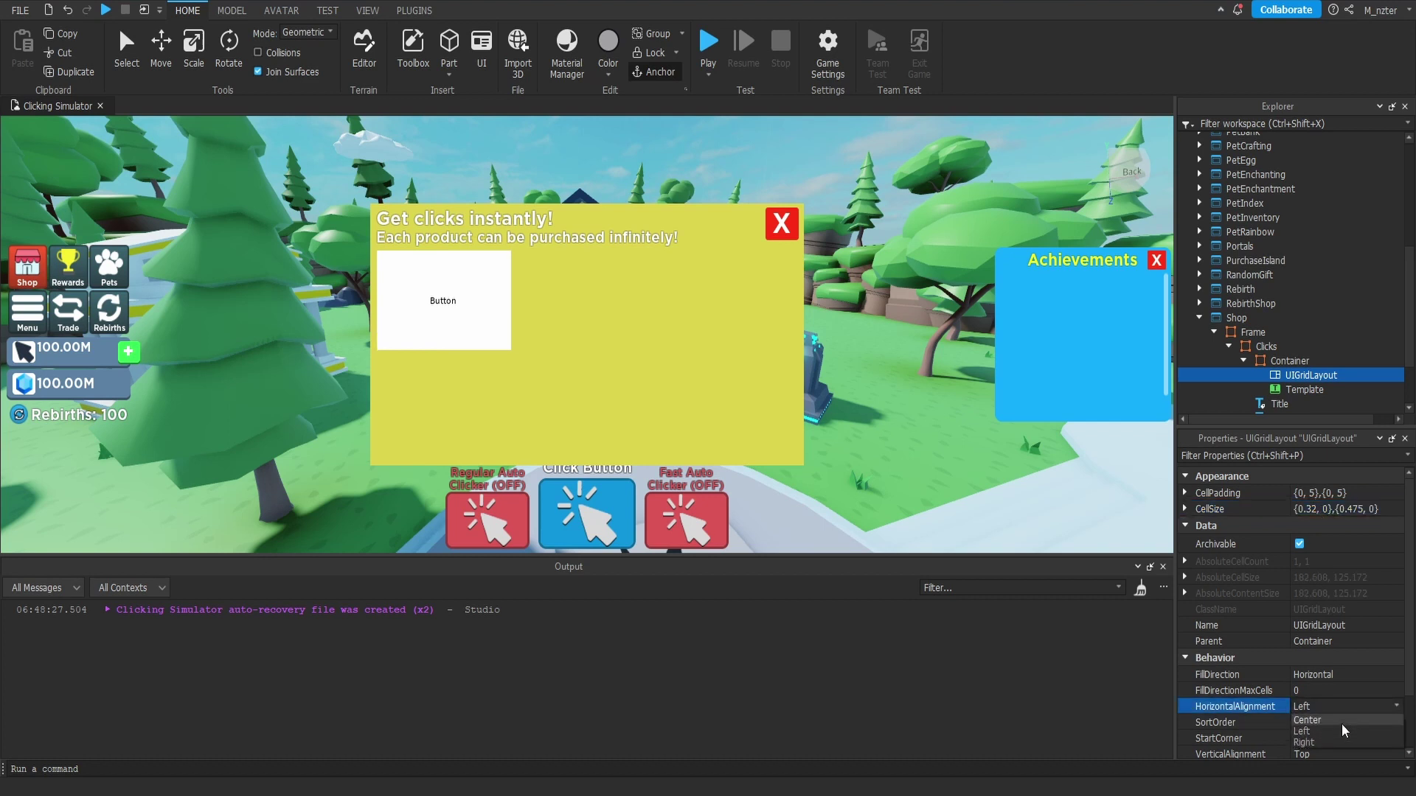
pyautogui.click(1341, 727)
pyautogui.click(1335, 754)
pyautogui.click(1330, 777)
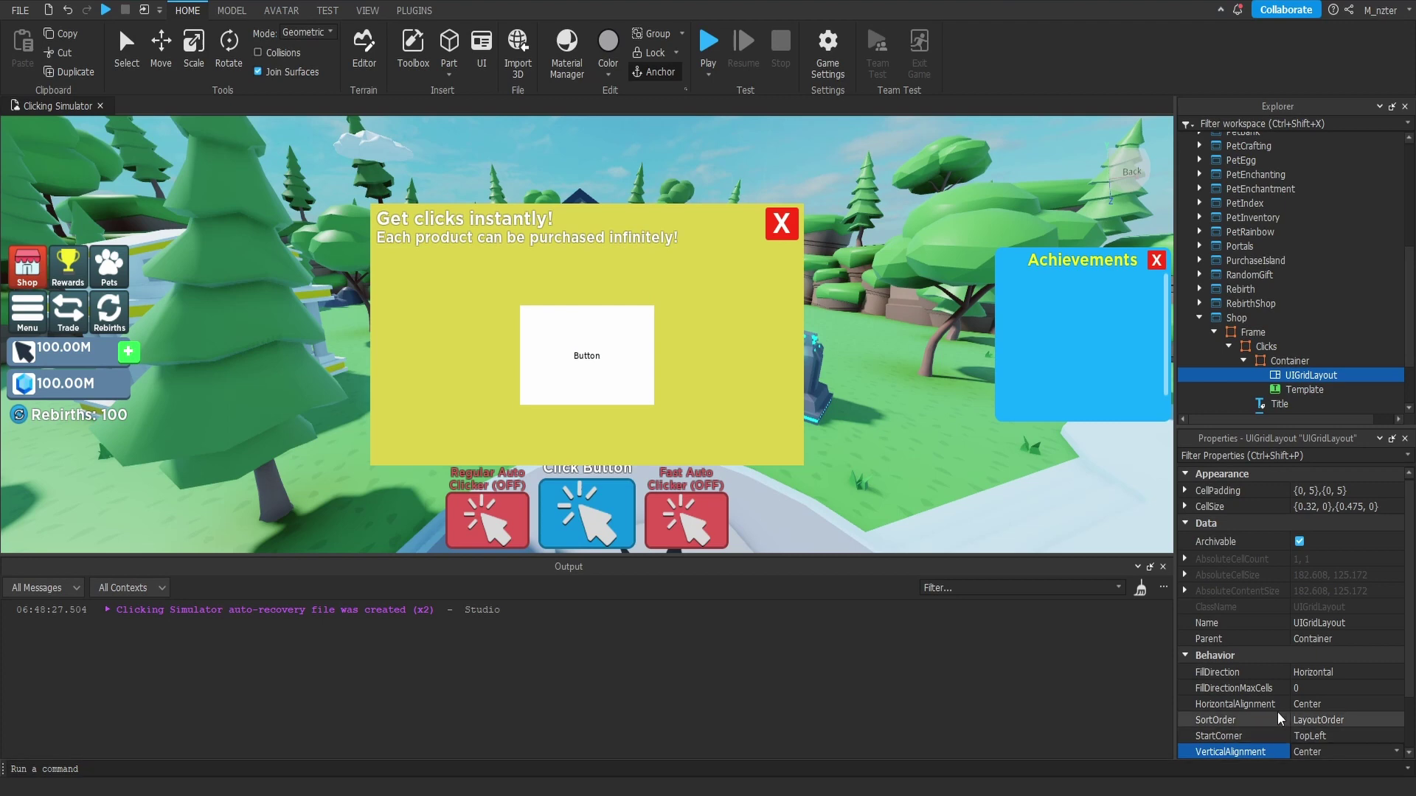
# Step: Duplicate the Template button until the Container's grid holds six buttons in two rows of three
pyautogui.click(1303, 389)
pyautogui.hotkey('ctrl', 'd')
pyautogui.hotkey('ctrl', 'd')
pyautogui.hotkey('ctrl', 'd')
pyautogui.hotkey('ctrl', 'd')
pyautogui.hotkey('ctrl', 'd')
# Step: Set the UIGridLayout's cell padding to {0.01, 0},{0.02, 0}
pyautogui.click(1302, 375)
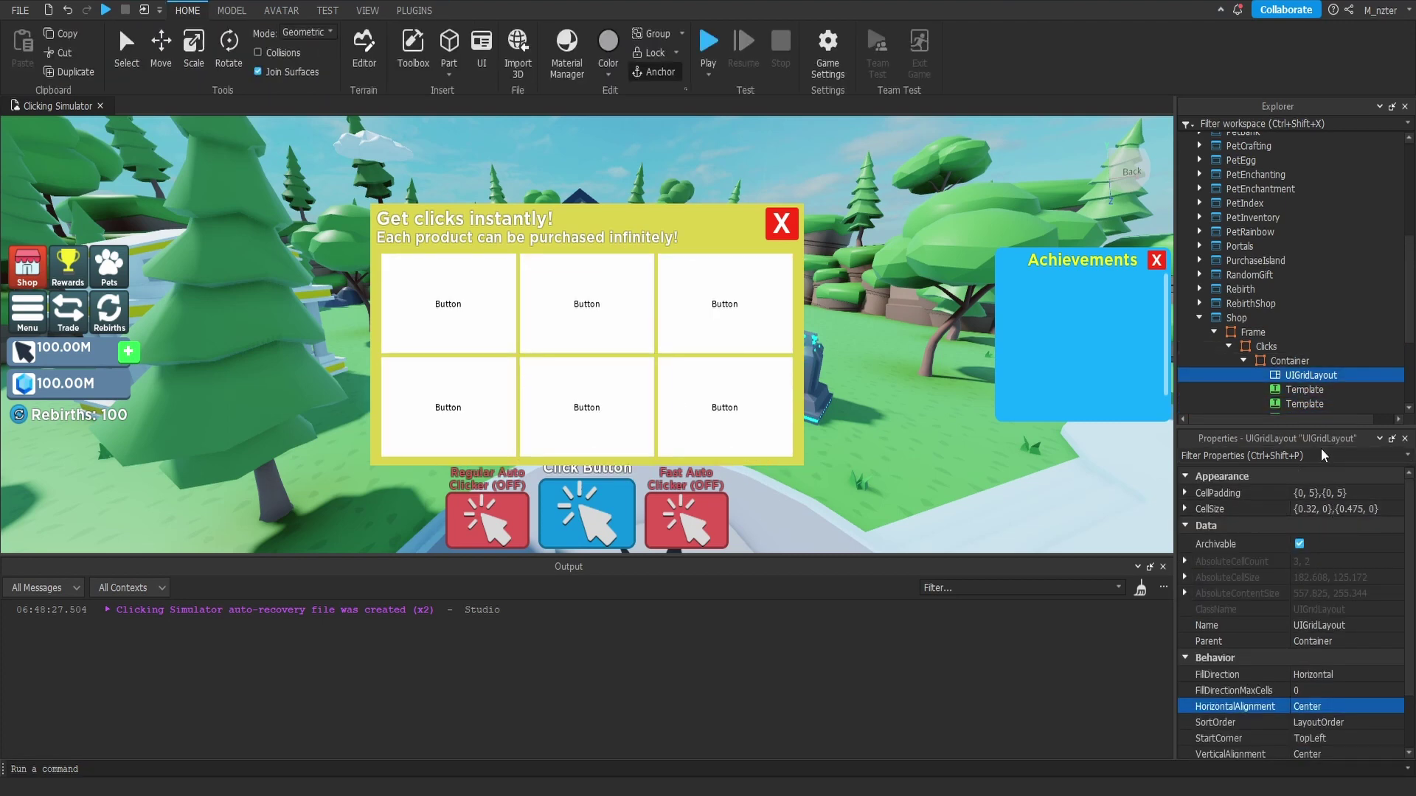
pyautogui.click(1334, 497)
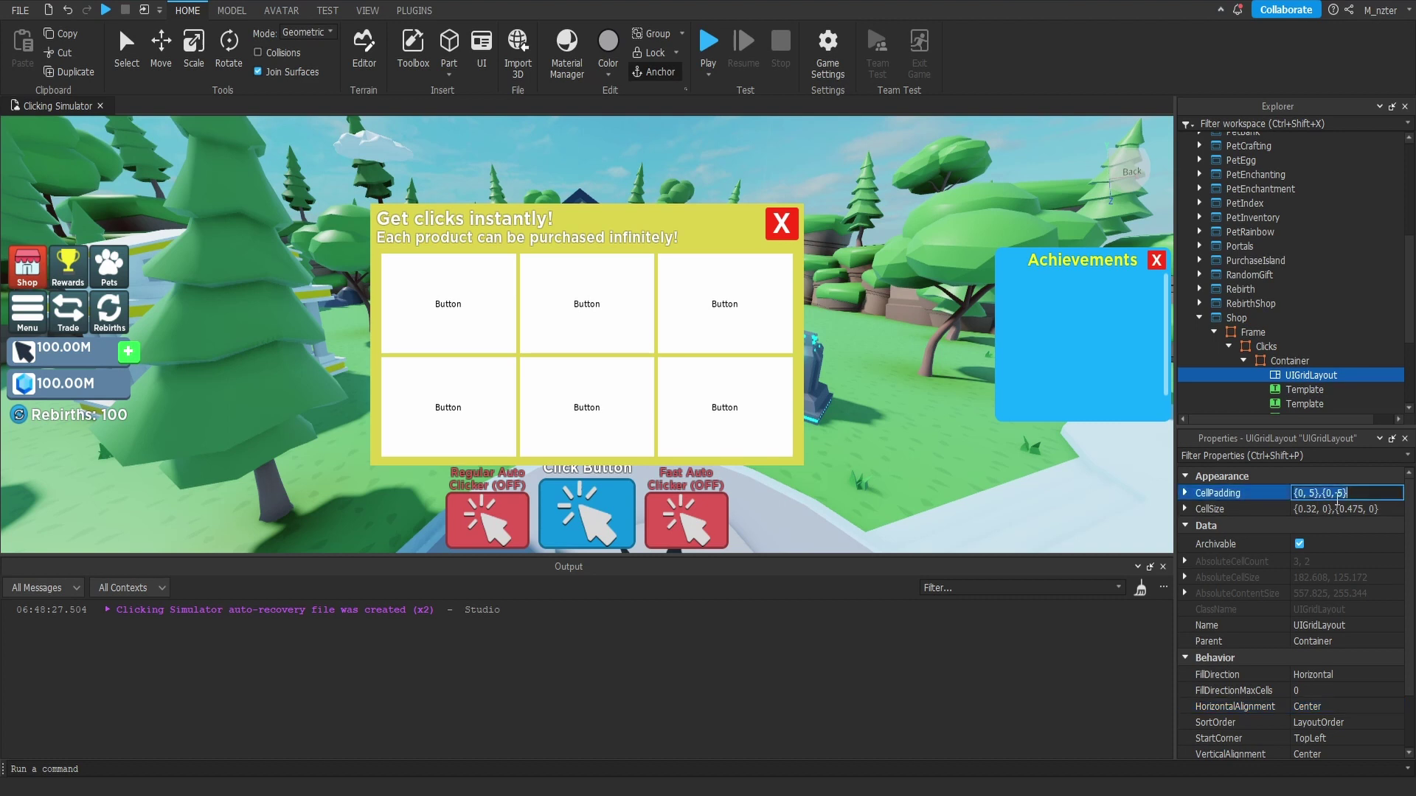
pyautogui.write('.01, 0, .02, 0')
pyautogui.press('Return')
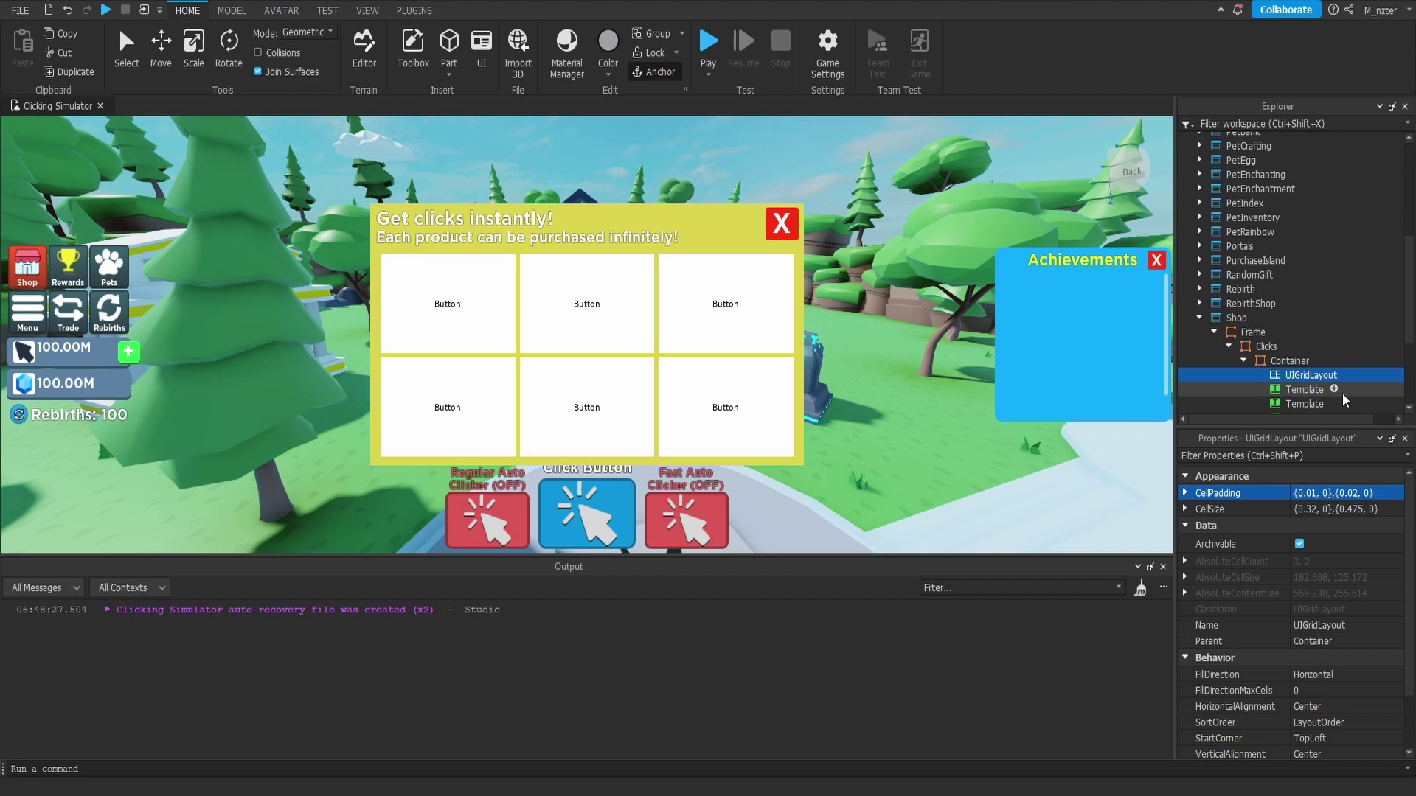
# Step: Delete five of the Template buttons in the Container so only one remains
pyautogui.click(1312, 388)
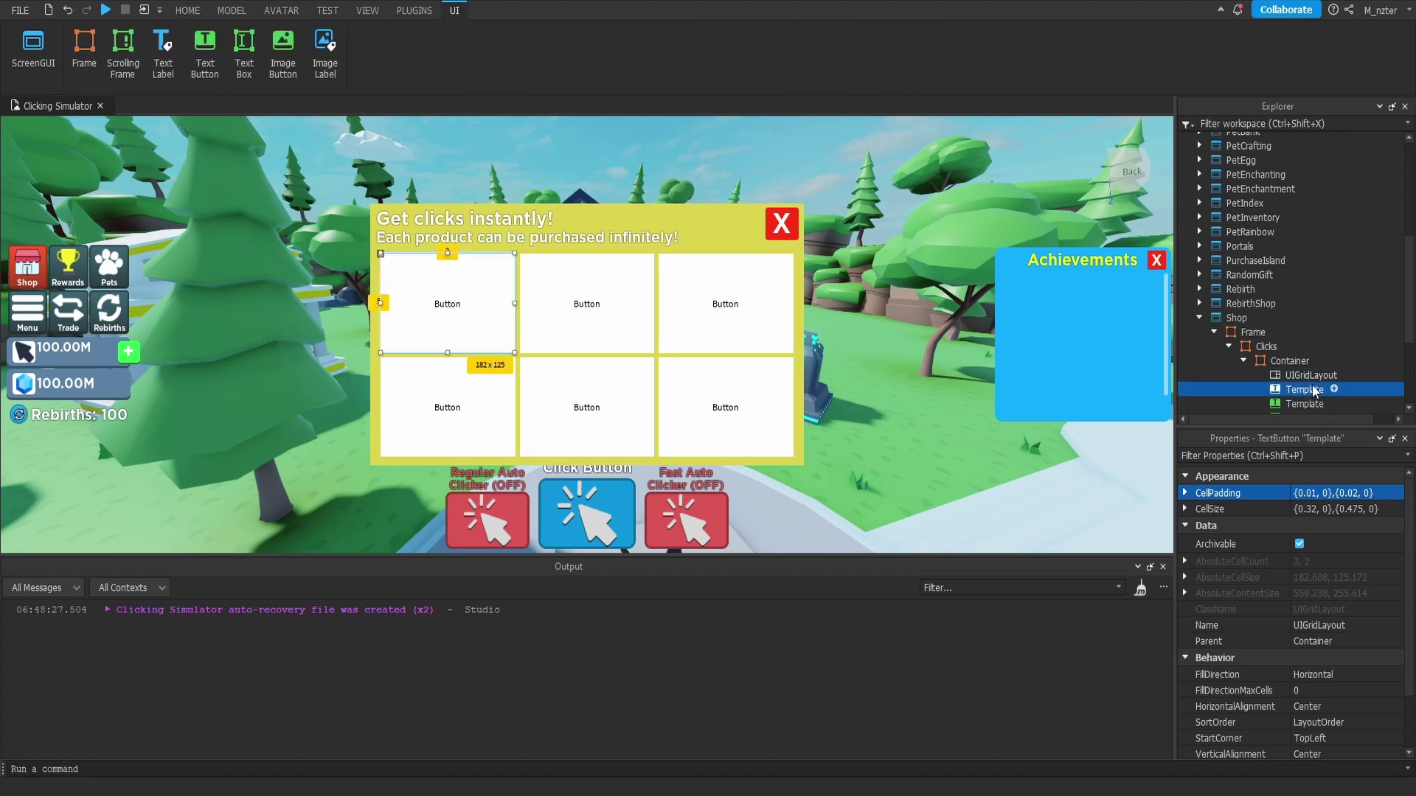
pyautogui.scroll(-2, 1312, 385)
pyautogui.keyDown('shift'); pyautogui.click(1320, 367); pyautogui.keyUp('shift')
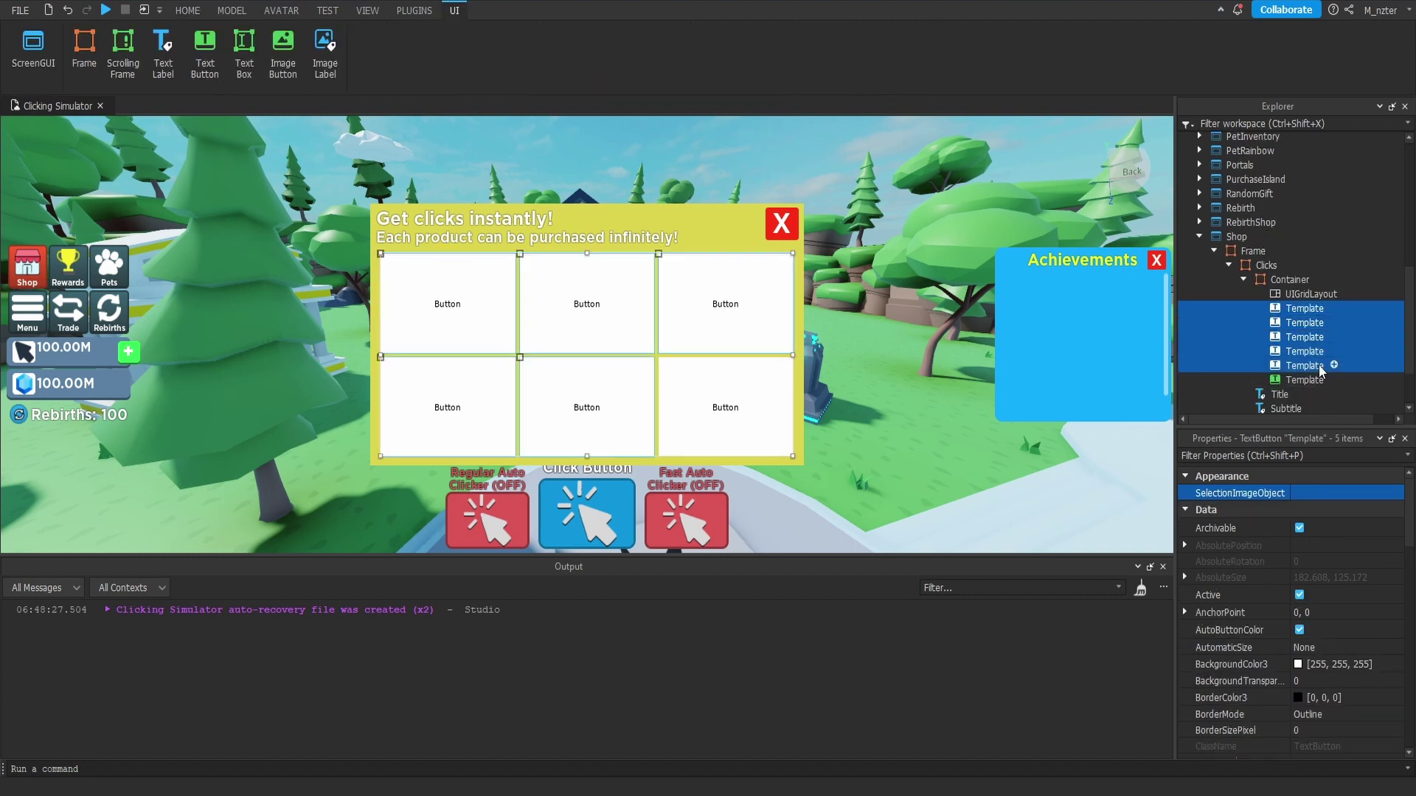
pyautogui.press('Delete')
# Step: Clear the Template button's text and set its background color to gray [163, 163, 163]
pyautogui.click(1305, 309)
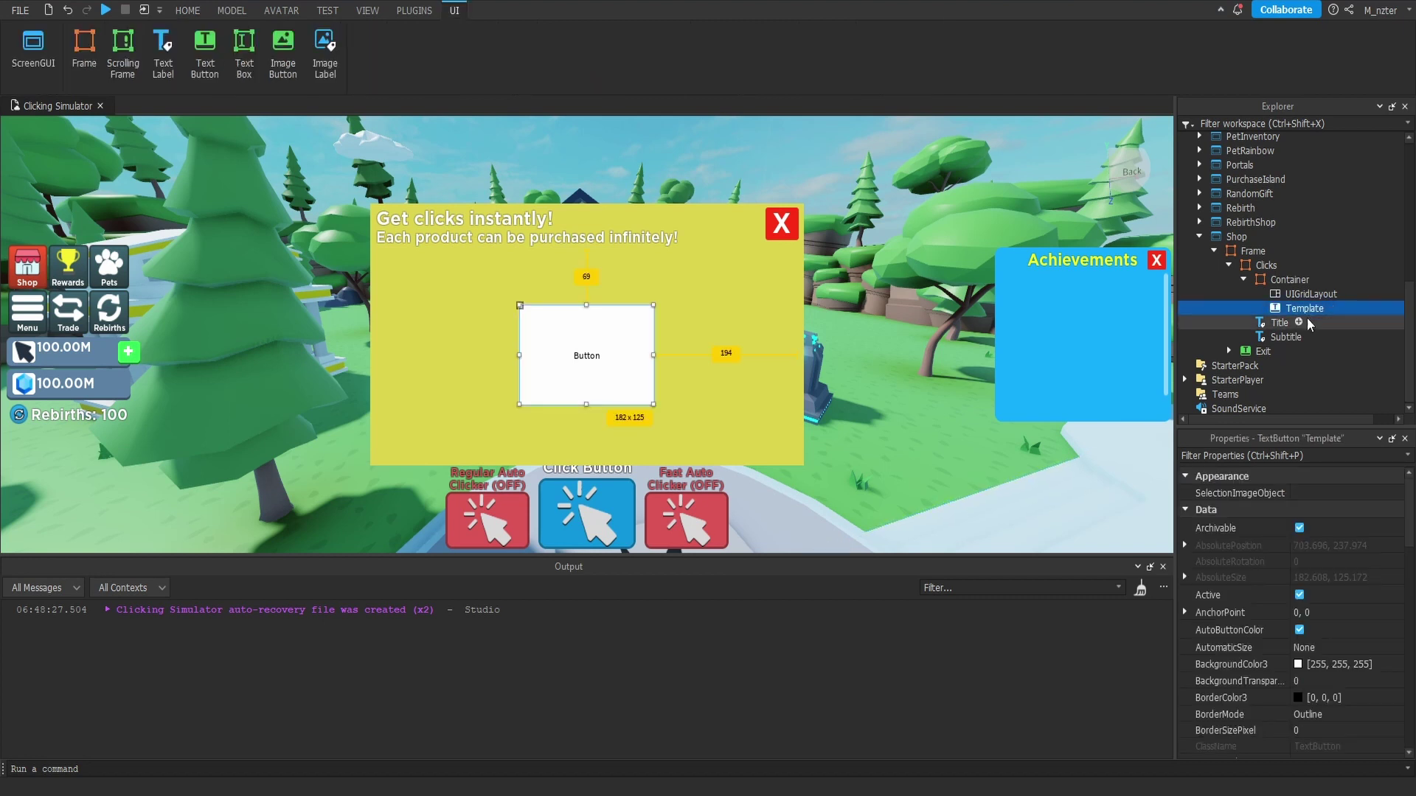
pyautogui.click(1254, 456)
pyautogui.write('text')
pyautogui.click(1330, 529)
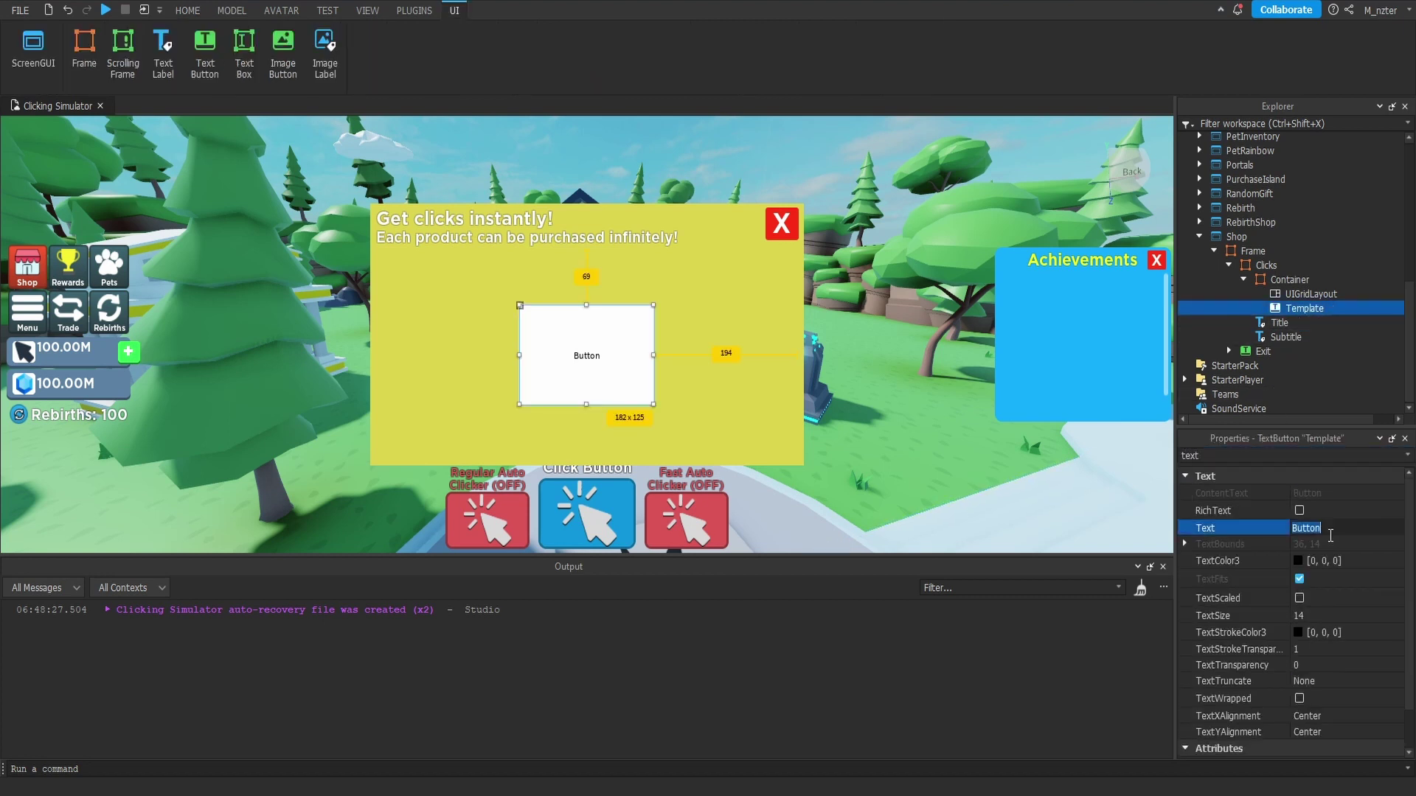
pyautogui.press('BackSpace')
pyautogui.press('Return')
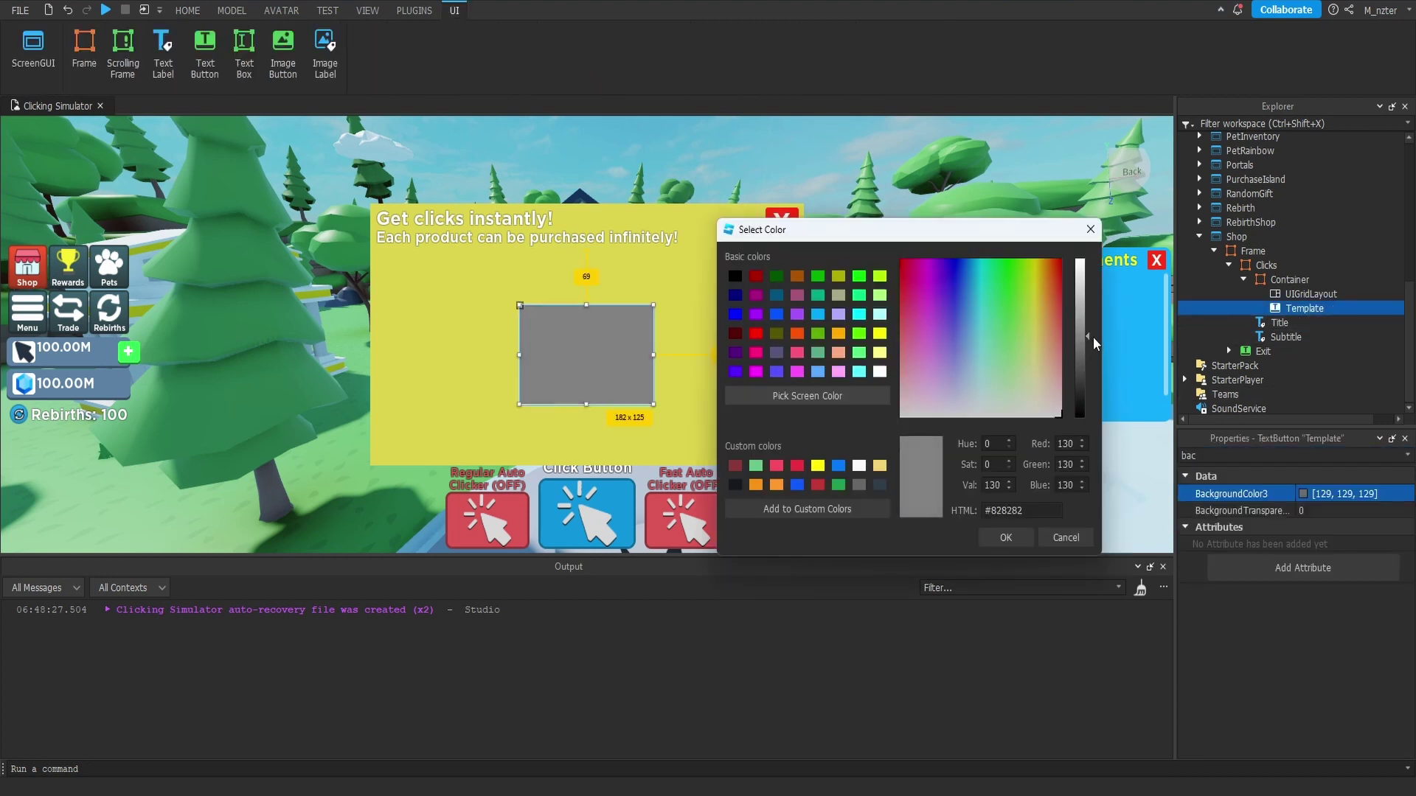
pyautogui.moveTo(1096, 344); pyautogui.dragTo(1097, 323)
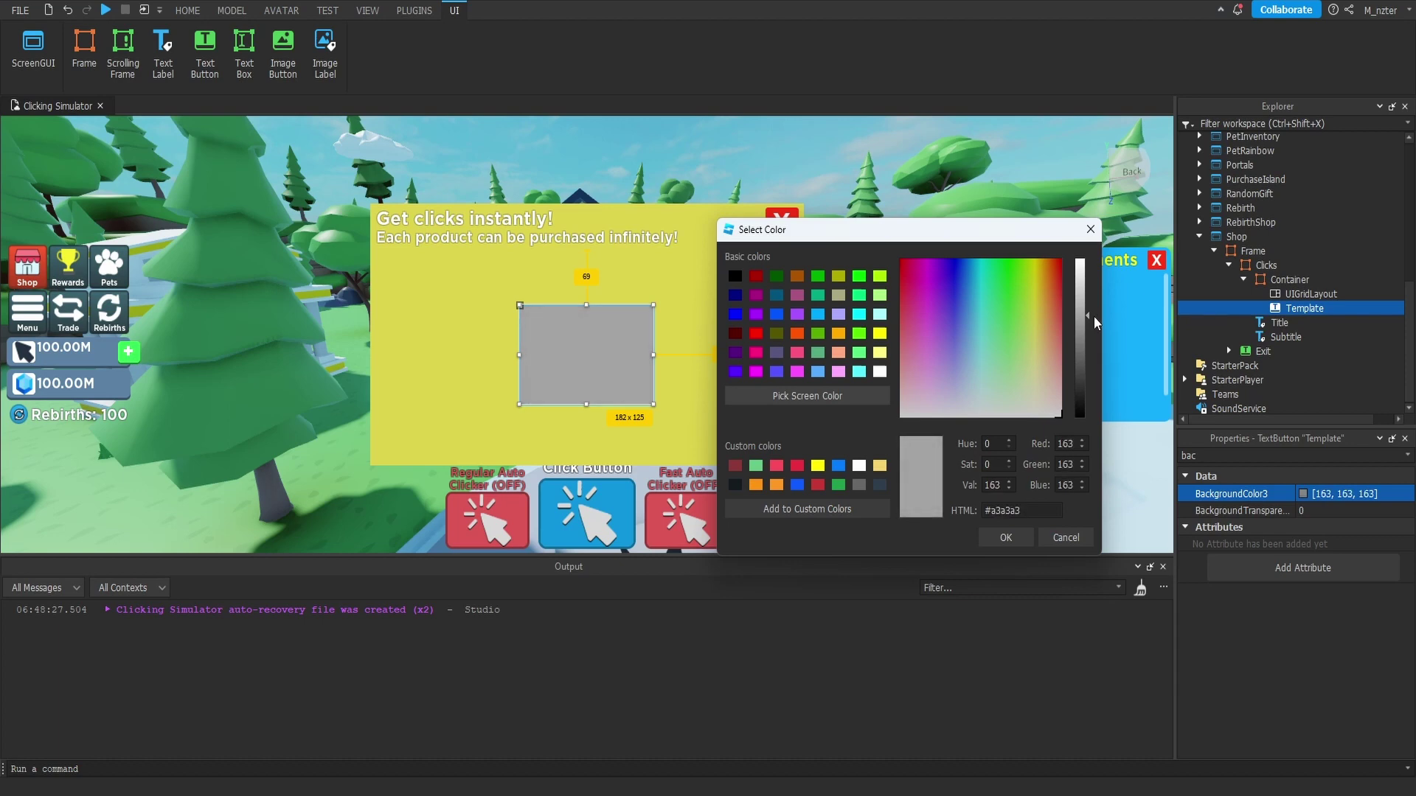
pyautogui.click(1005, 538)
# Step: Add a Frame inside the Template button and name it "Bottom"
pyautogui.click(1337, 308)
pyautogui.write('fra')
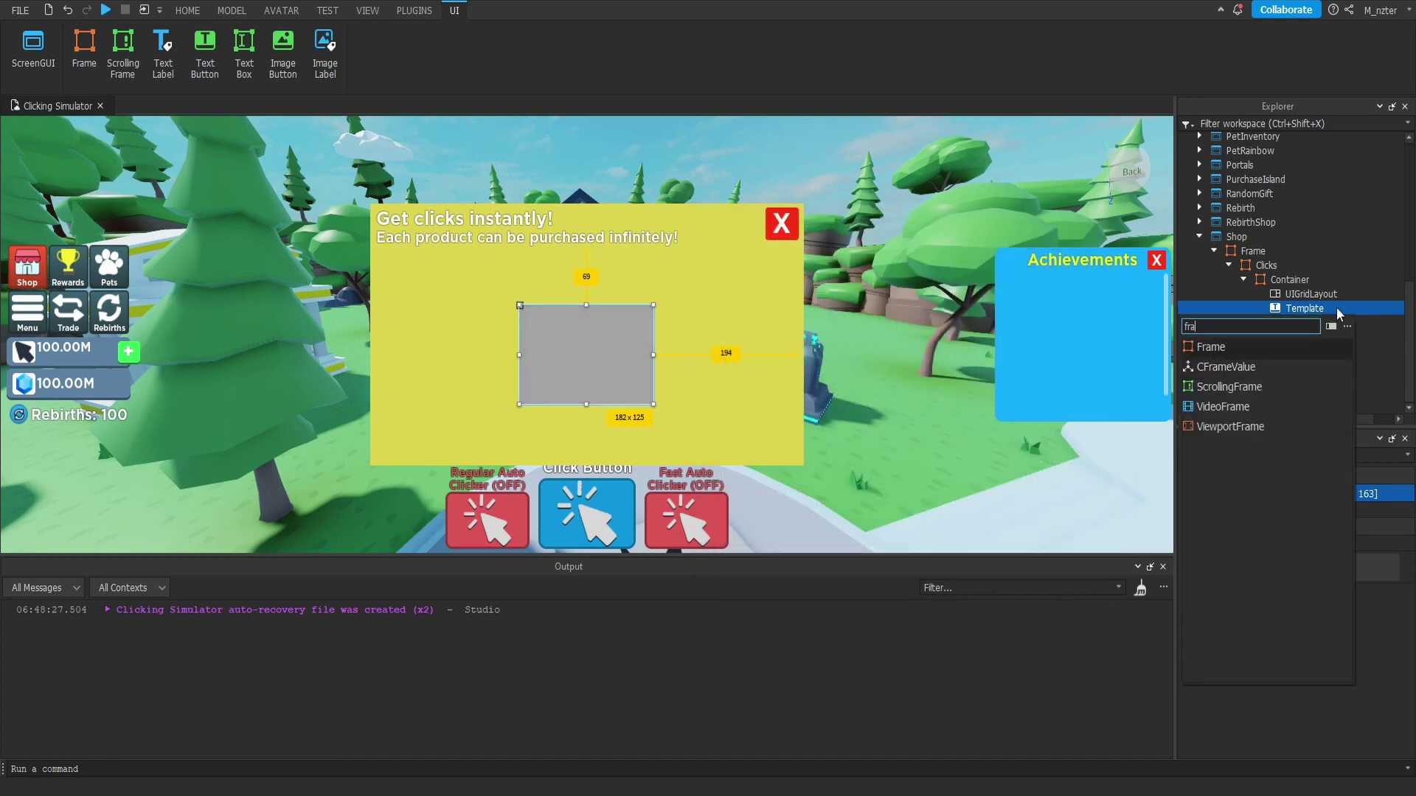
pyautogui.press('Return')
pyautogui.doubleClick(1305, 322)
pyautogui.write('B')
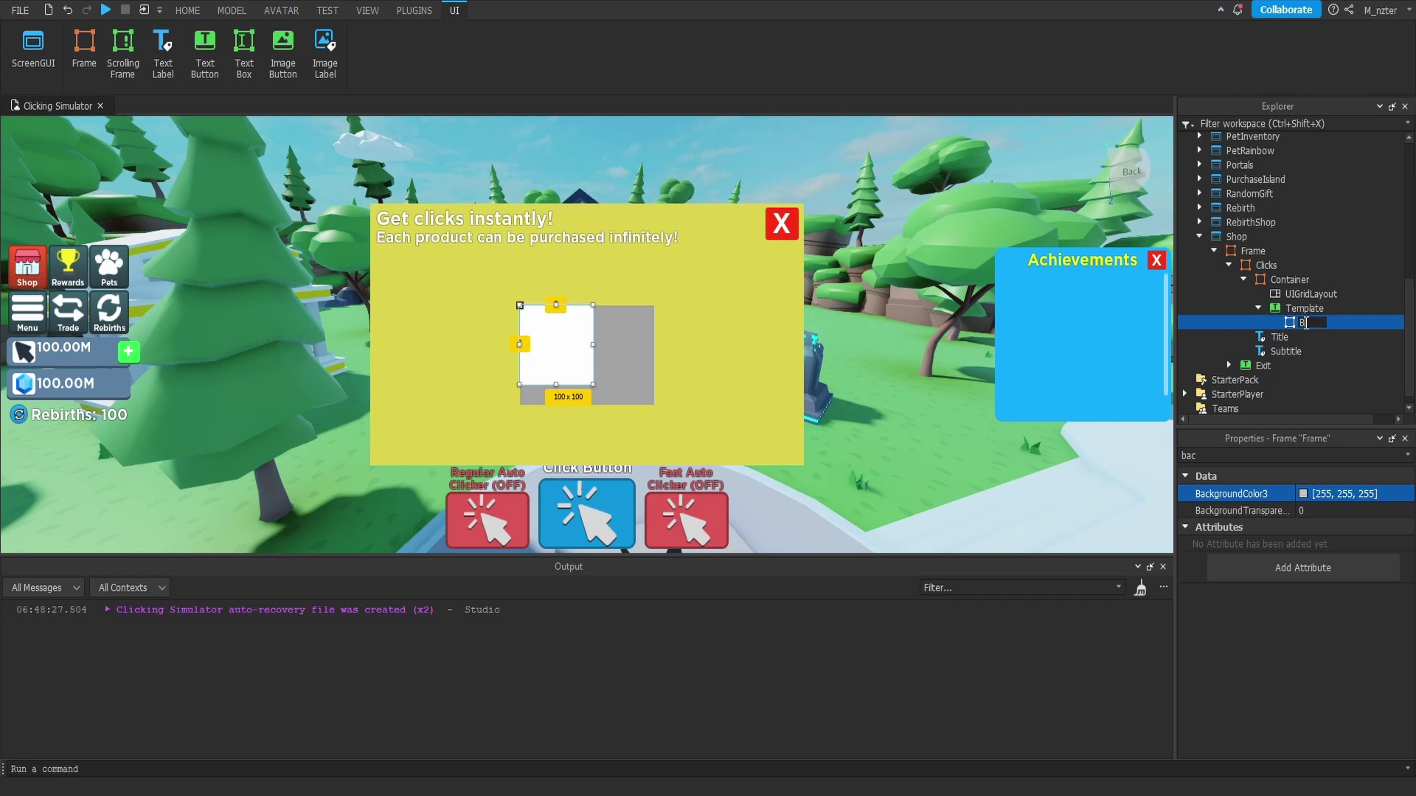
pyautogui.write('ottom')
pyautogui.press('Return')
# Step: Sample the Template's gray for the Bottom frame's background color and darken it
pyautogui.click(1303, 494)
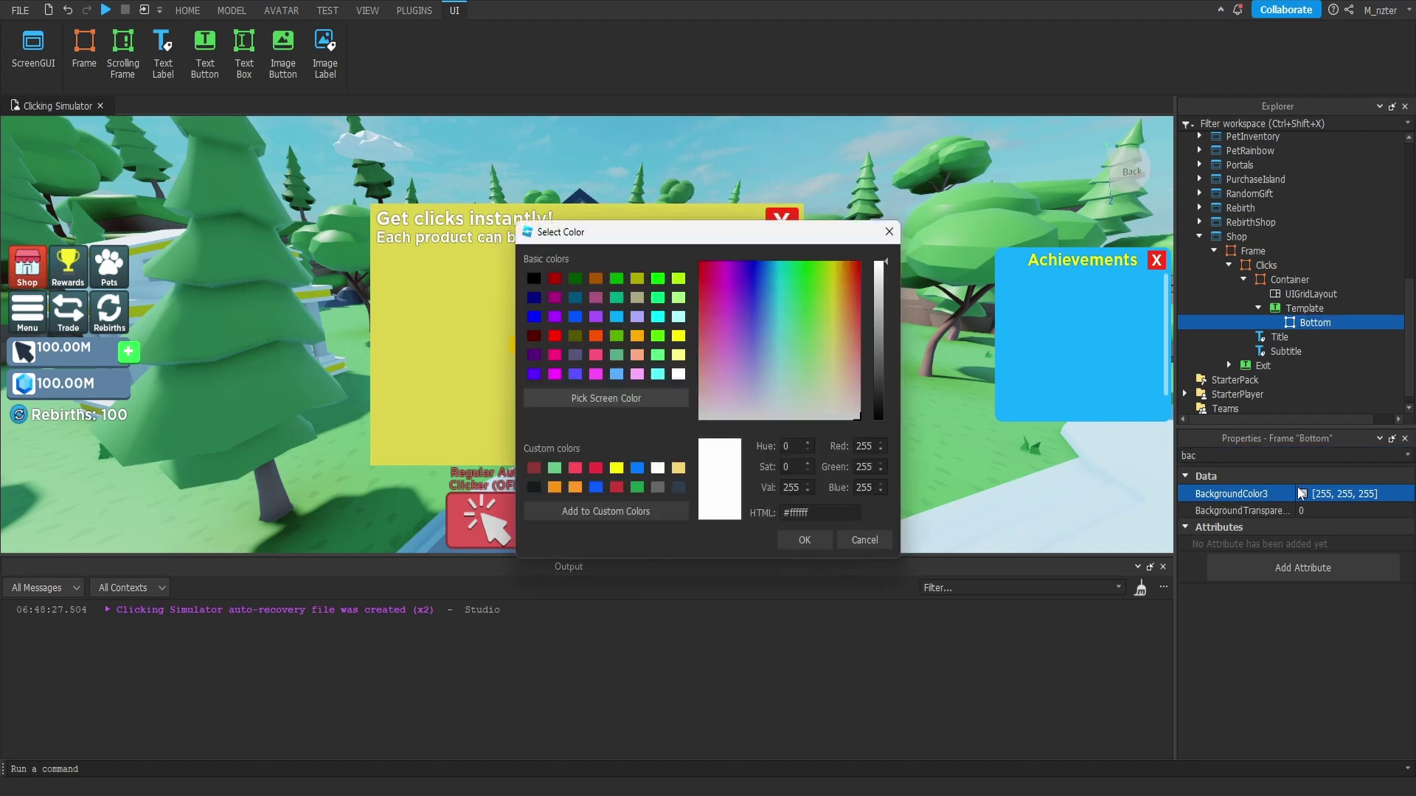
pyautogui.moveTo(745, 235); pyautogui.dragTo(926, 255)
pyautogui.click(836, 418)
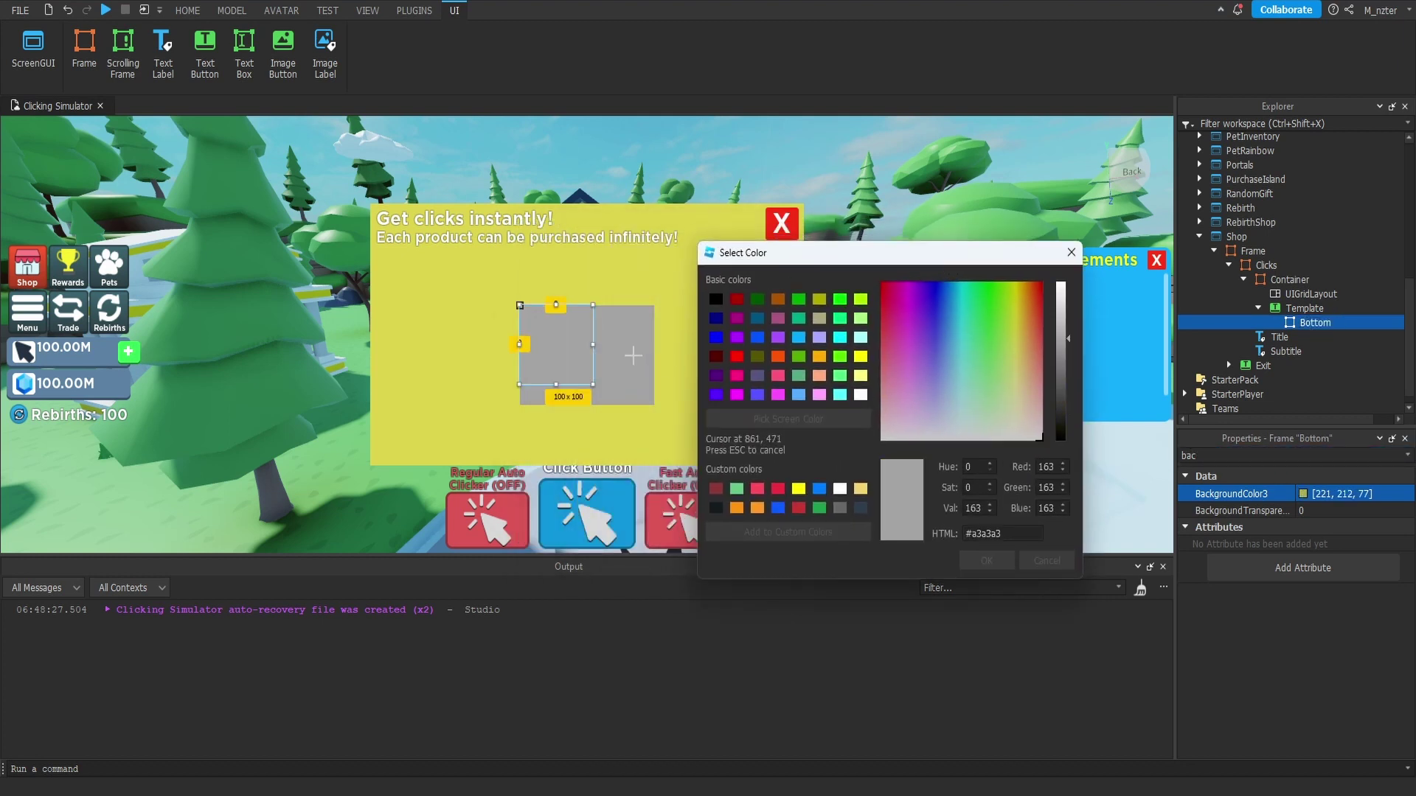
pyautogui.click(633, 356)
pyautogui.click(1070, 364)
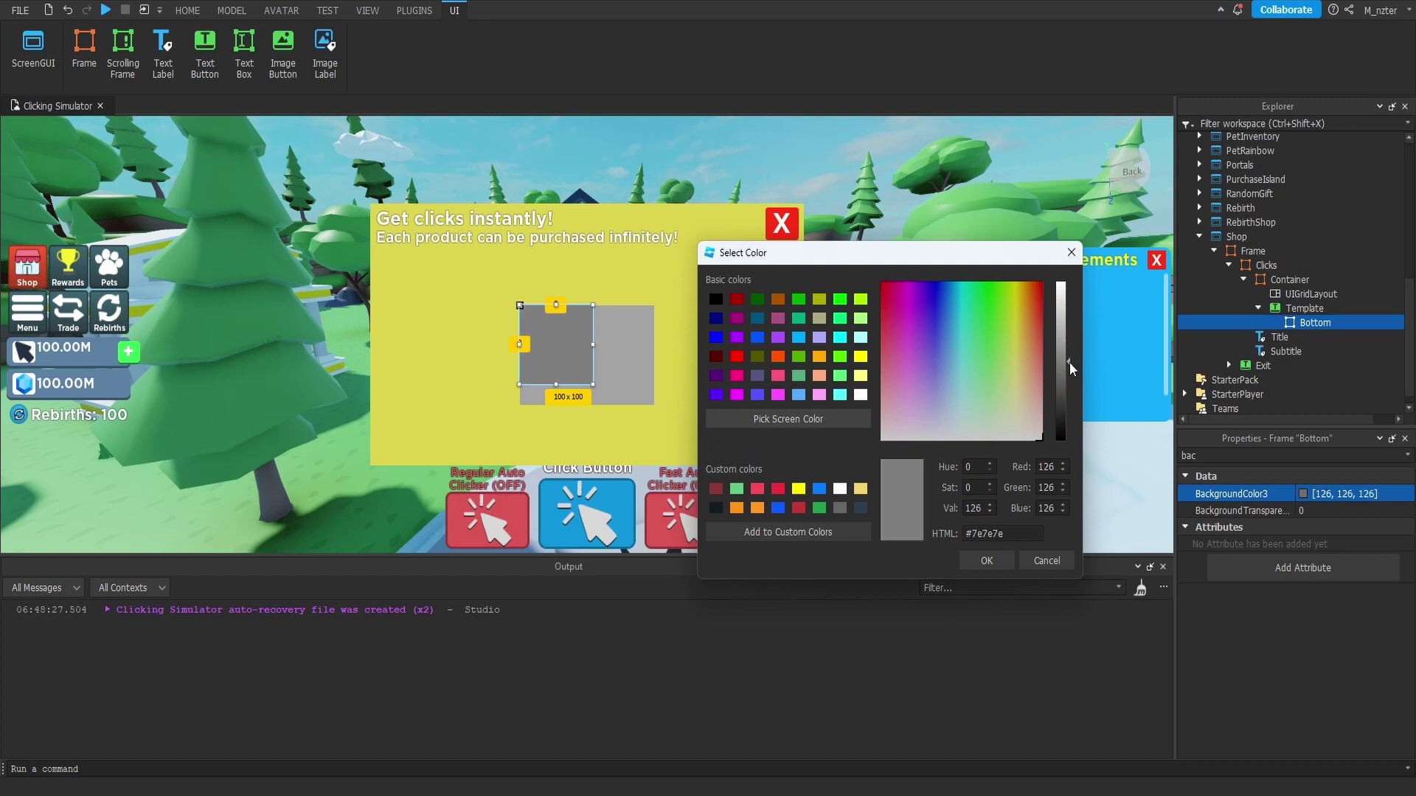
pyautogui.moveTo(1072, 369); pyautogui.dragTo(1078, 372)
# Step: Set the Bottom frame's size to {1, 0},{0.2, 0}
pyautogui.click(1314, 541)
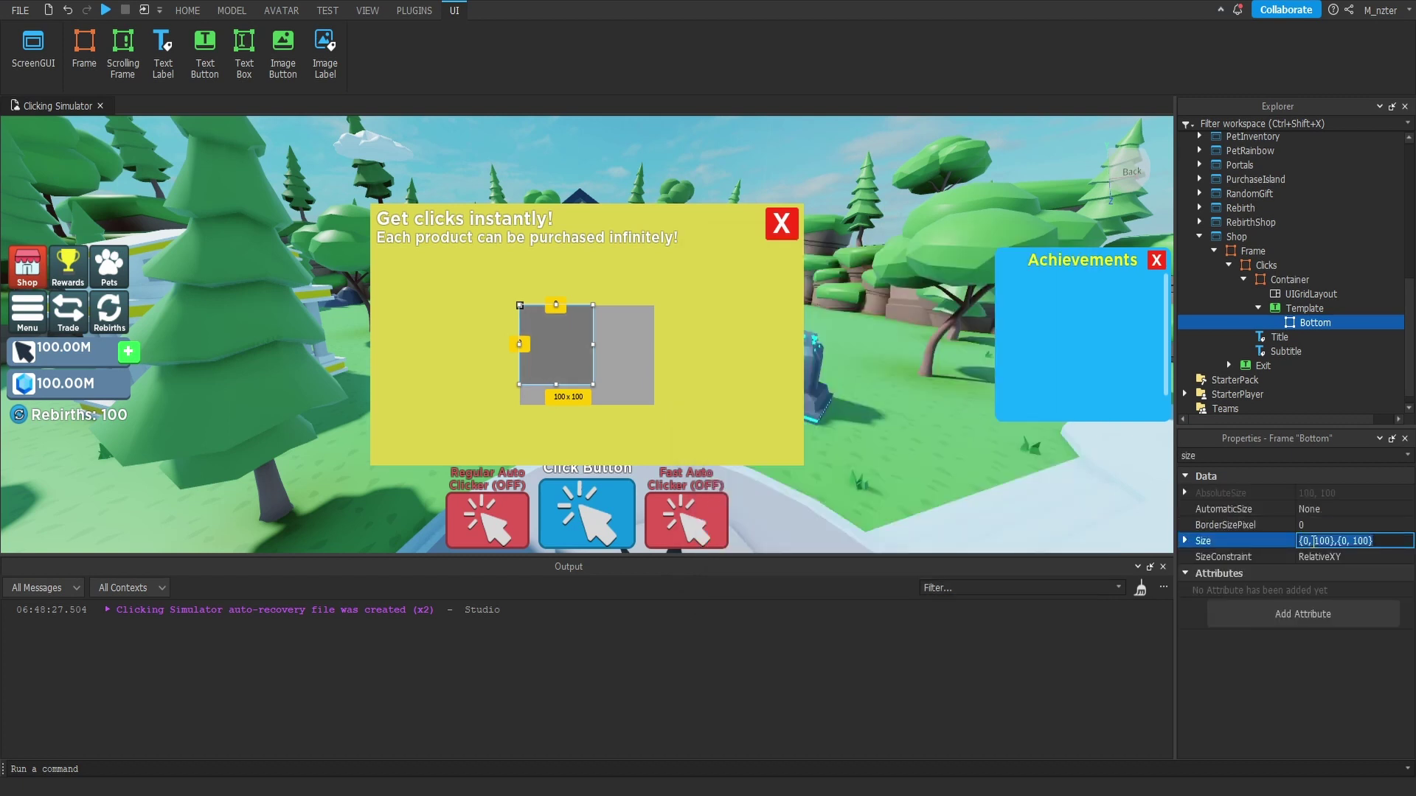
pyautogui.hotkey('ctrl', 'a')
pyautogui.write('1,0,2,0')
pyautogui.press('Return')
# Step: Set the Bottom frame's position to {0, 0},{0.8, 0} so it sits along the Template's lower edge
pyautogui.doubleClick(1301, 455)
pyautogui.write('po')
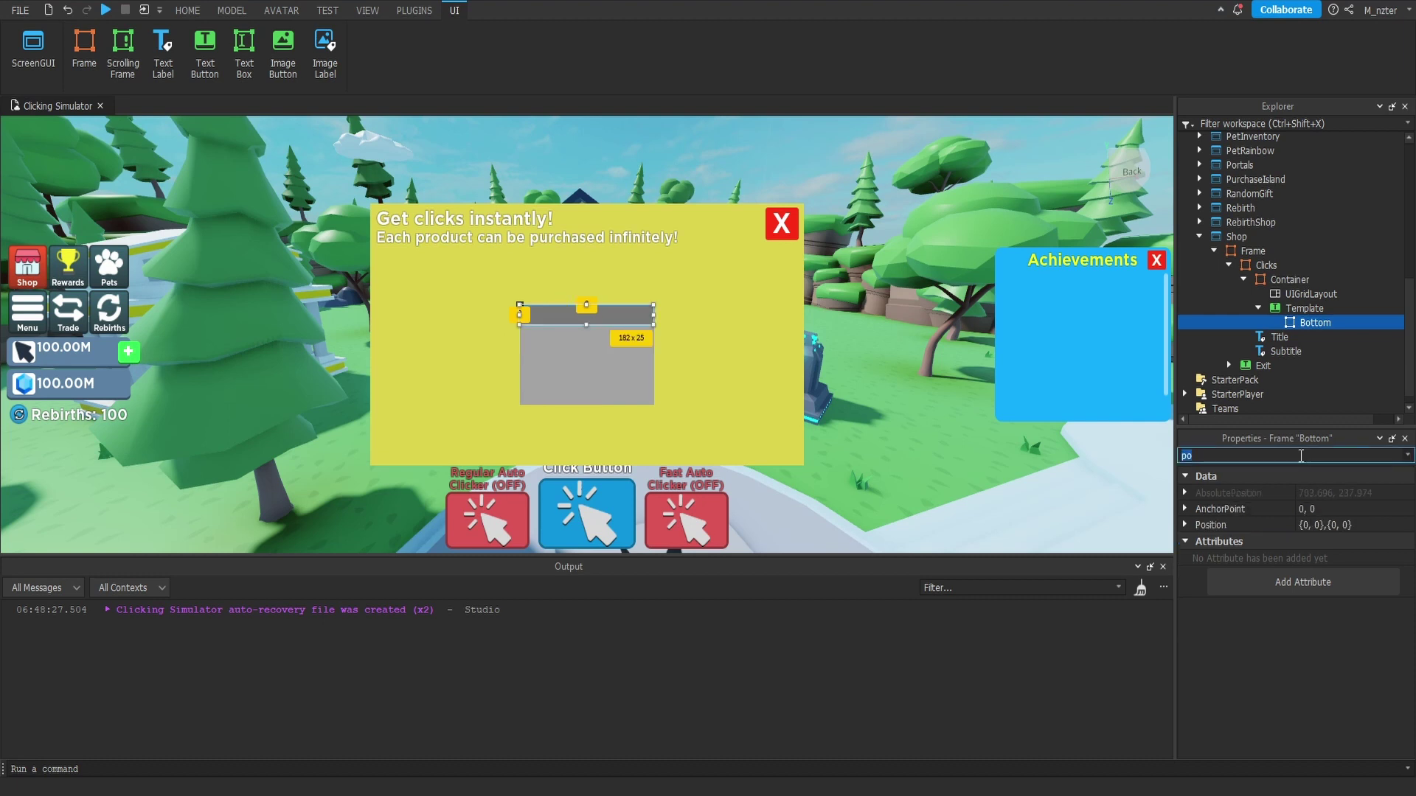
pyautogui.click(1332, 524)
pyautogui.click(1334, 524)
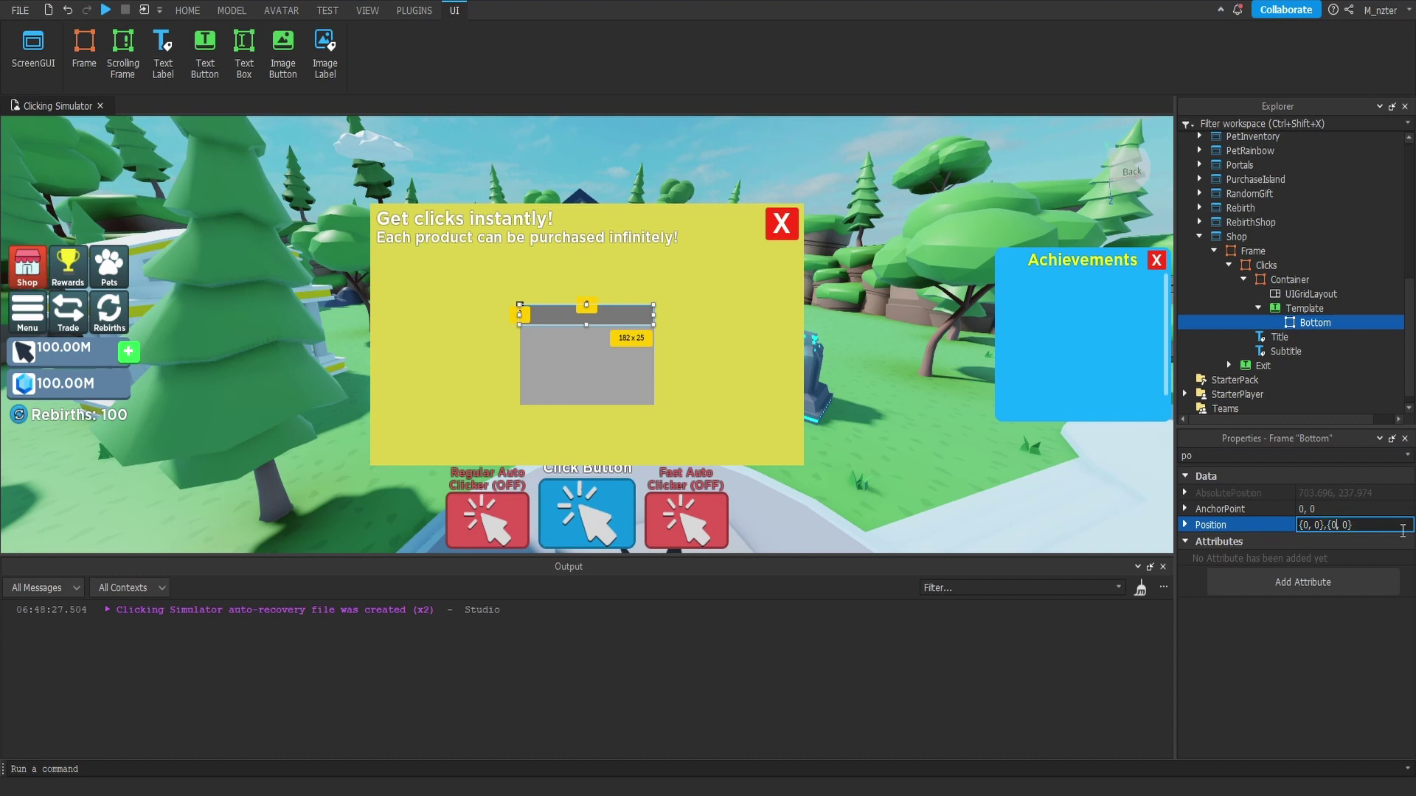
pyautogui.write('.8')
pyautogui.press('Return')
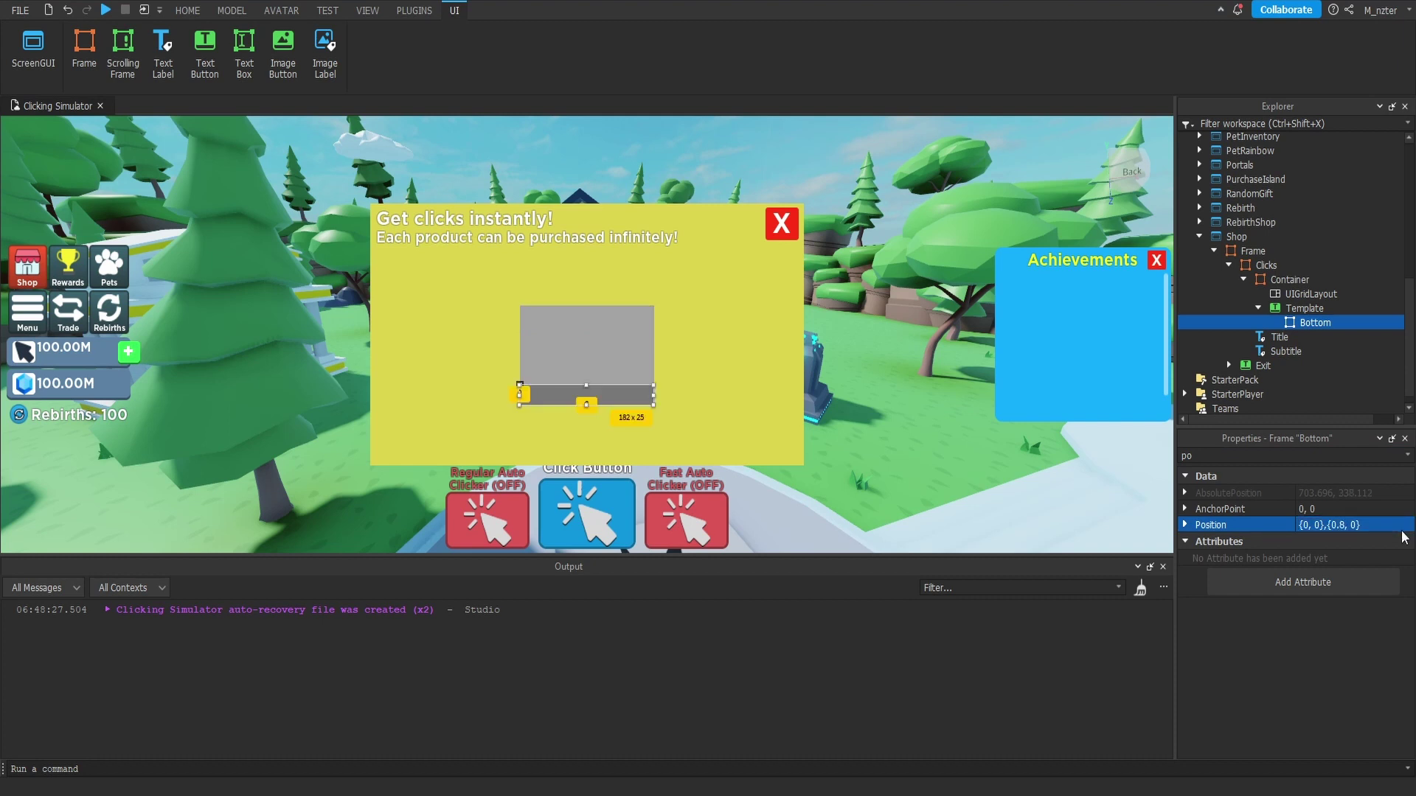
# Step: Add an ImageLabel named "Icon" inside the Template button and set its size to {0.65, 0},{0.65, 0}
pyautogui.click(1338, 308)
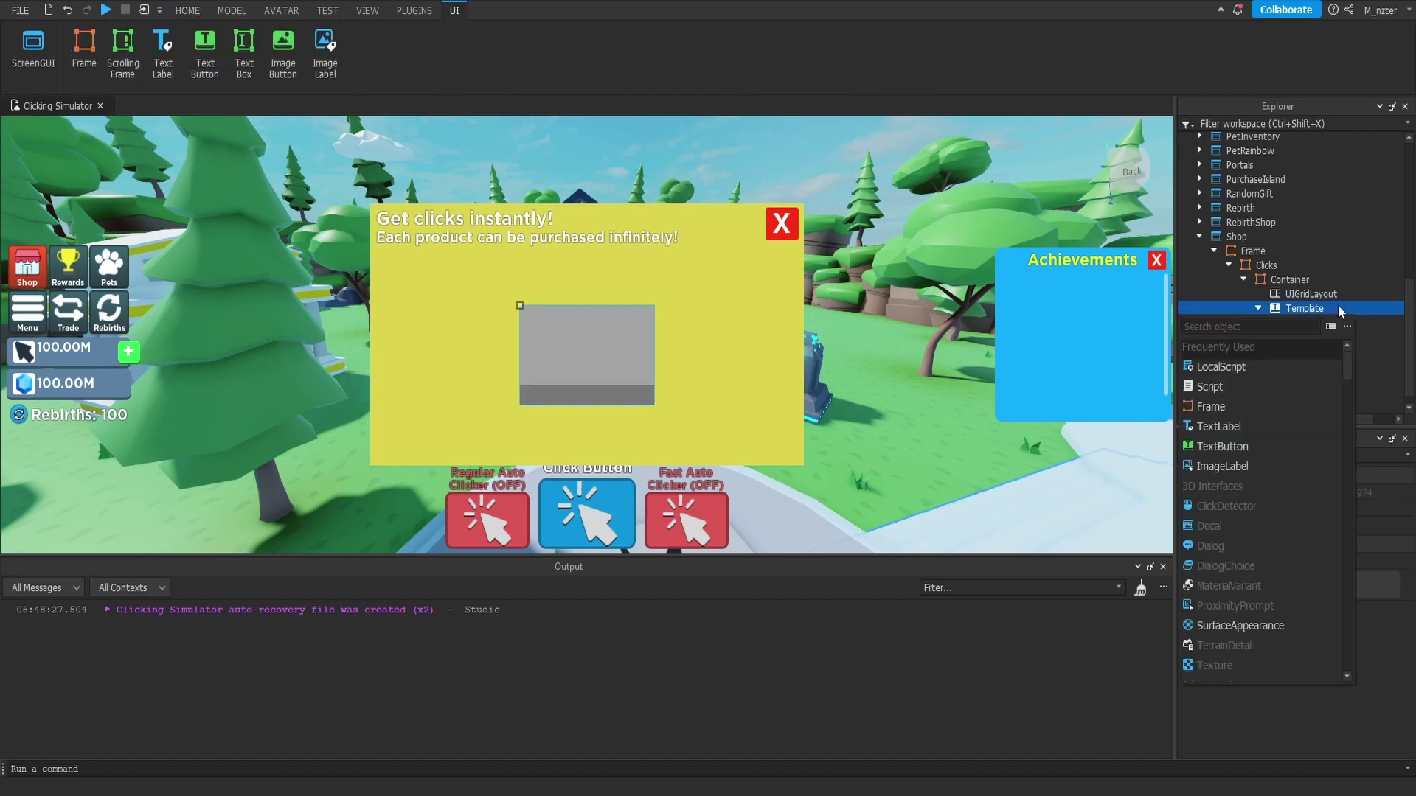
pyautogui.write('ima')
pyautogui.press('Return')
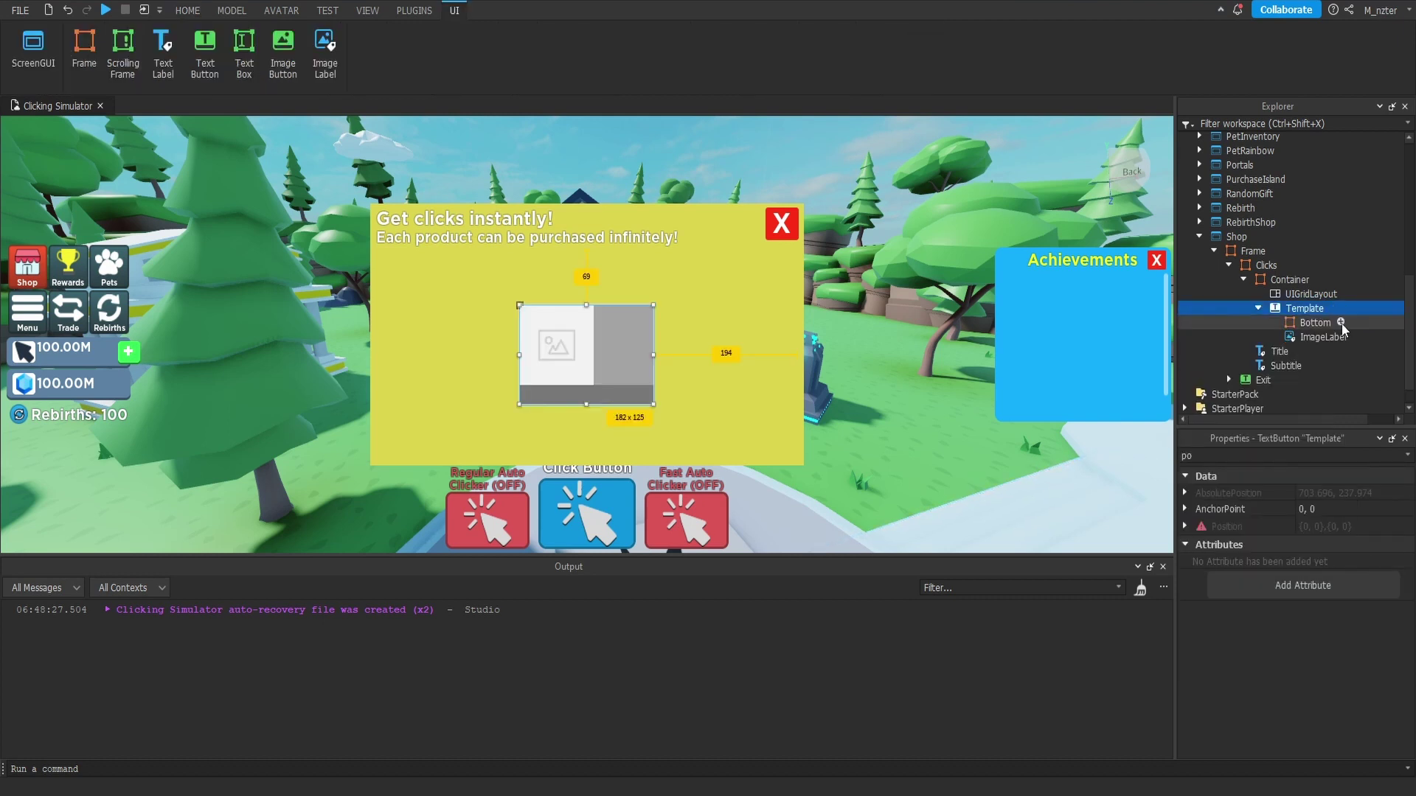
pyautogui.doubleClick(1328, 336)
pyautogui.write('Icon')
pyautogui.press('Return')
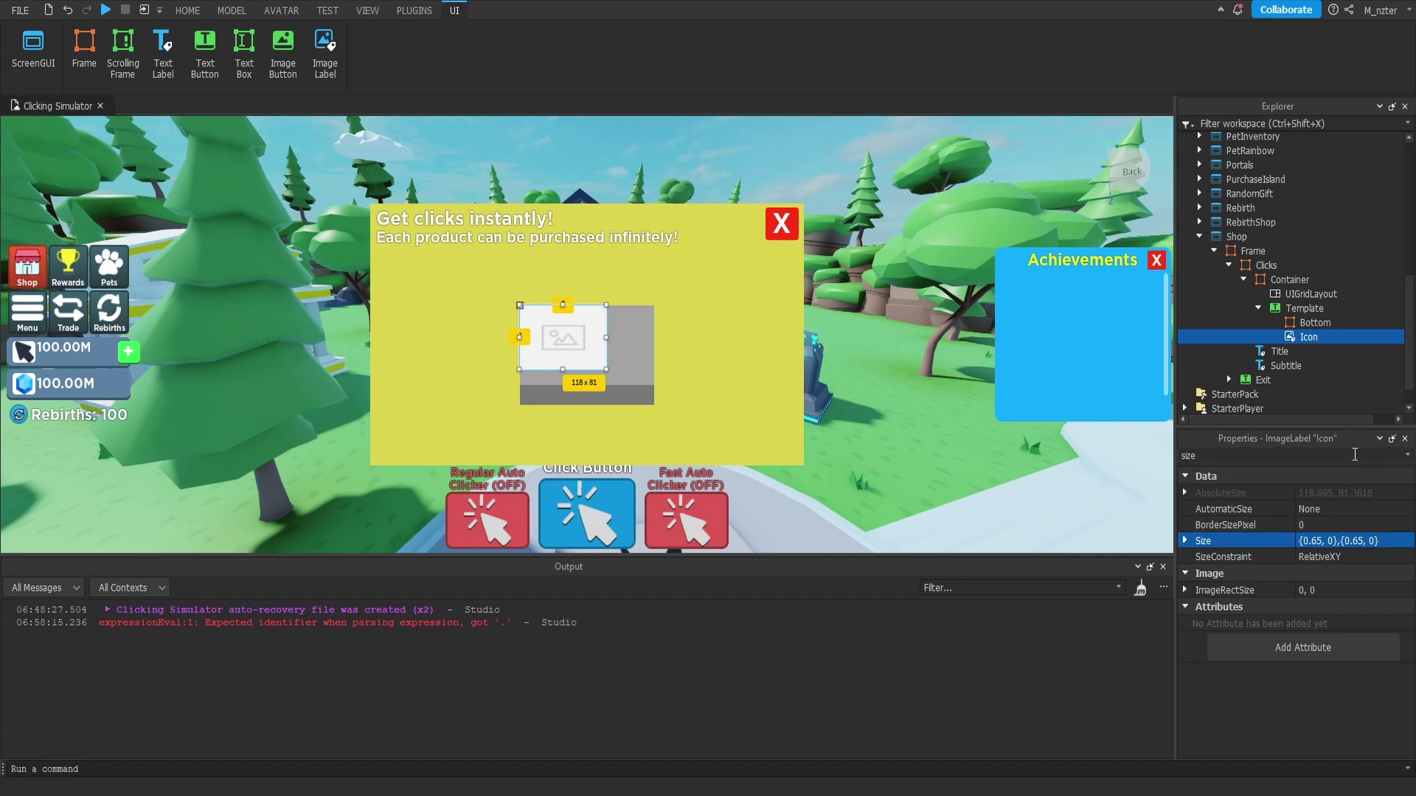
# Step: Change the Icon's scale type from Stretch to one that keeps the image's proportions
pyautogui.doubleClick(1354, 455)
pyautogui.write('sc')
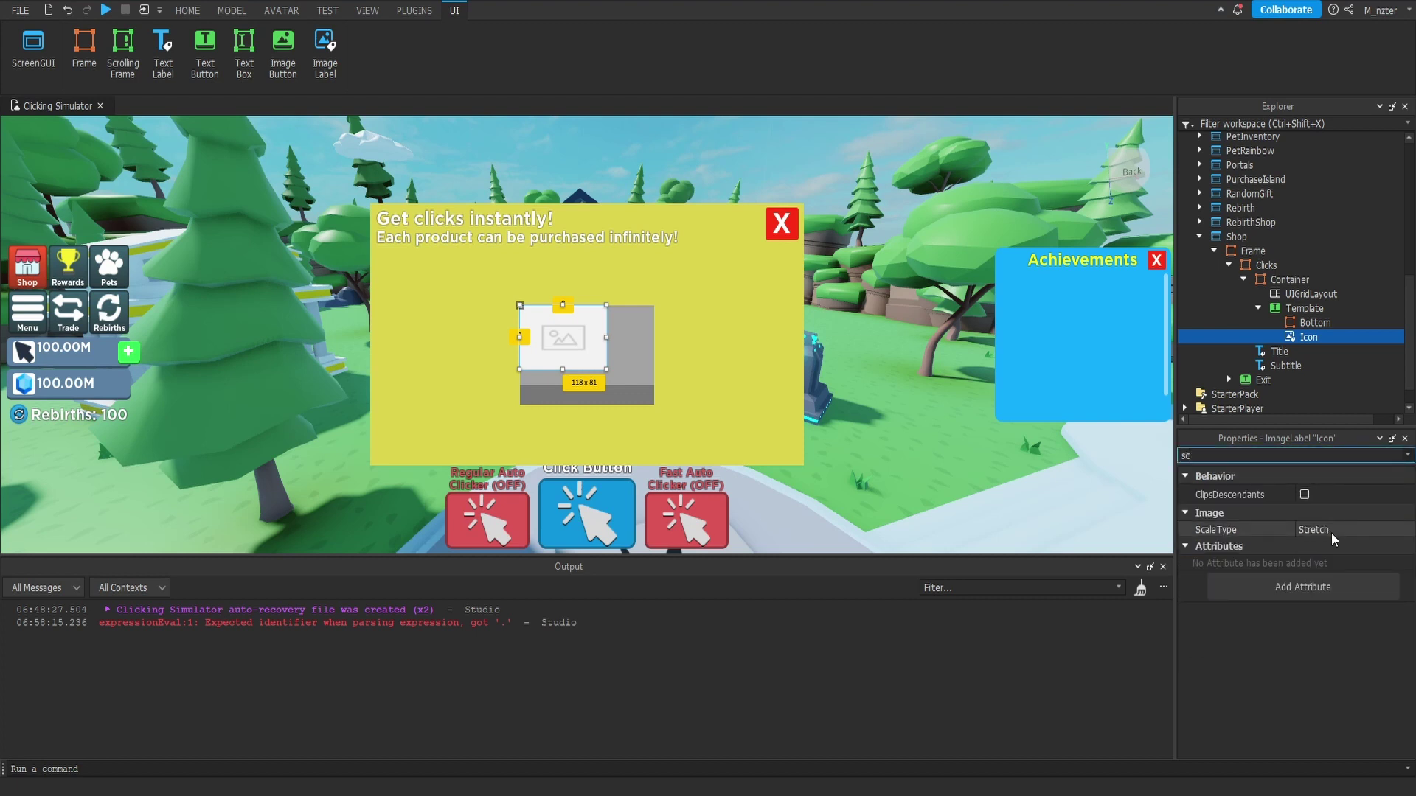
pyautogui.click(1331, 530)
pyautogui.click(1326, 555)
# Step: Assign the Clicker_Button_Icon image to the Icon label
pyautogui.doubleClick(1291, 455)
pyautogui.write('im')
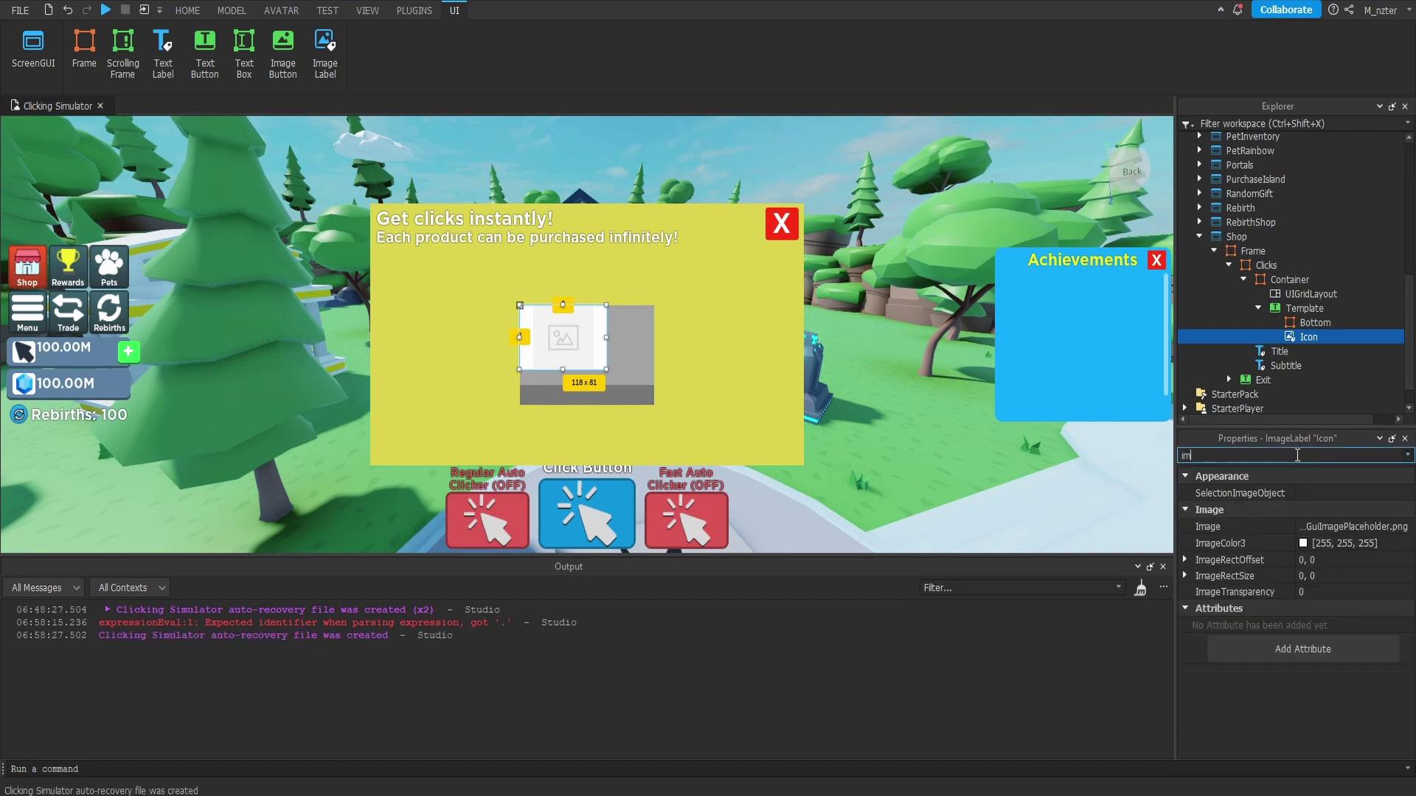
pyautogui.click(1350, 527)
pyautogui.scroll(-5, 1341, 686)
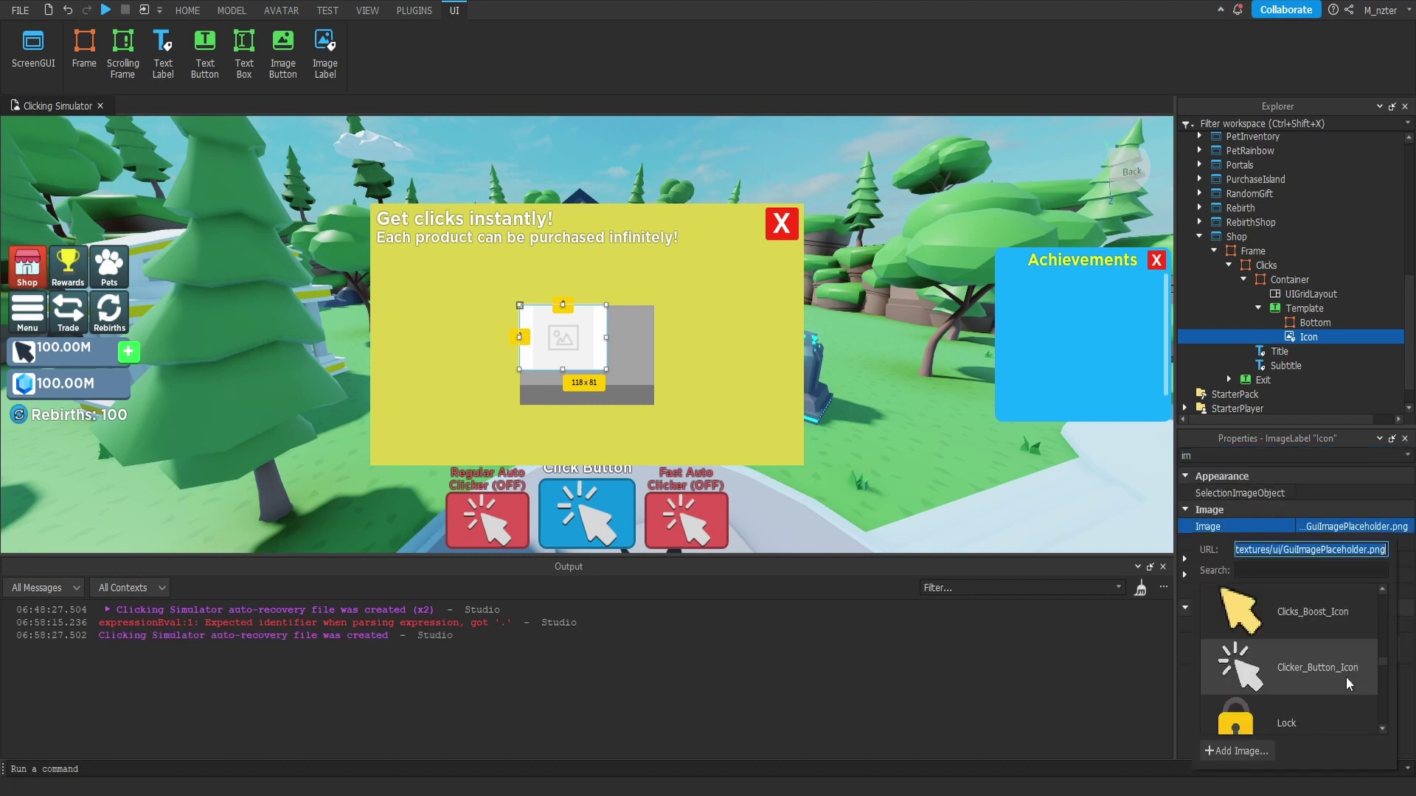
pyautogui.click(1341, 686)
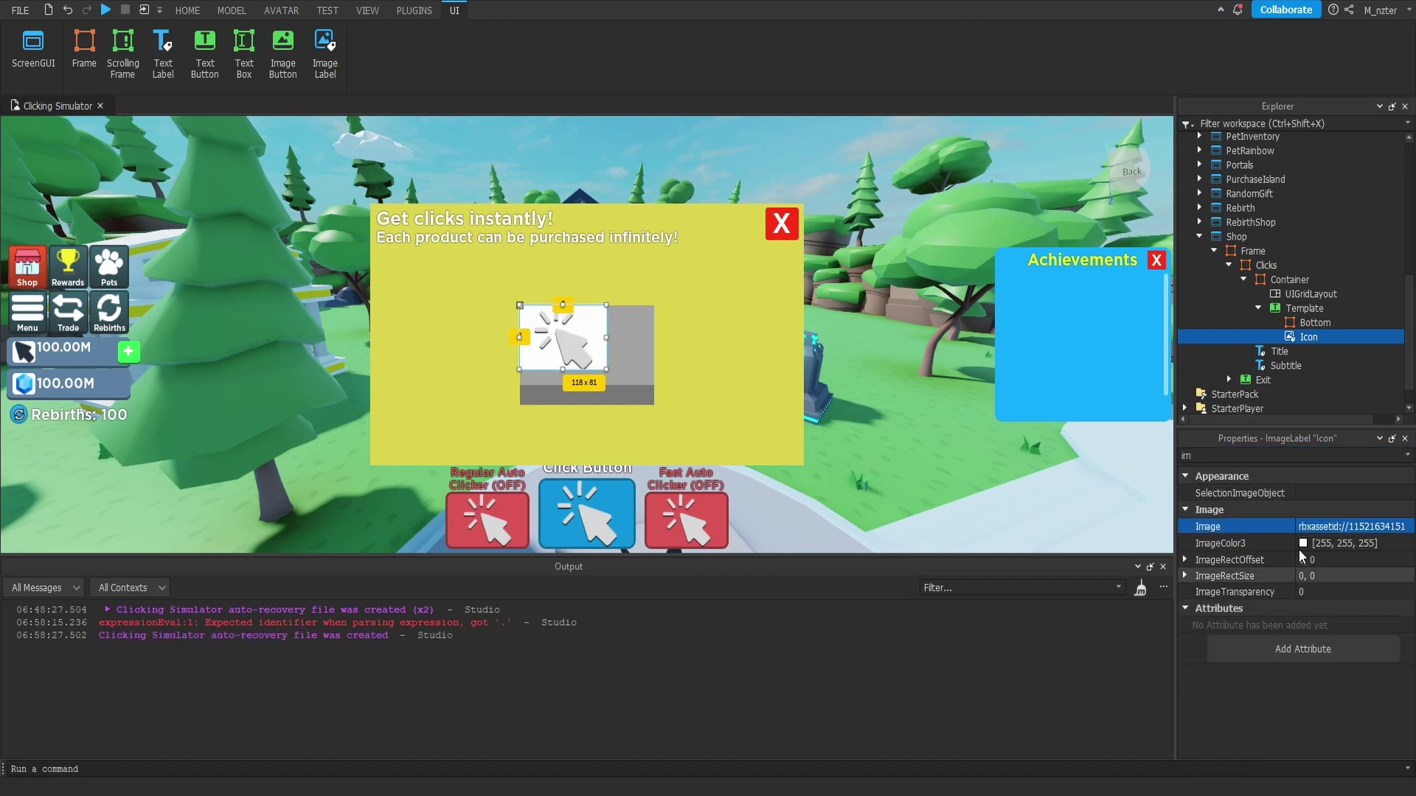
# Step: Set the Icon's background transparency to 1
pyautogui.doubleClick(1293, 456)
pyautogui.write('bac')
pyautogui.click(1325, 511)
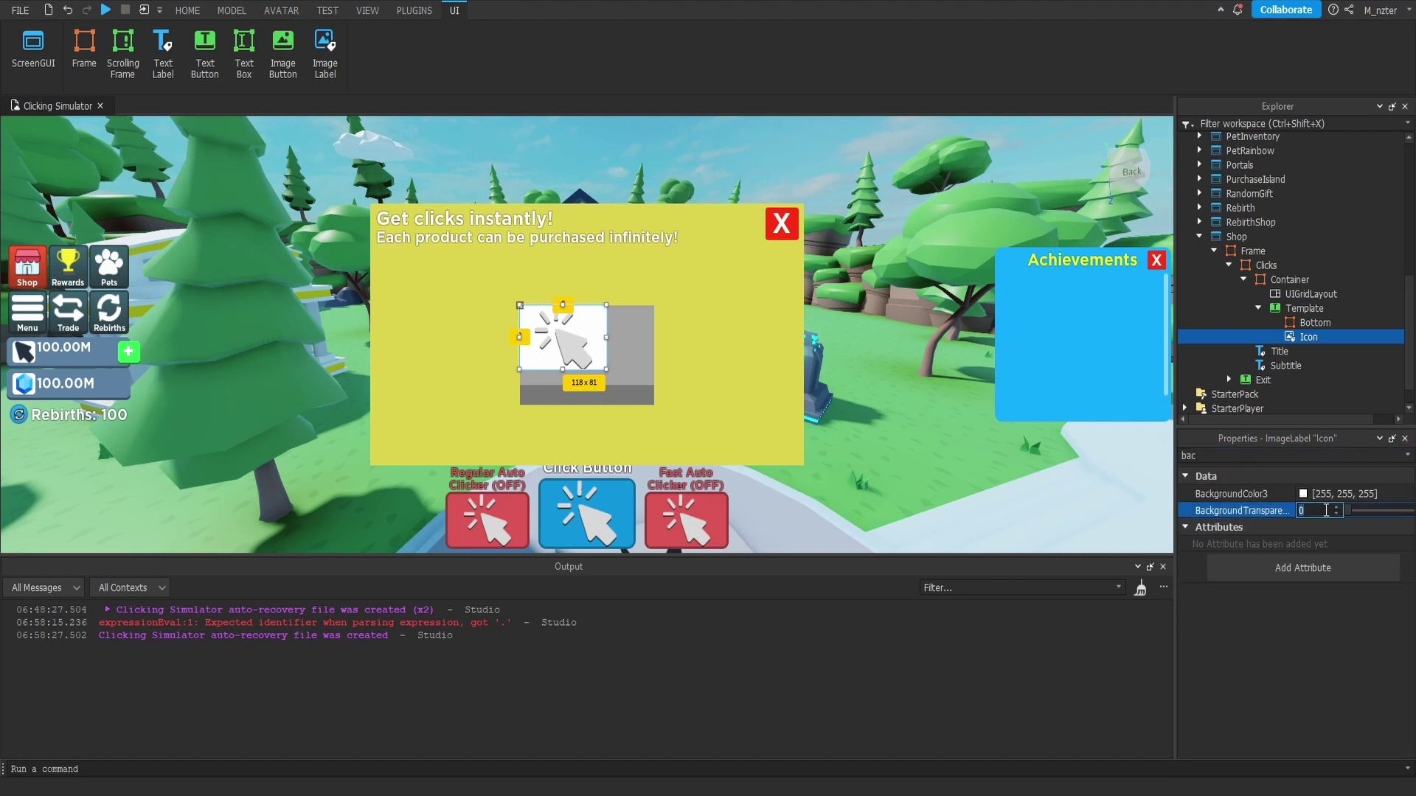
pyautogui.write('1')
pyautogui.press('Return')
# Step: Set the Icon's anchor point to 0.5, 0.5 and its position to {0.5, 0},{0.425, 0}
pyautogui.doubleClick(1352, 455)
pyautogui.write('po')
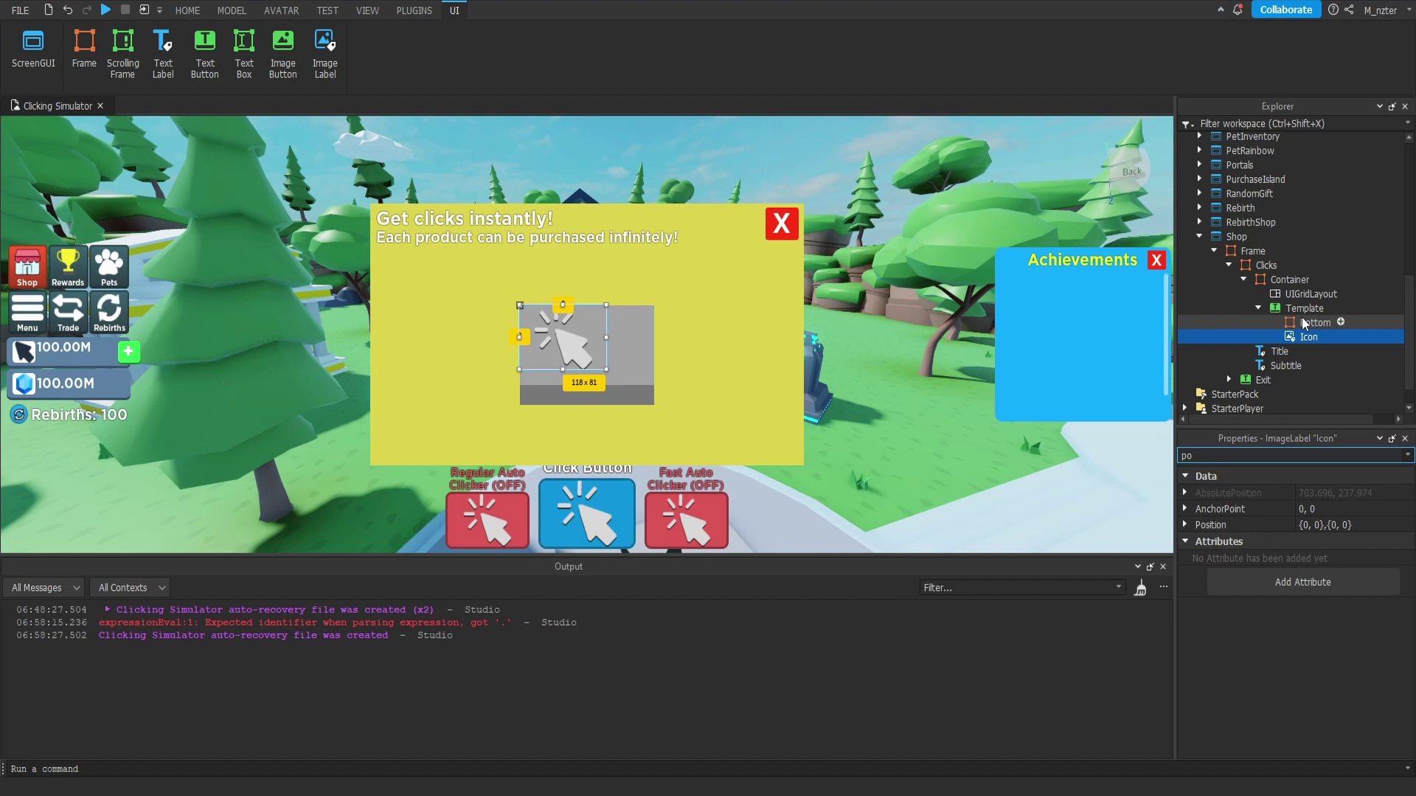
pyautogui.click(1323, 510)
pyautogui.write('0.5, 0.5')
pyautogui.press('Tab')
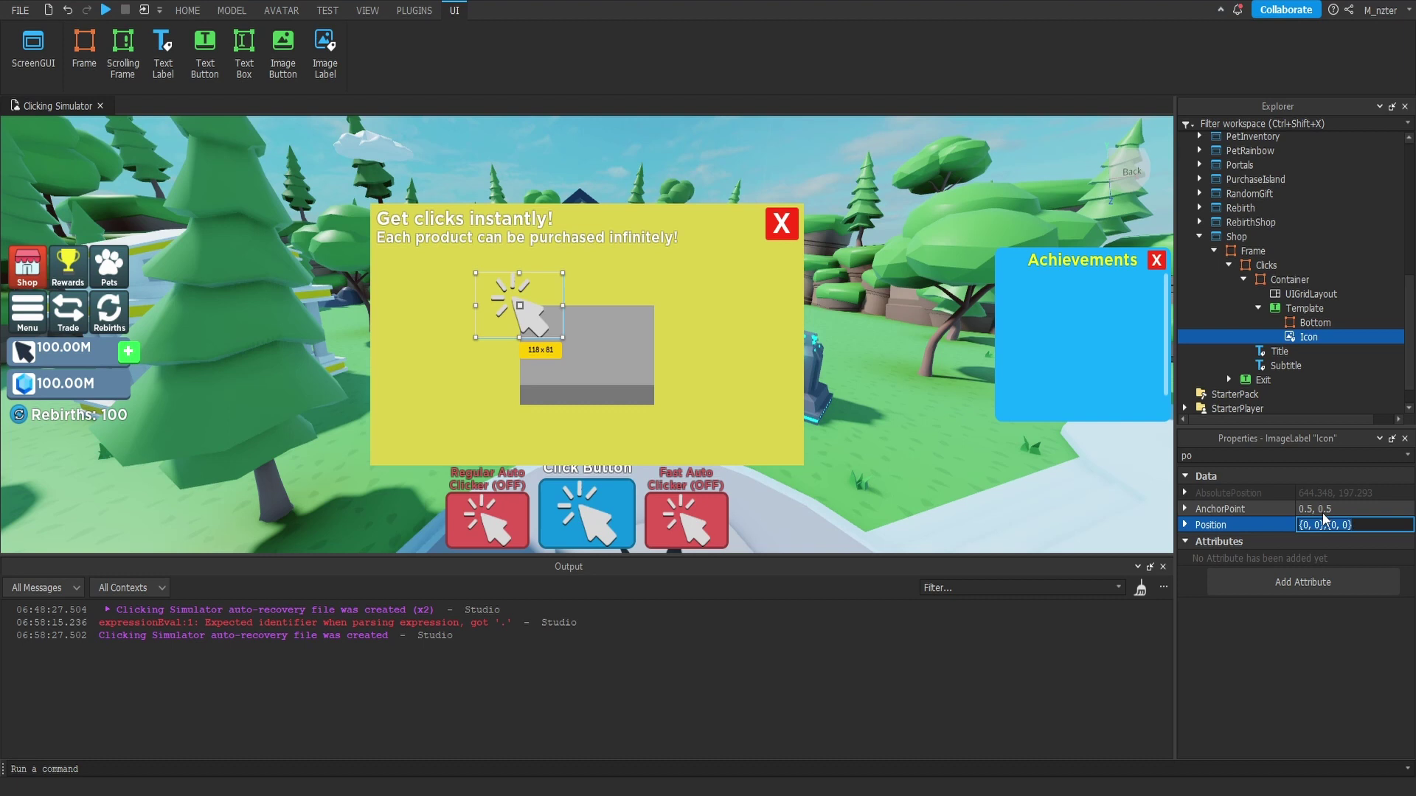
pyautogui.write('.5, 0},{0')
pyautogui.write('.')
pyautogui.write('425, 0')
pyautogui.press('Return')
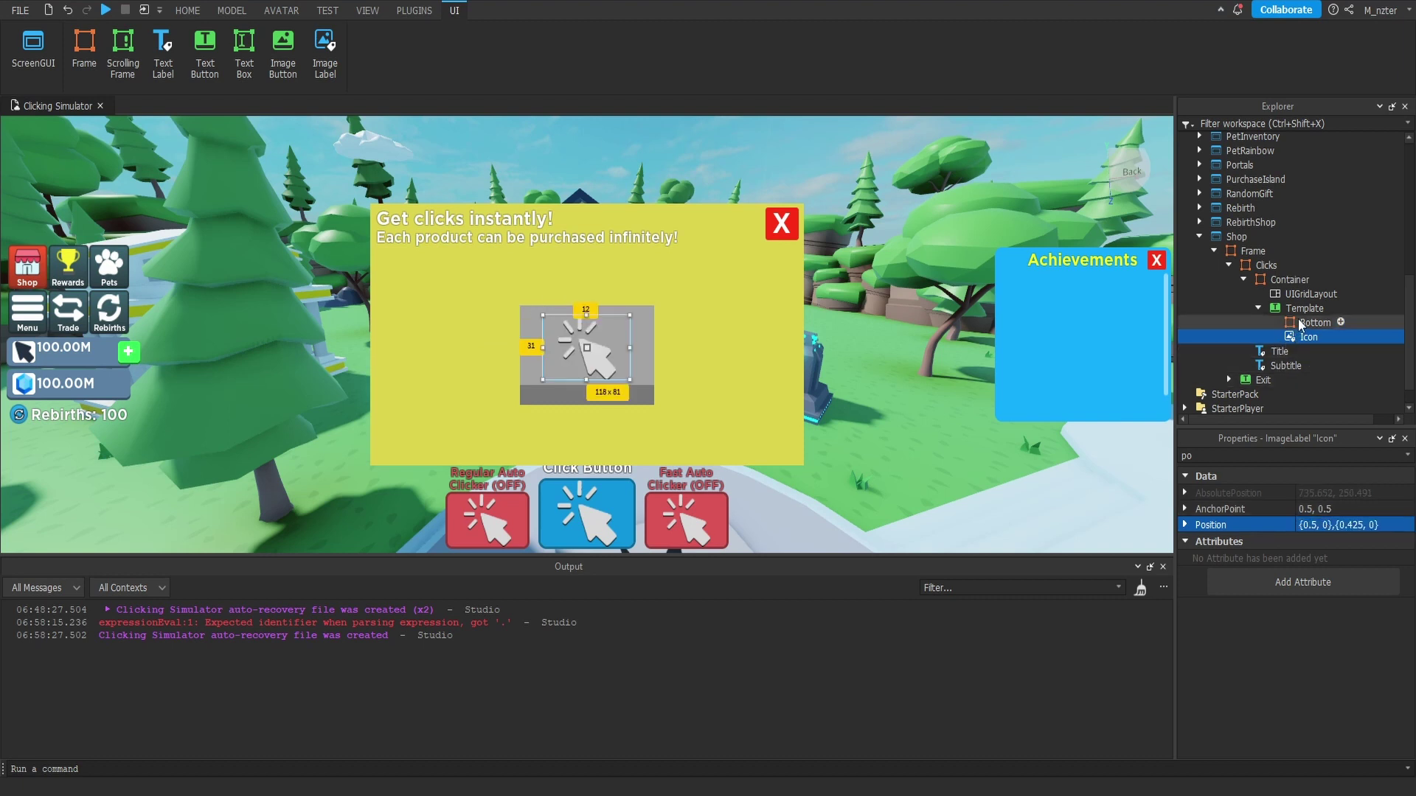
# Step: Duplicate the Title label, move the copy into the Template button and rename it "Price"
pyautogui.click(1273, 354)
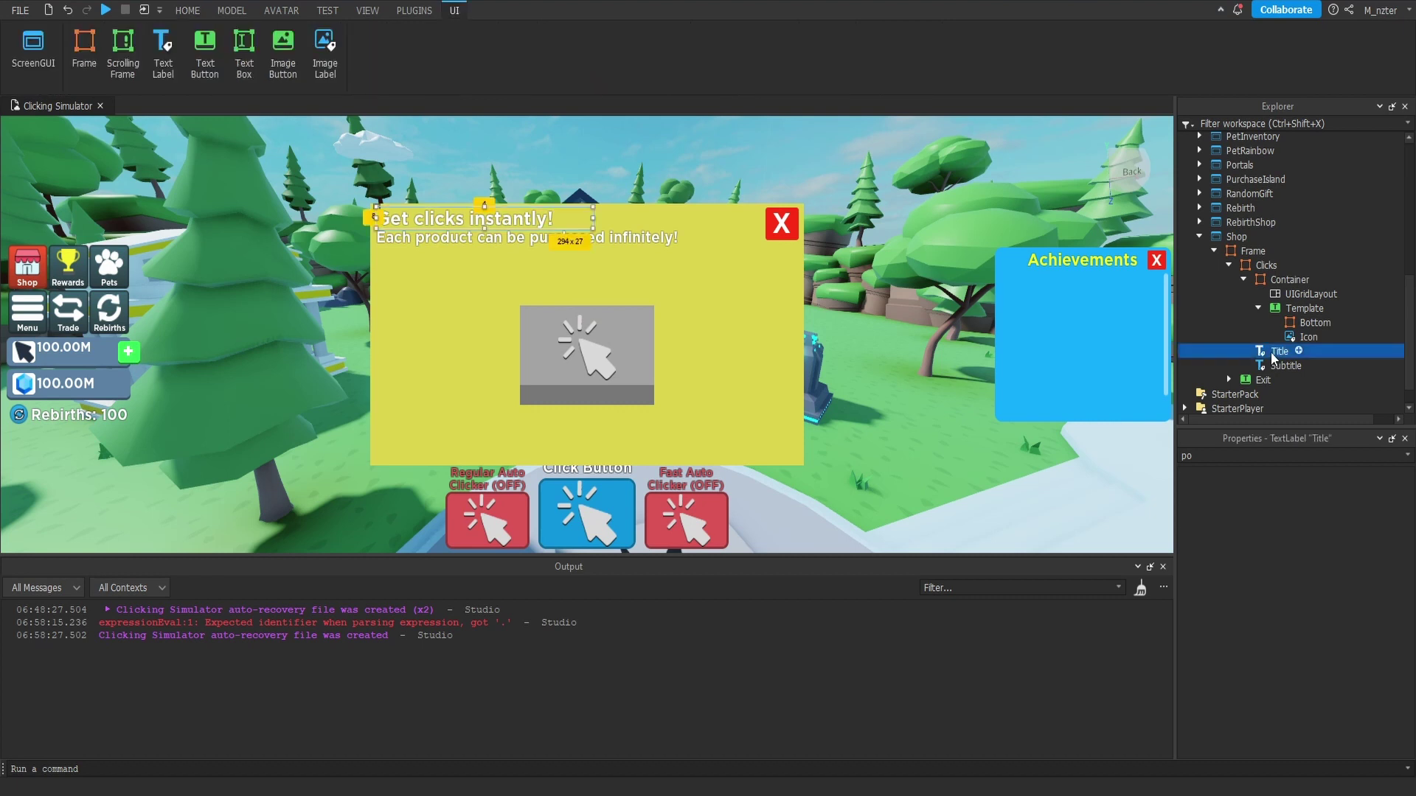
pyautogui.hotkey('ctrl', 'd')
pyautogui.moveTo(1283, 381); pyautogui.dragTo(1330, 321)
pyautogui.doubleClick(1309, 352)
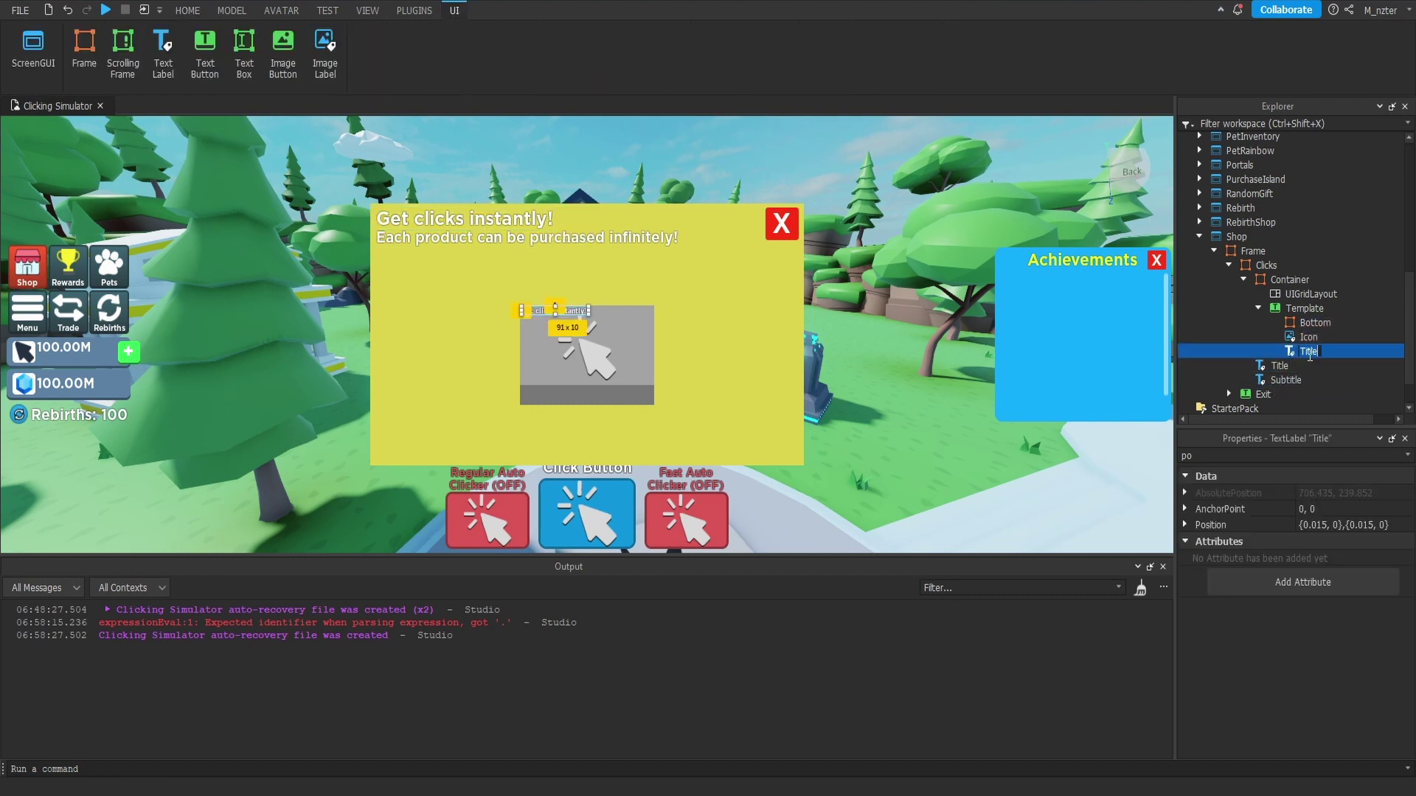
pyautogui.write('Price')
pyautogui.press('Return')
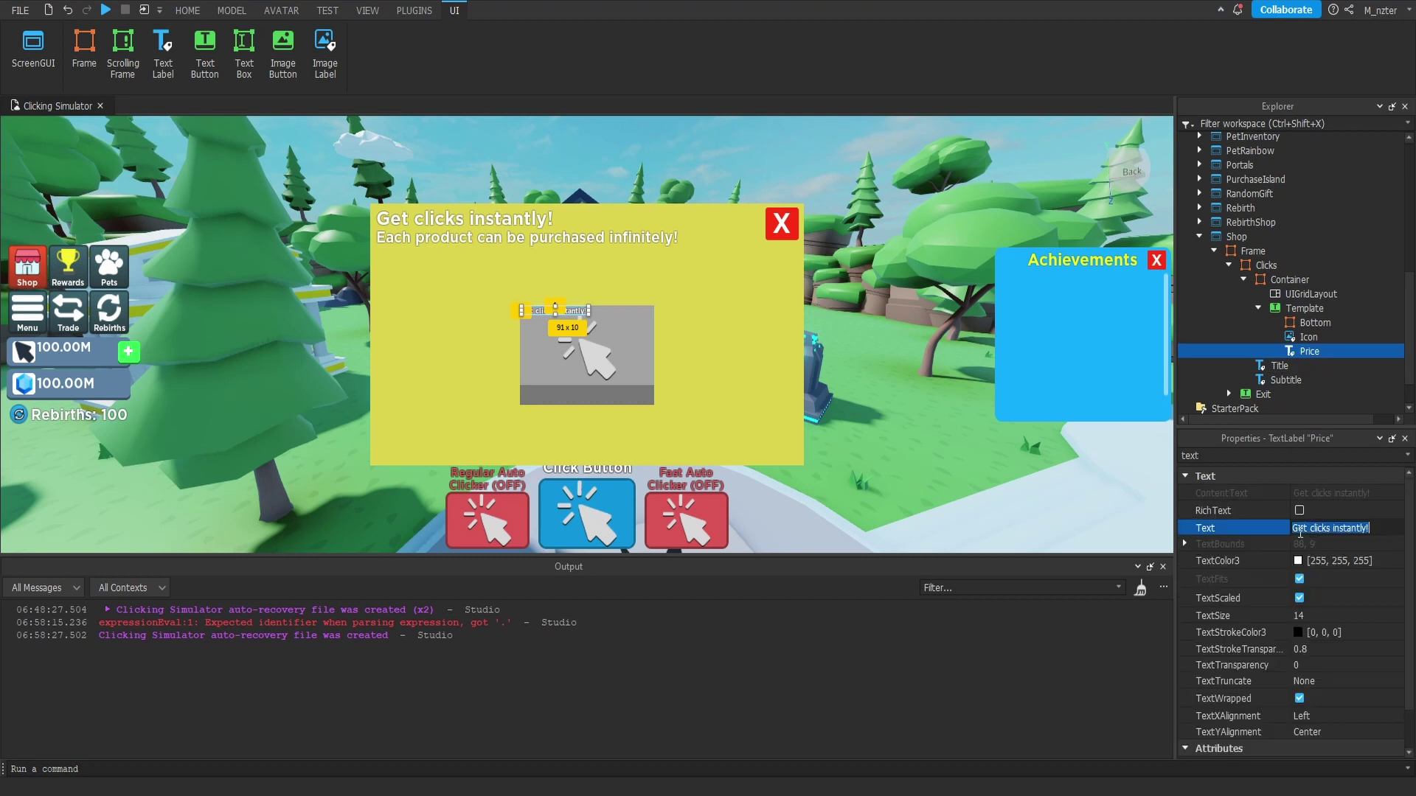
# Step: Set the Price label's text to "1,00 R$"
pyautogui.write('1000')
pyautogui.write('R$')
pyautogui.press('Return')
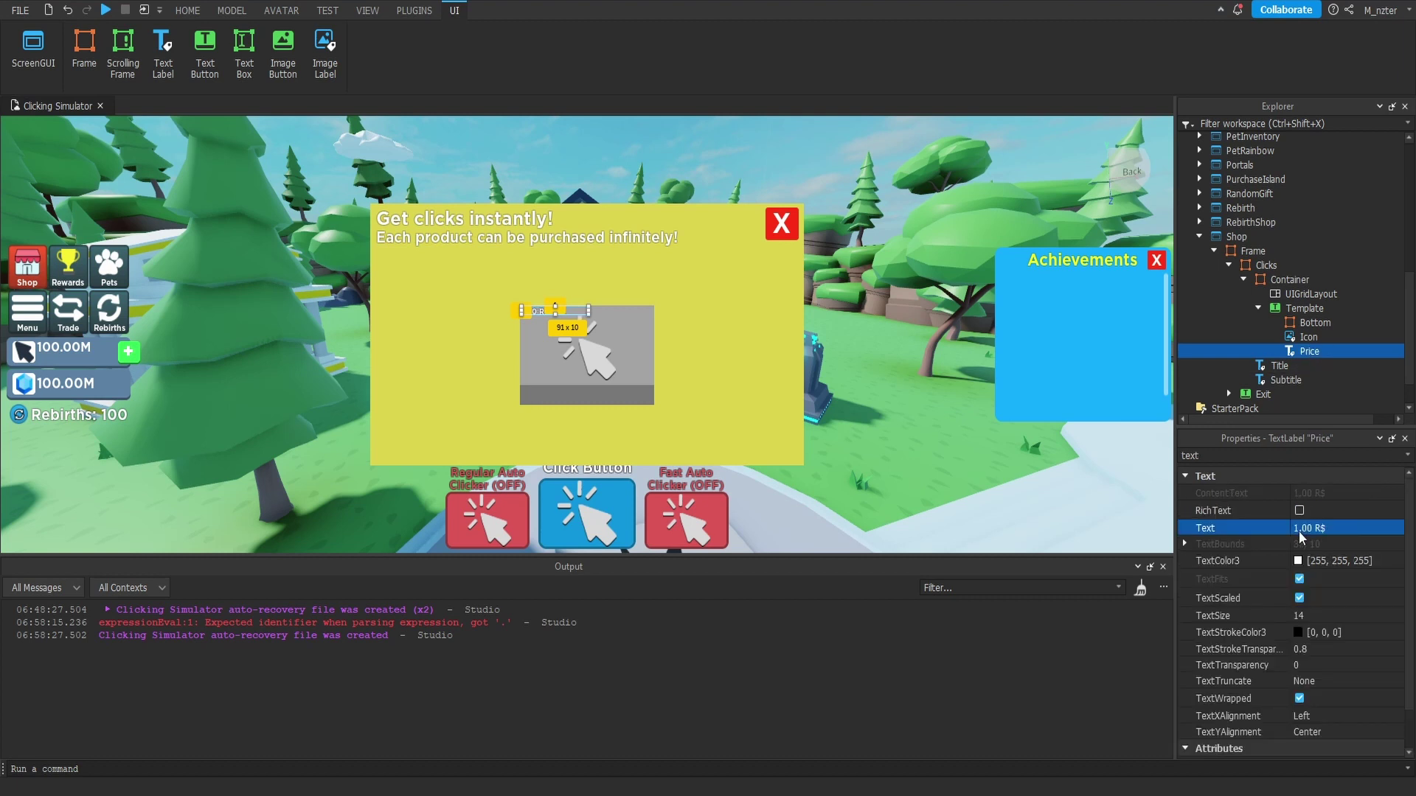
# Step: Color the Price label's text bright green (84, 255, 46) and set its horizontal text alignment to Right
pyautogui.click(1306, 562)
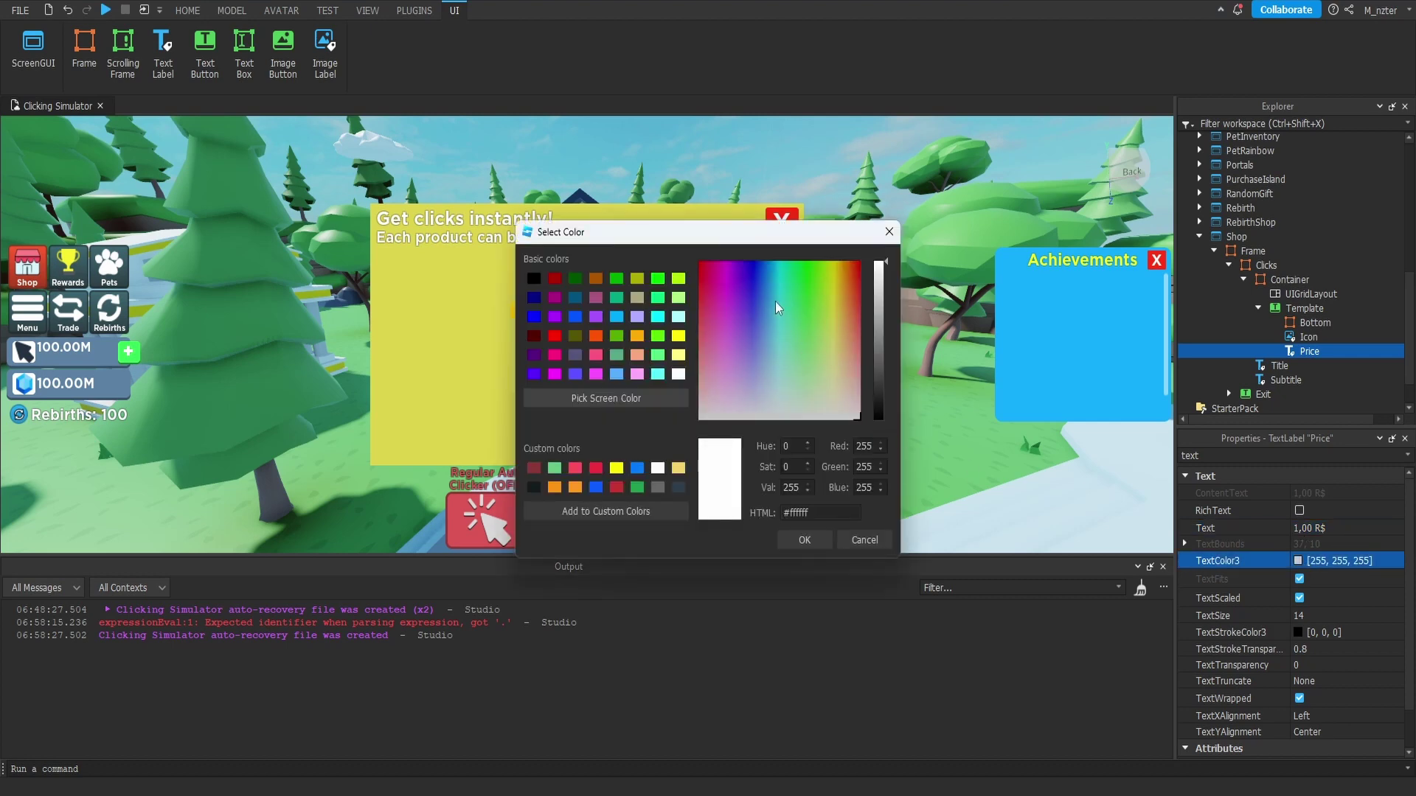
pyautogui.moveTo(802, 238); pyautogui.dragTo(911, 257)
pyautogui.click(920, 308)
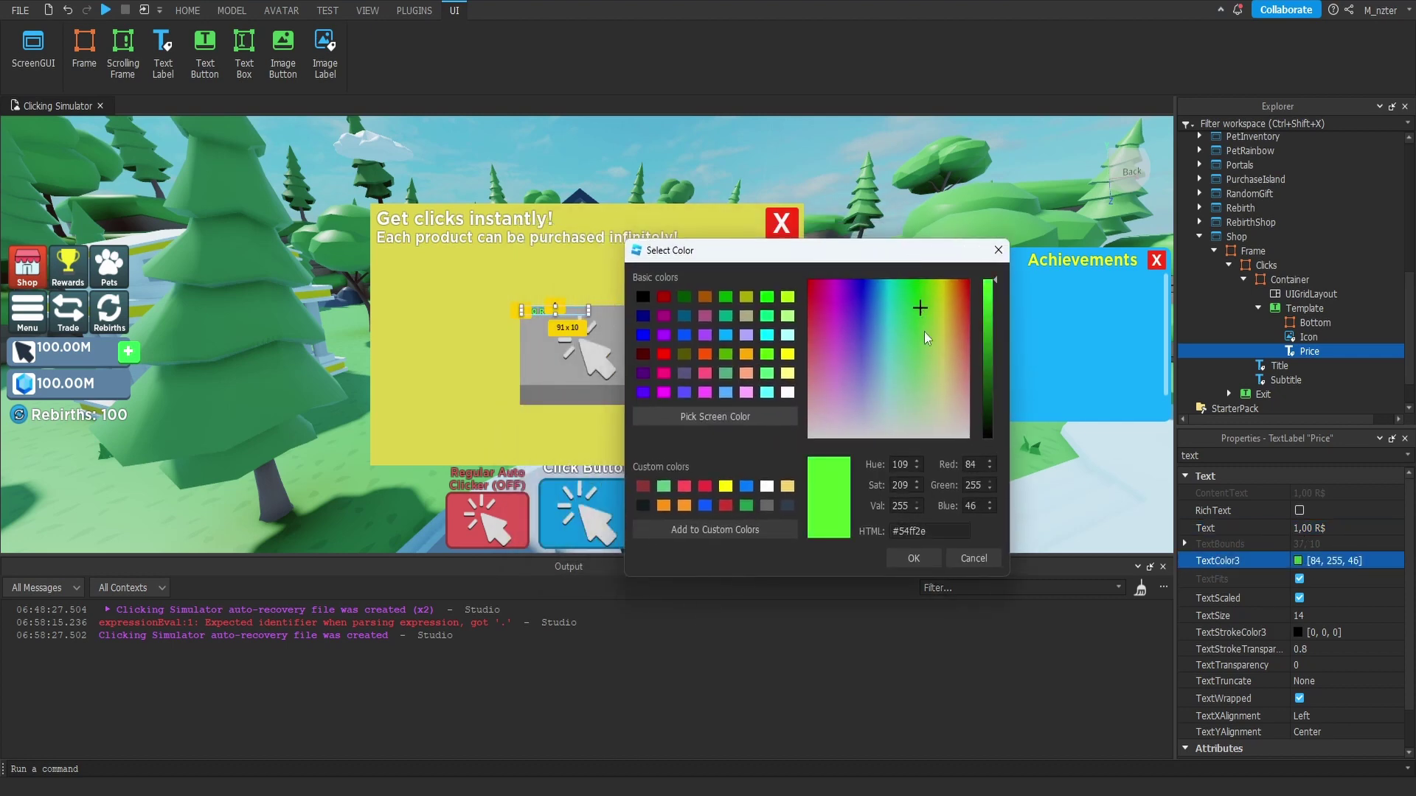
pyautogui.click(914, 559)
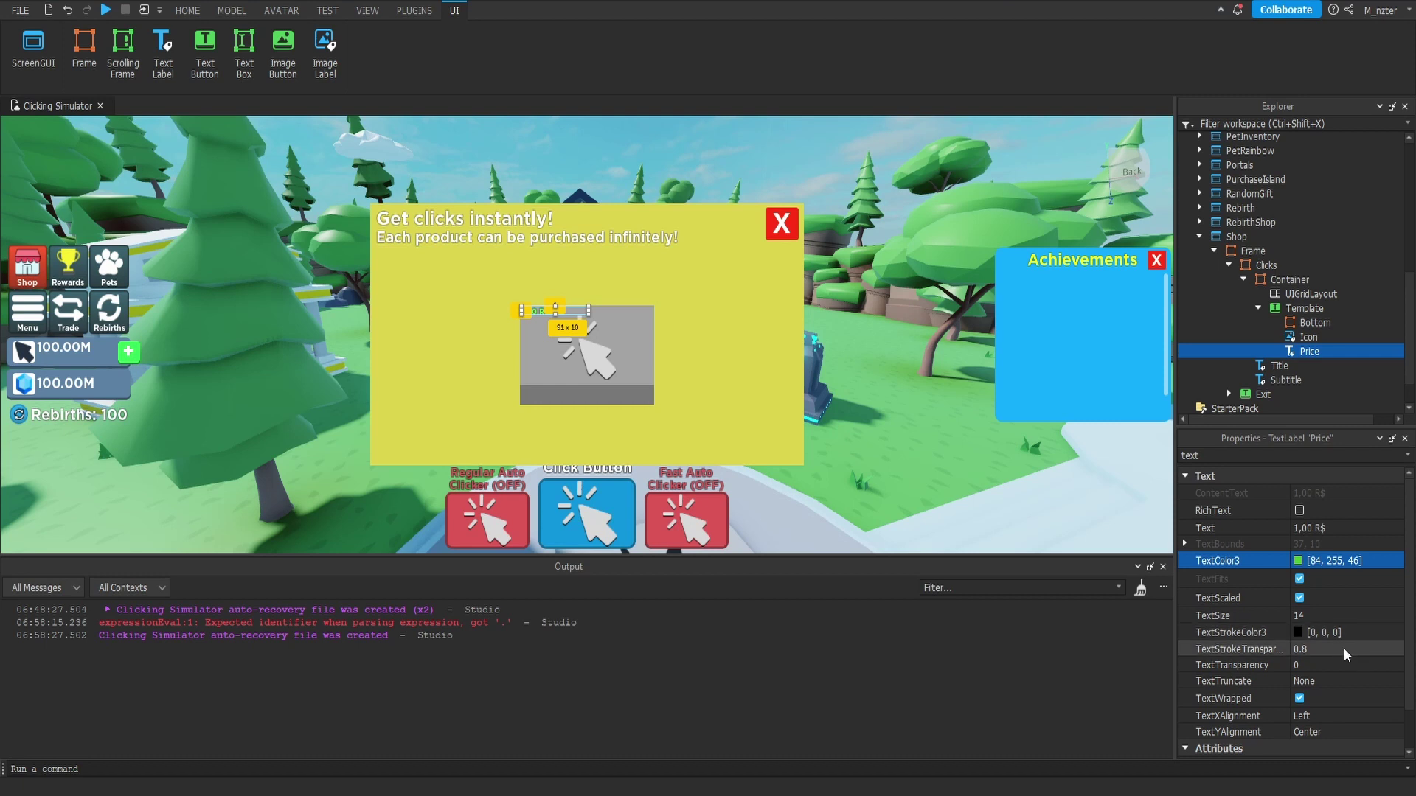
pyautogui.click(1342, 718)
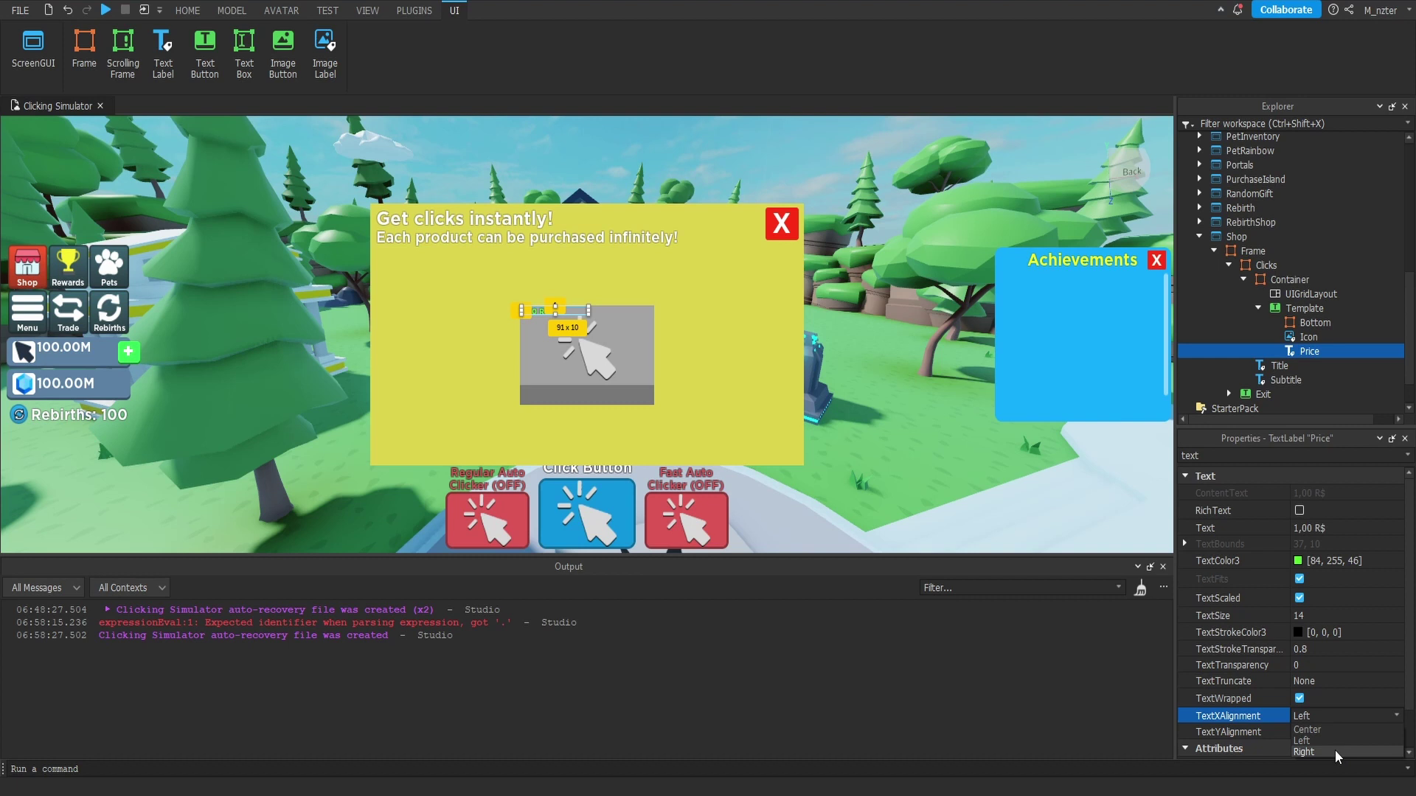
pyautogui.click(1337, 753)
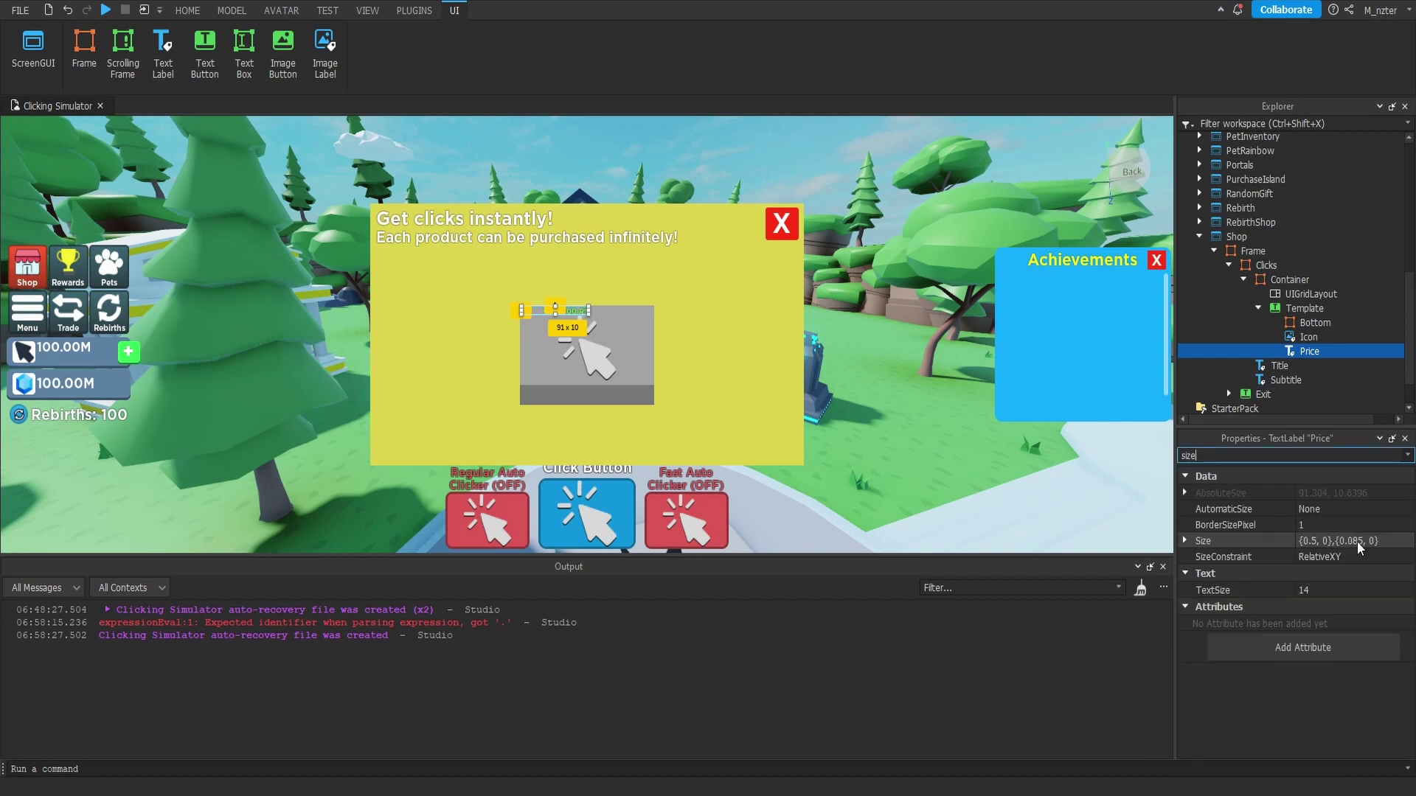
# Step: Set the Price label's size to {0.5, 0},{0.115, 0} and its position to {0.465, 0},{0.015, 0}
pyautogui.doubleClick(1358, 541)
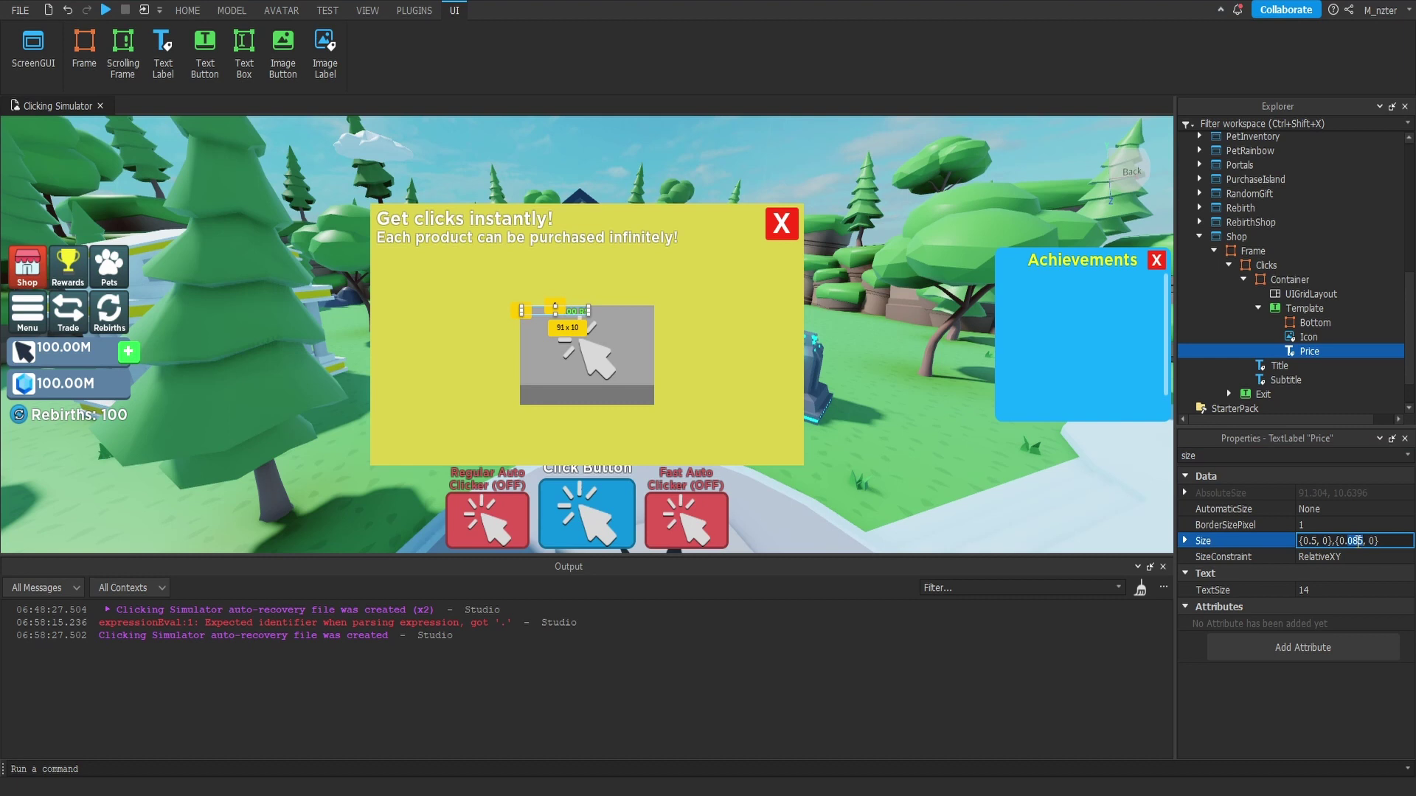
pyautogui.write('11')
pyautogui.press('Return')
pyautogui.doubleClick(1298, 455)
pyautogui.write('po')
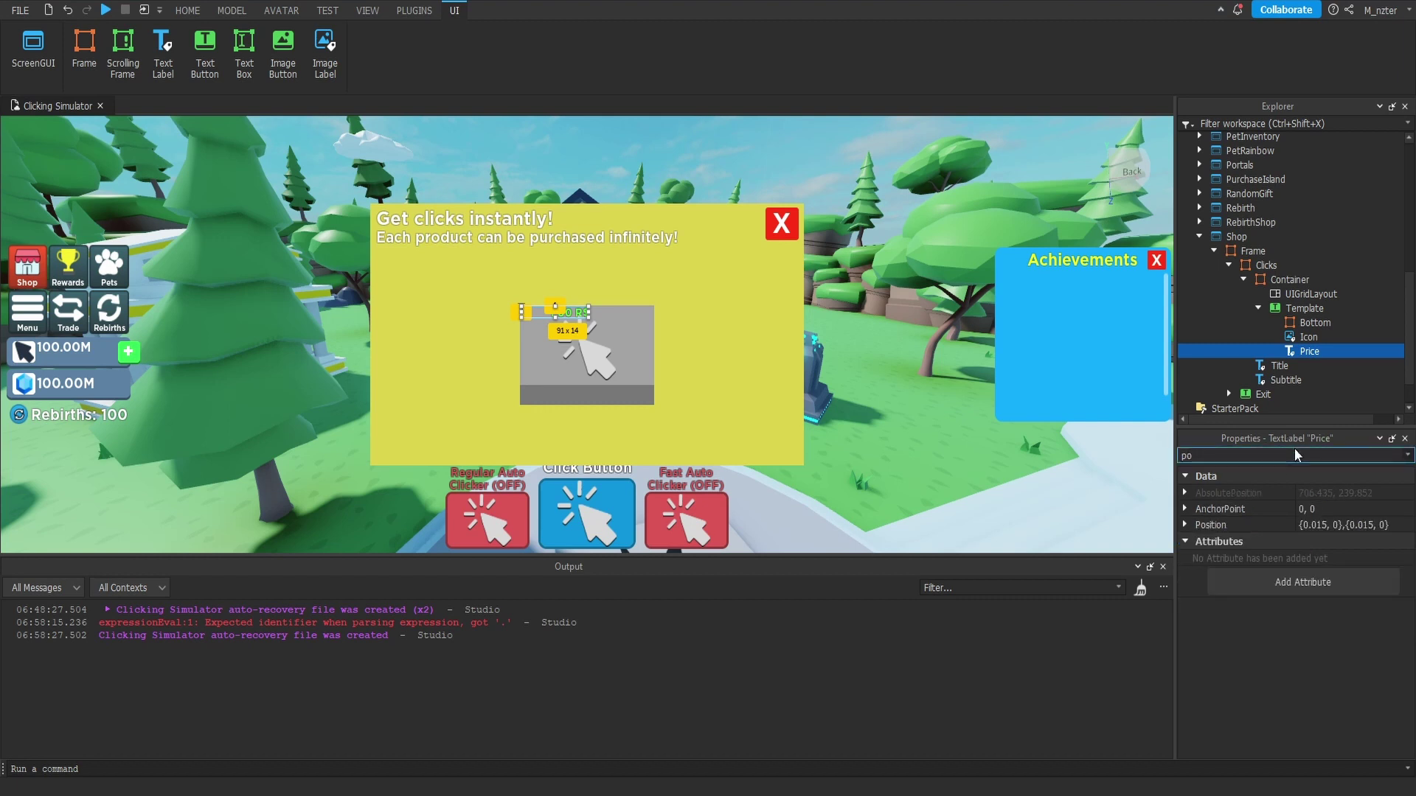
pyautogui.doubleClick(1319, 524)
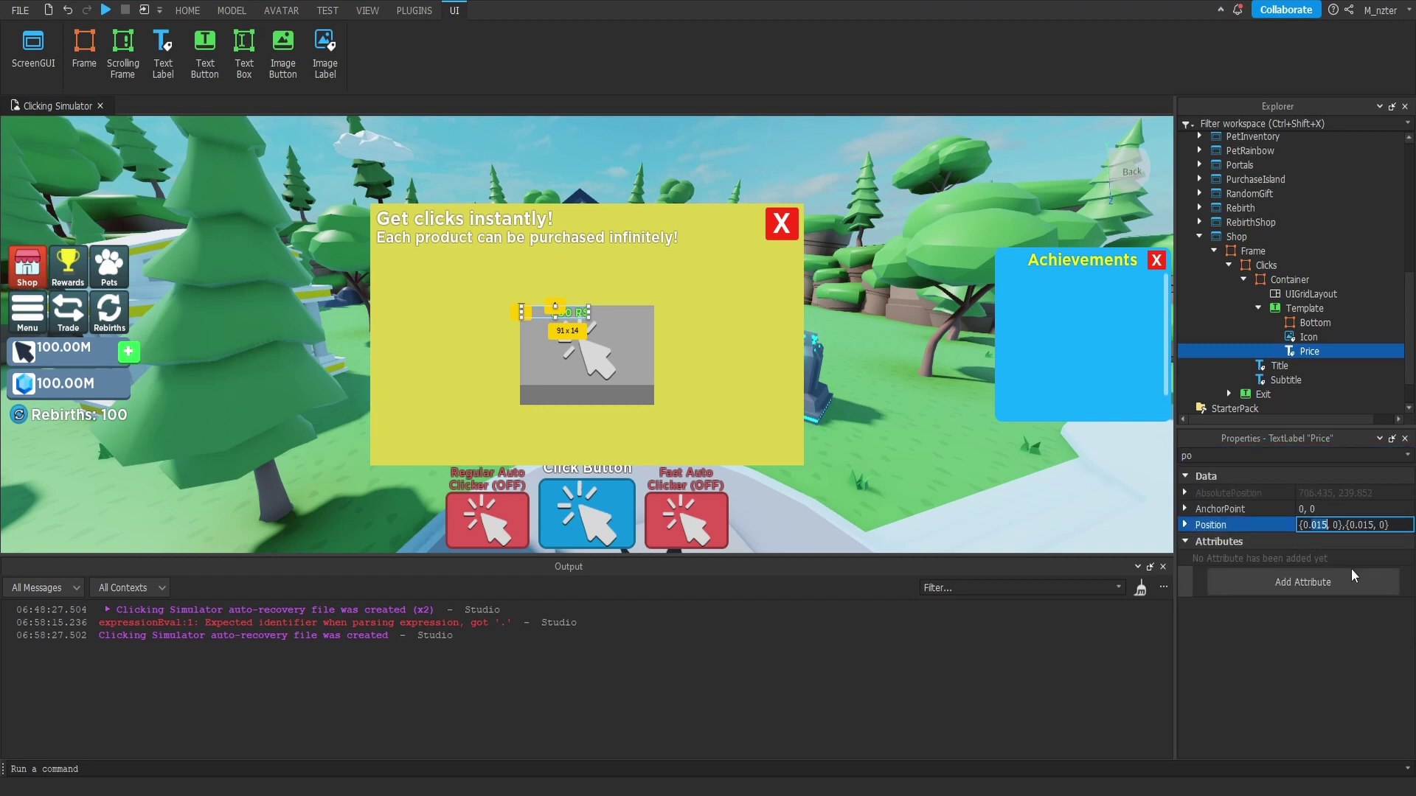
pyautogui.write('0.465')
pyautogui.press('Return')
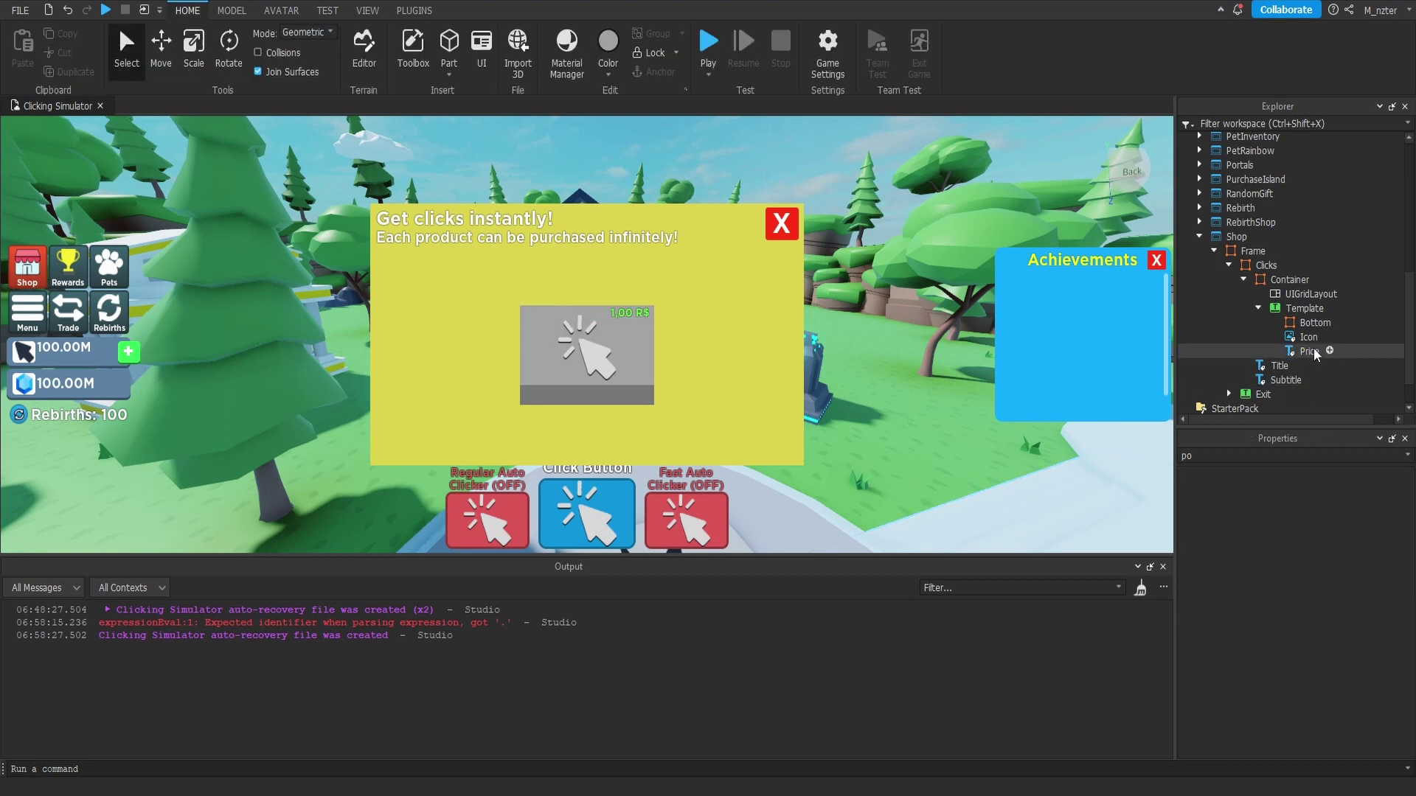
# Step: Change the Price label's text to "1,000 R$"
pyautogui.click(1317, 352)
pyautogui.doubleClick(1311, 454)
pyautogui.write('t')
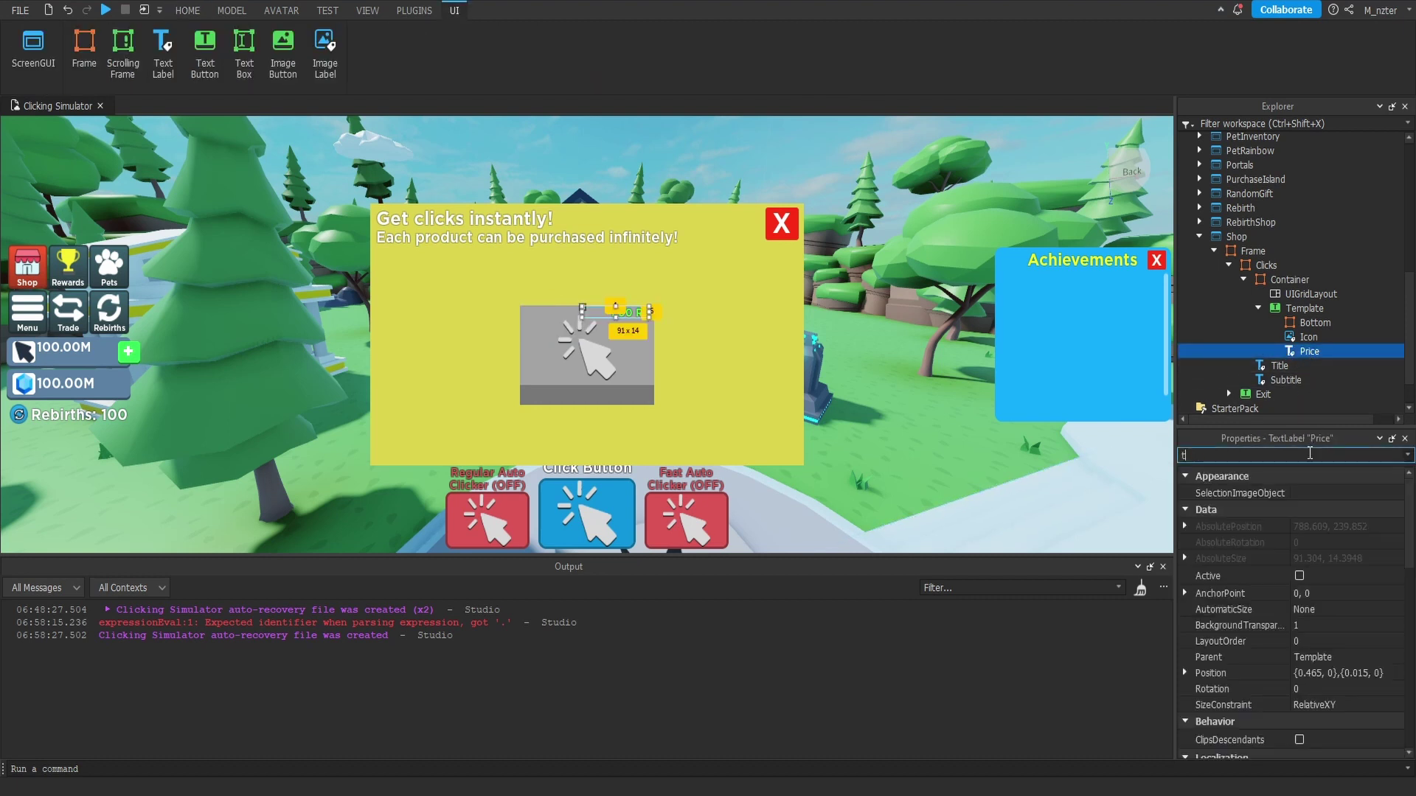
pyautogui.write('ext')
pyautogui.click(1310, 529)
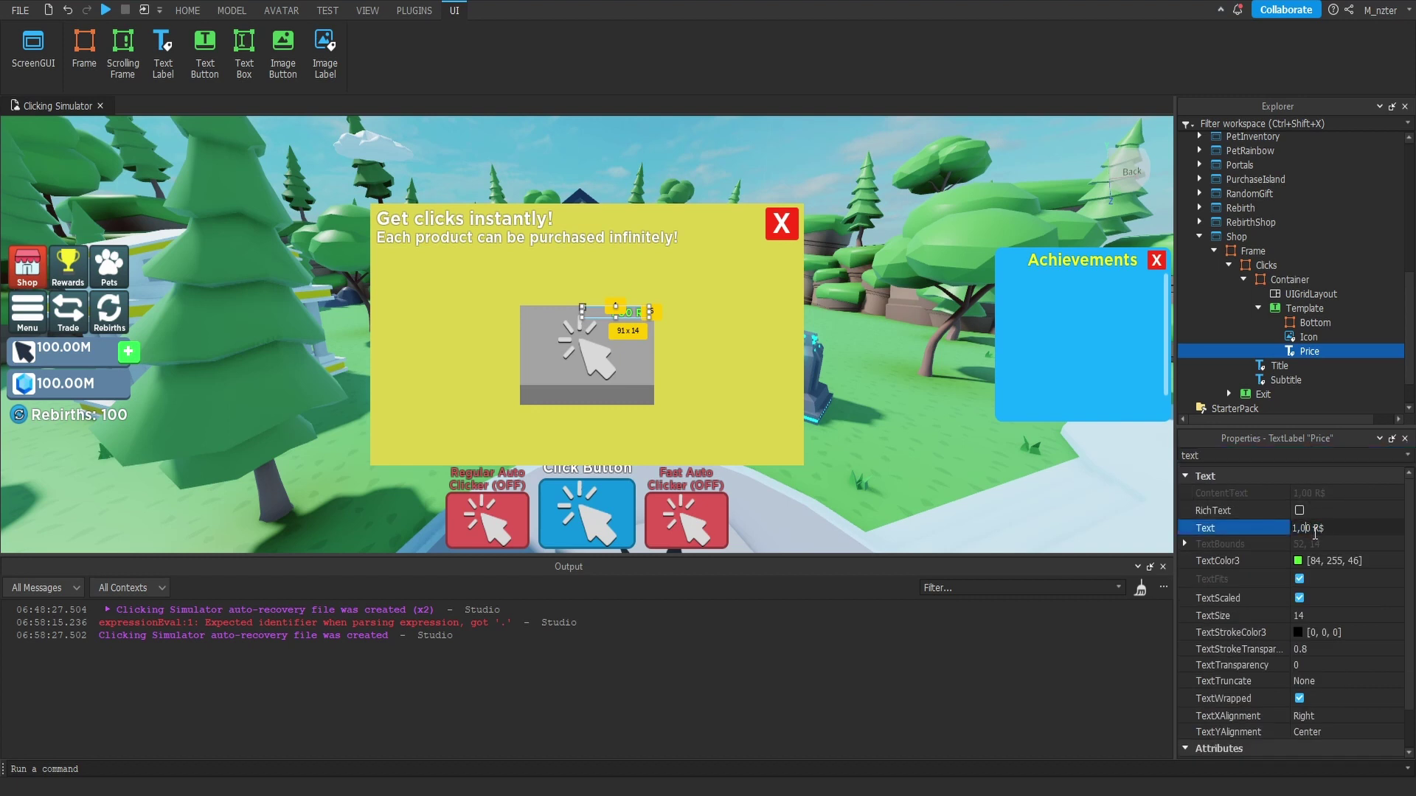
pyautogui.write('0')
pyautogui.press('Return')
pyautogui.press('Escape')
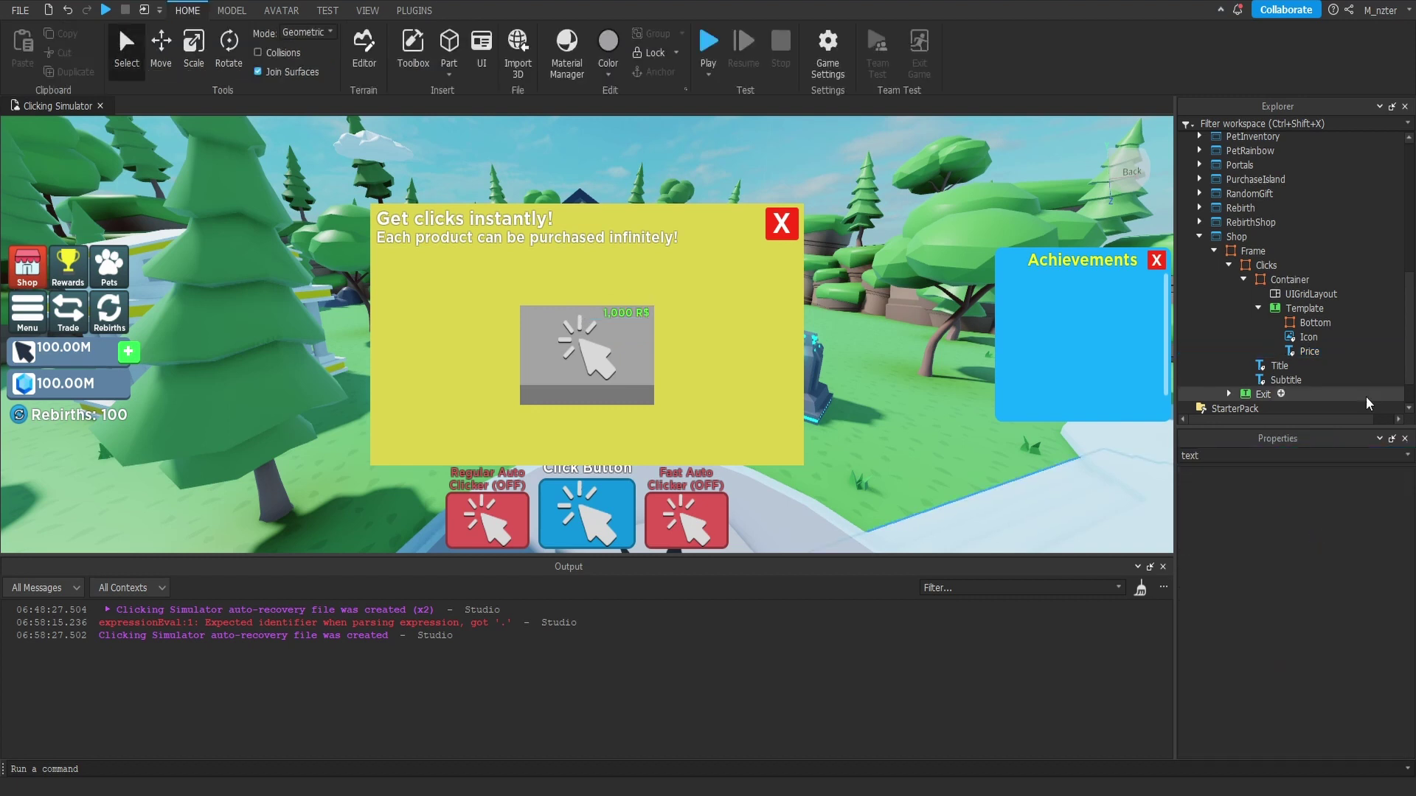
# Step: Duplicate the Price label, move the copy into the Template's Bottom frame and rename it "Amount"
pyautogui.click(1309, 352)
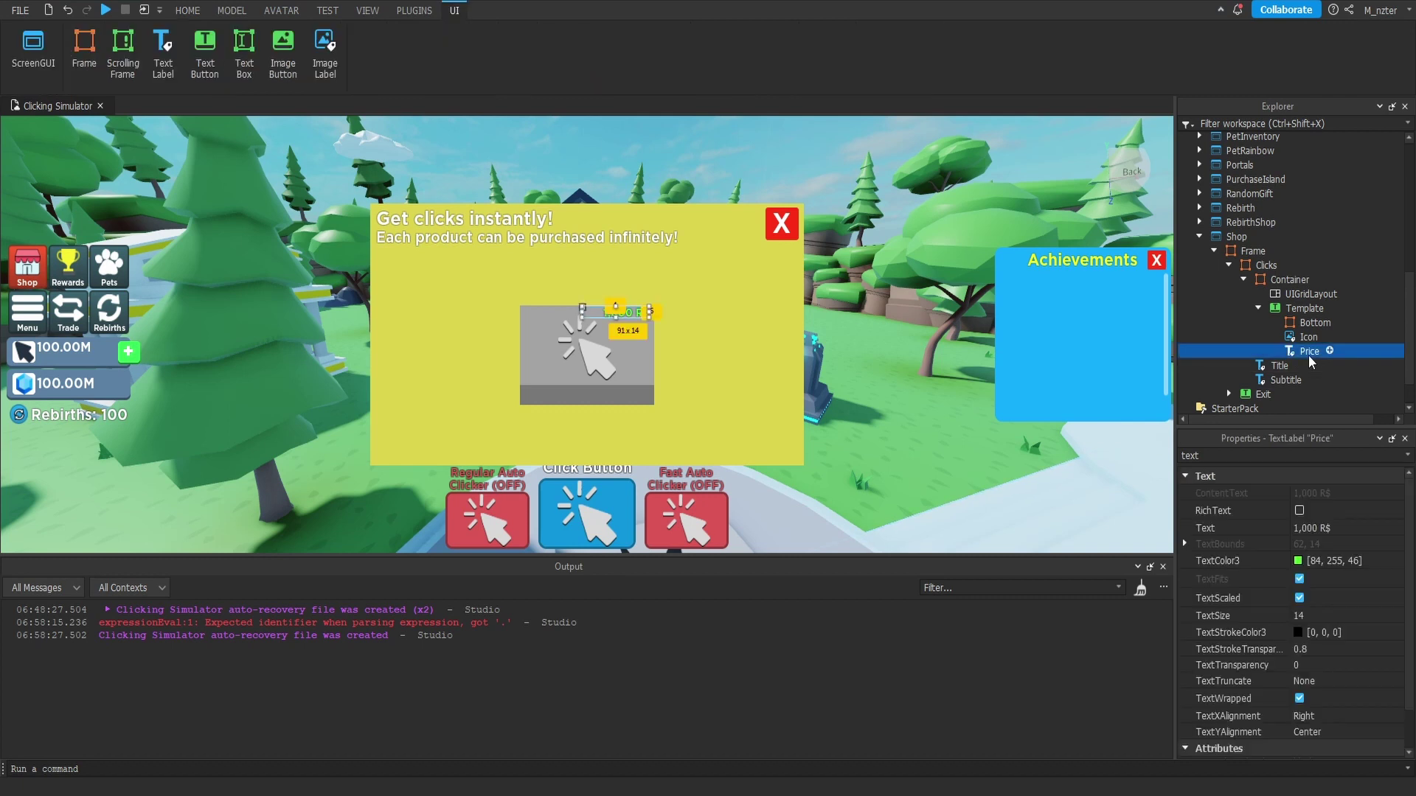
pyautogui.hotkey('ctrl', 'd')
pyautogui.moveTo(1307, 364); pyautogui.dragTo(1332, 325)
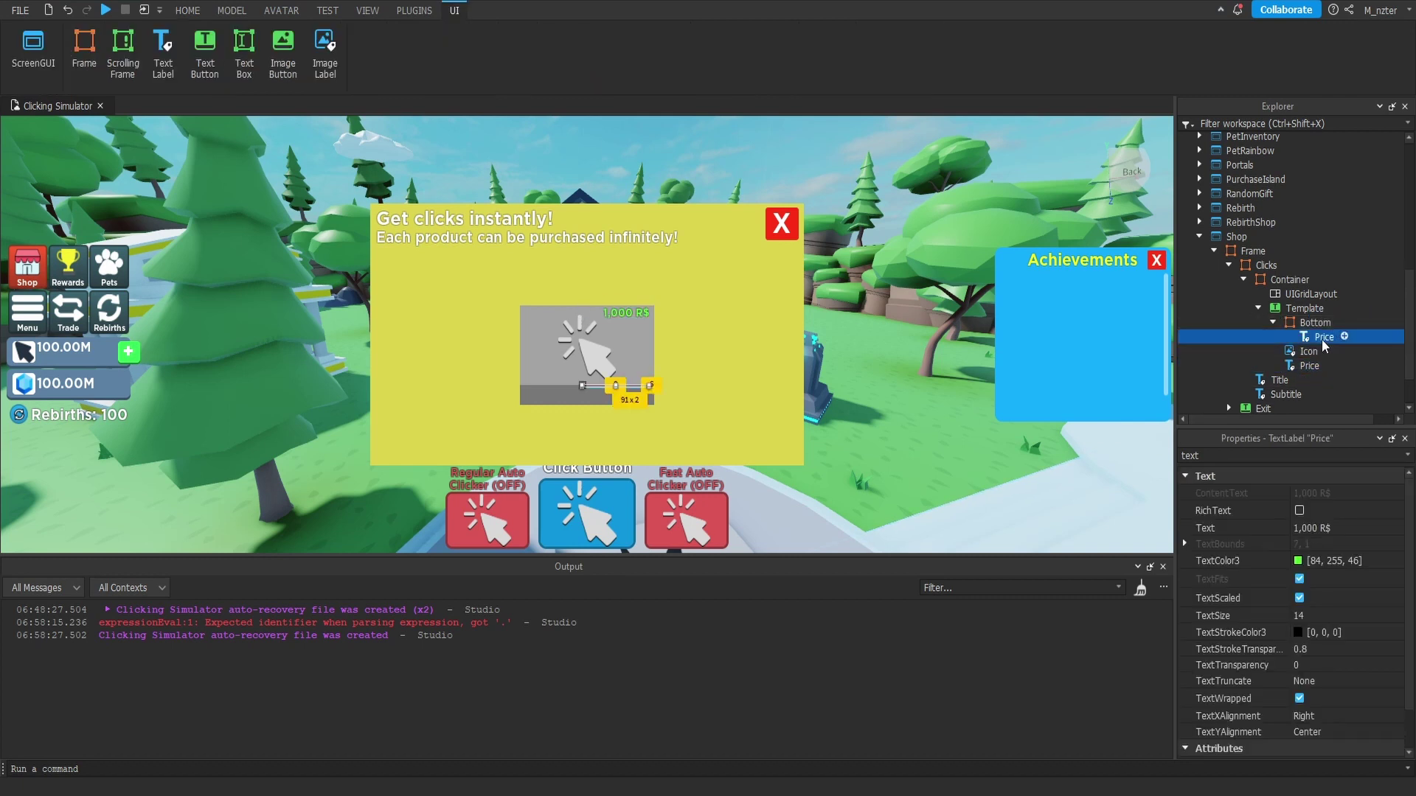
pyautogui.doubleClick(1321, 339)
pyautogui.write('Amount')
pyautogui.press('Return')
# Step: Give the Amount label the text "+999M" in yellow (244, 255, 26), aligned horizontally to Center
pyautogui.click(1306, 559)
pyautogui.click(833, 278)
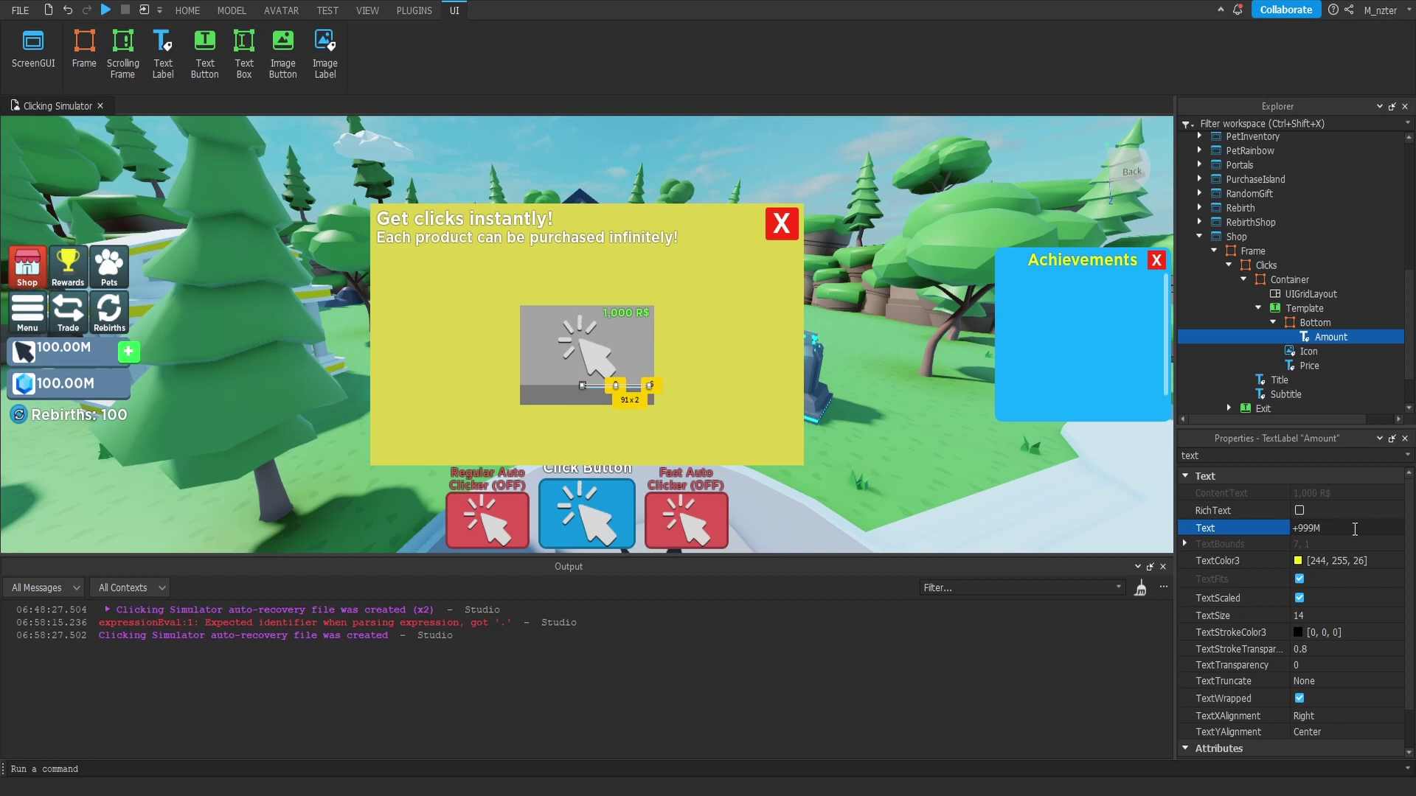
pyautogui.press('Return')
pyautogui.click(1319, 715)
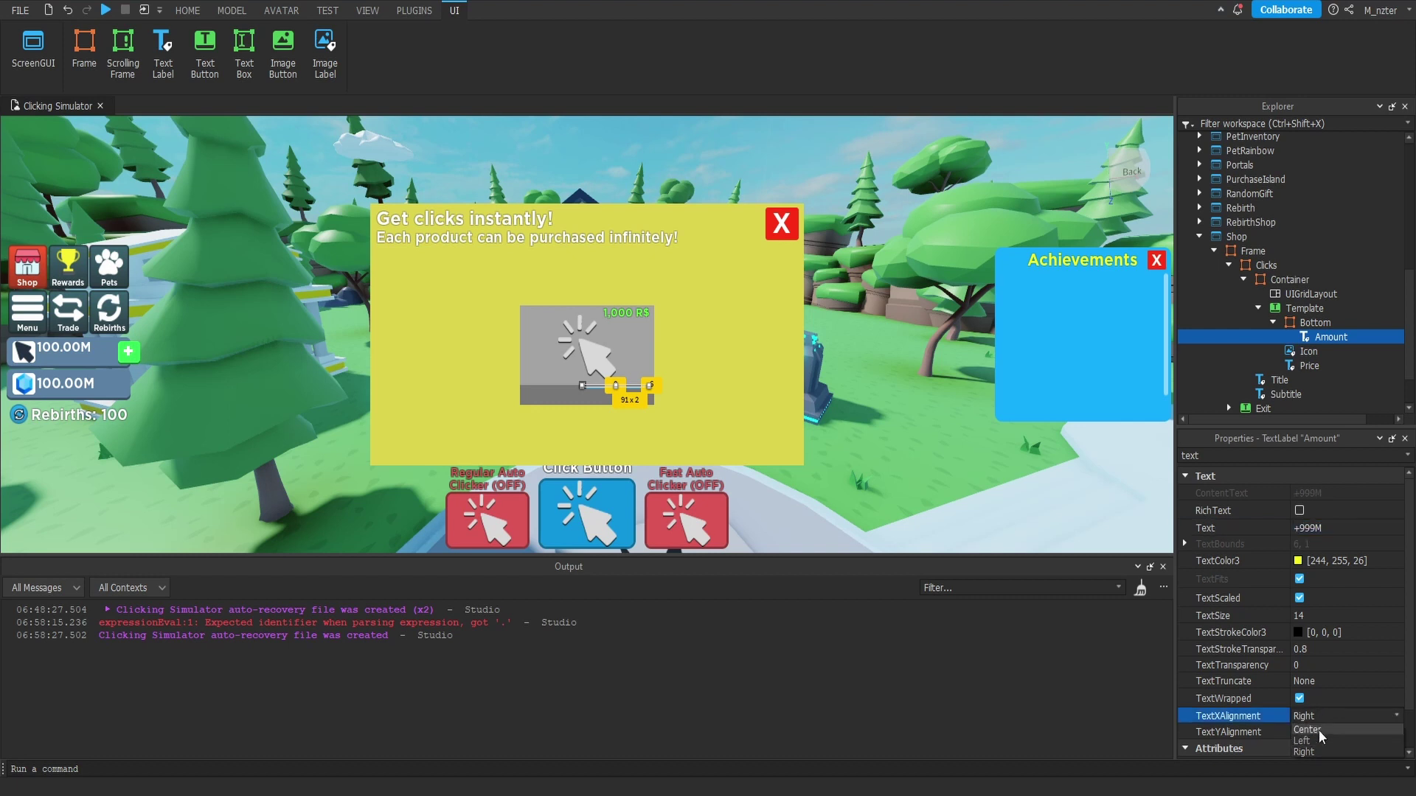
pyautogui.click(1319, 730)
# Step: Center the Amount label in the Bottom frame with anchor point 0.5, 0.5 and position {0.5, 0},{0.5, 0}
pyautogui.click(1282, 456)
pyautogui.write('po')
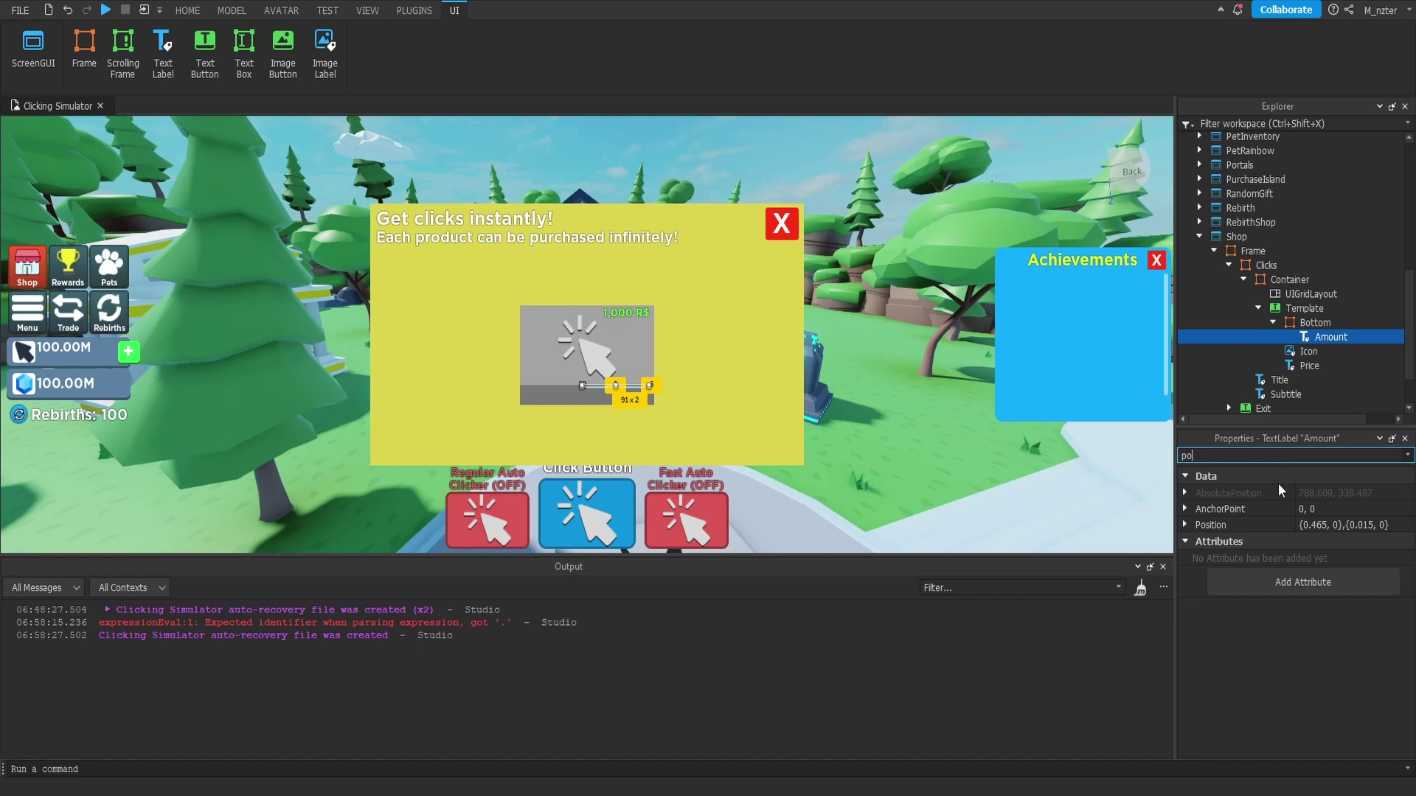
pyautogui.click(1307, 512)
pyautogui.write('.5')
pyautogui.press('Tab')
pyautogui.write('.5, 0.')
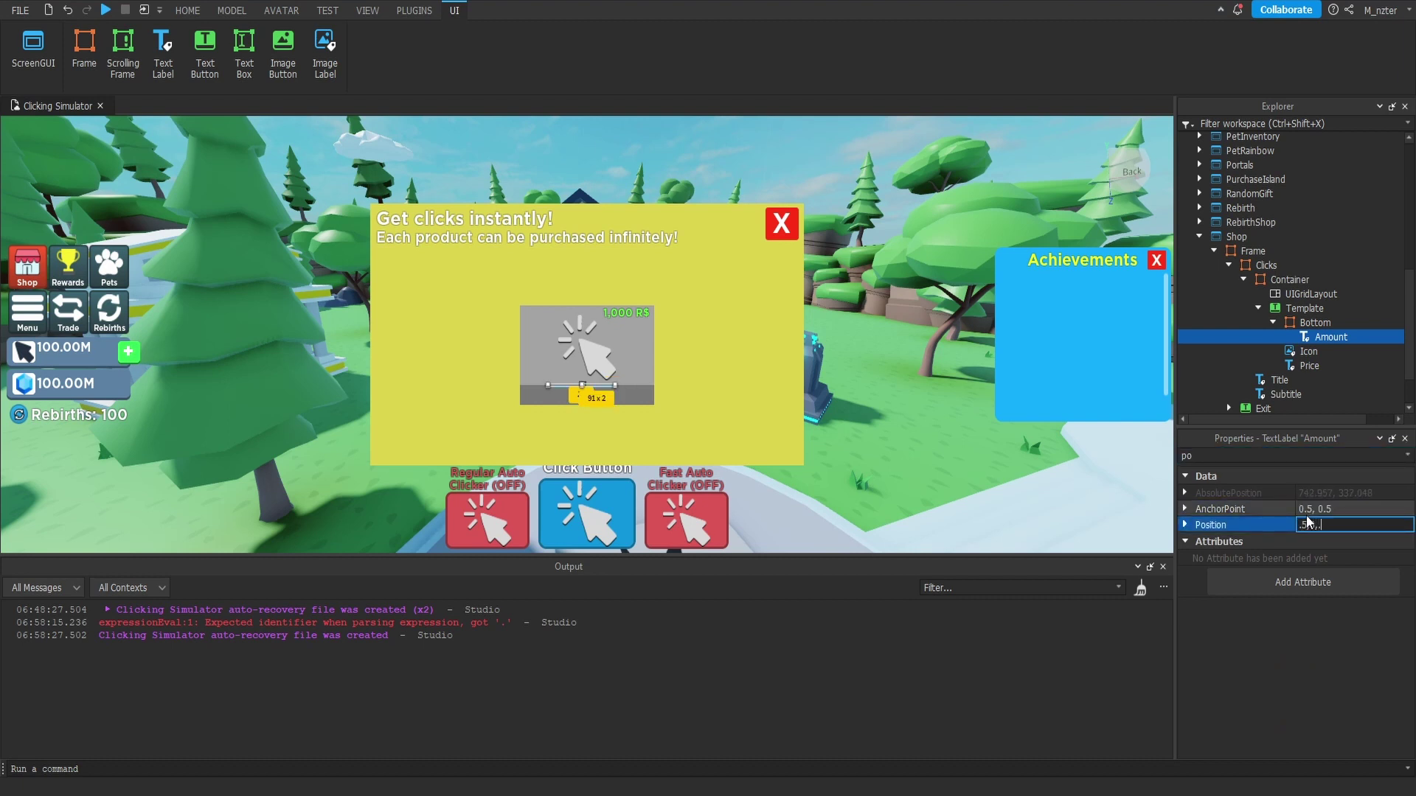
pyautogui.write('5')
pyautogui.press('Return')
# Step: Set the Amount label's size to {0.8, 0},{0.9, 0}
pyautogui.click(1308, 456)
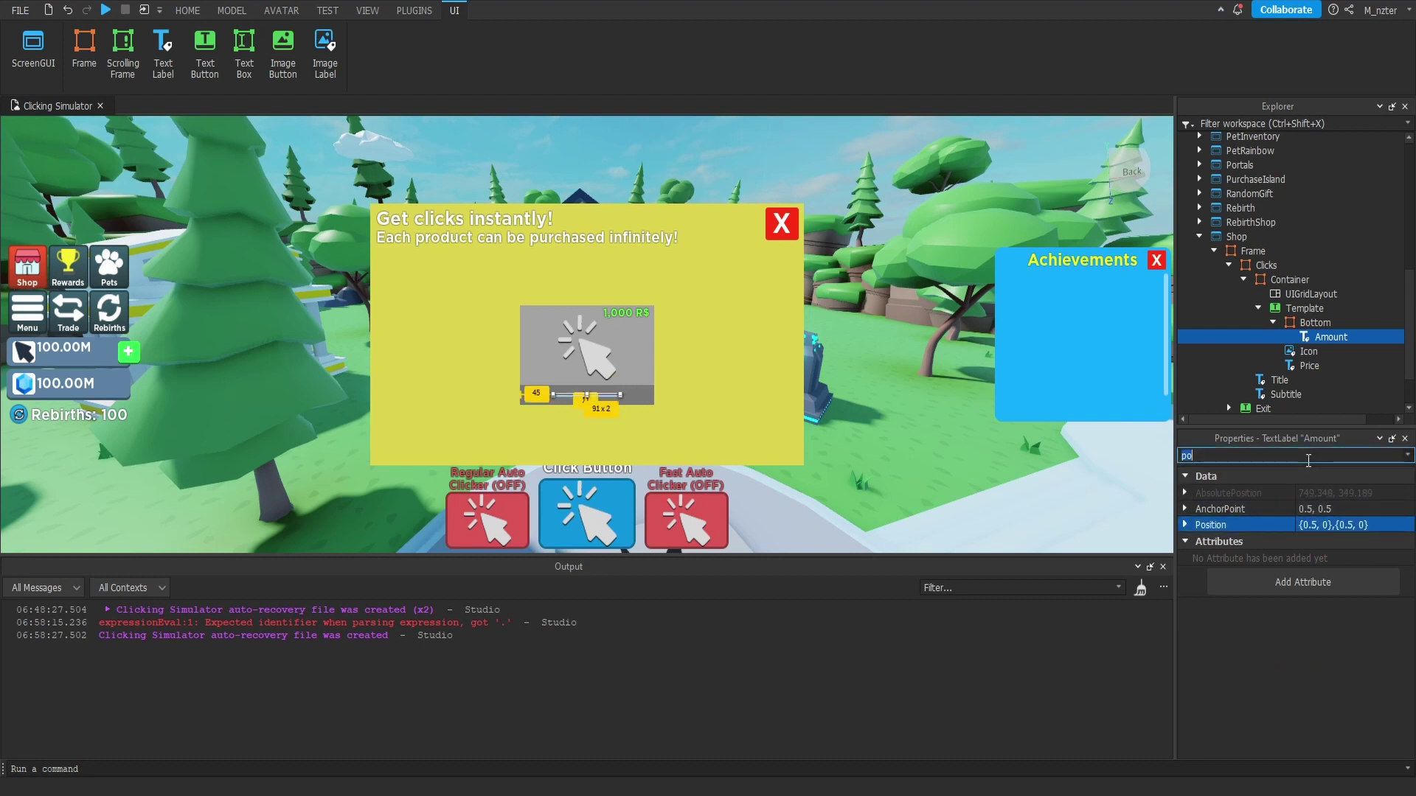
pyautogui.write('size')
pyautogui.click(1320, 541)
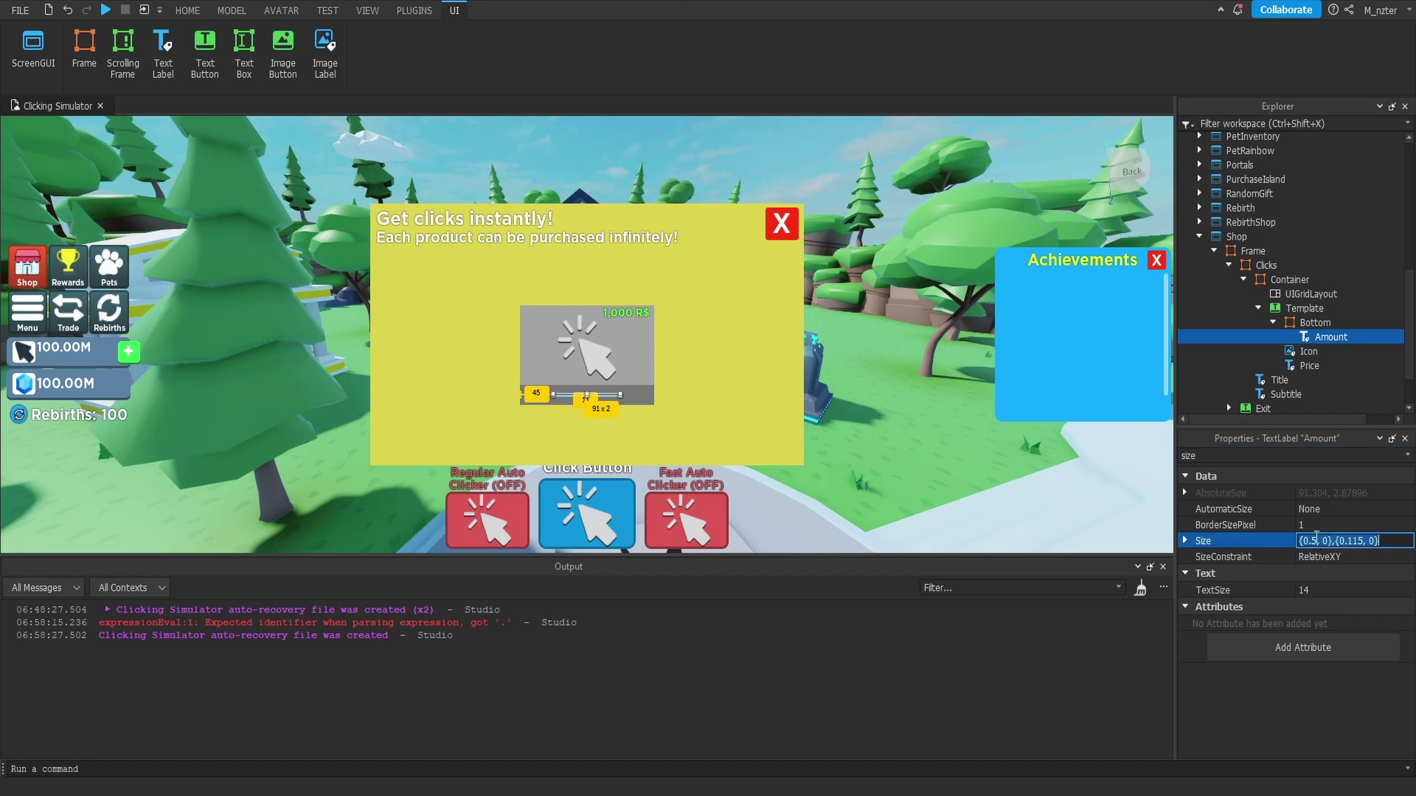
pyautogui.click(1319, 541)
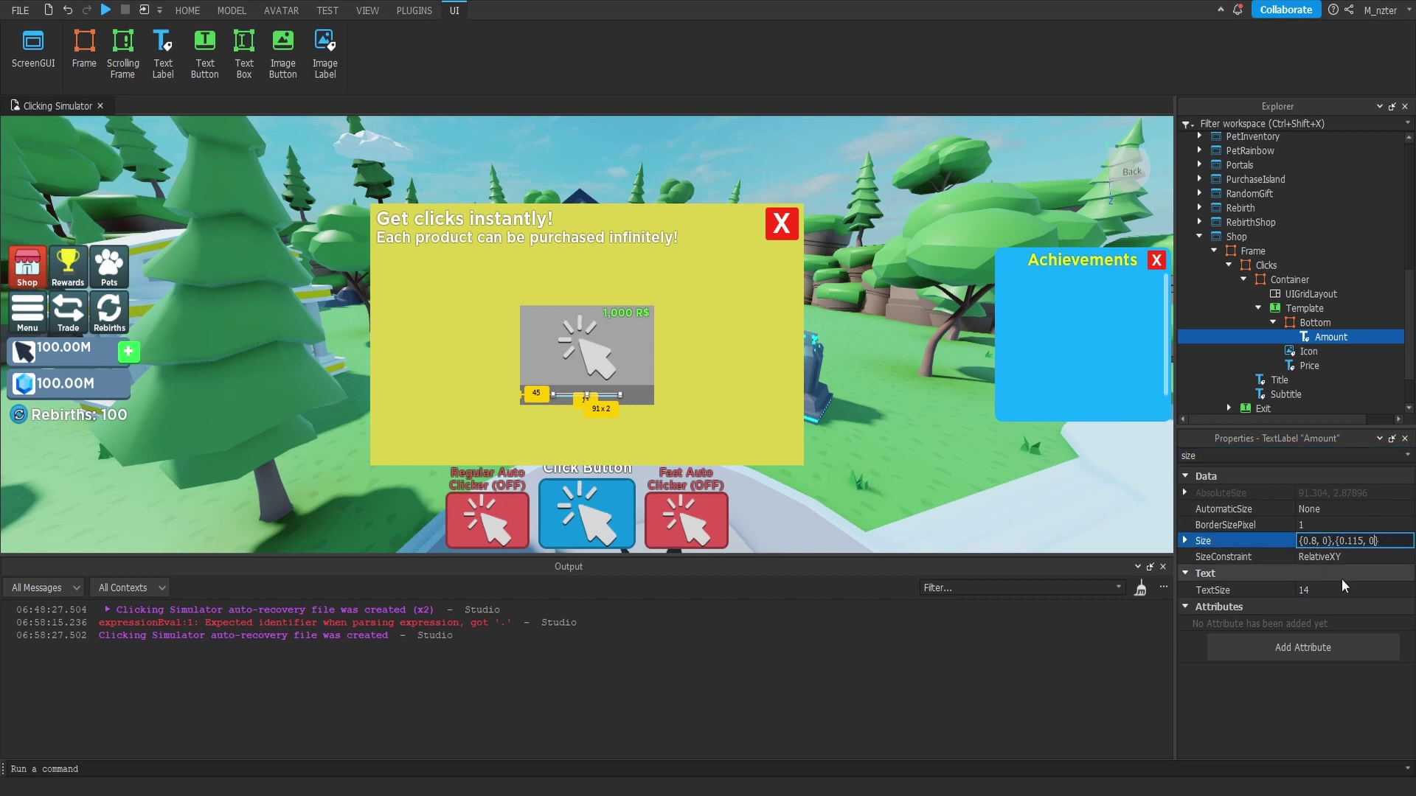
pyautogui.write('8')
pyautogui.press('Return')
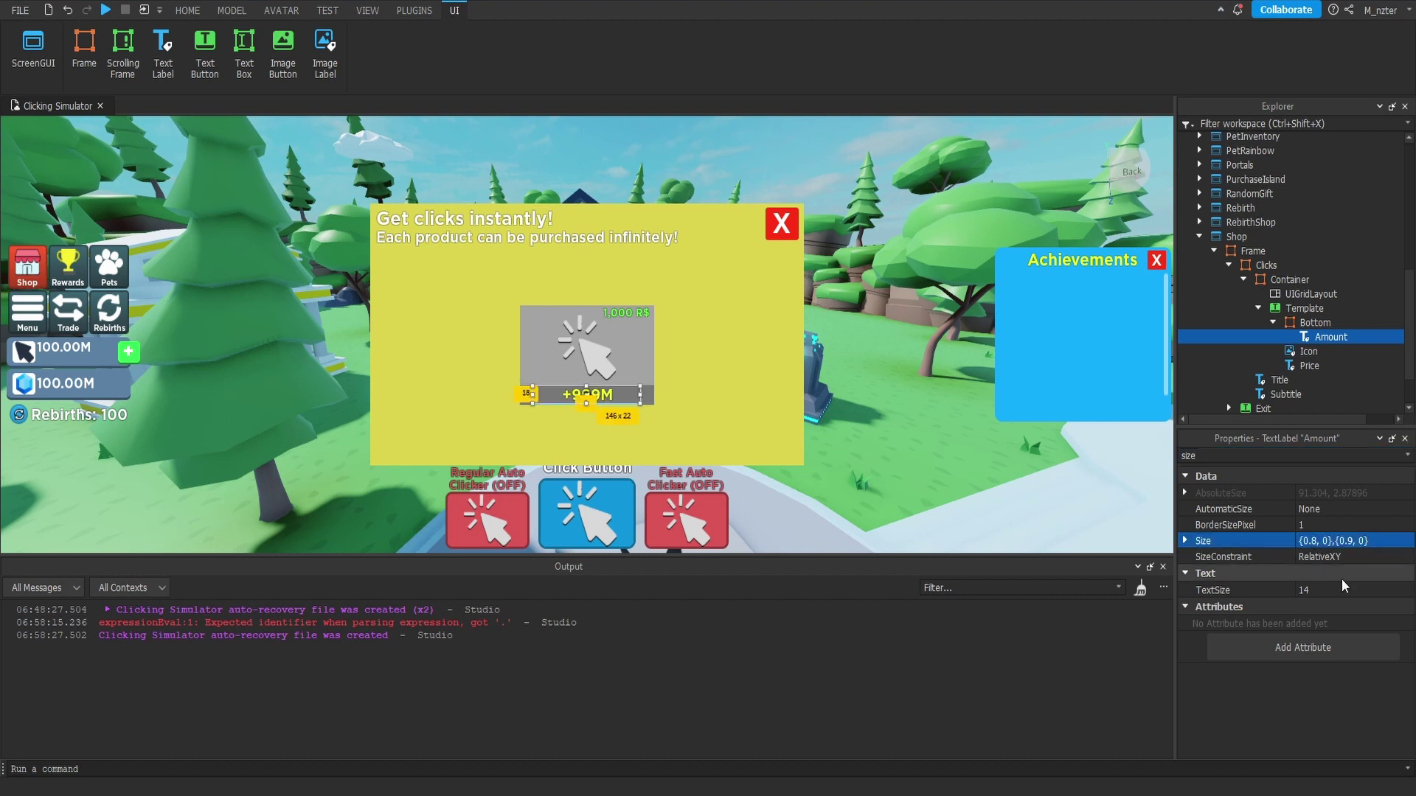
pyautogui.keyDown('ctrl'); pyautogui.click(1328, 337); pyautogui.keyUp('ctrl')
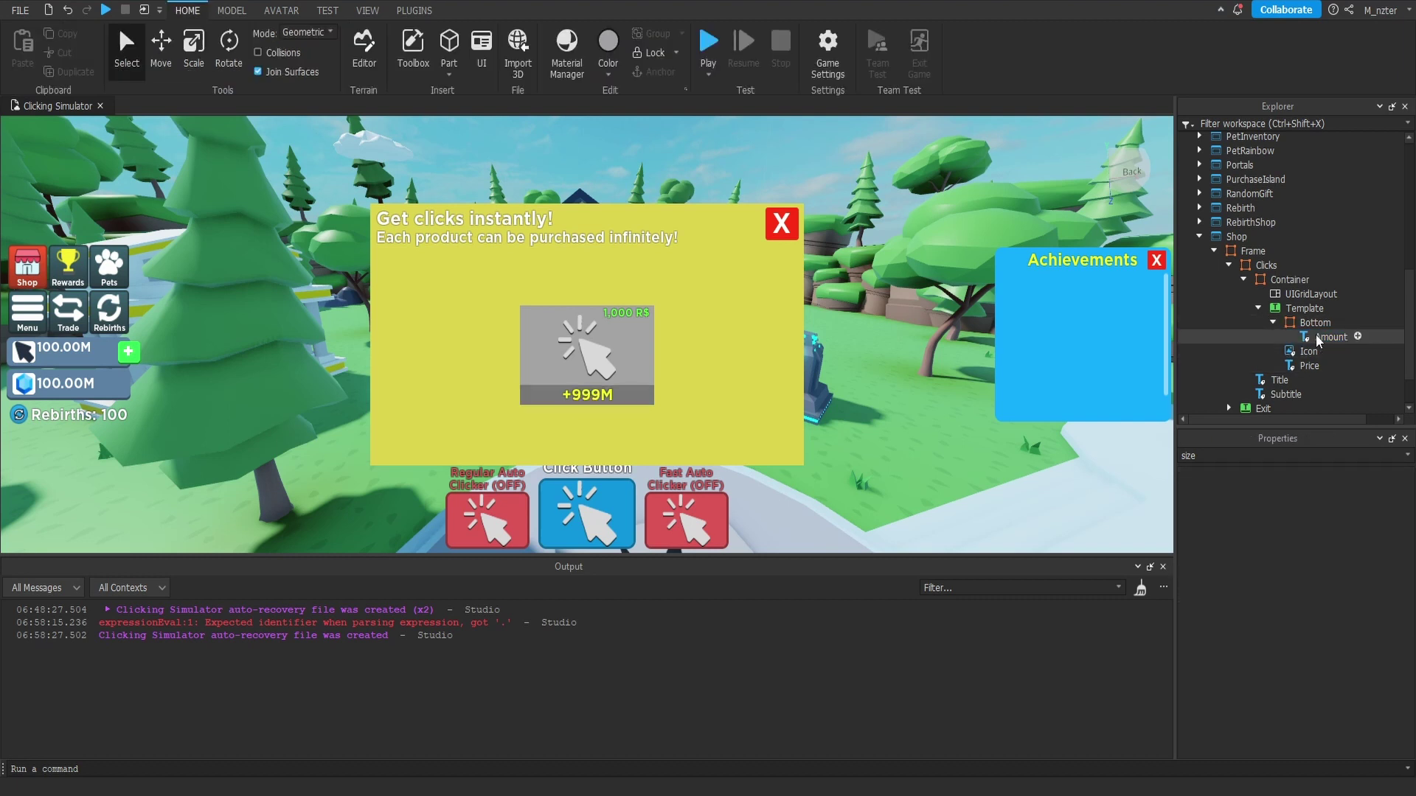
# Step: Add a UICorner to the Template button with a corner radius of 0.05, 0
pyautogui.click(1273, 322)
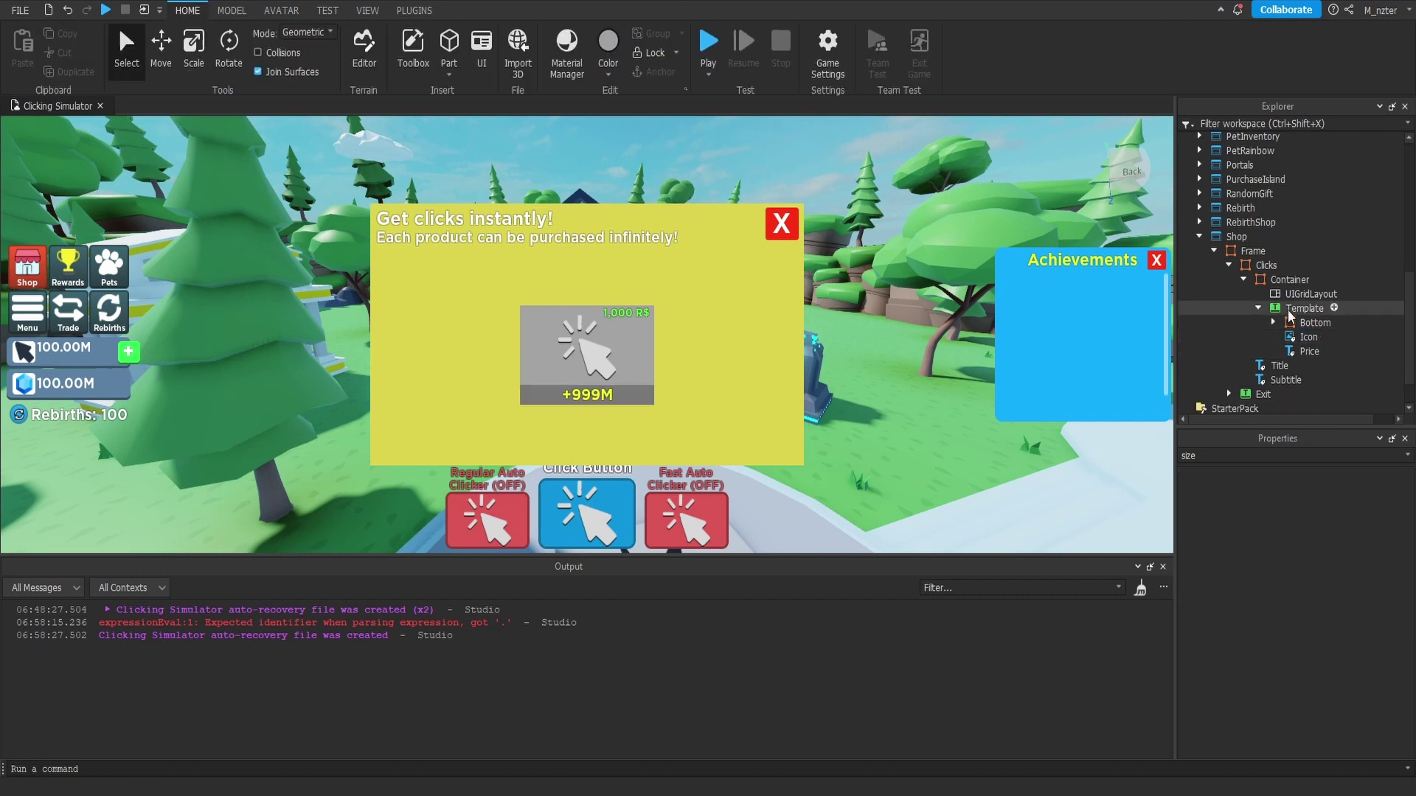
pyautogui.click(1333, 310)
pyautogui.write('uico')
pyautogui.press('Return')
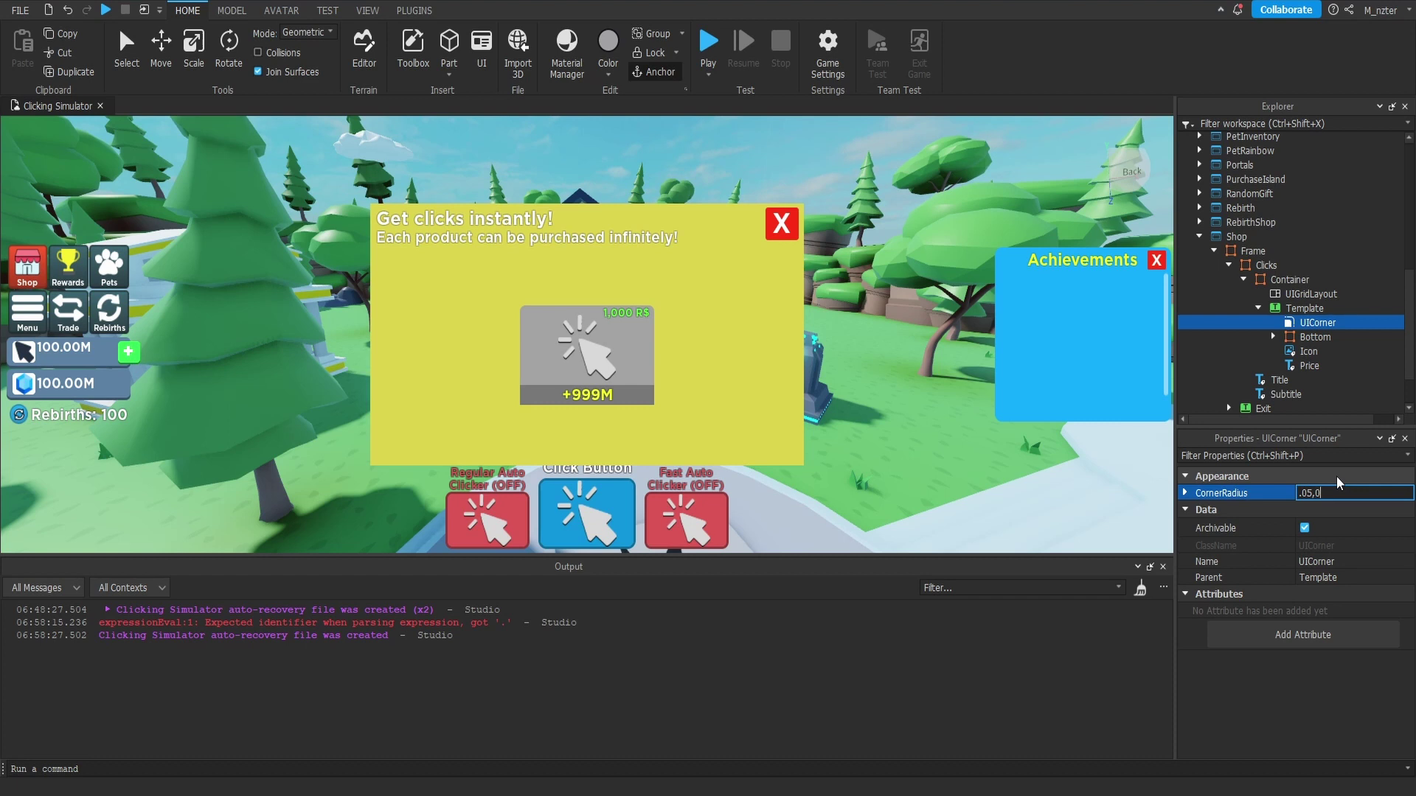
pyautogui.press('Return')
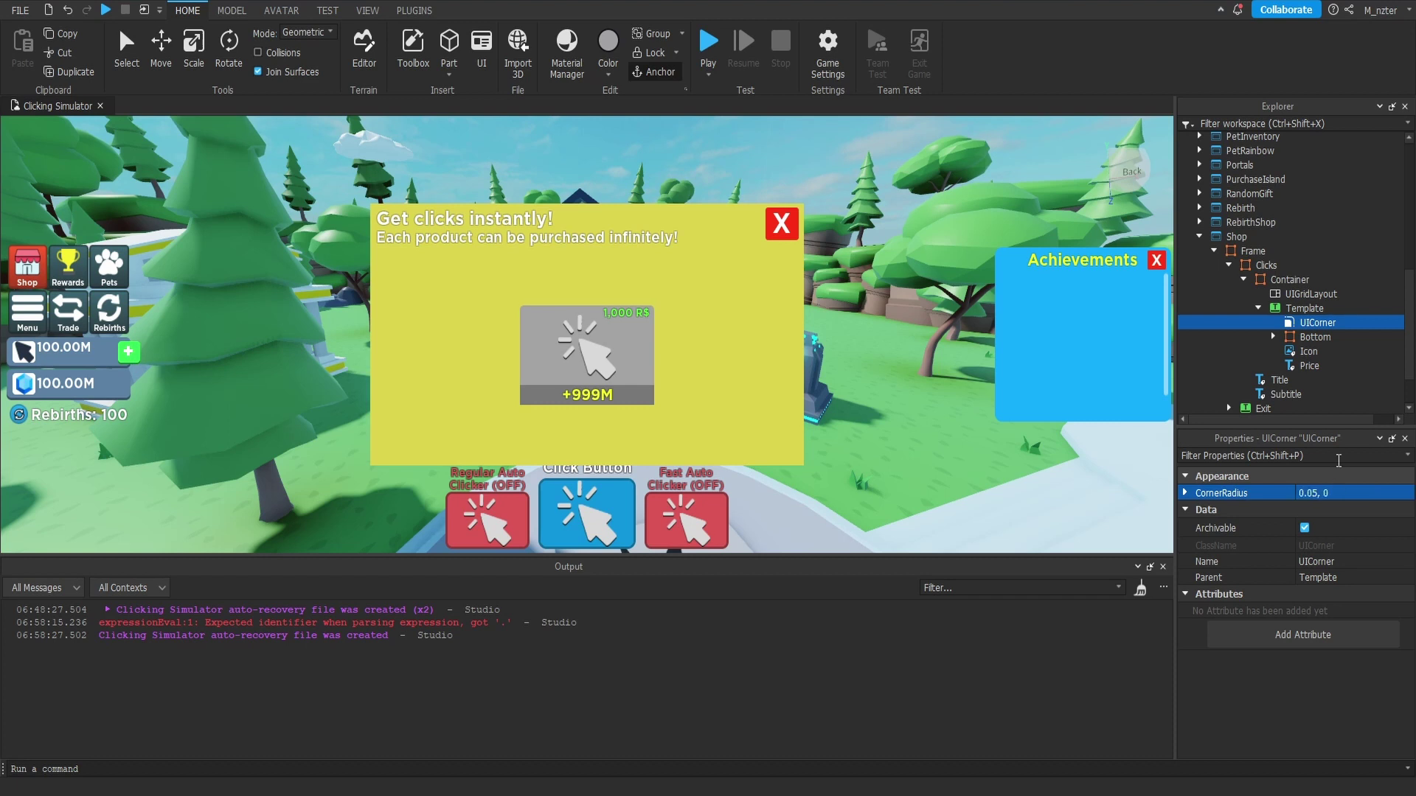
# Step: Copy the Template's UICorner into the Bottom frame and set the copy's corner radius to 0.2, 0
pyautogui.hotkey('ctrl', 'd')
pyautogui.moveTo(1318, 339); pyautogui.dragTo(1330, 352)
pyautogui.click(1312, 493)
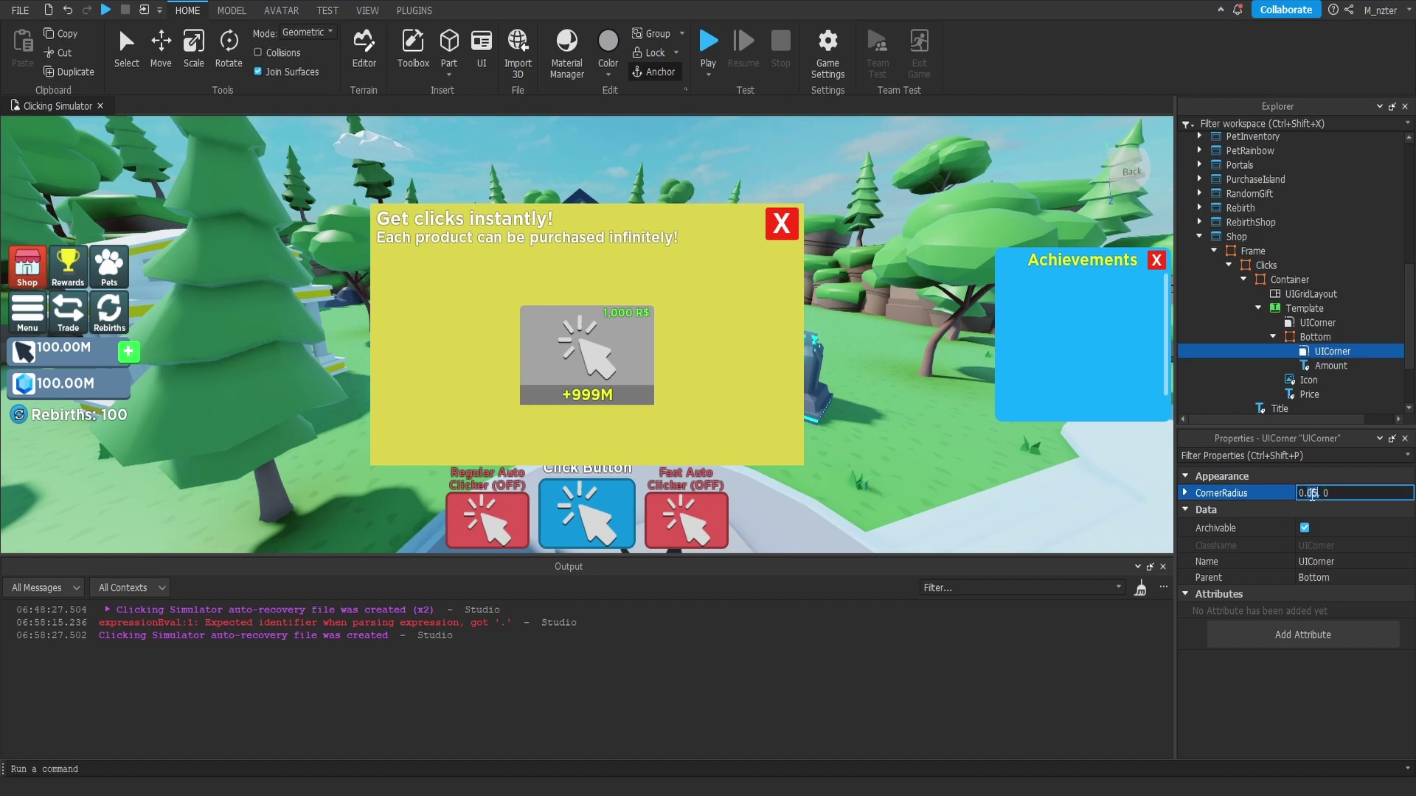
pyautogui.write('2')
pyautogui.press('Return')
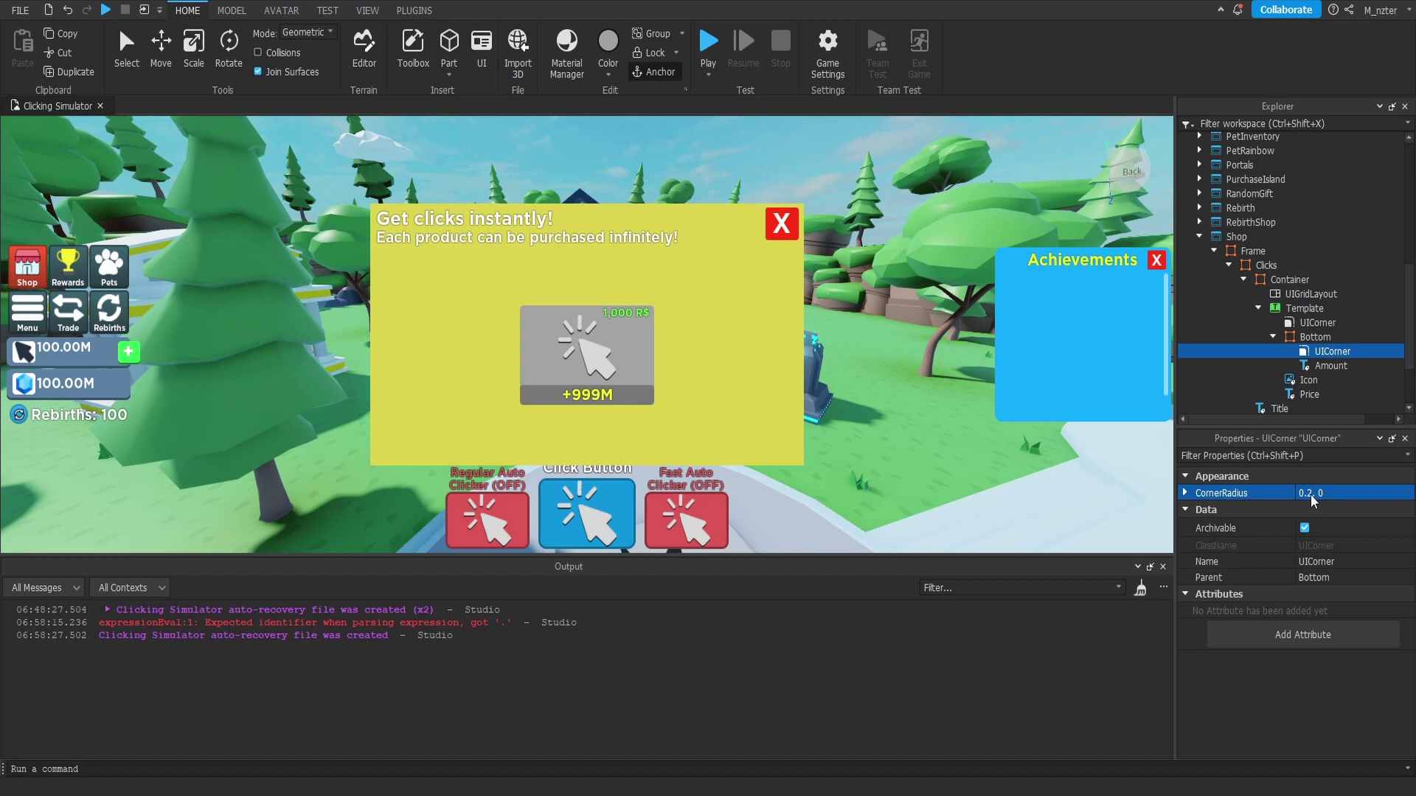
# Step: Test the product grid by filling it with five duplicates of the Template button, and delete the duplicates
pyautogui.doubleClick(1307, 309)
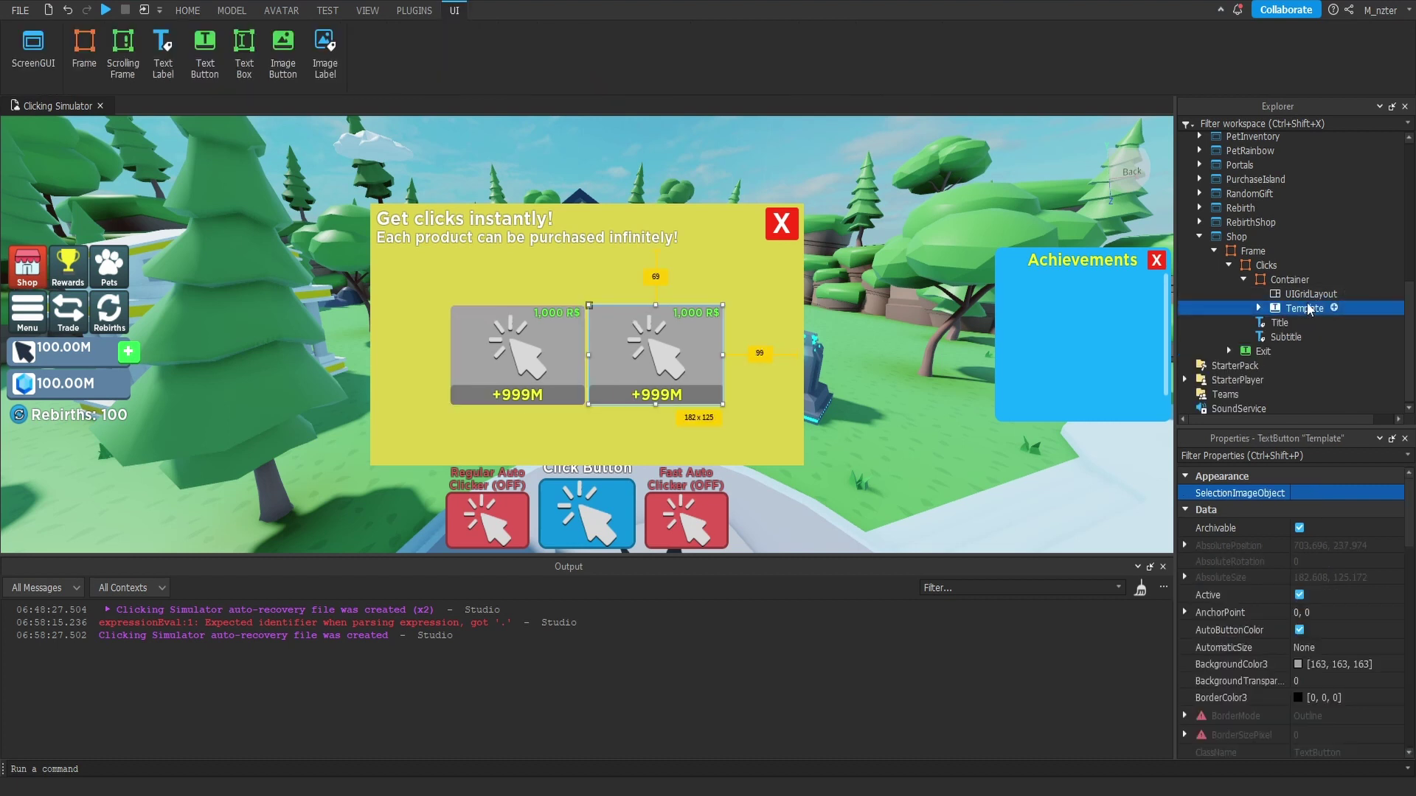
pyautogui.hotkey('ctrl', 'd')
pyautogui.hotkey('ctrl', 'd')
pyautogui.hotkey('ctrl', 'd')
pyautogui.hotkey('ctrl', 'd')
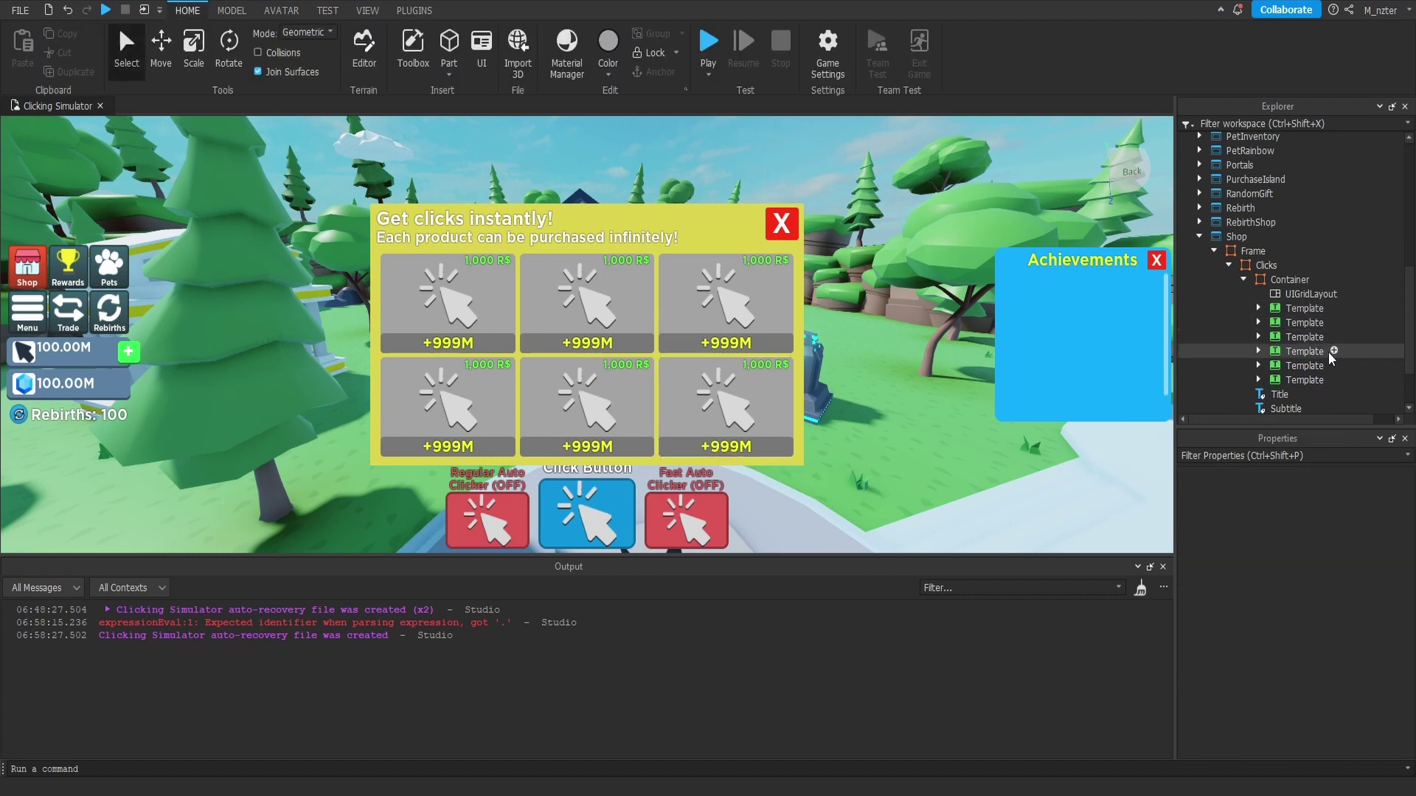
pyautogui.click(1324, 380)
pyautogui.keyDown('shift'); pyautogui.click(1296, 326); pyautogui.keyUp('shift')
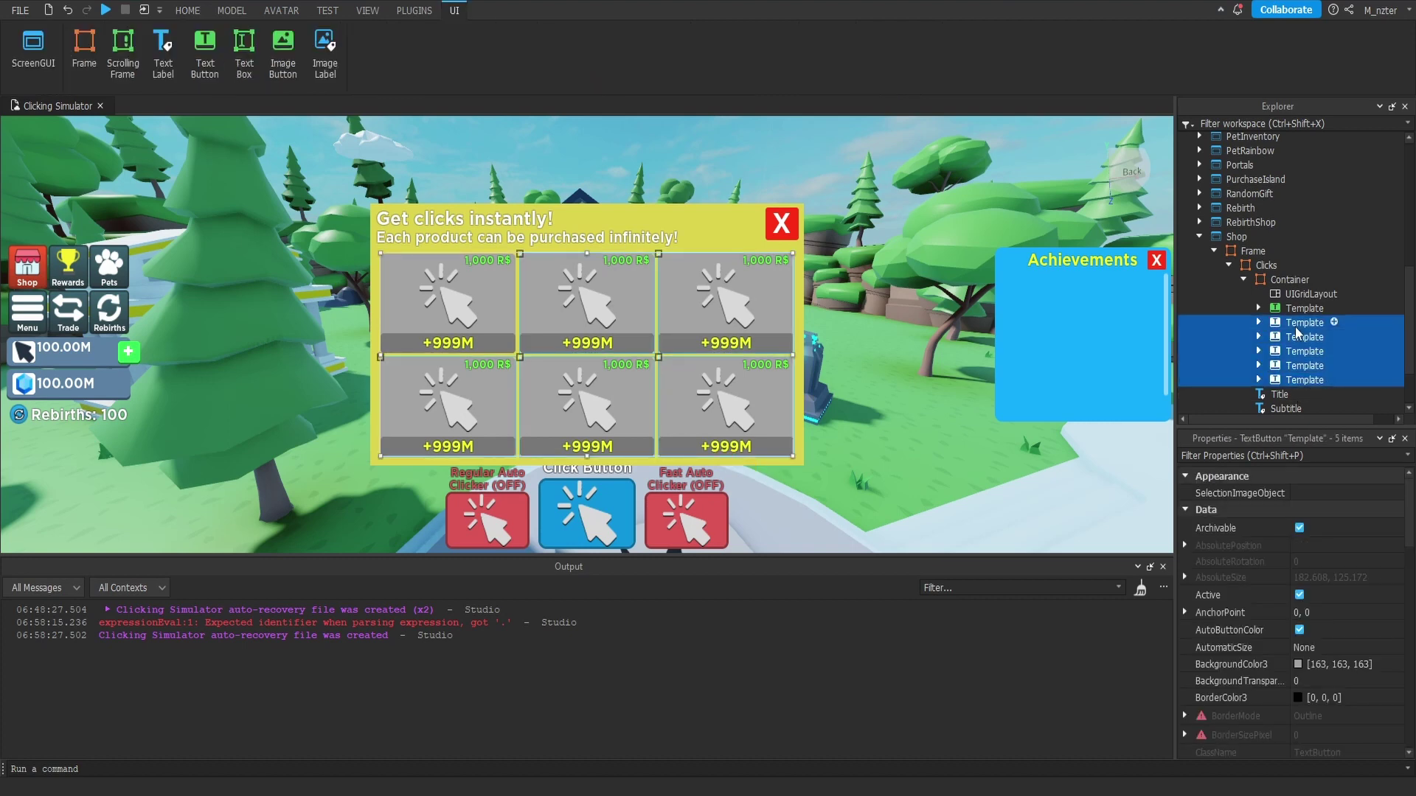
pyautogui.press('Delete')
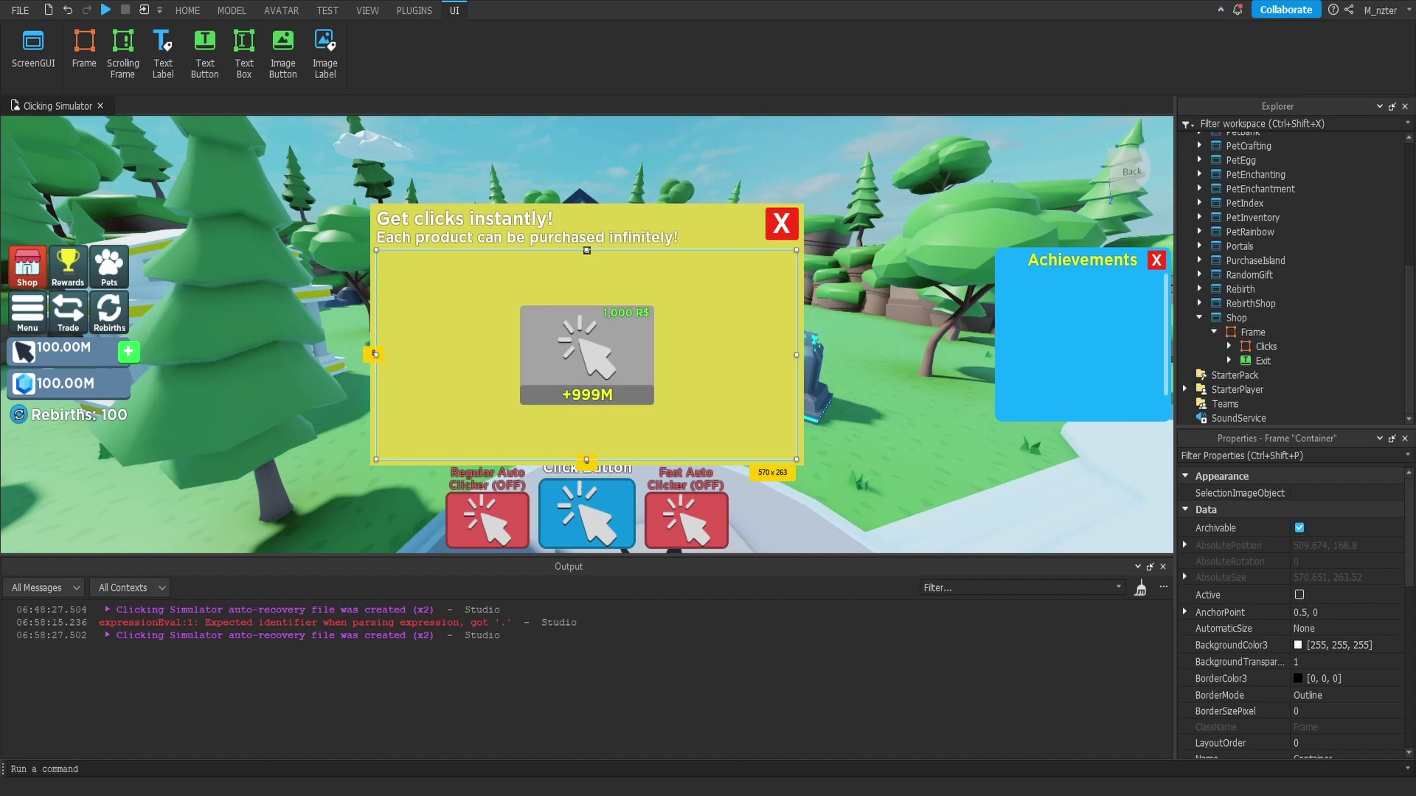
# Step: Add a frame inside the Shop GUI's main Frame and name it Buttons
pyautogui.click(1315, 351)
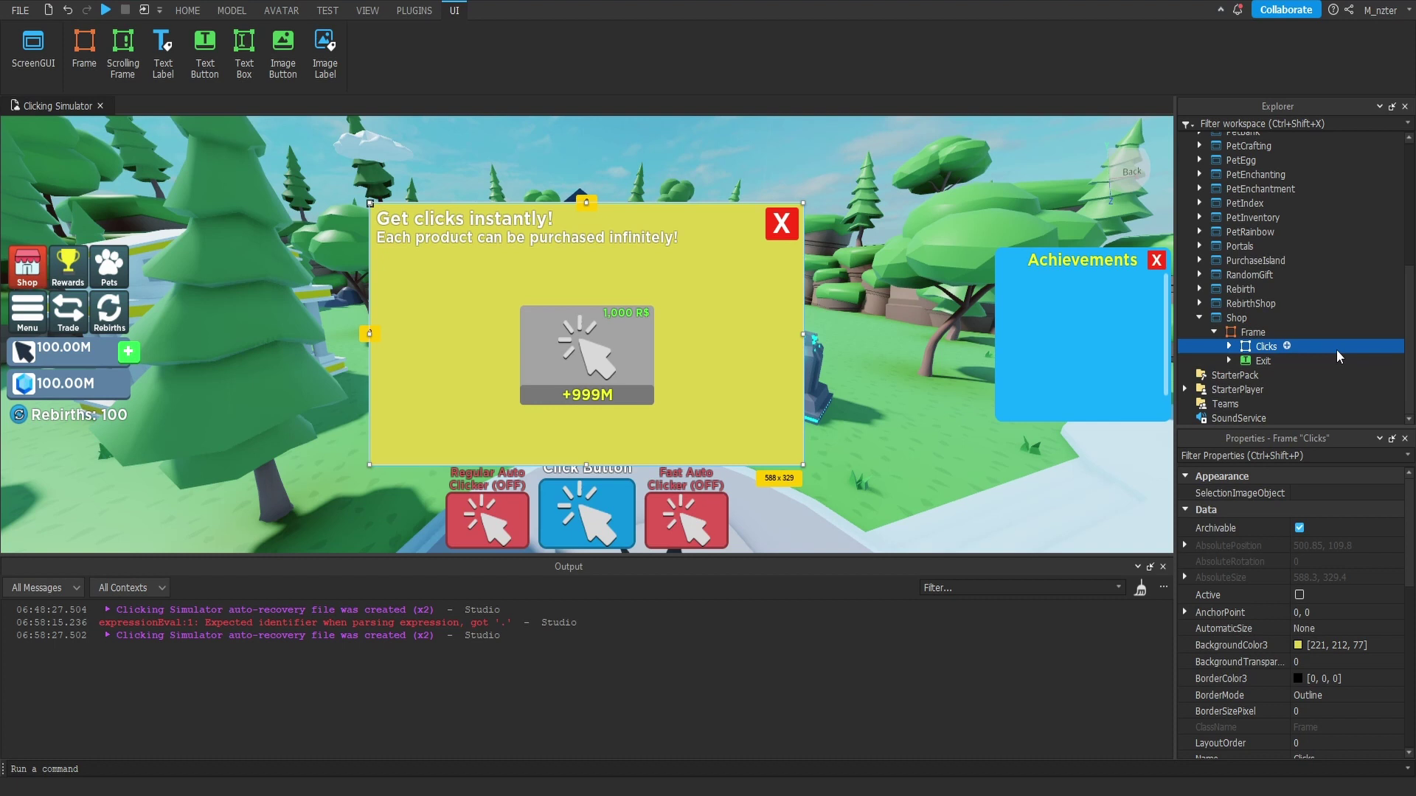
pyautogui.click(1271, 334)
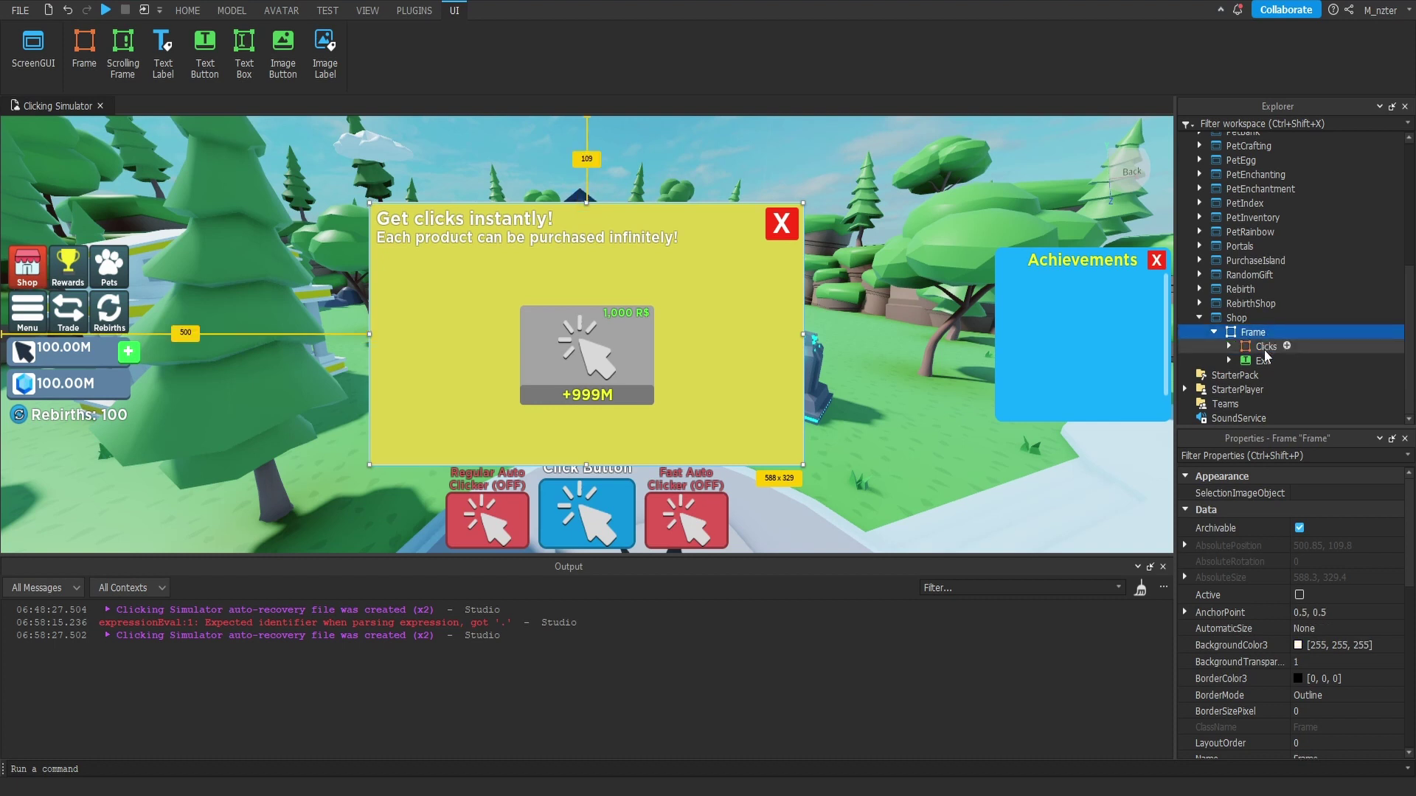
pyautogui.hotkey('ctrl', 'shift', 'p')
pyautogui.write('bac')
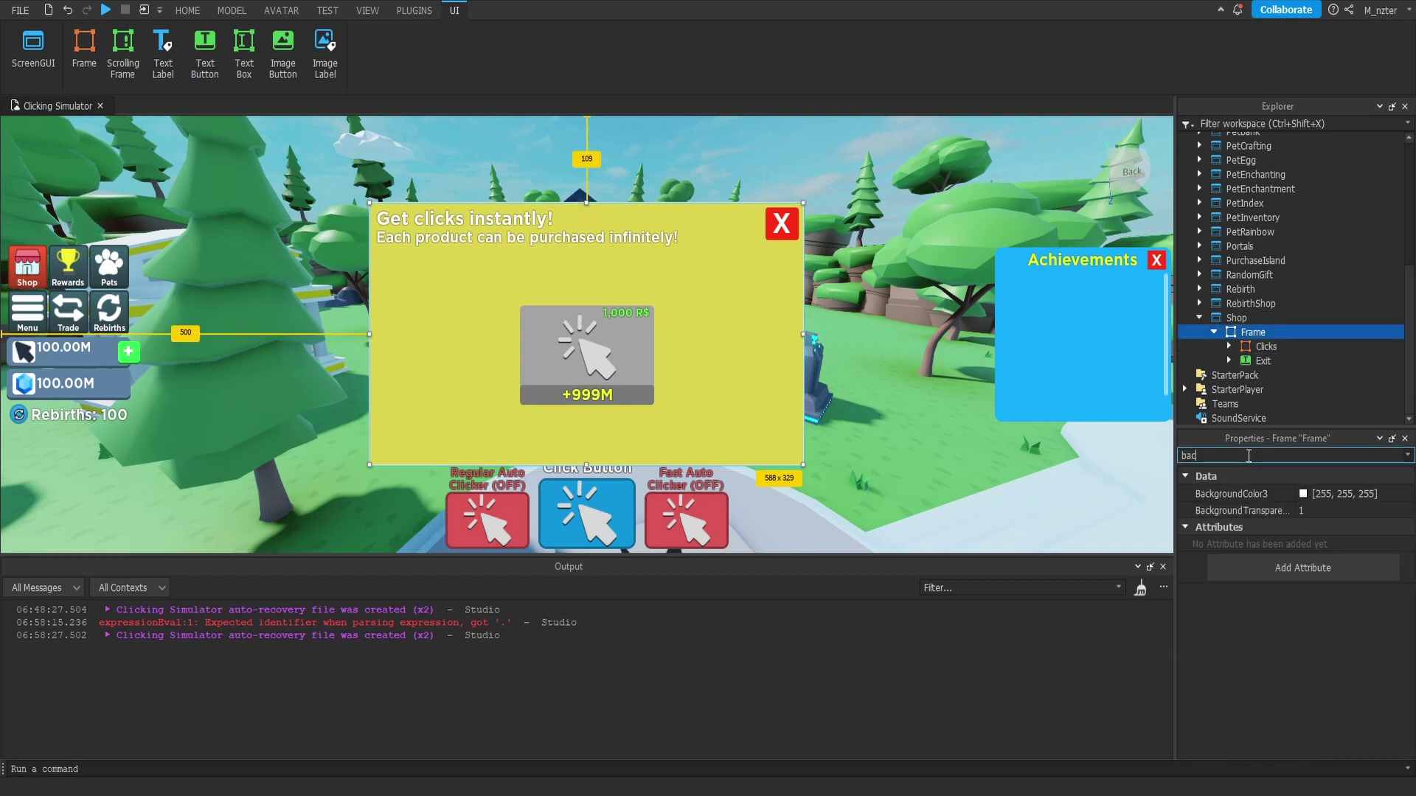
pyautogui.click(1263, 346)
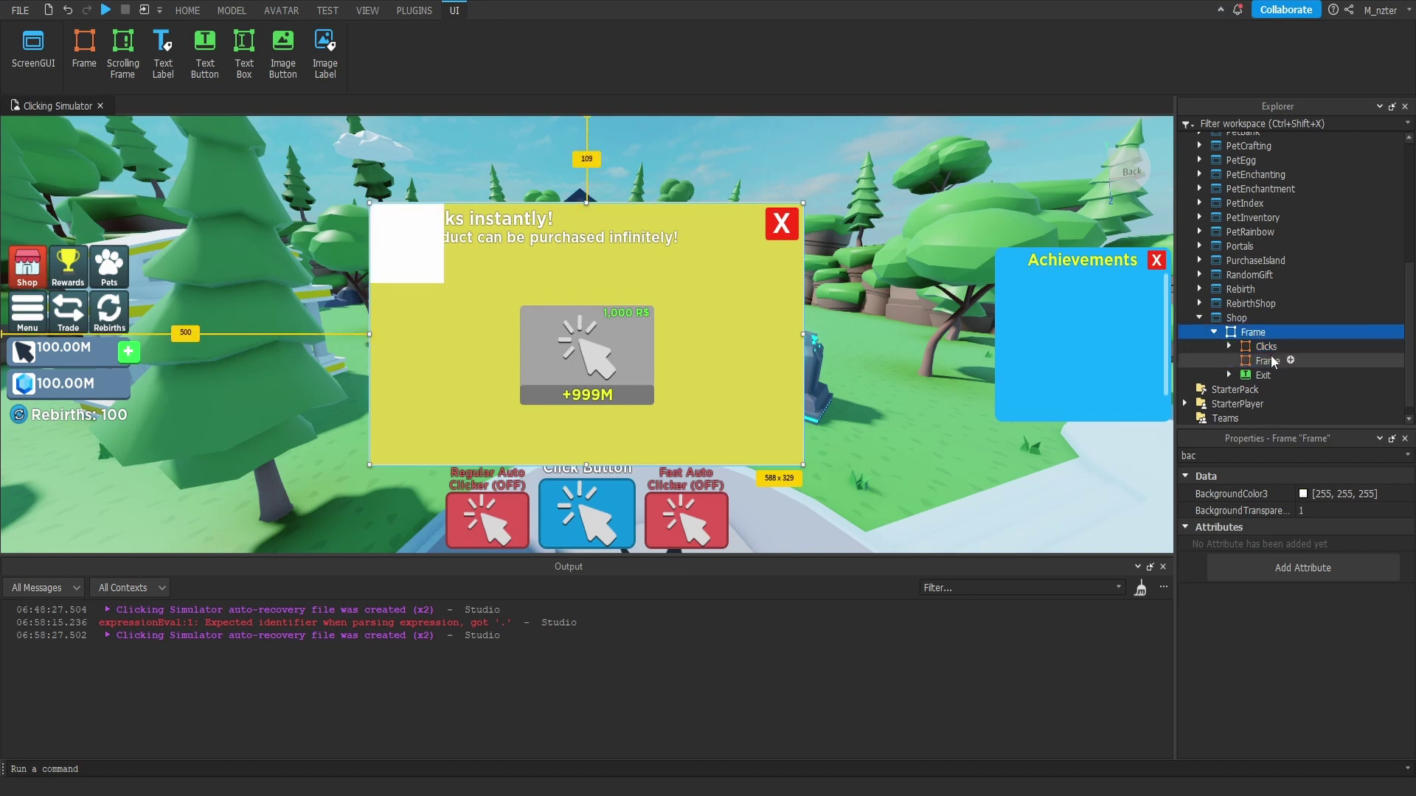
pyautogui.doubleClick(1272, 360)
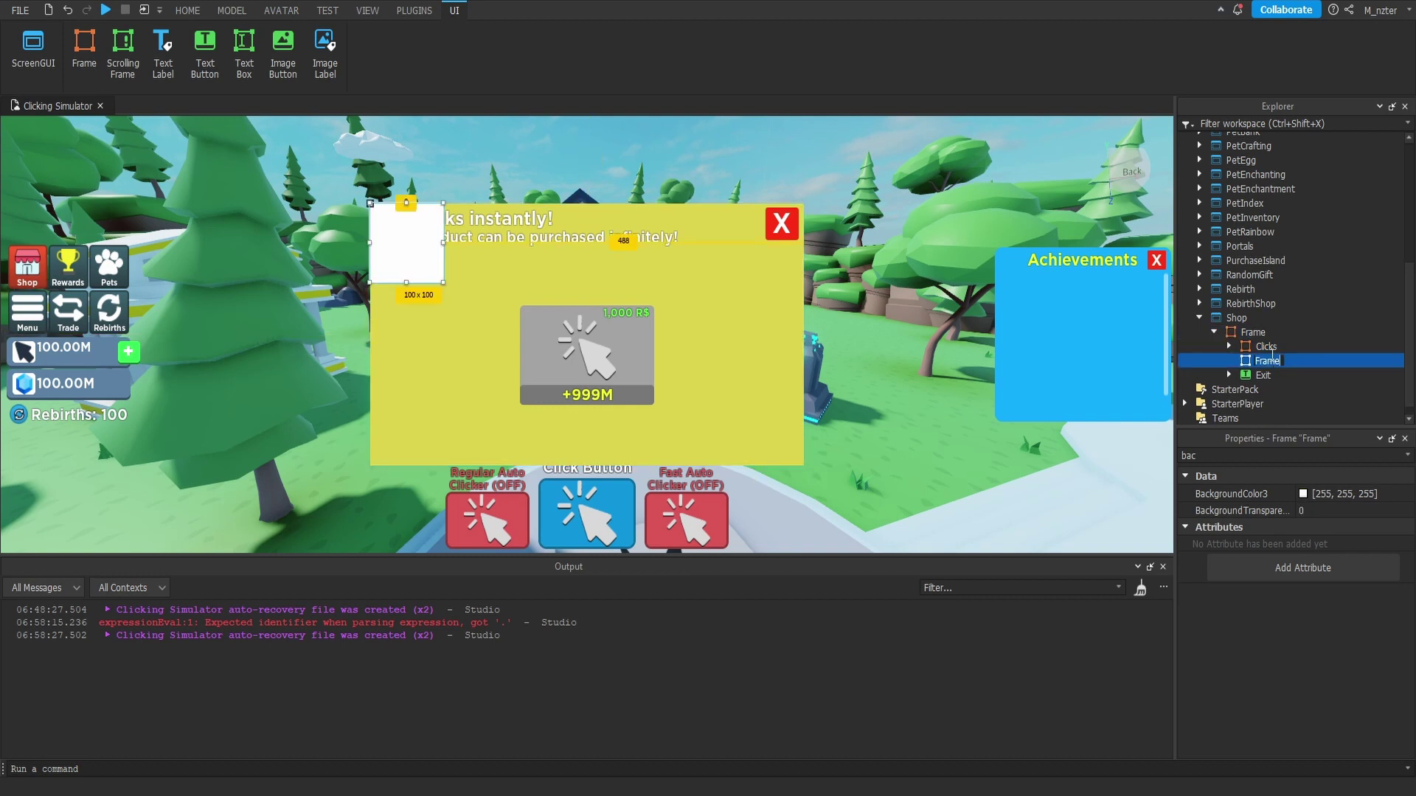
pyautogui.write('Buttons')
pyautogui.press('Return')
# Step: Set the Buttons frame's size to {0.115, 0},{0.965, 0}
pyautogui.click(1327, 537)
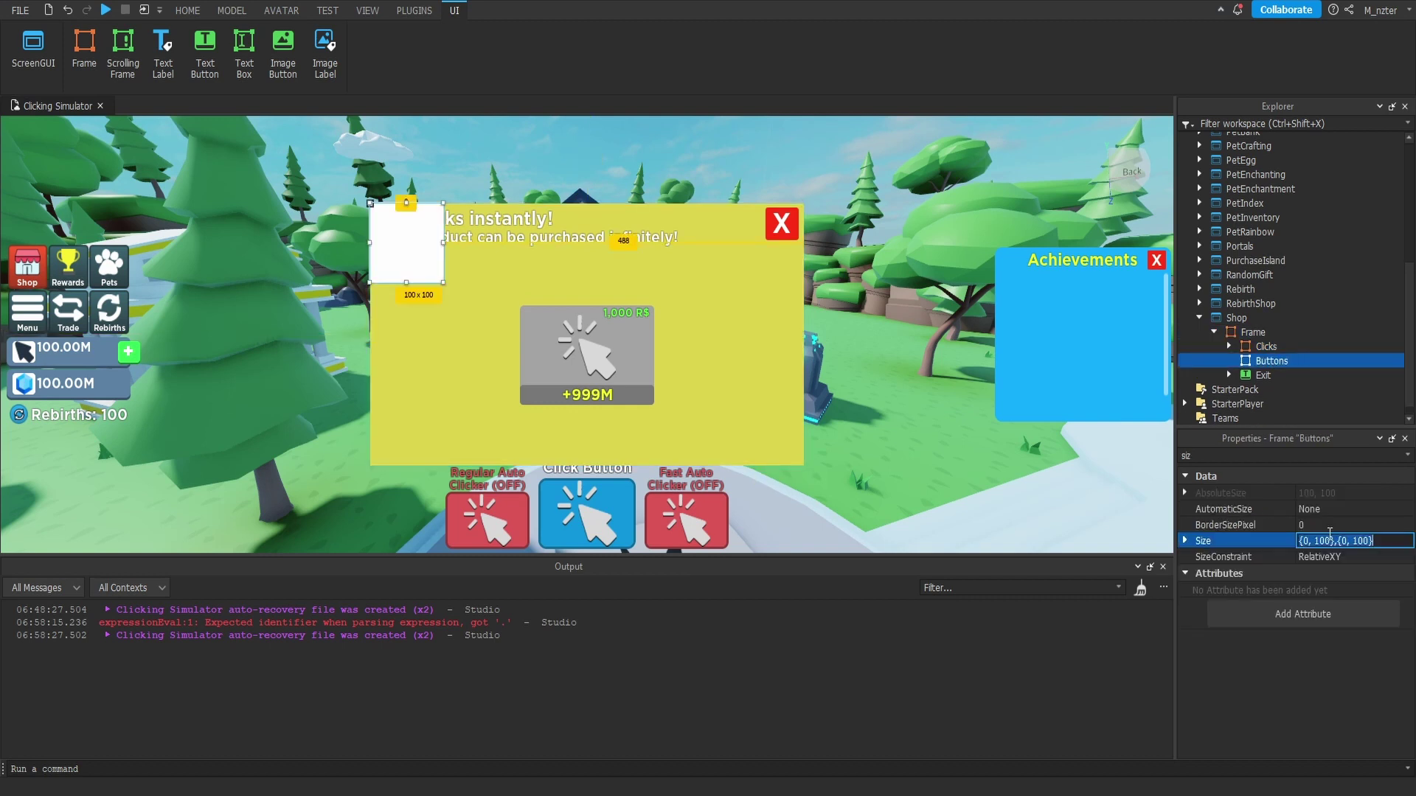
pyautogui.write('.115,0,.965,0')
pyautogui.press('Return')
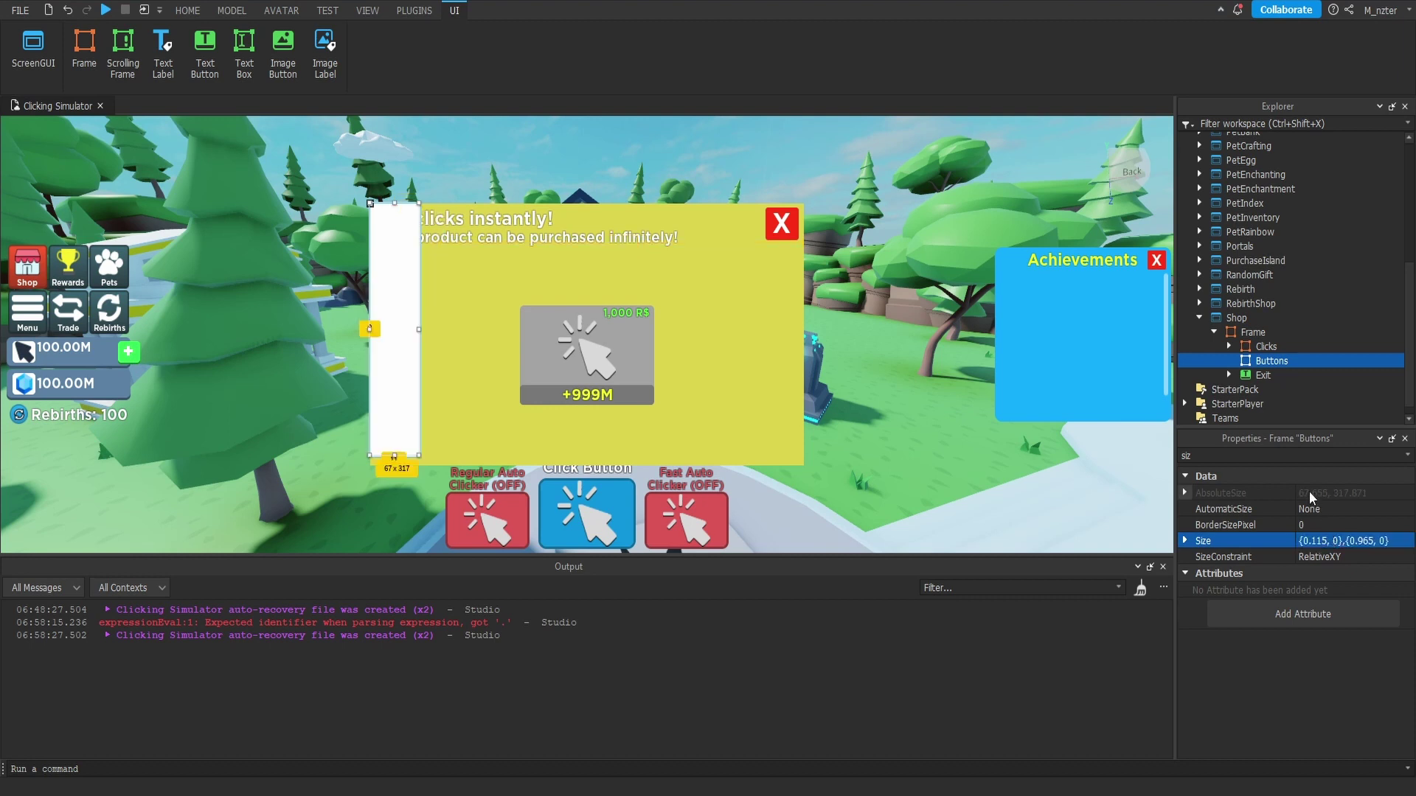
# Step: Set the Buttons frame's anchor point to 0, 0.5 and its position to {0, 0},{0.5, 0}
pyautogui.tripleClick(1298, 456)
pyautogui.write('po')
pyautogui.click(1343, 509)
pyautogui.write('.5')
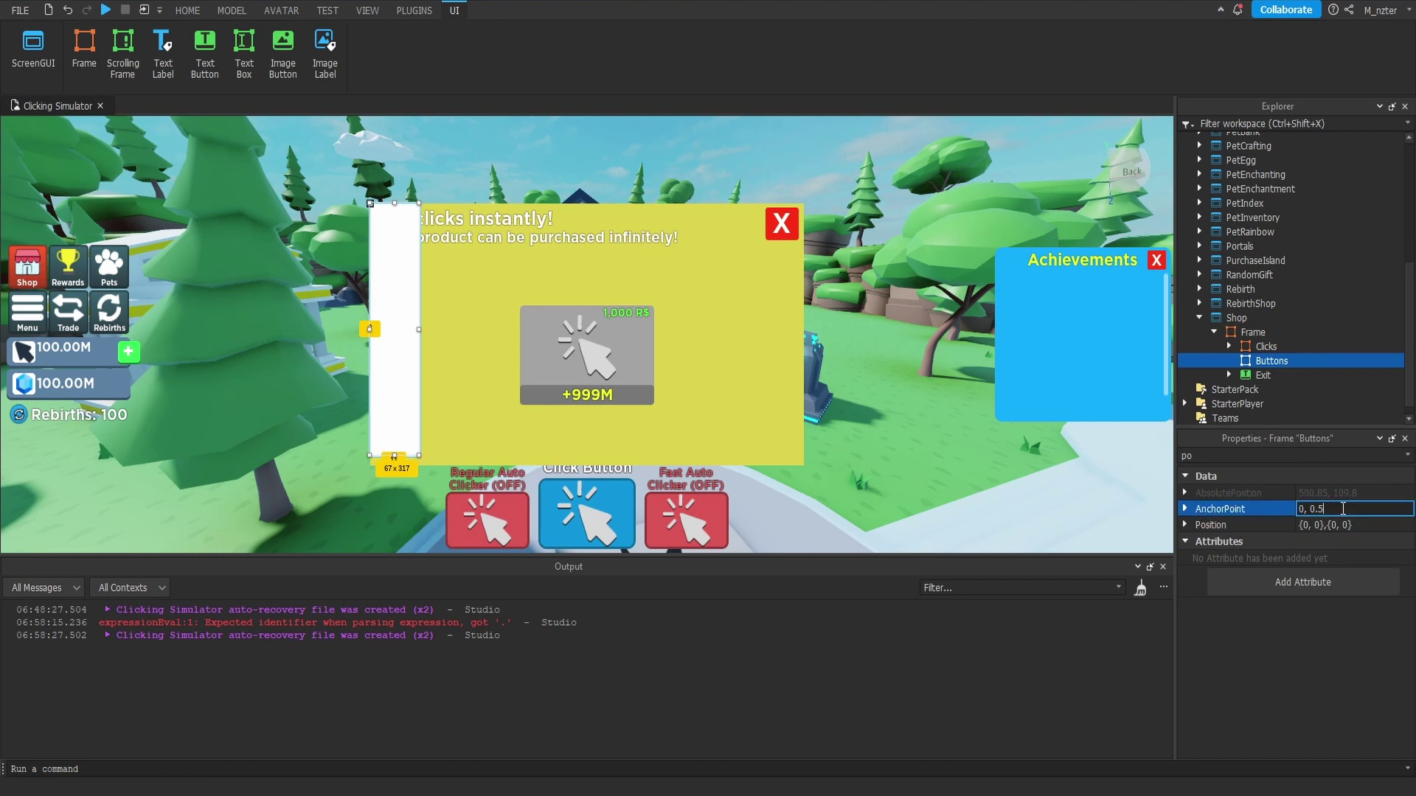
pyautogui.click(1330, 525)
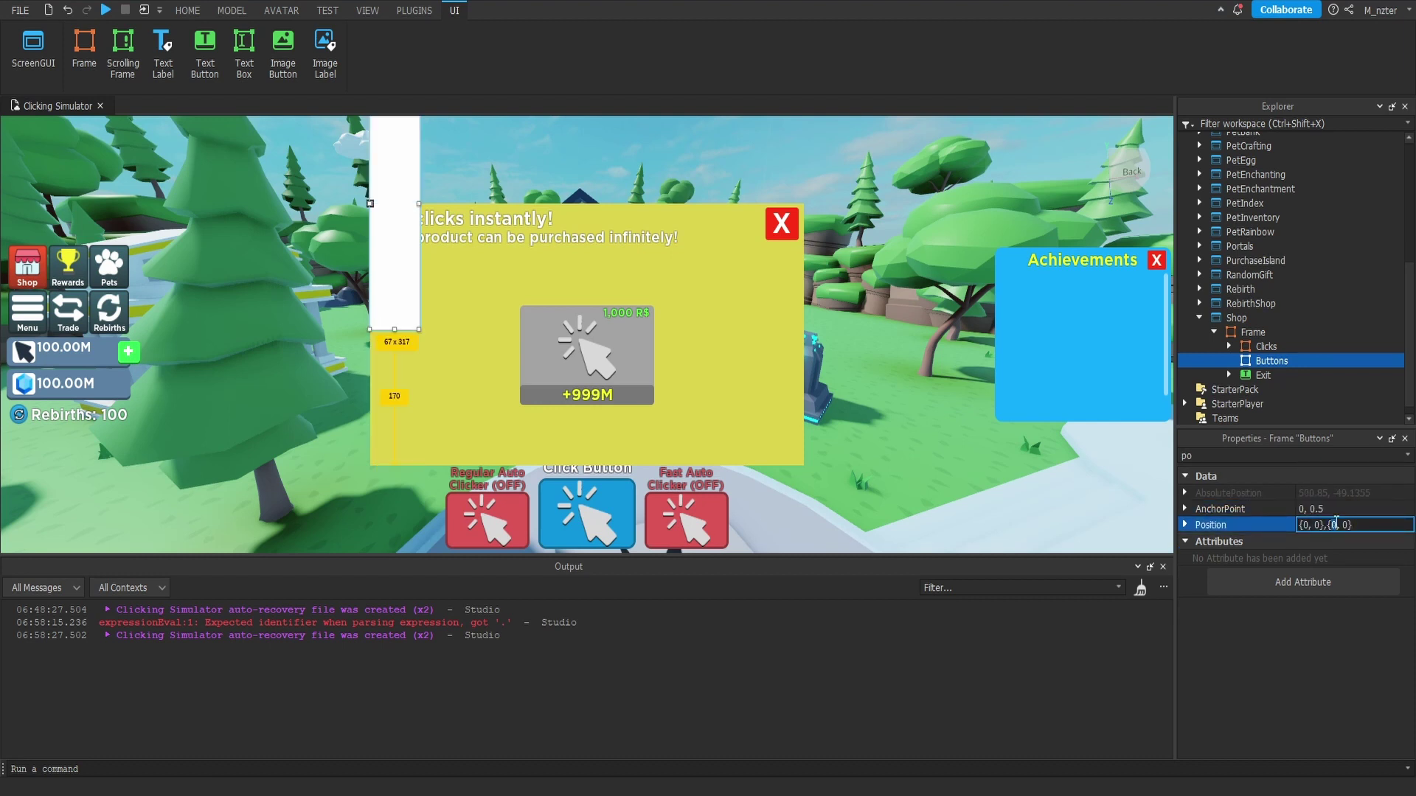
pyautogui.write('.5')
pyautogui.press('Return')
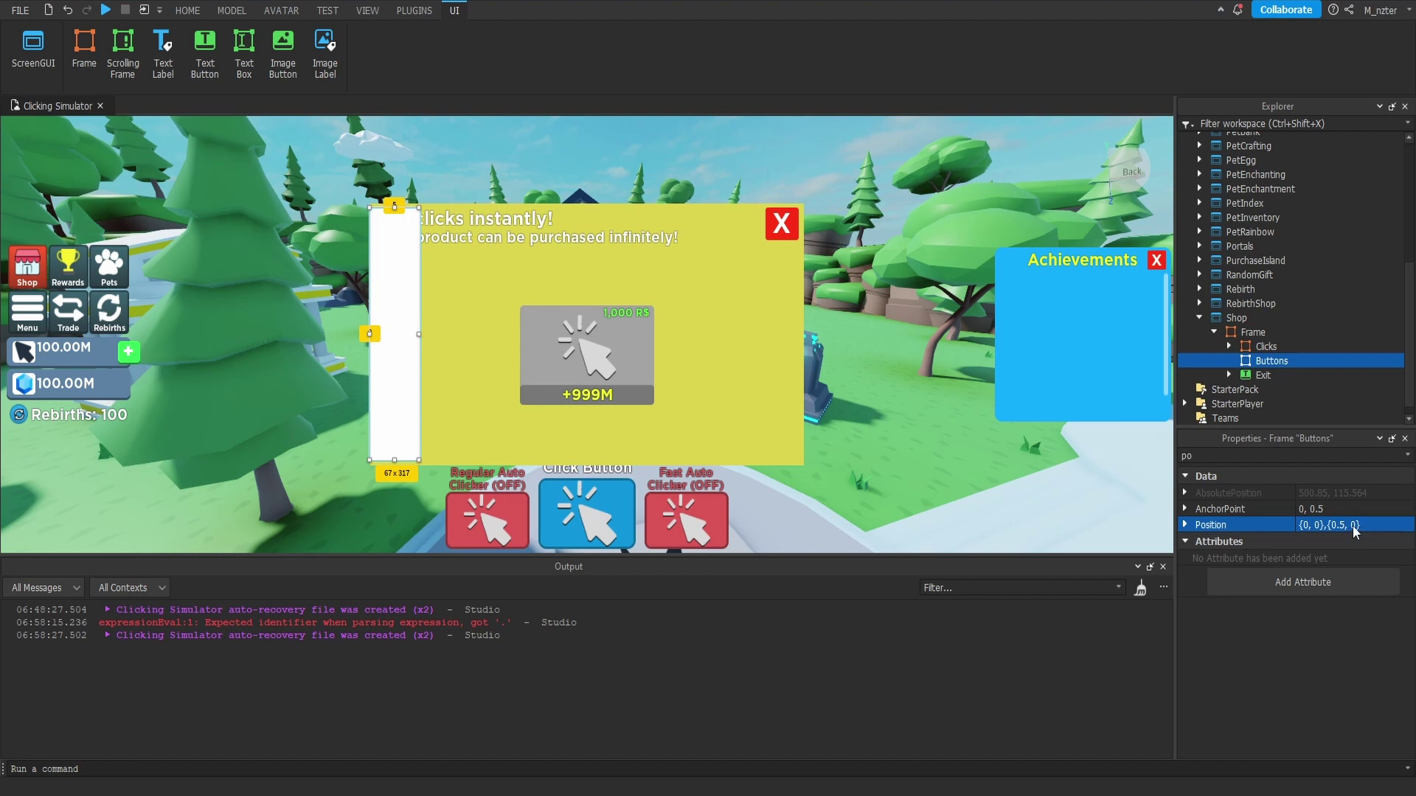
# Step: Move the Buttons frame outside the shop panel by setting its position to {-0.125, 0},{0.5, 0}
pyautogui.click(1302, 524)
pyautogui.press('BackSpace')
pyautogui.write('-0.12')
pyautogui.write('5')
pyautogui.press('Return')
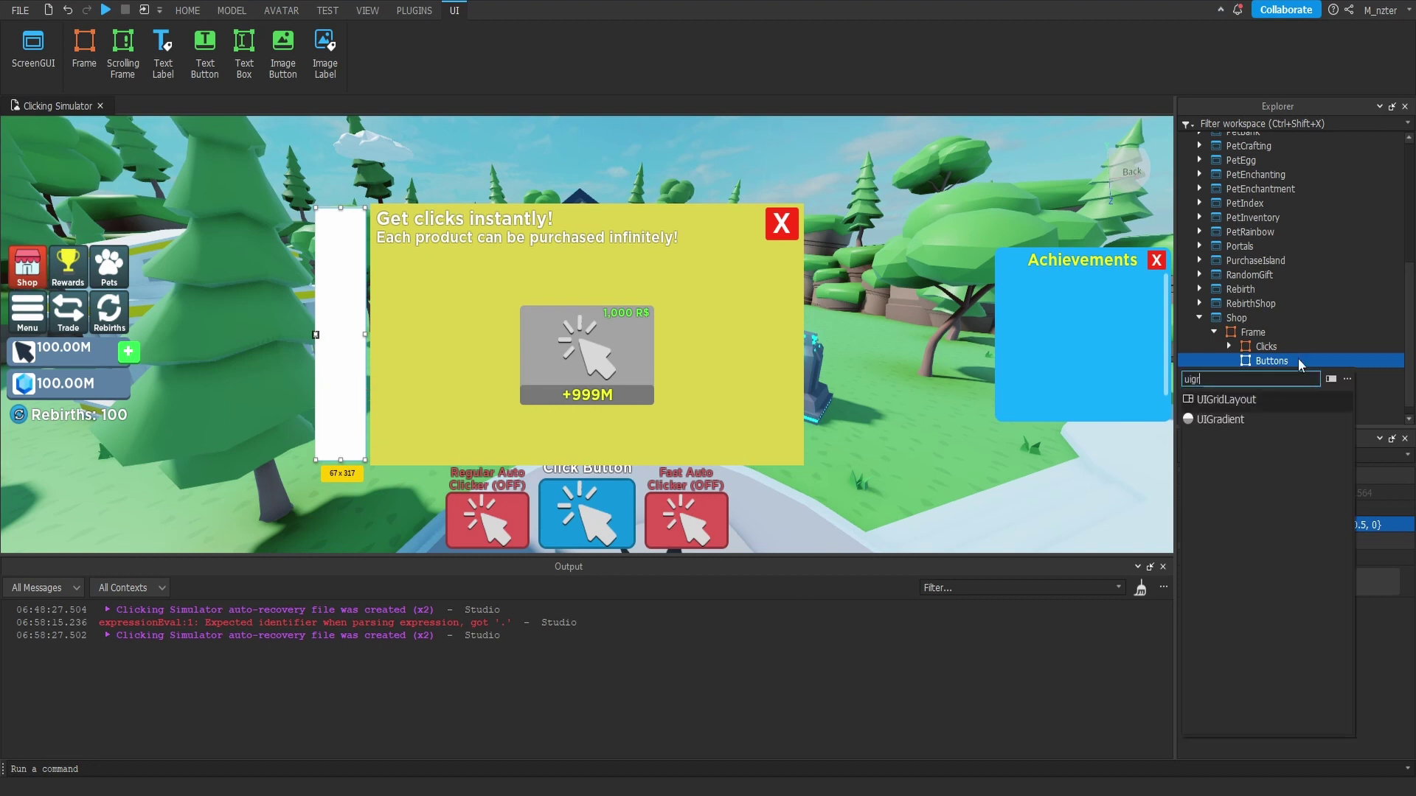
# Step: Add a UIGridLayout and an ImageButton to the Buttons frame
pyautogui.press('Return')
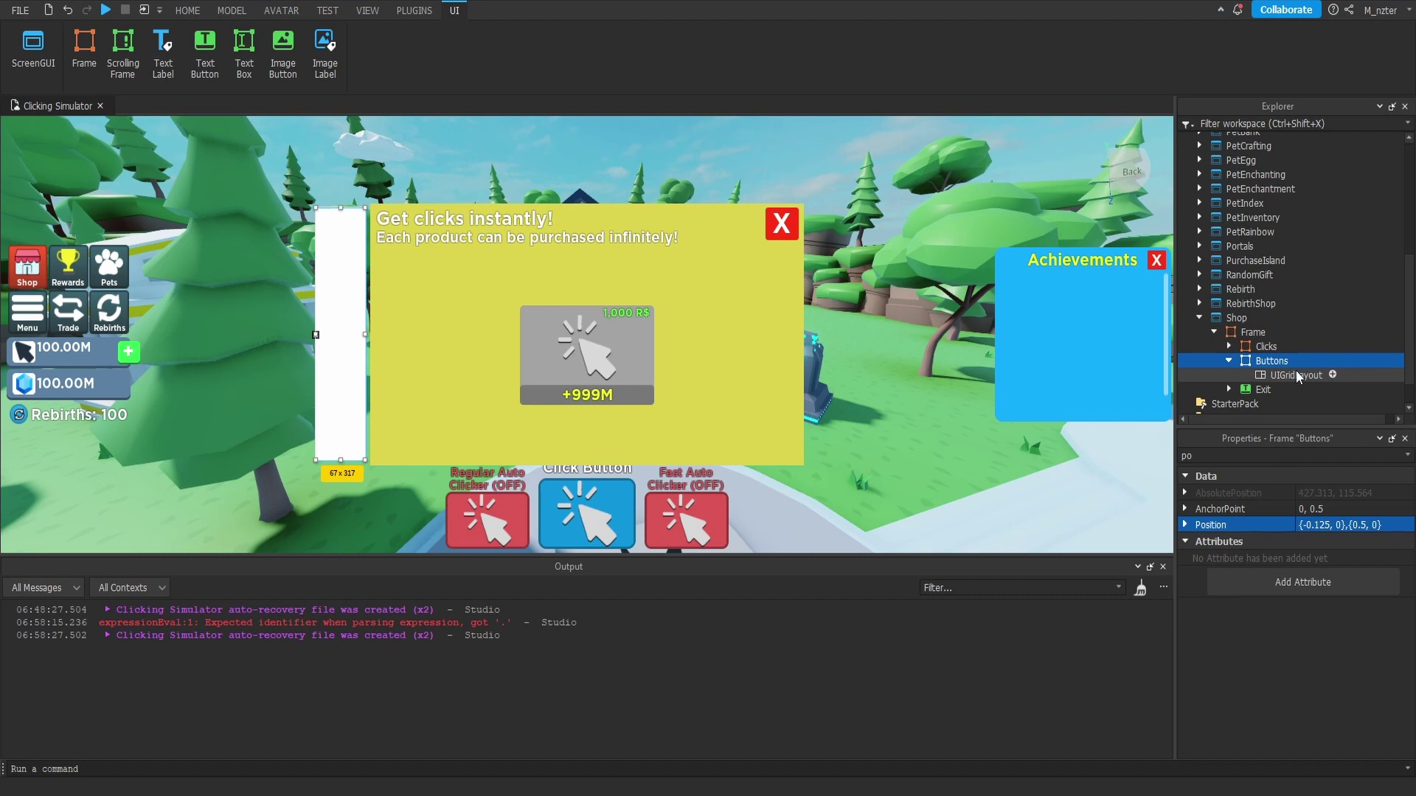
pyautogui.click(1302, 364)
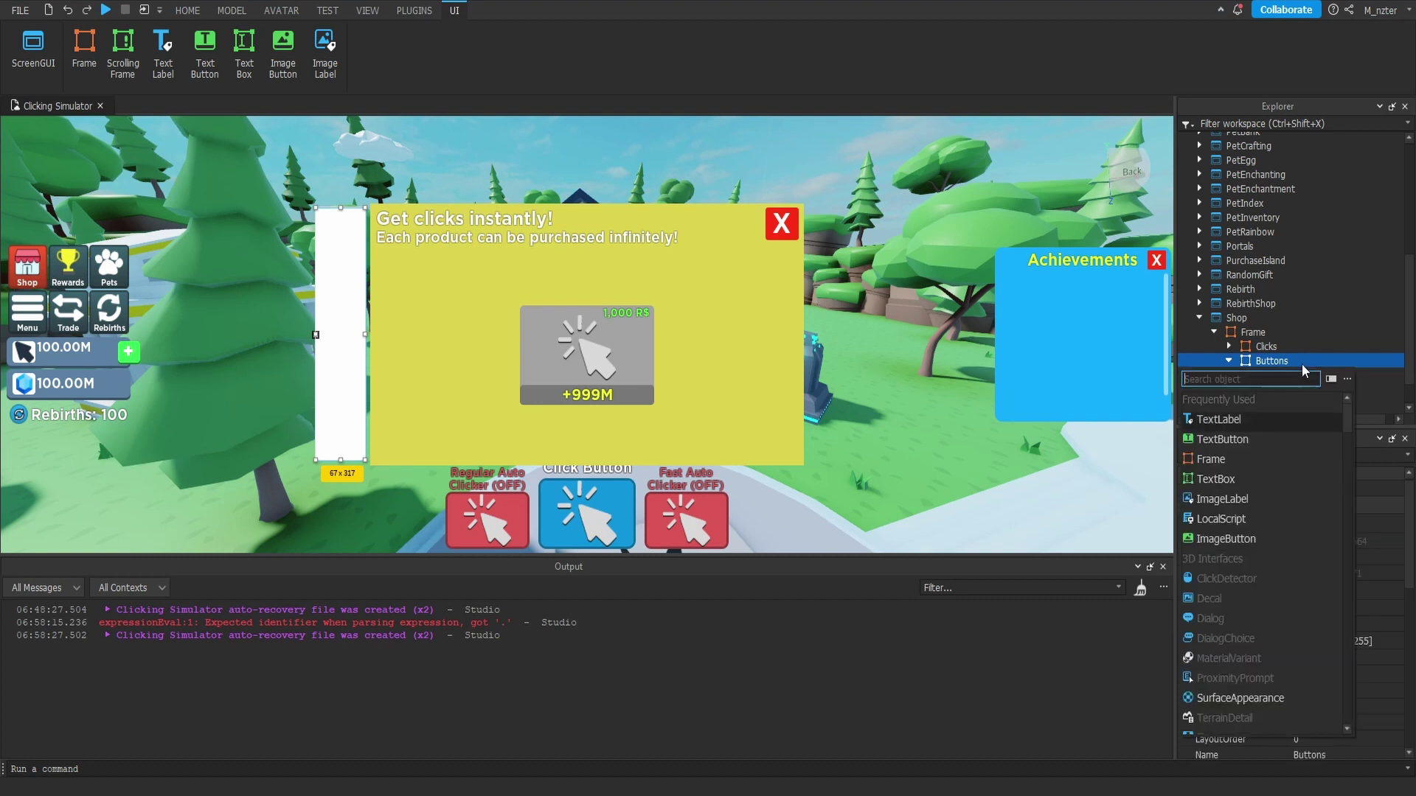
pyautogui.press('Down')
pyautogui.press('Down')
pyautogui.press('Down')
pyautogui.press('Down')
pyautogui.press('Down')
pyautogui.press('Down')
pyautogui.press('Return')
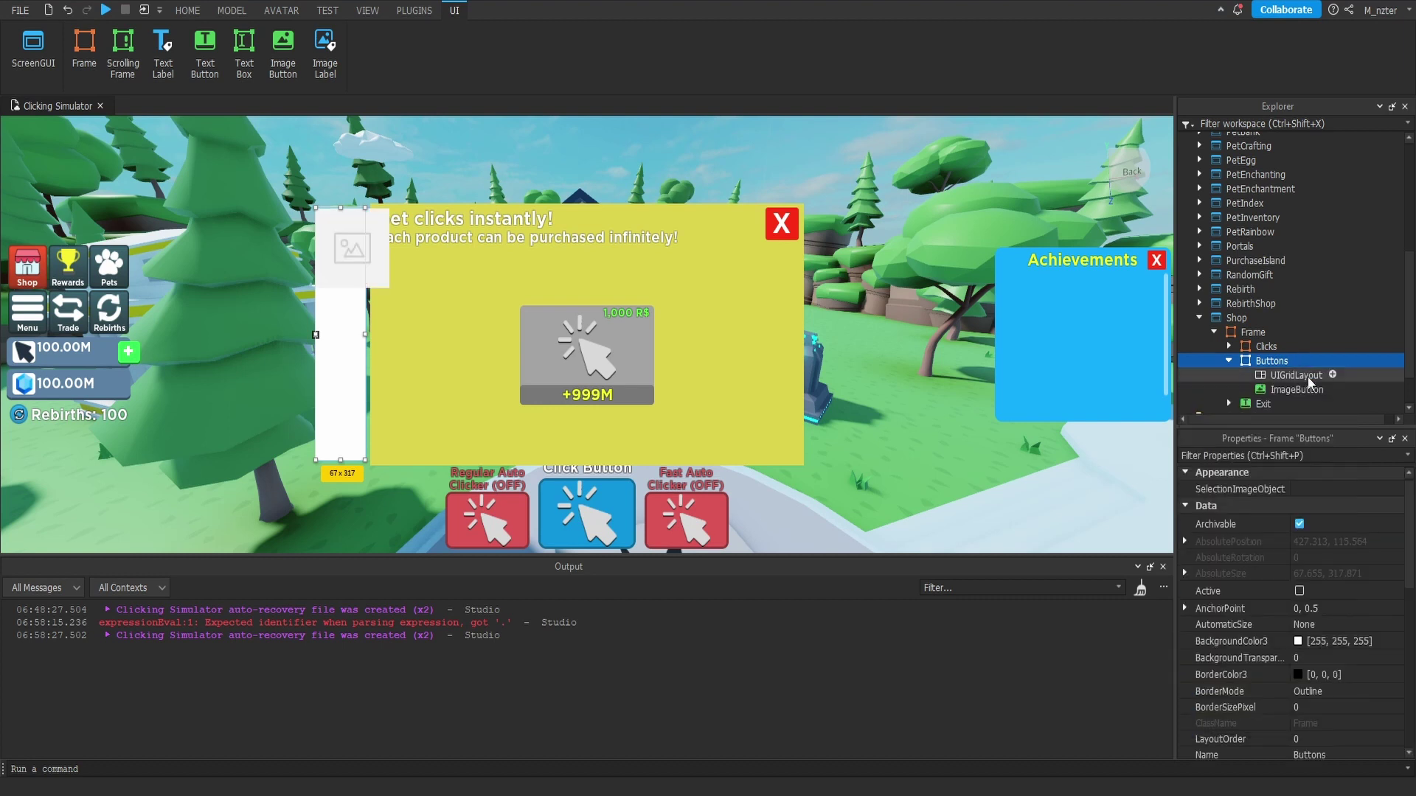
# Step: Set the cell size of the Buttons frame's UIGridLayout to {1, 0},{0.2, 0}
pyautogui.click(1307, 377)
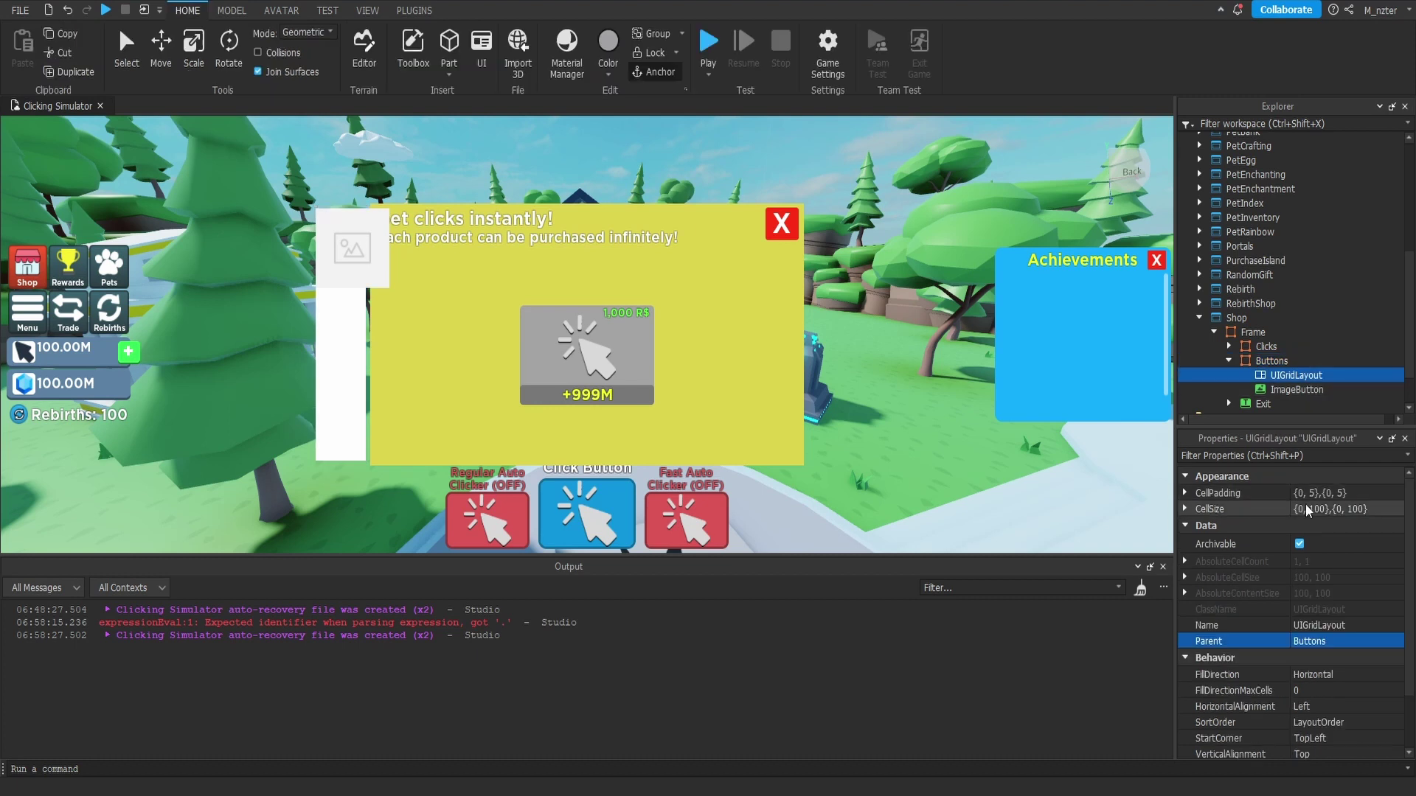
pyautogui.click(1312, 510)
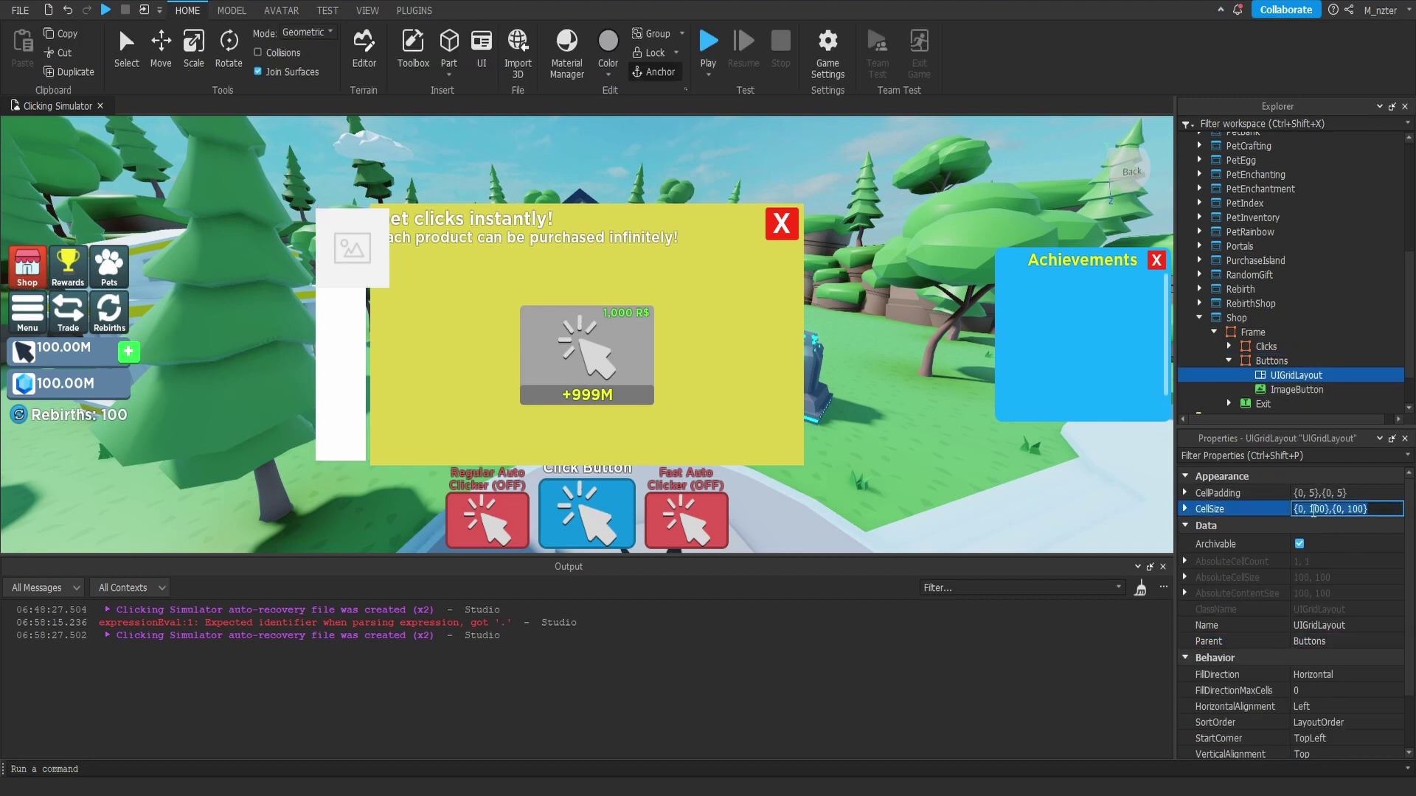
pyautogui.hotkey('ctrl', 'a')
pyautogui.write('1,0,')
pyautogui.write(',0')
pyautogui.press('Return')
# Step: Test the side button layout by duplicating the ImageButton four times
pyautogui.click(1317, 391)
pyautogui.hotkey('ctrl', 'd')
pyautogui.hotkey('ctrl', 'd')
pyautogui.hotkey('ctrl', 'd')
pyautogui.hotkey('ctrl', 'd')
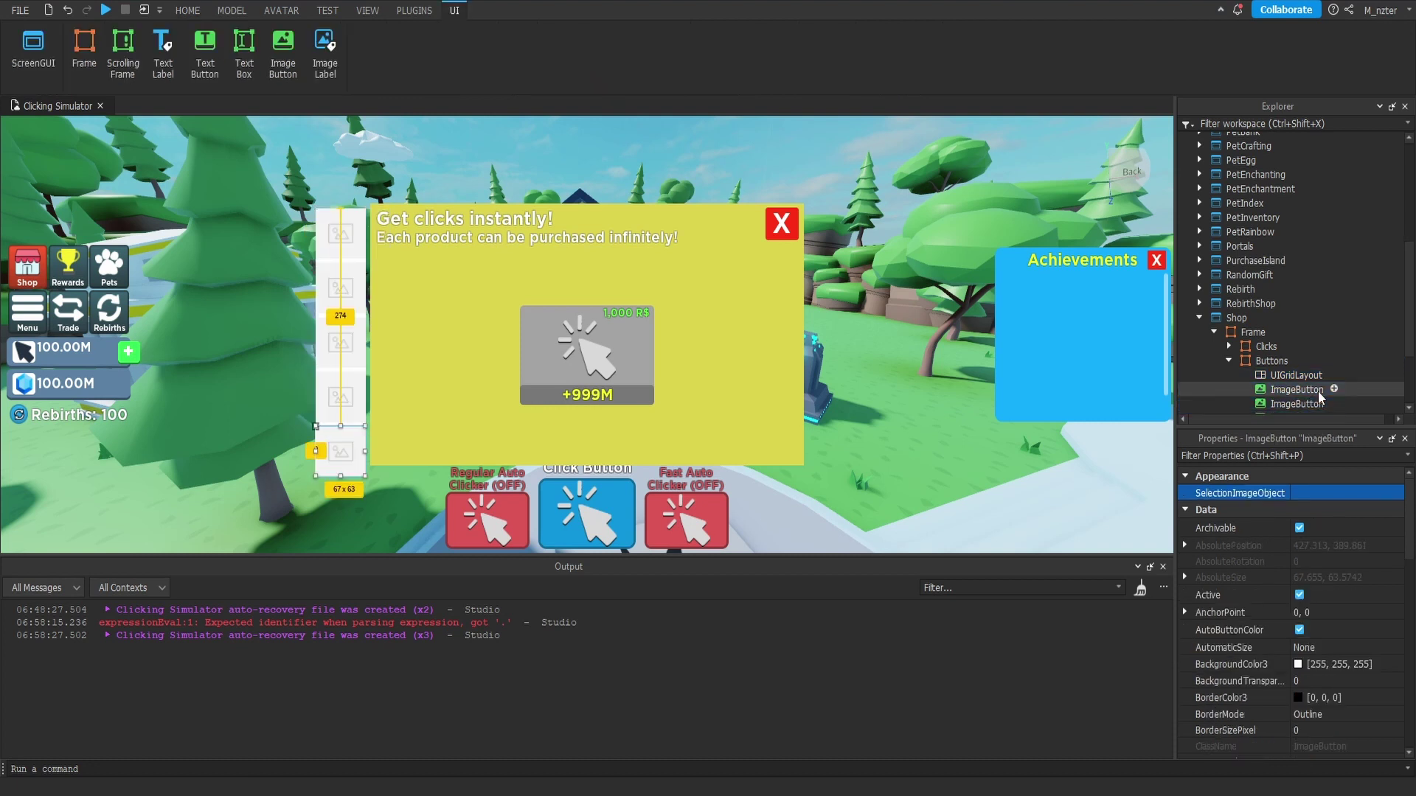
# Step: Set the cell padding of the Buttons frame's UIGridLayout to {0, 0},{0.015, 0}
pyautogui.click(1266, 376)
pyautogui.click(1312, 493)
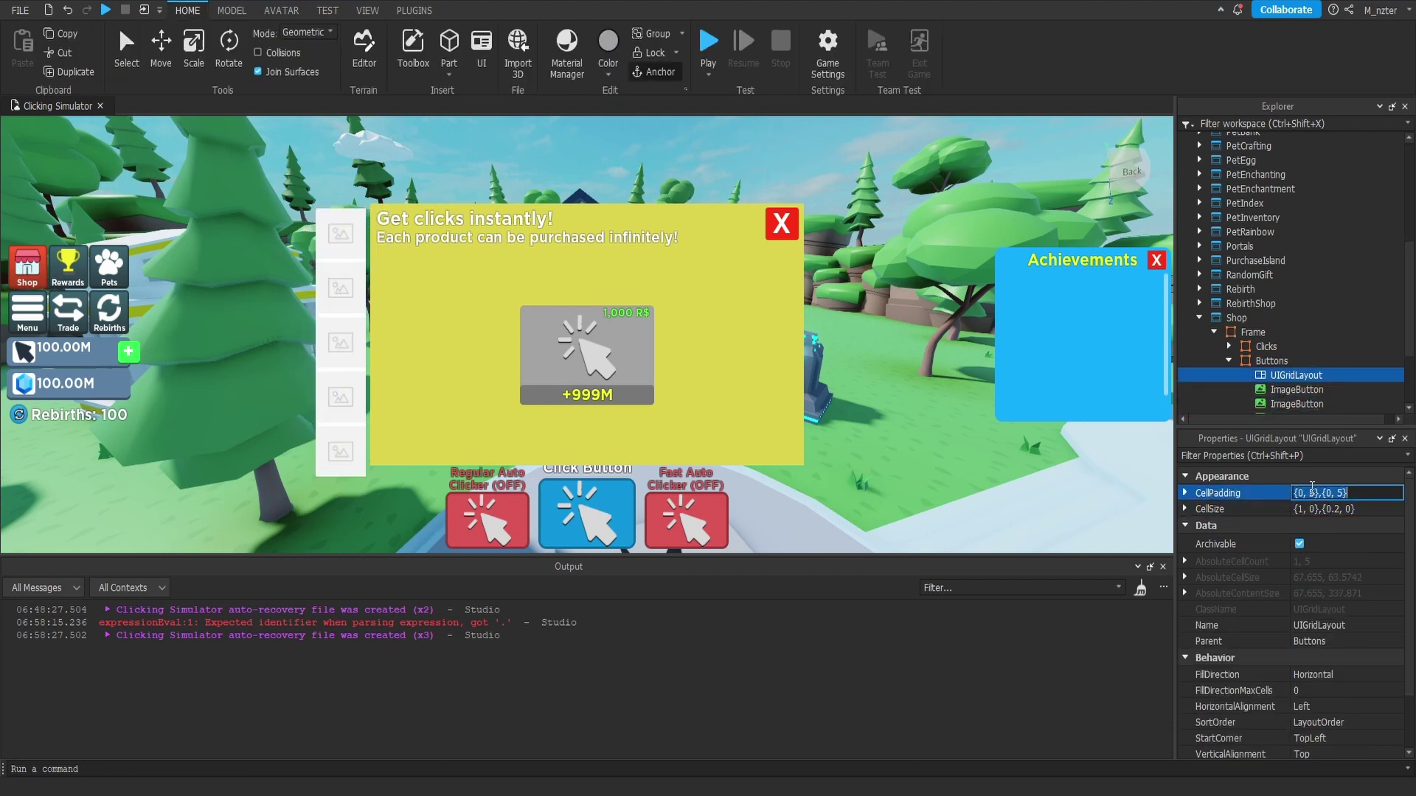
pyautogui.write('0, 0},{0.015, 0')
pyautogui.press('Return')
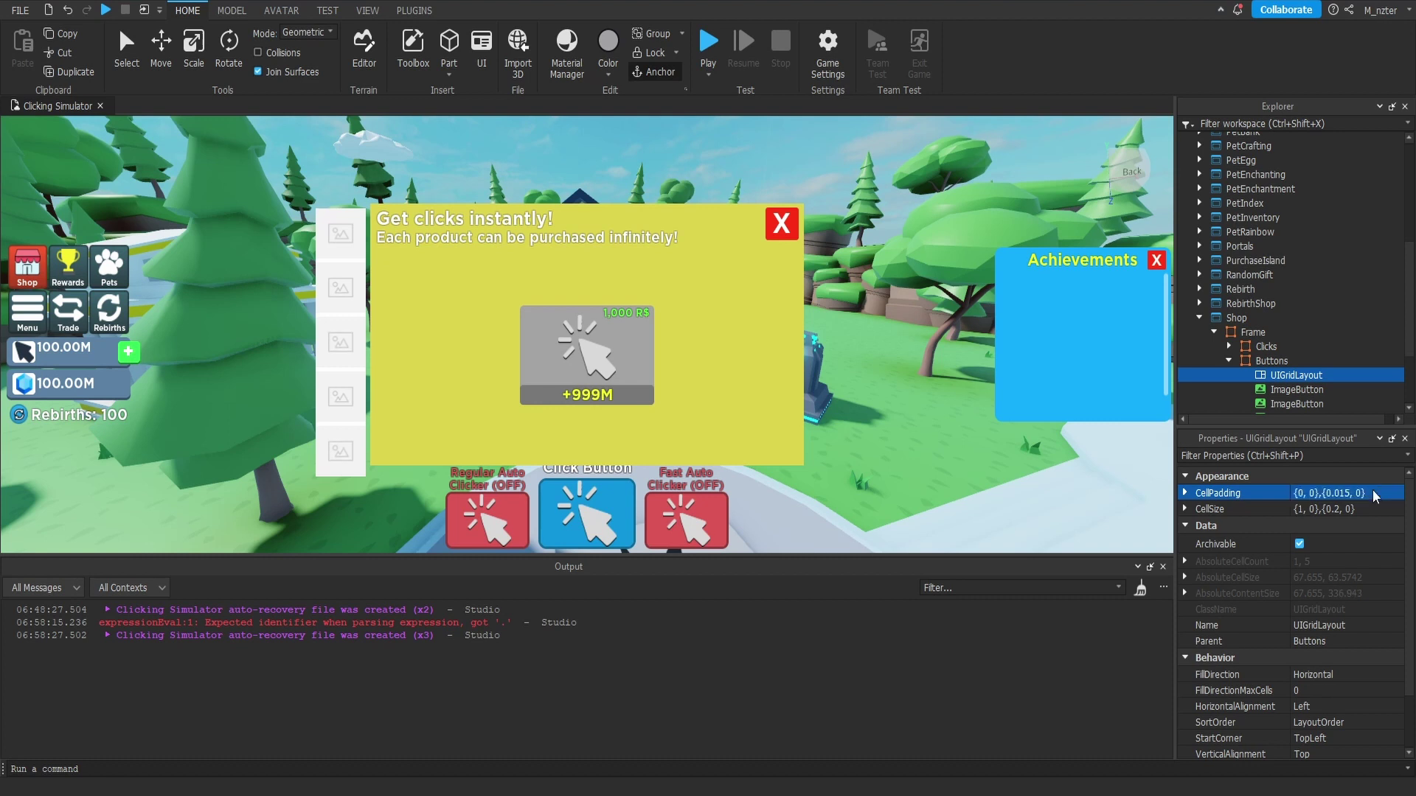
# Step: Set the UIGridLayout's horizontal and vertical alignment to Center
pyautogui.click(1305, 706)
pyautogui.click(1308, 720)
pyautogui.click(1305, 754)
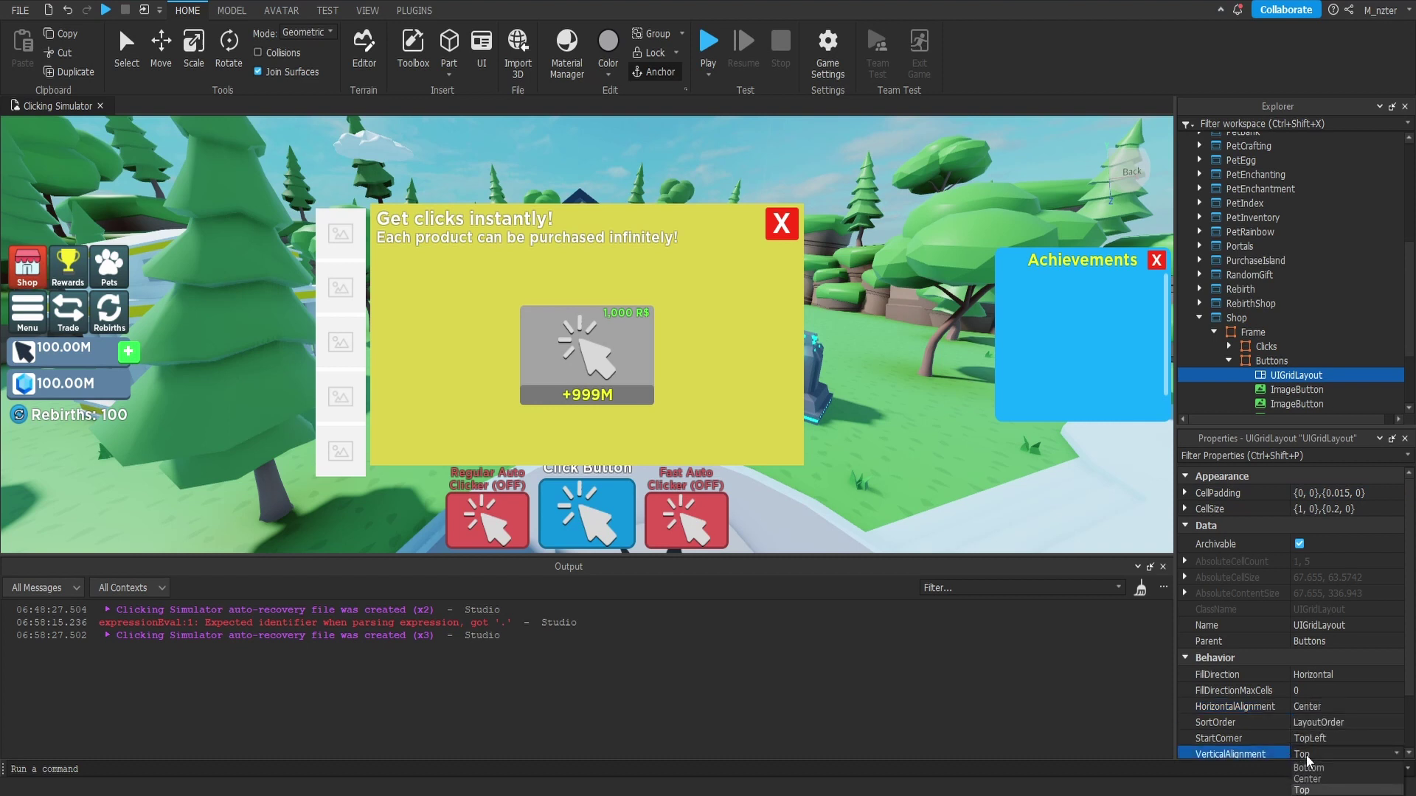
pyautogui.click(1296, 776)
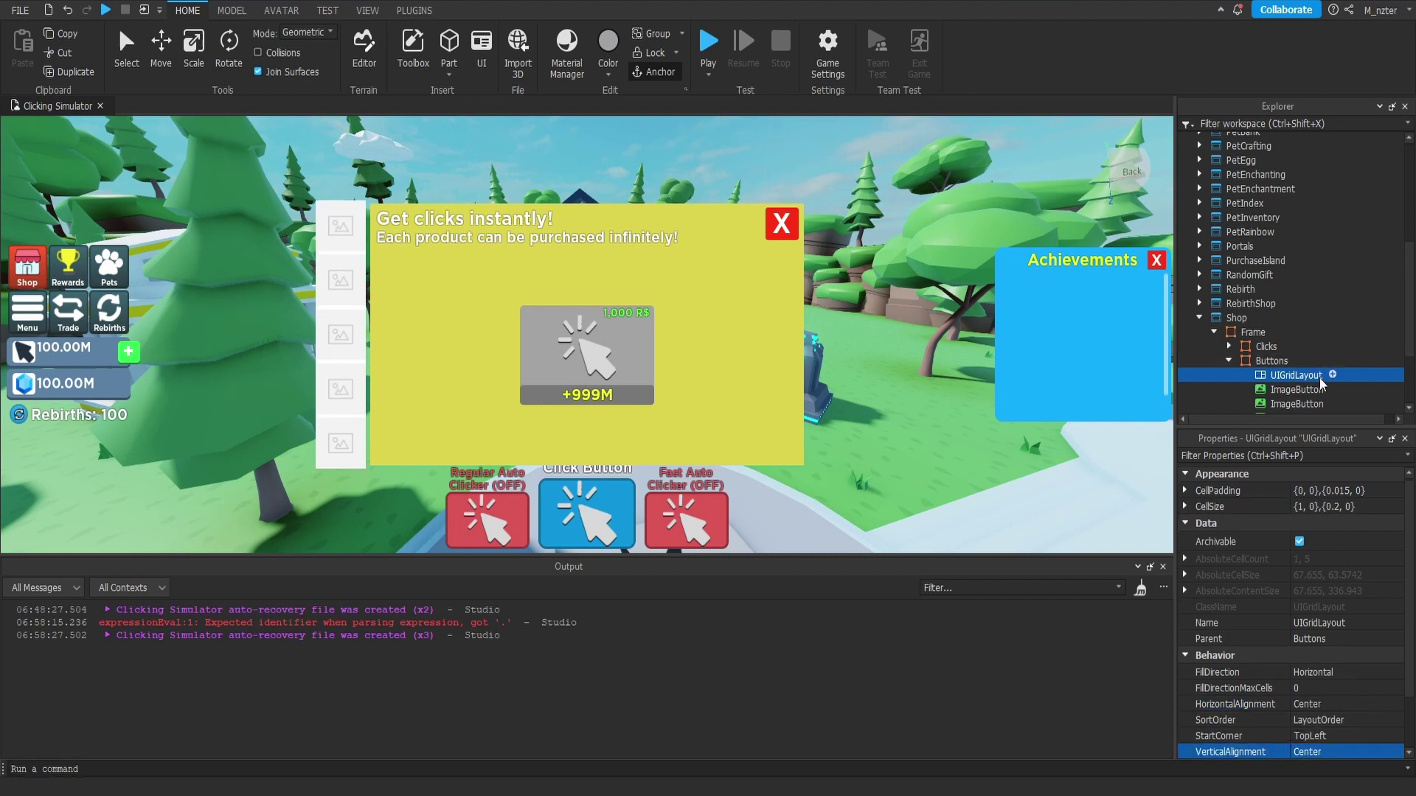
# Step: Delete the four extra ImageButtons from the Buttons frame, keeping a single one
pyautogui.scroll(-1, 1298, 399)
pyautogui.click(1298, 351)
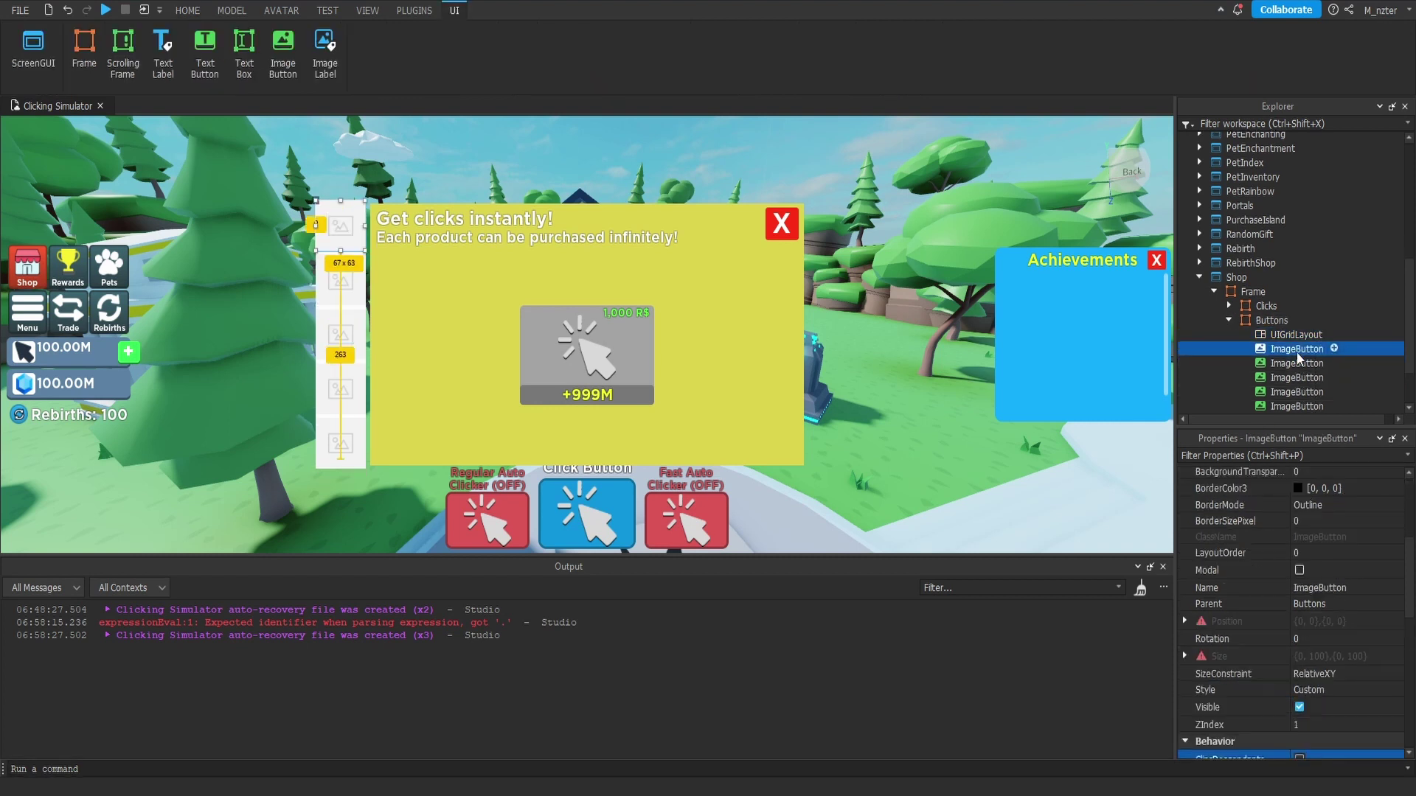
pyautogui.scroll(-1, 1298, 356)
pyautogui.keyDown('shift'); pyautogui.click(1298, 353); pyautogui.keyUp('shift')
pyautogui.press('Delete')
# Step: Set the Buttons frame's background transparency to 1
pyautogui.click(1272, 306)
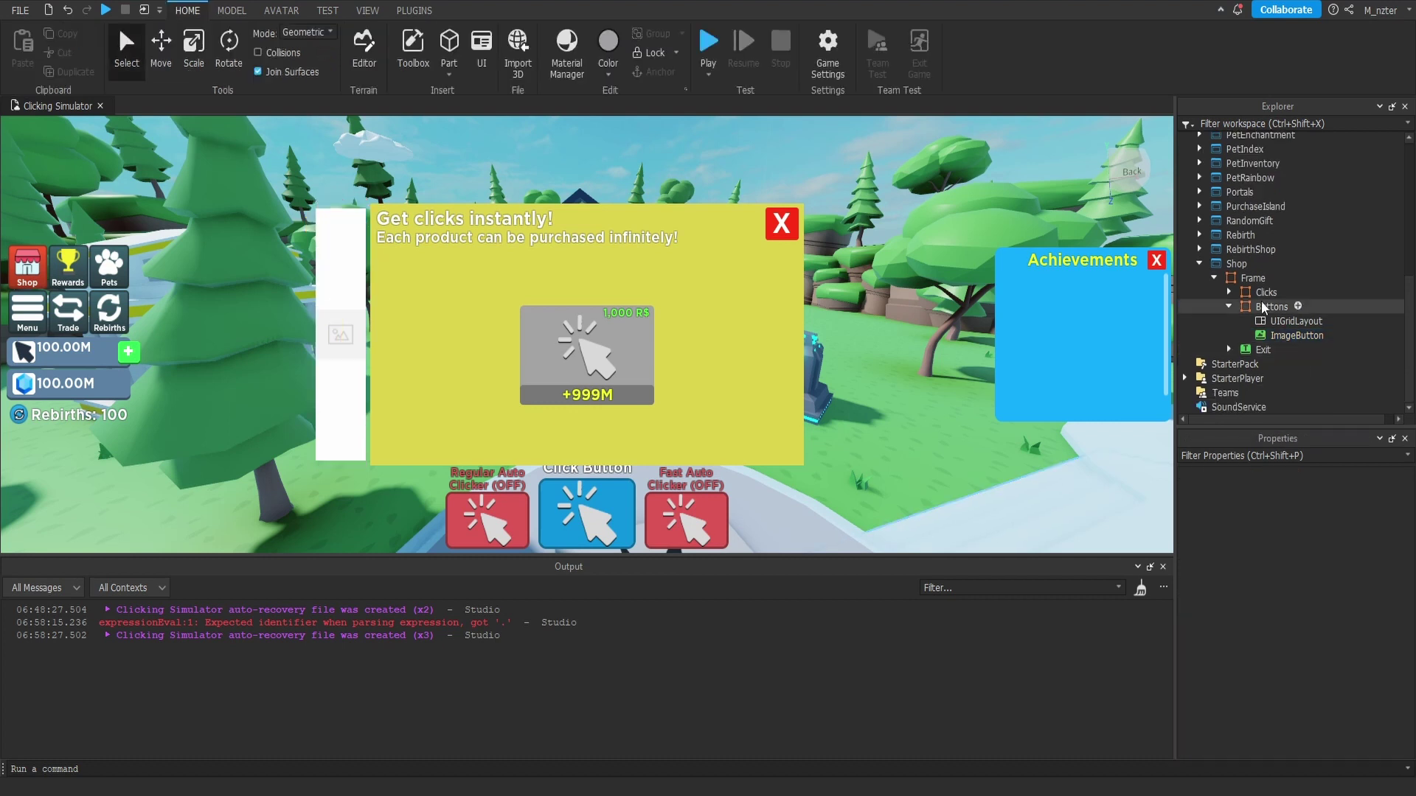
pyautogui.click(1304, 455)
pyautogui.write('bac')
pyautogui.click(1332, 511)
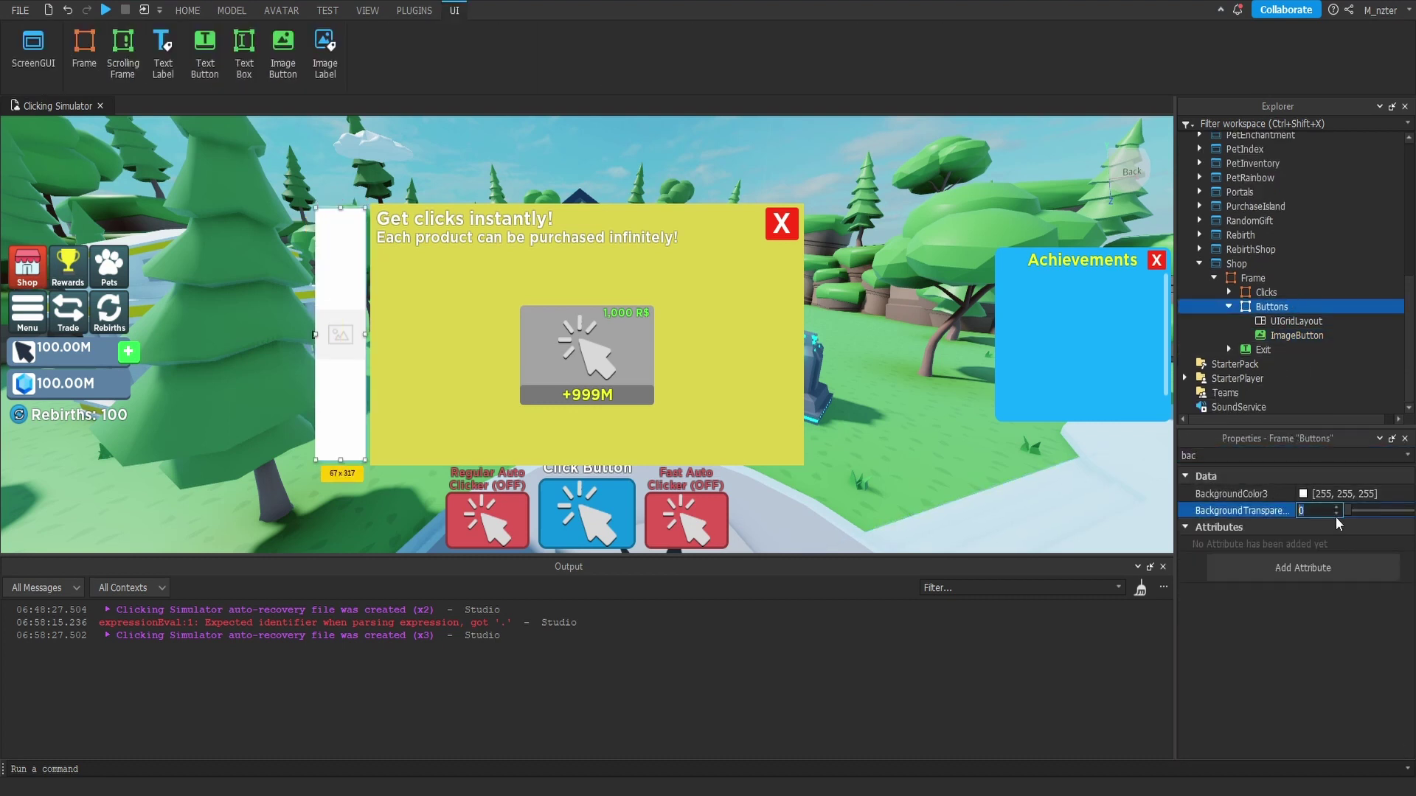
pyautogui.write('1')
pyautogui.press('Return')
# Step: Rename the ImageButton as Pets and set its image to Menu_Button_Background_White (1)
pyautogui.click(1311, 337)
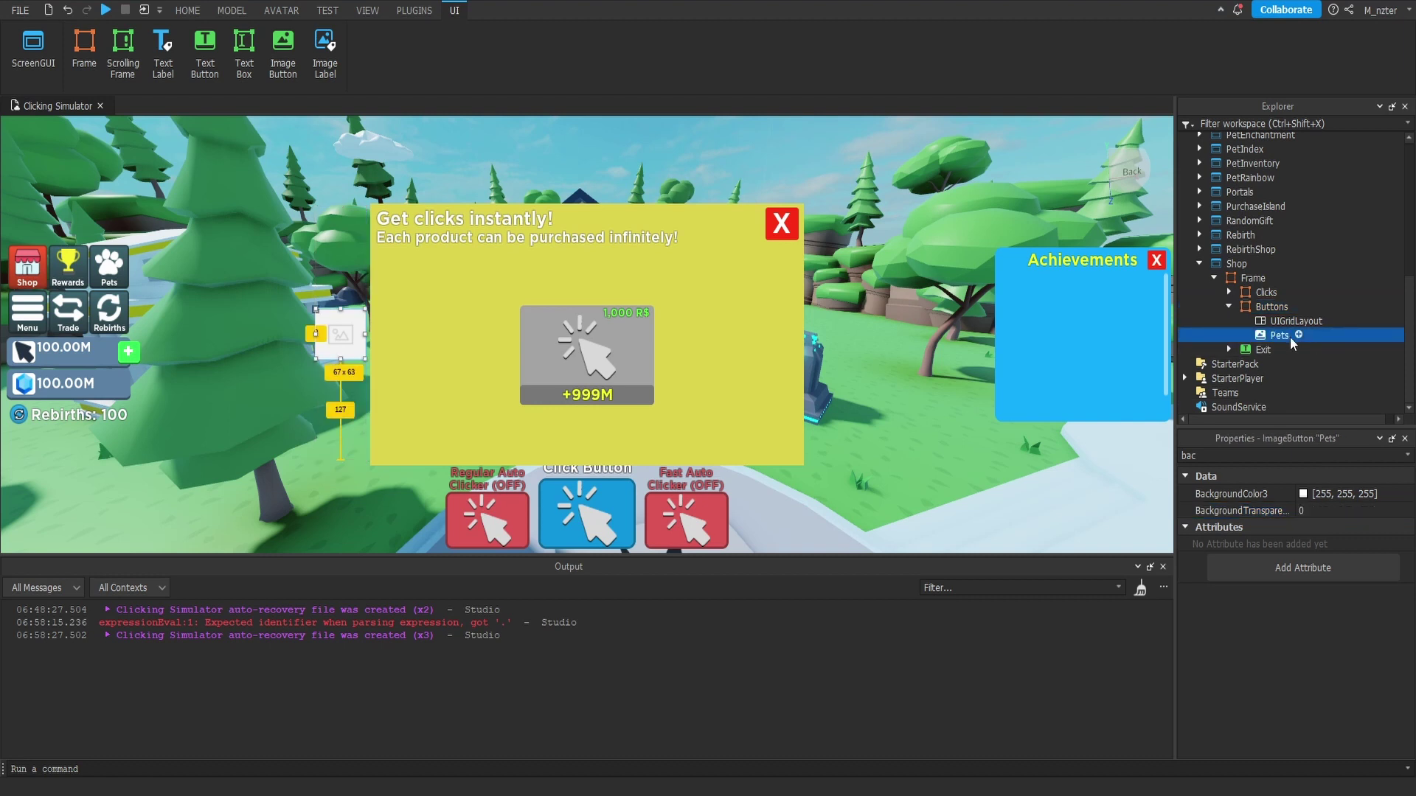
pyautogui.click(1325, 507)
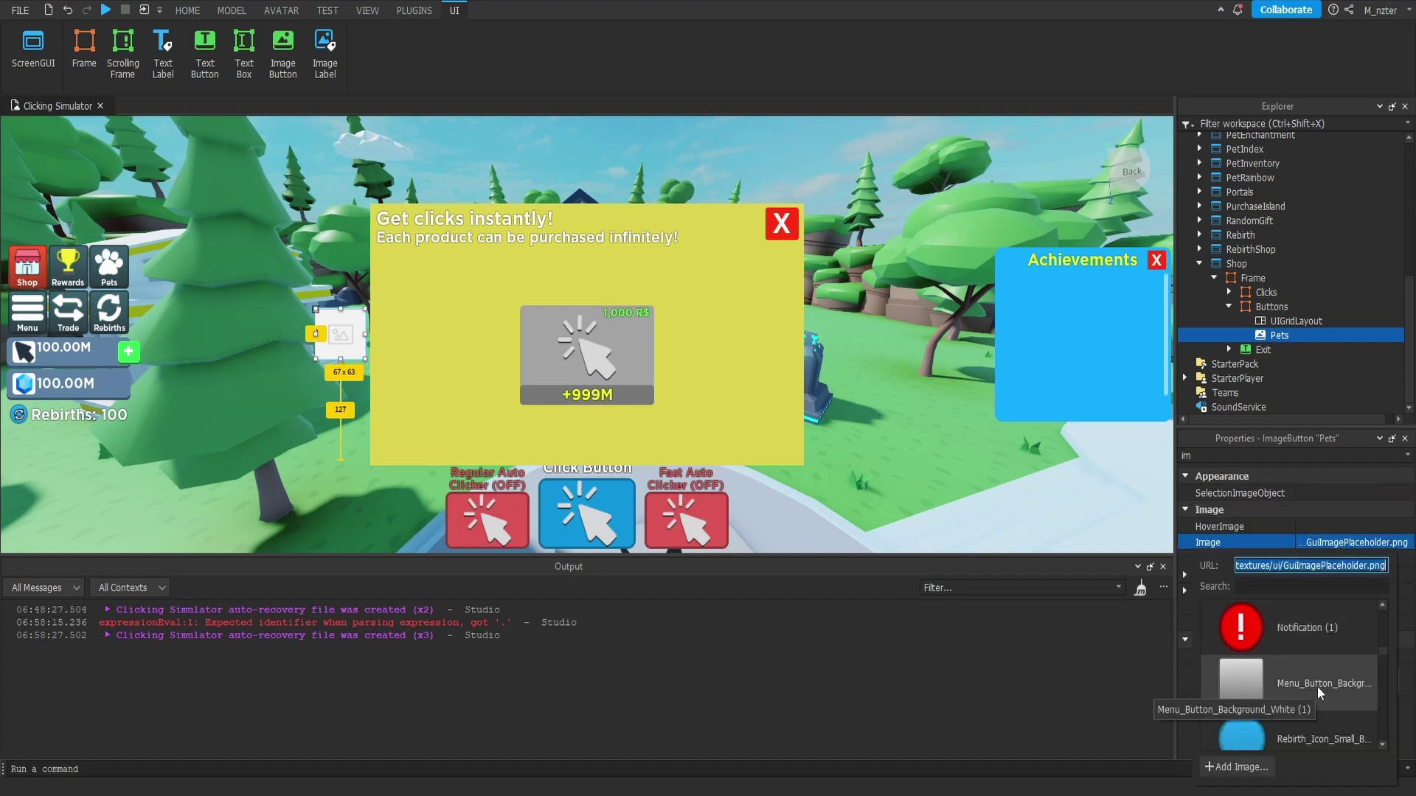
pyautogui.click(1317, 687)
# Step: Set the Pets button's image color to 23, 243, 255 and its scale type to Fit
pyautogui.click(1303, 559)
pyautogui.click(892, 278)
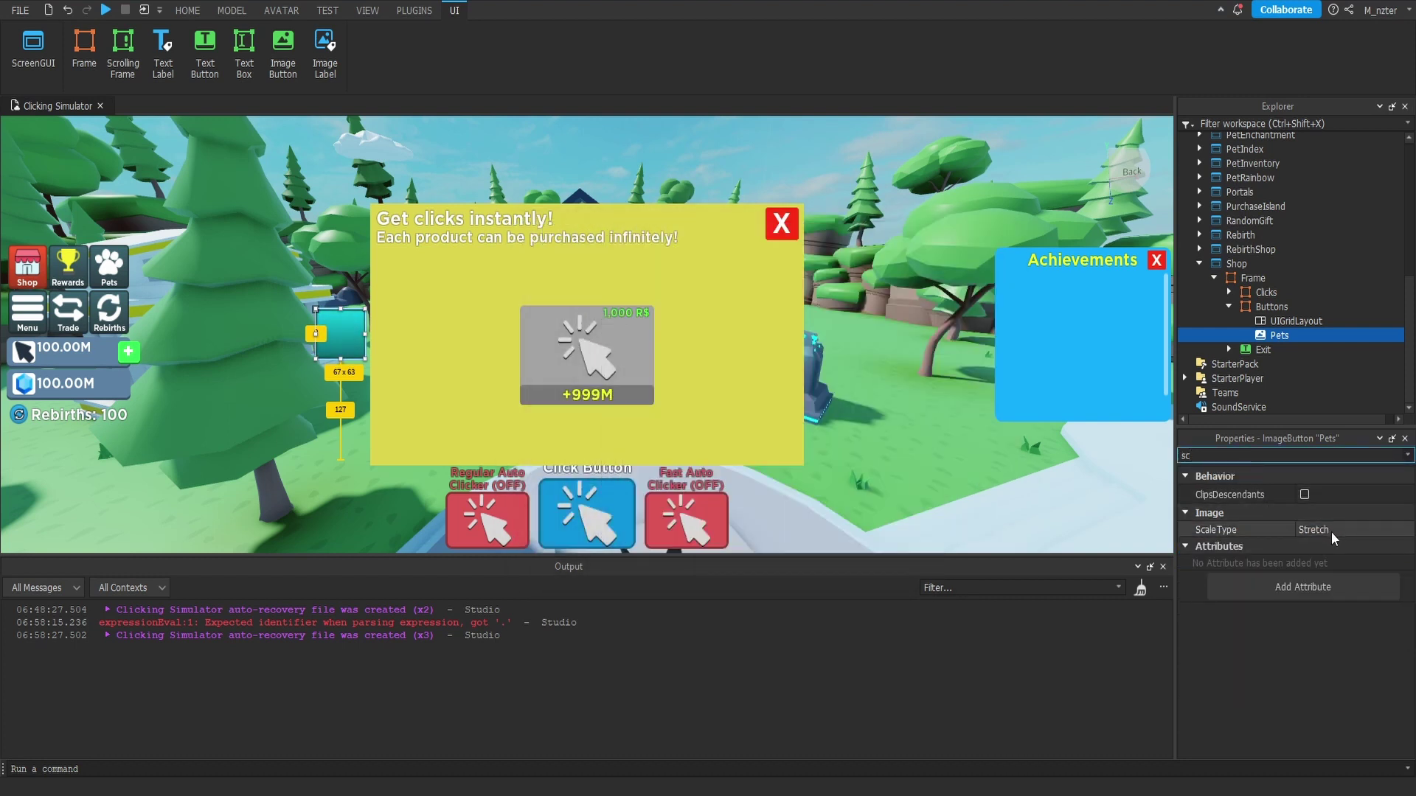
pyautogui.click(1336, 528)
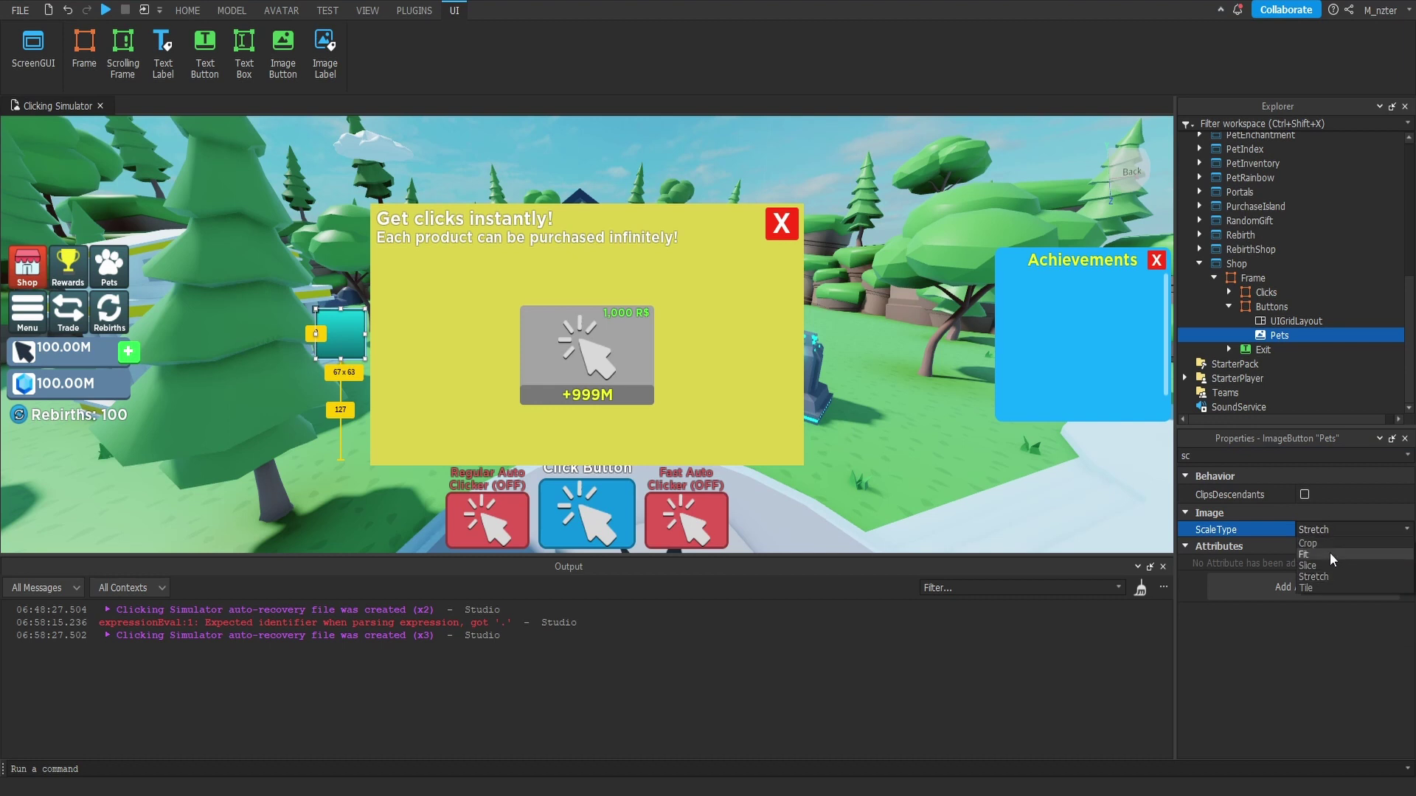
pyautogui.click(1330, 551)
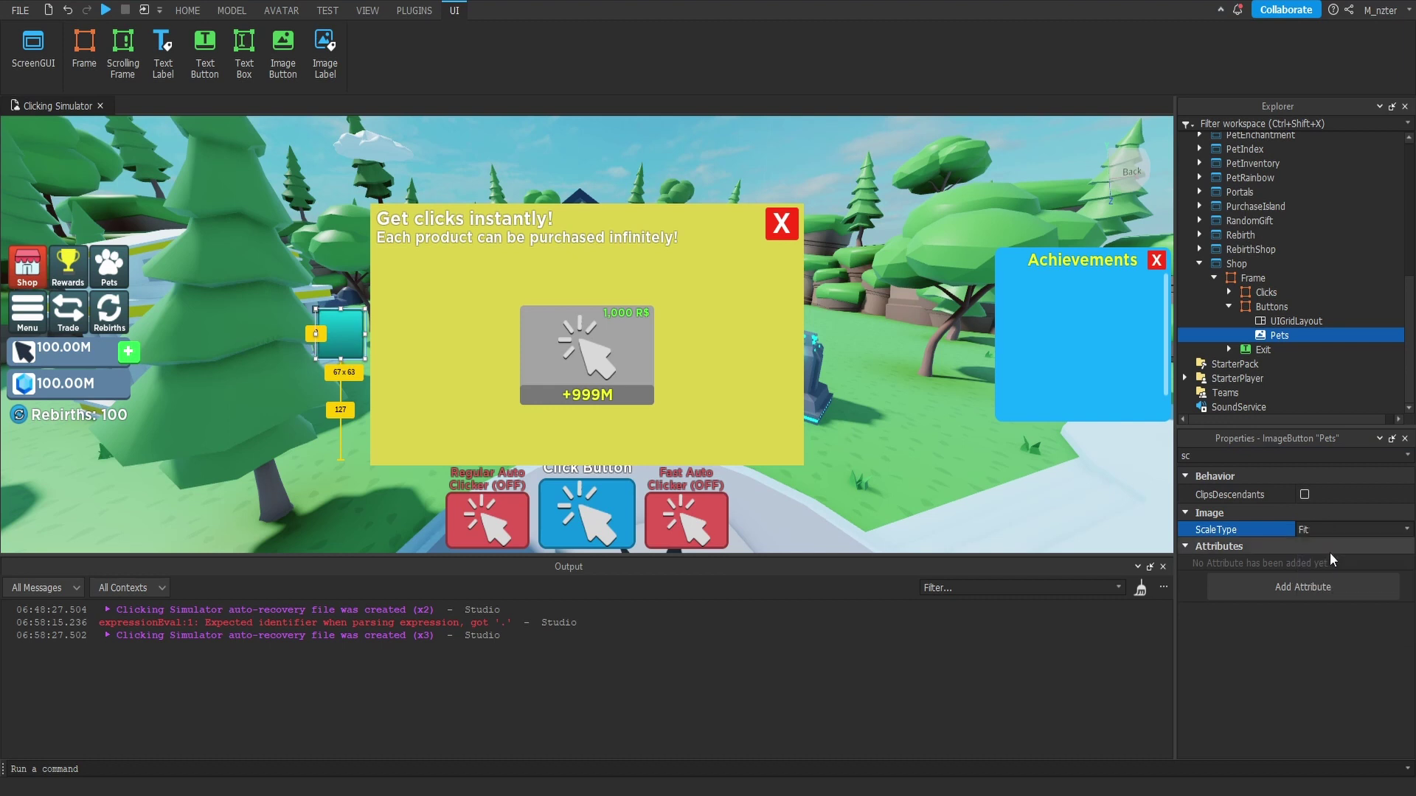
# Step: Add an ImageLabel inside the Pets button and name it Icon
pyautogui.click(1297, 336)
pyautogui.write('imag')
pyautogui.press('Return')
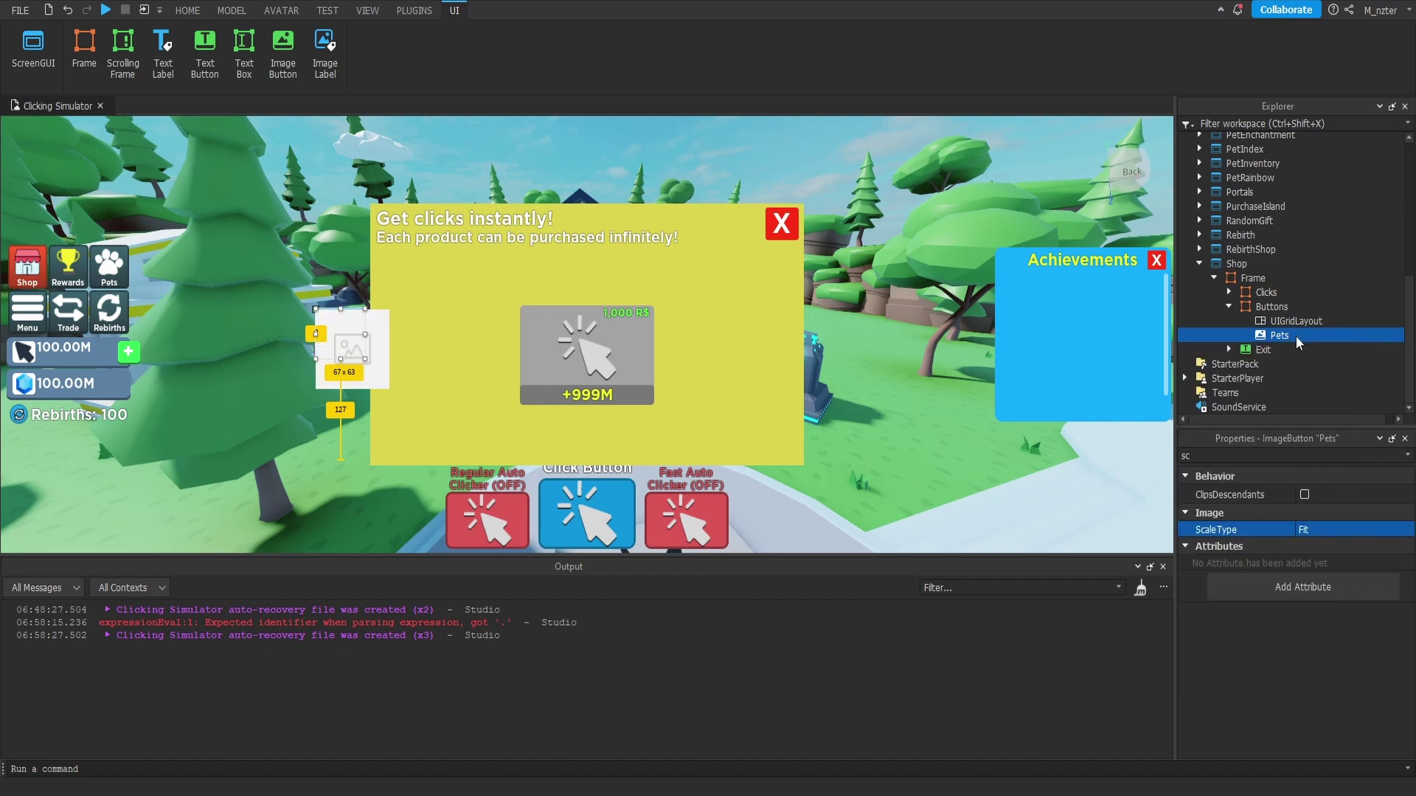
pyautogui.doubleClick(1314, 349)
pyautogui.write('Icon')
pyautogui.press('Return')
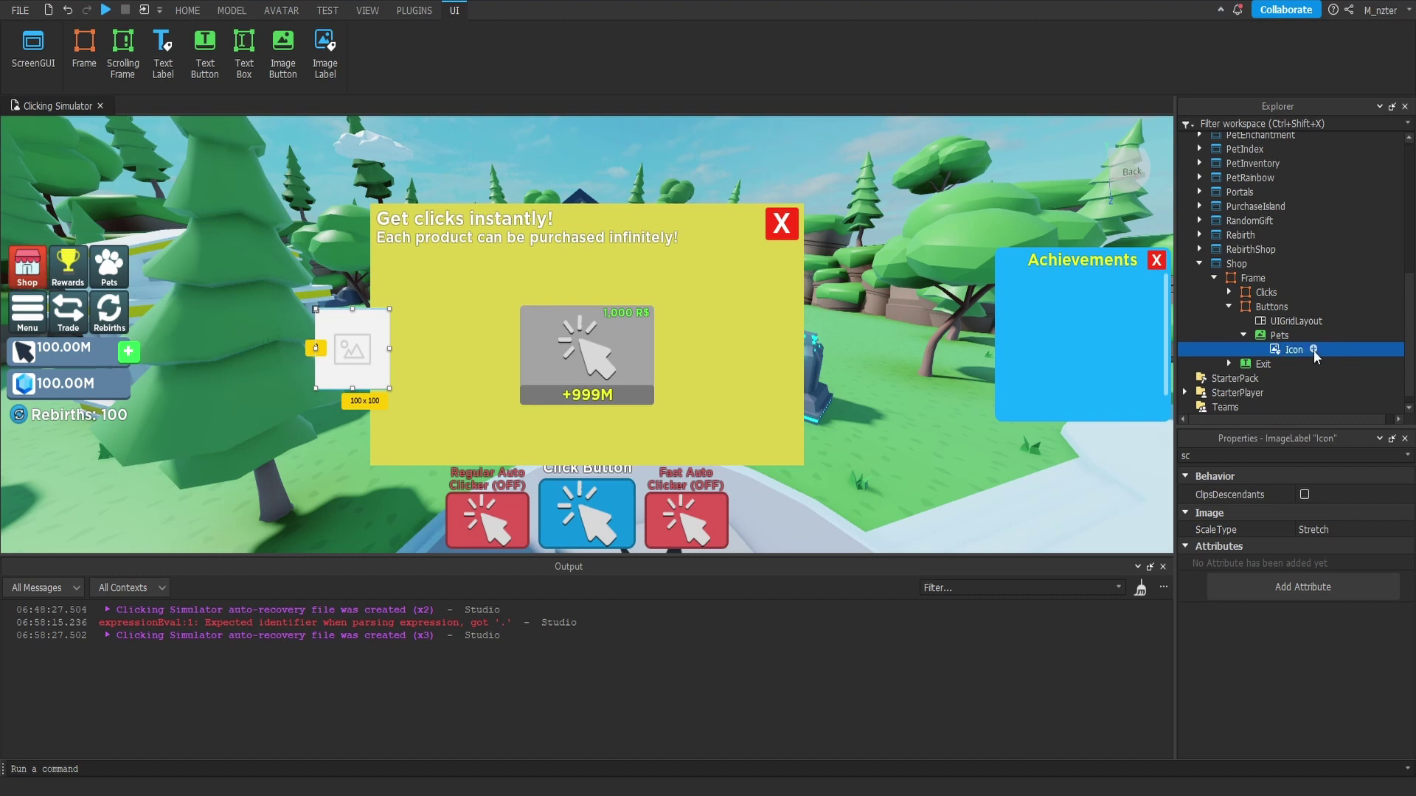
# Step: Set the Icon's image to Pet_Icon (1) and its background transparency to 1
pyautogui.scroll(-5, 1321, 645)
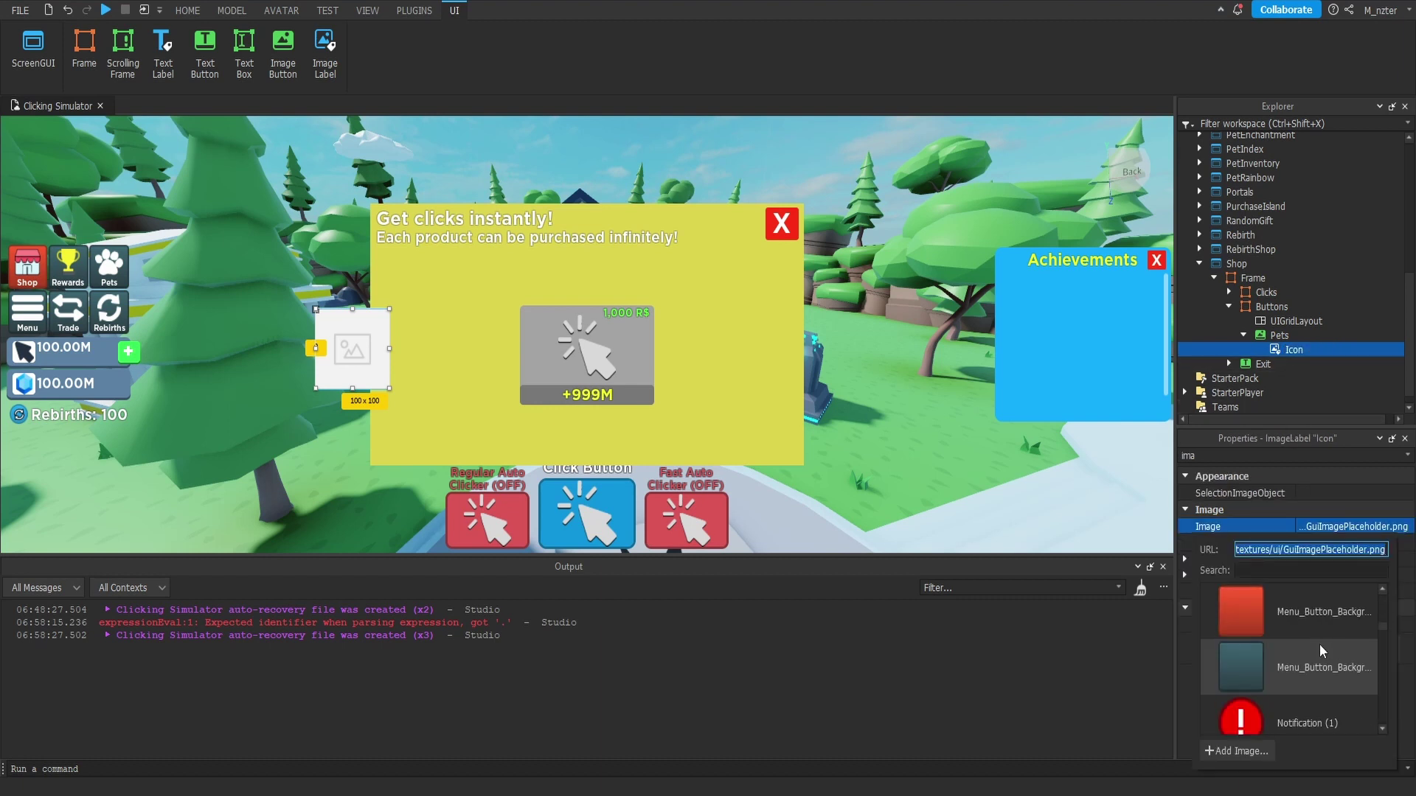
pyautogui.scroll(2, 1320, 644)
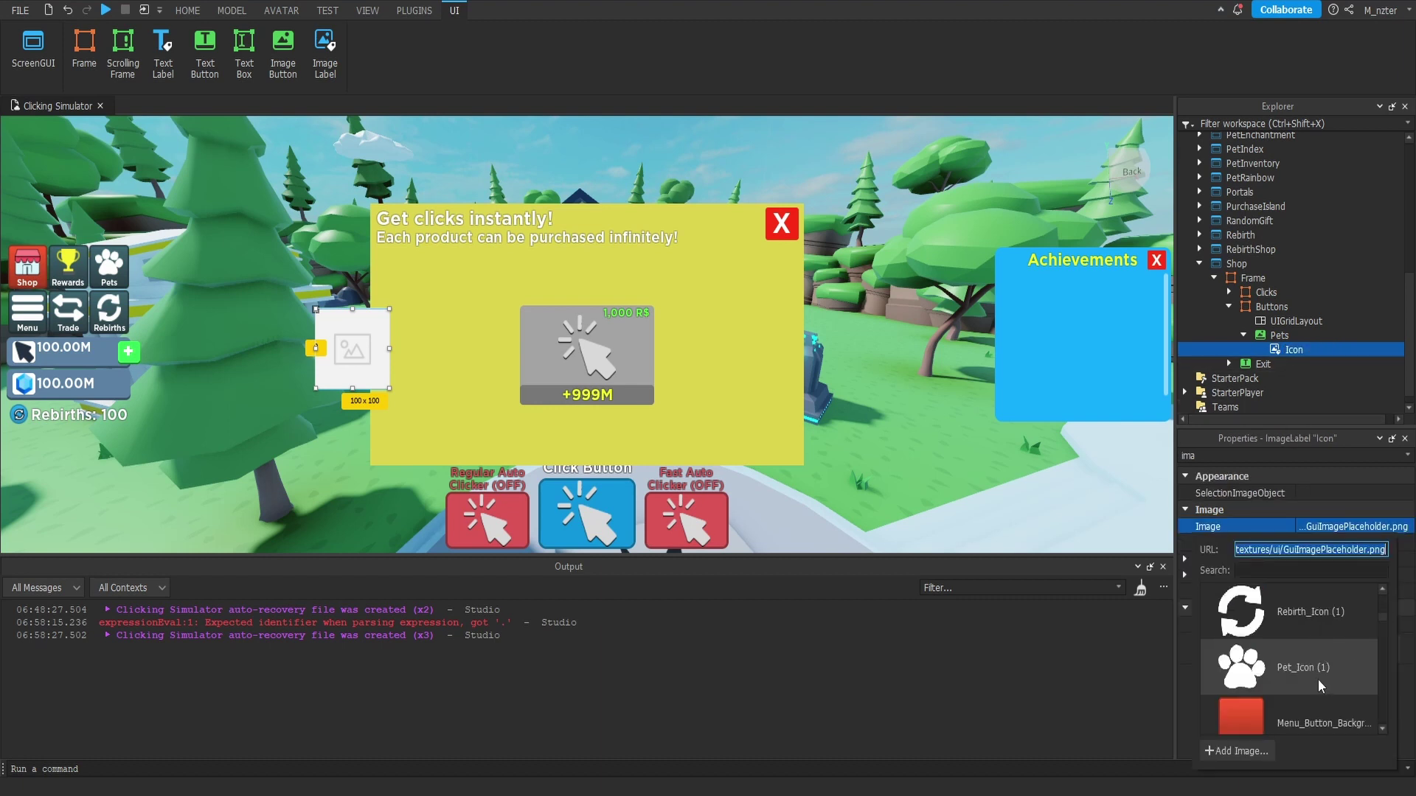
pyautogui.click(1317, 678)
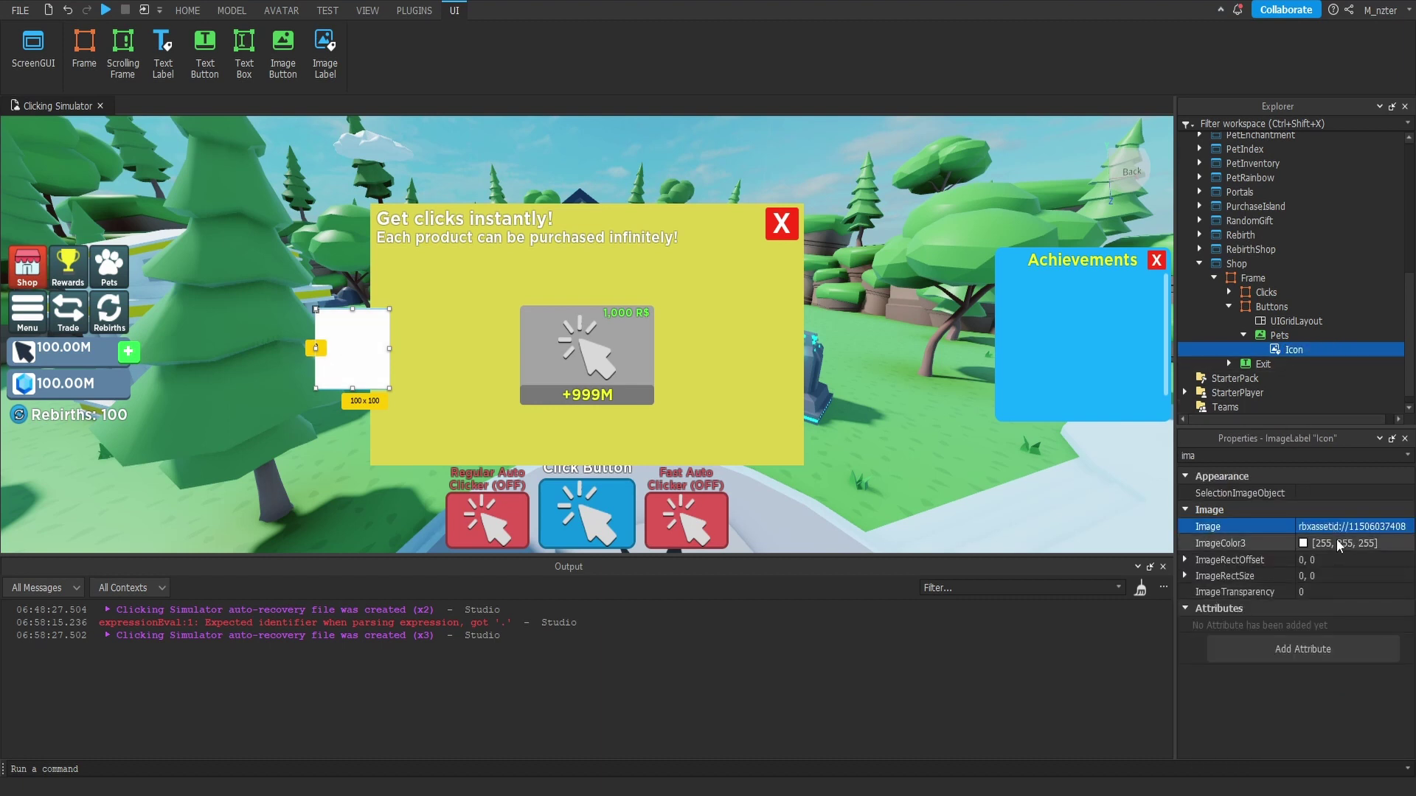
pyautogui.hotkey('ctrl', 'shift', 'p')
pyautogui.write('ba')
pyautogui.click(1334, 512)
pyautogui.write('1')
pyautogui.press('Return')
# Step: Set the scale type of the Pets button's Icon to Fit
pyautogui.click(1317, 459)
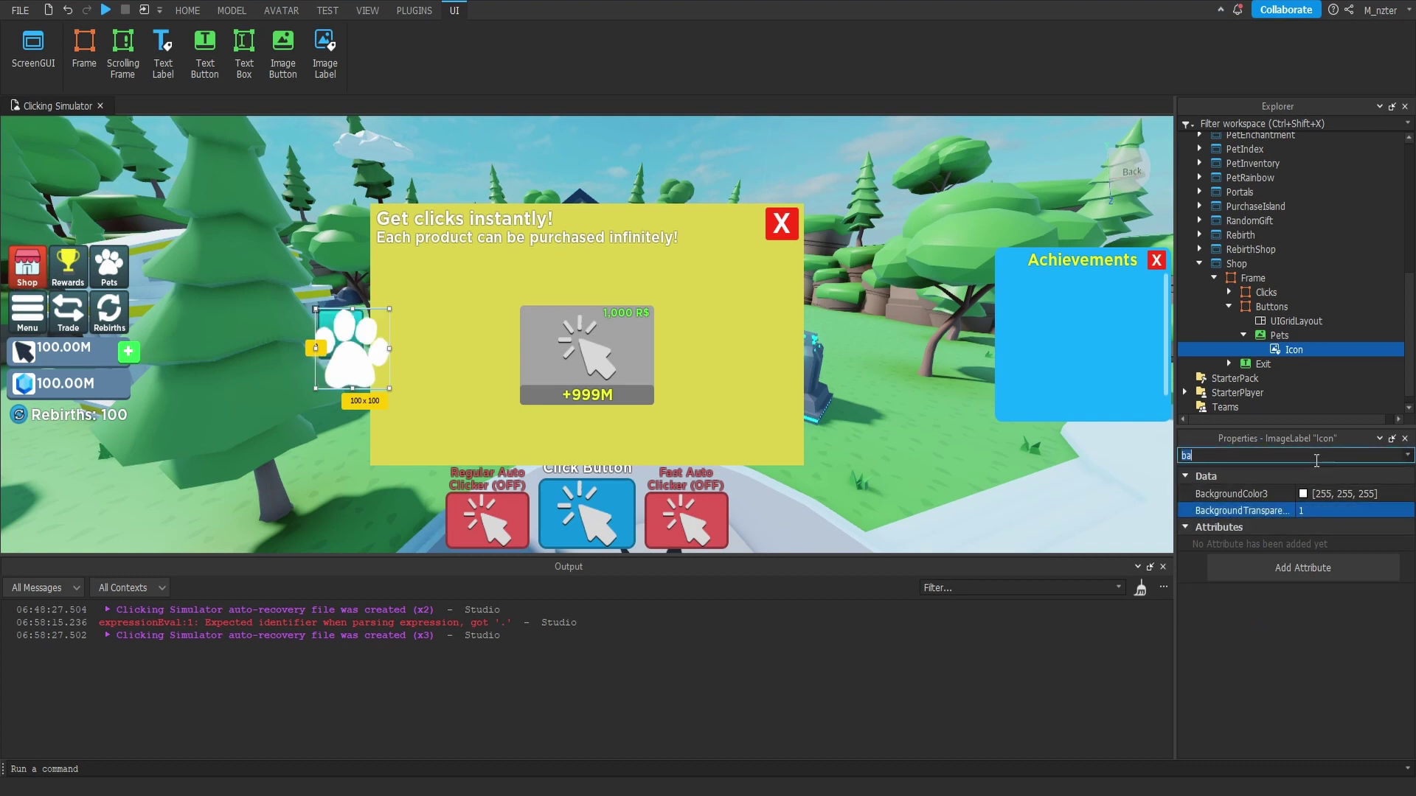
pyautogui.write('sc')
pyautogui.click(1333, 523)
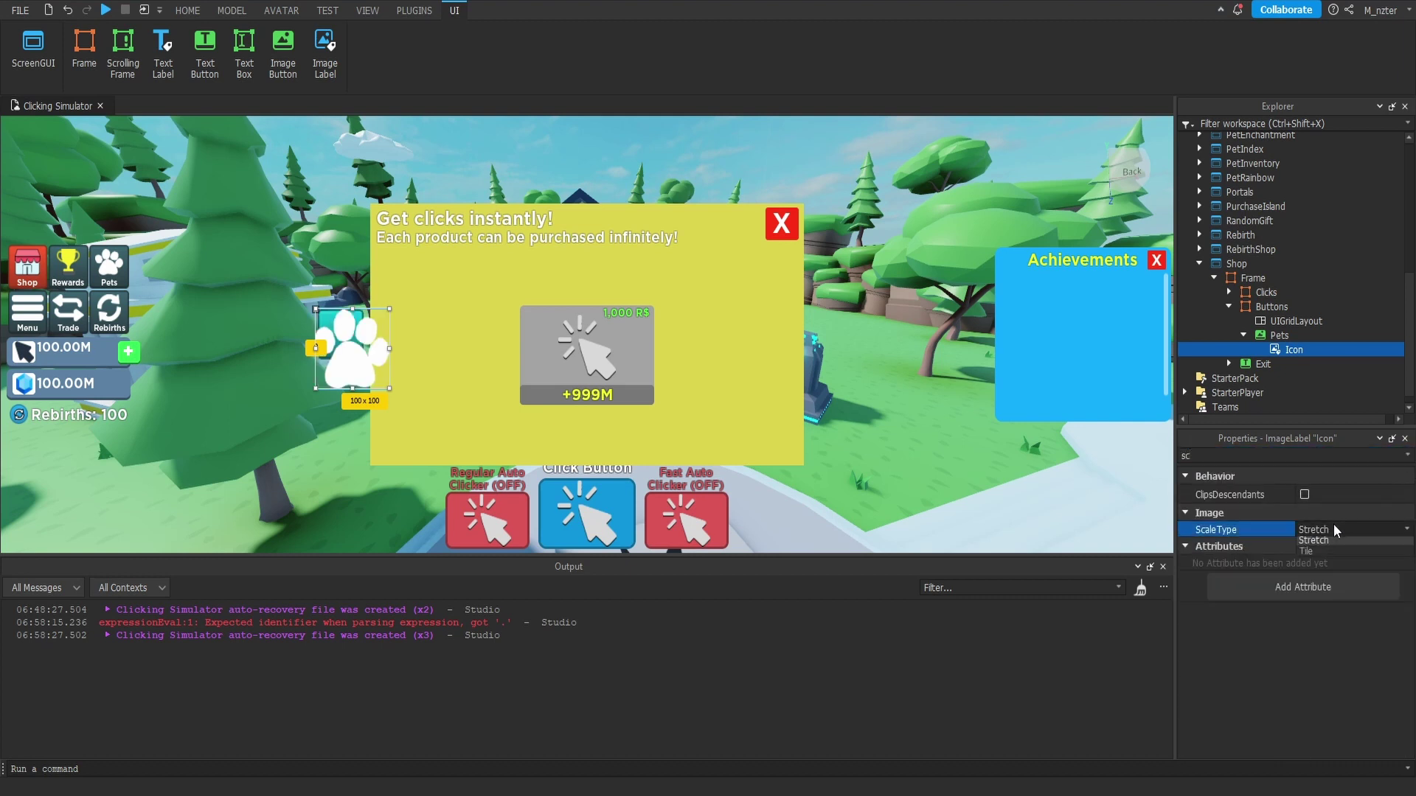
pyautogui.click(1341, 556)
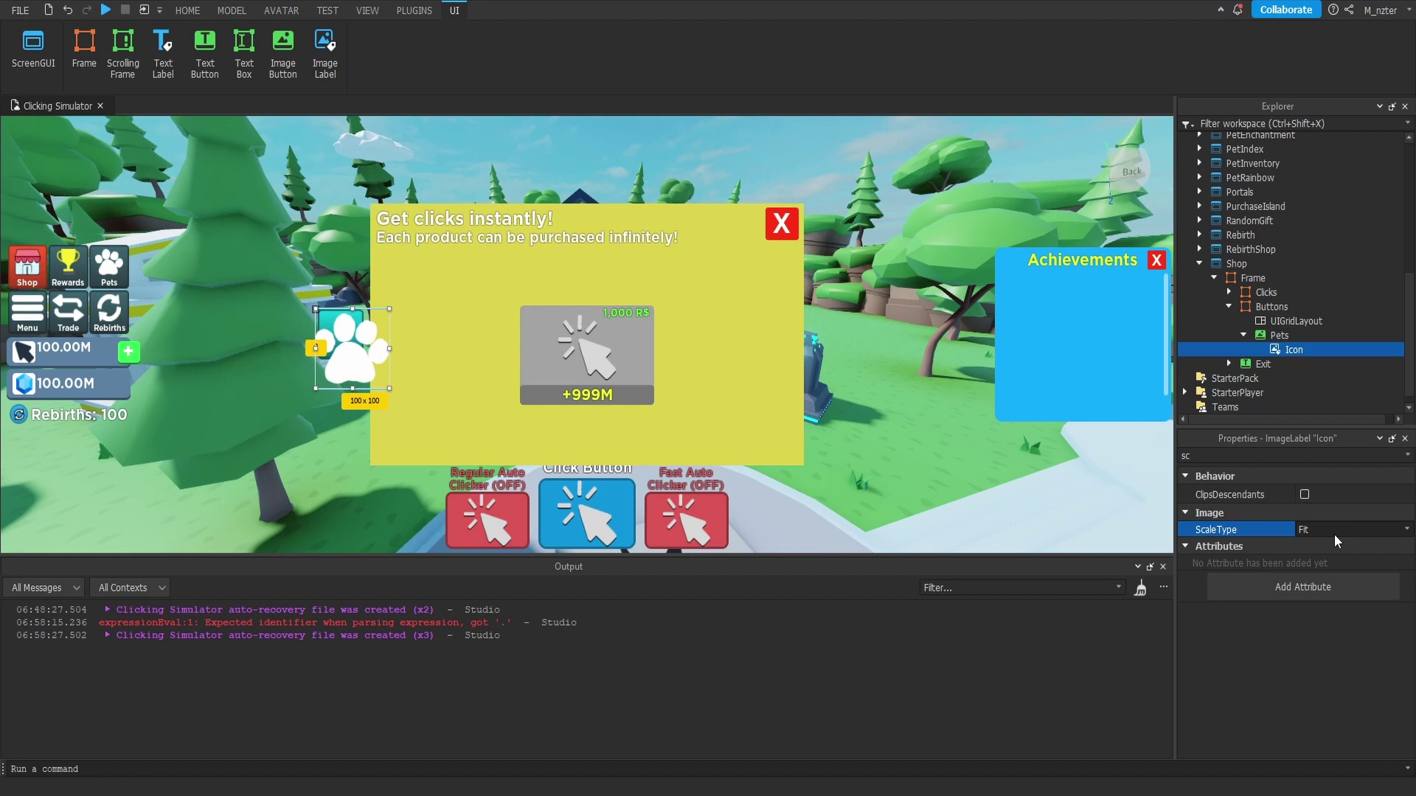
# Step: Set the size of the Pets button's Icon to {0.7, 0},{0.65, 0}
pyautogui.click(1295, 457)
pyautogui.write('size')
pyautogui.click(1351, 541)
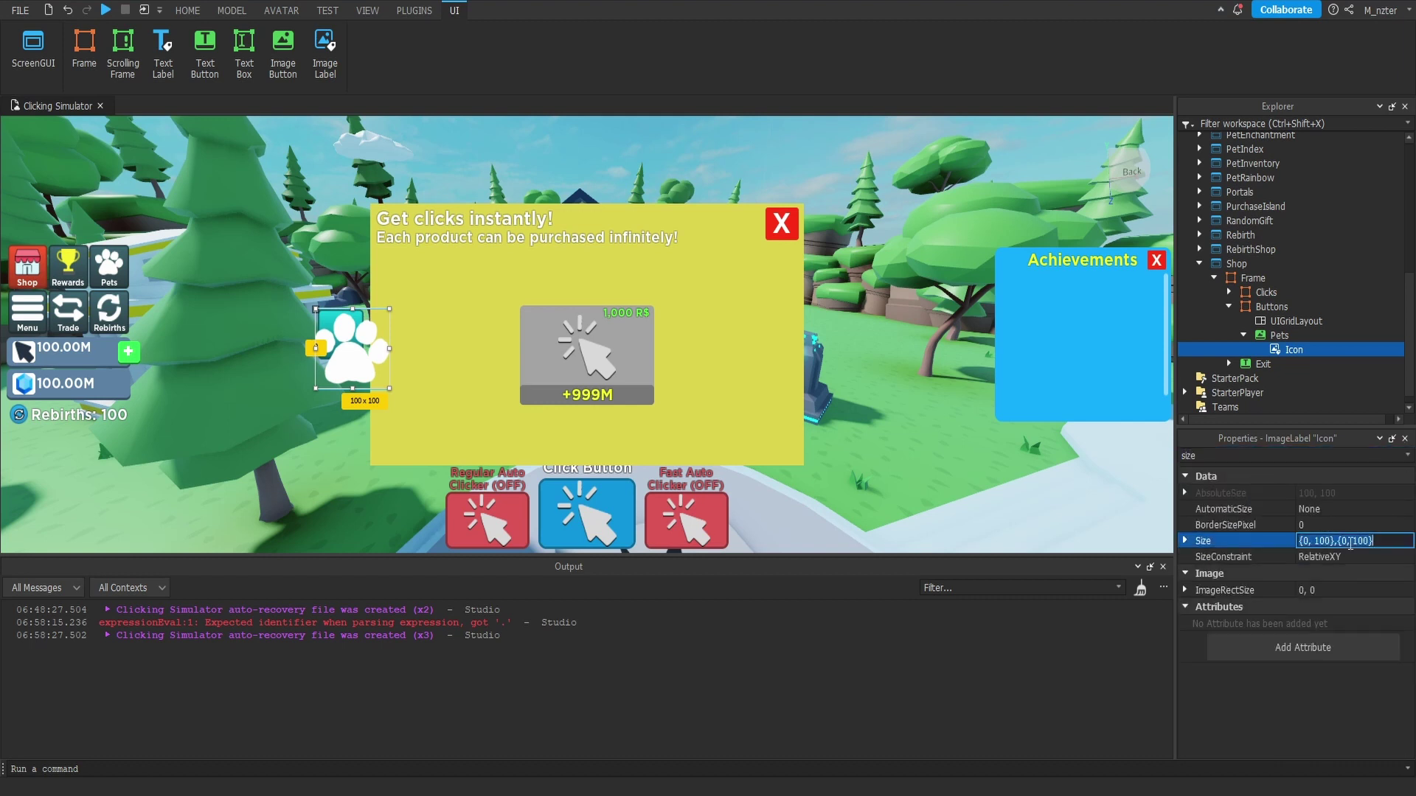
pyautogui.write('.7, 0},{0.')
pyautogui.write('65, 0')
pyautogui.press('Return')
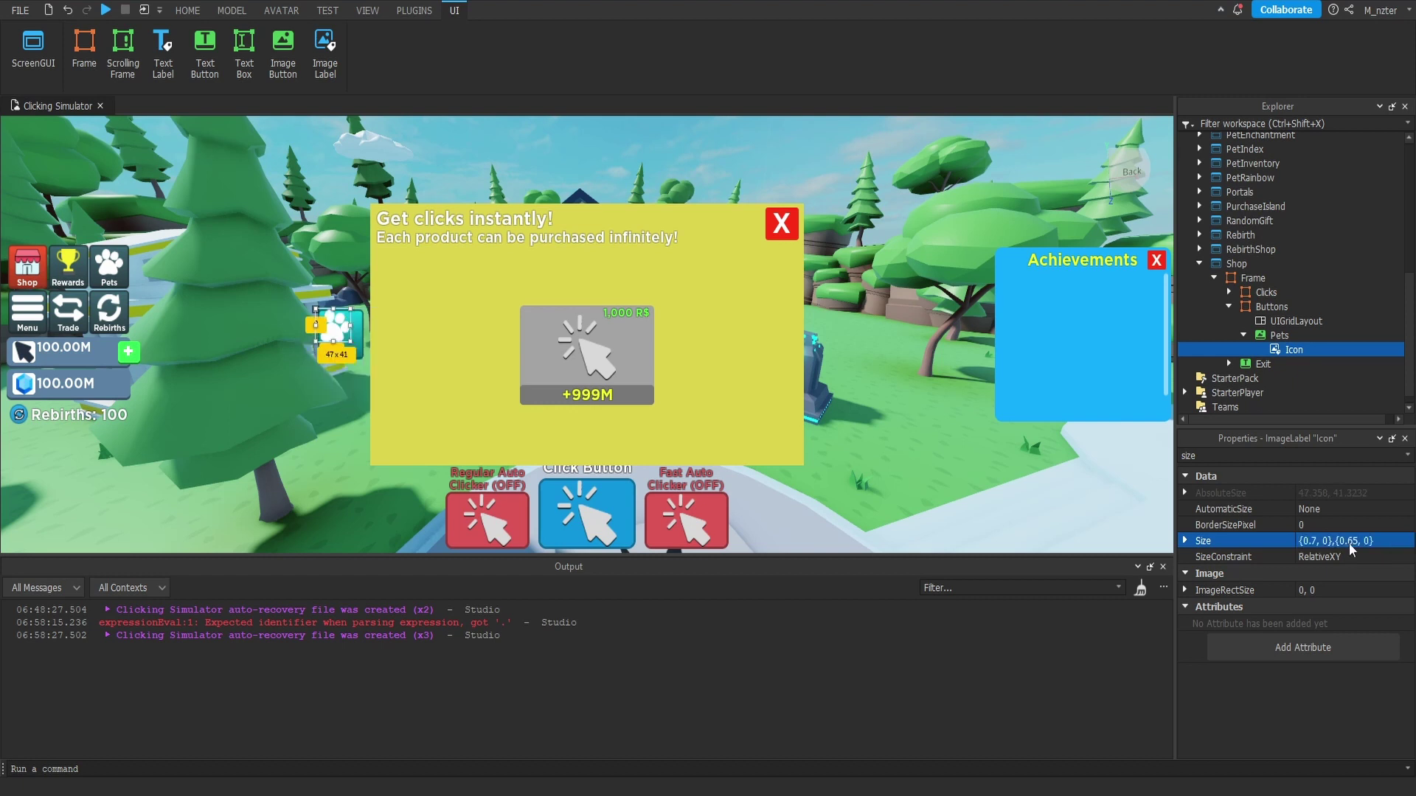
# Step: Set the Pets Icon's anchor point to 0.5, 0 and its position to {0.5, 0},{0.1, 0}
pyautogui.click(1314, 456)
pyautogui.write('po')
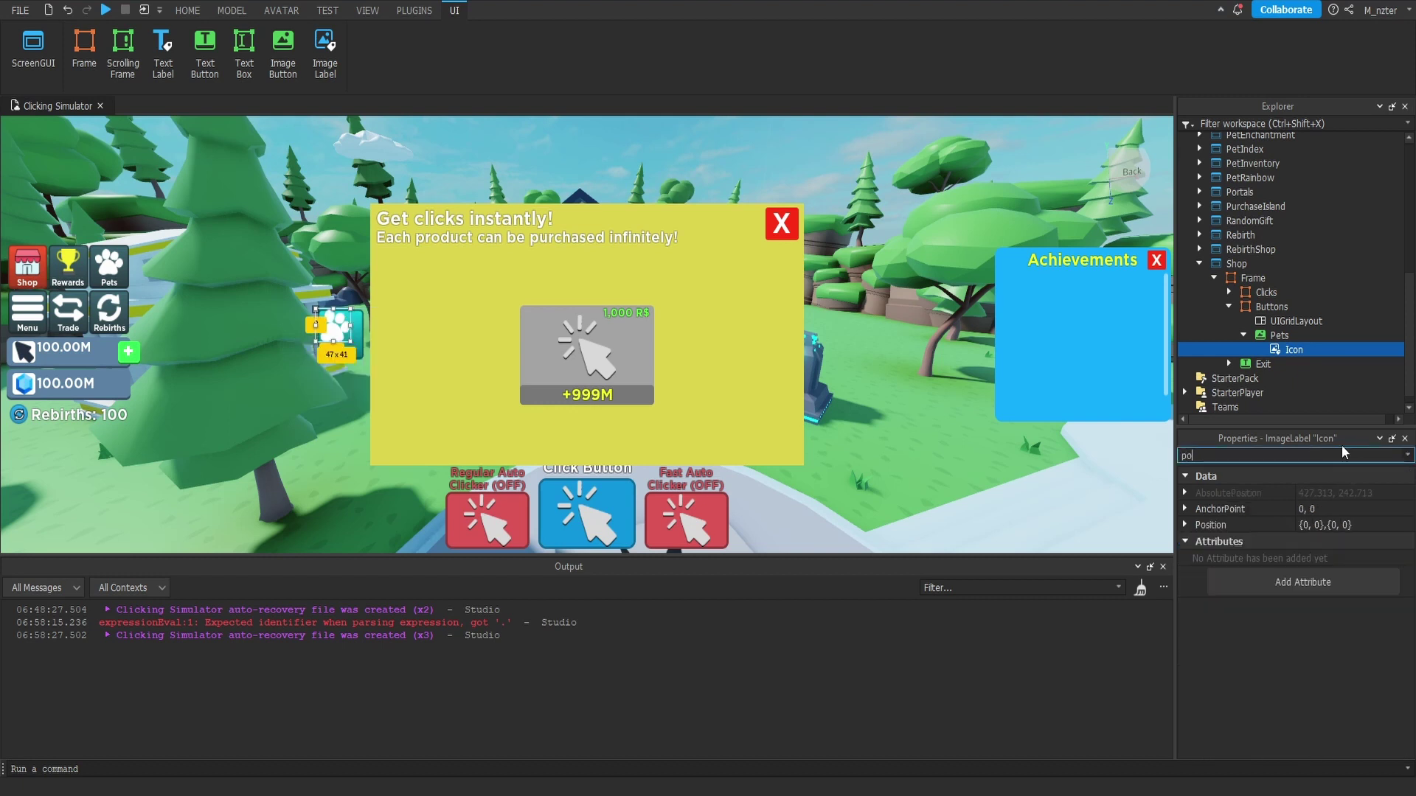
pyautogui.doubleClick(1301, 508)
pyautogui.write('.5')
pyautogui.doubleClick(1307, 525)
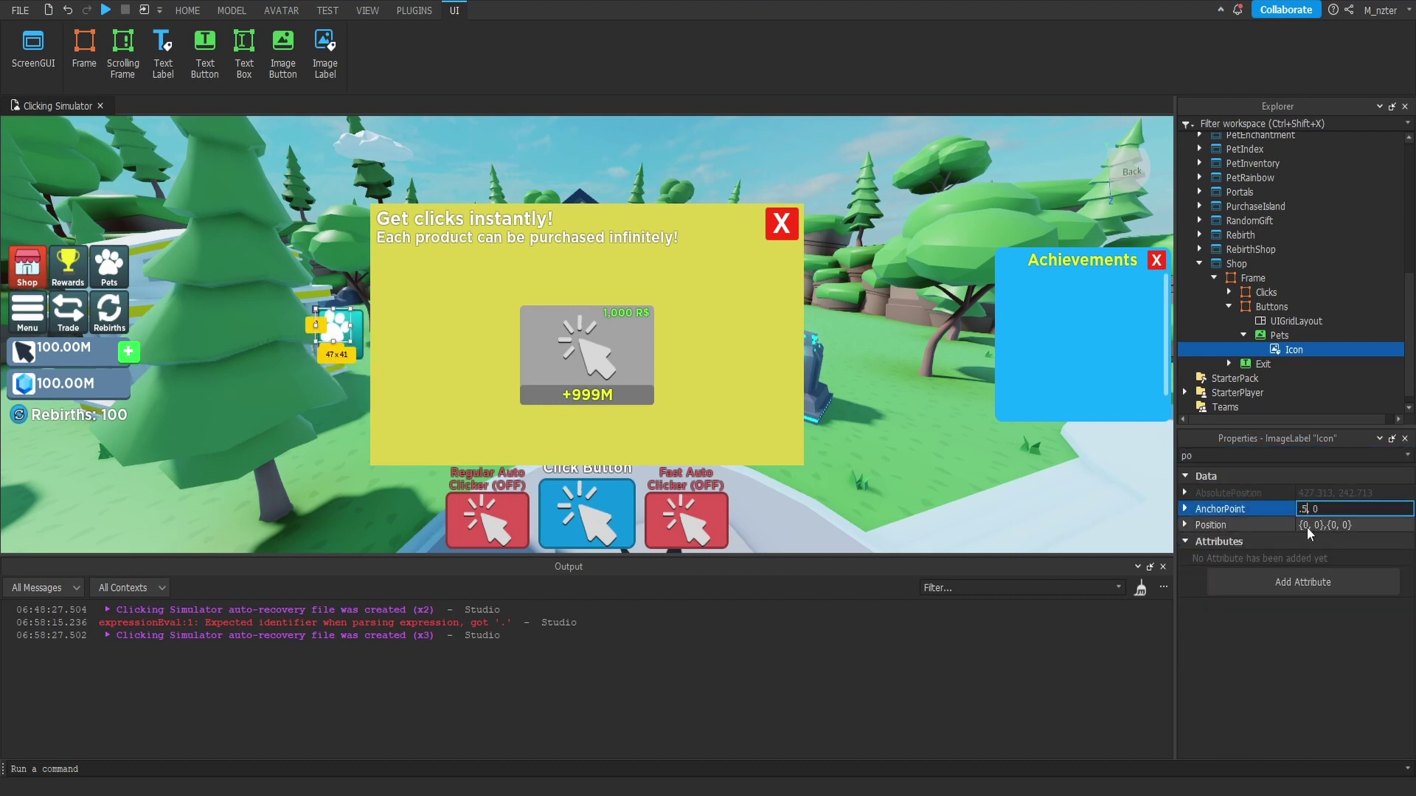
pyautogui.write('.5')
pyautogui.press('Return')
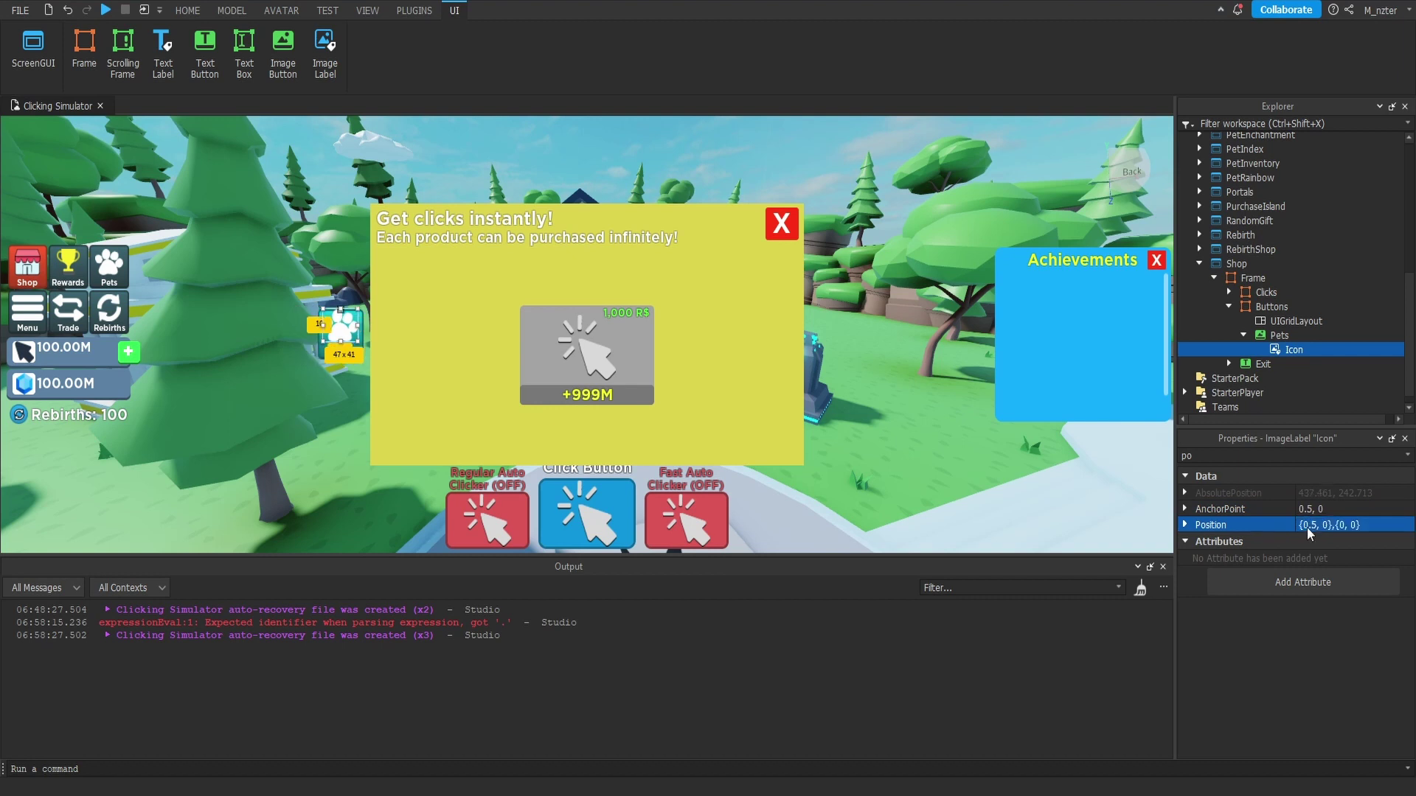
pyautogui.click(1340, 526)
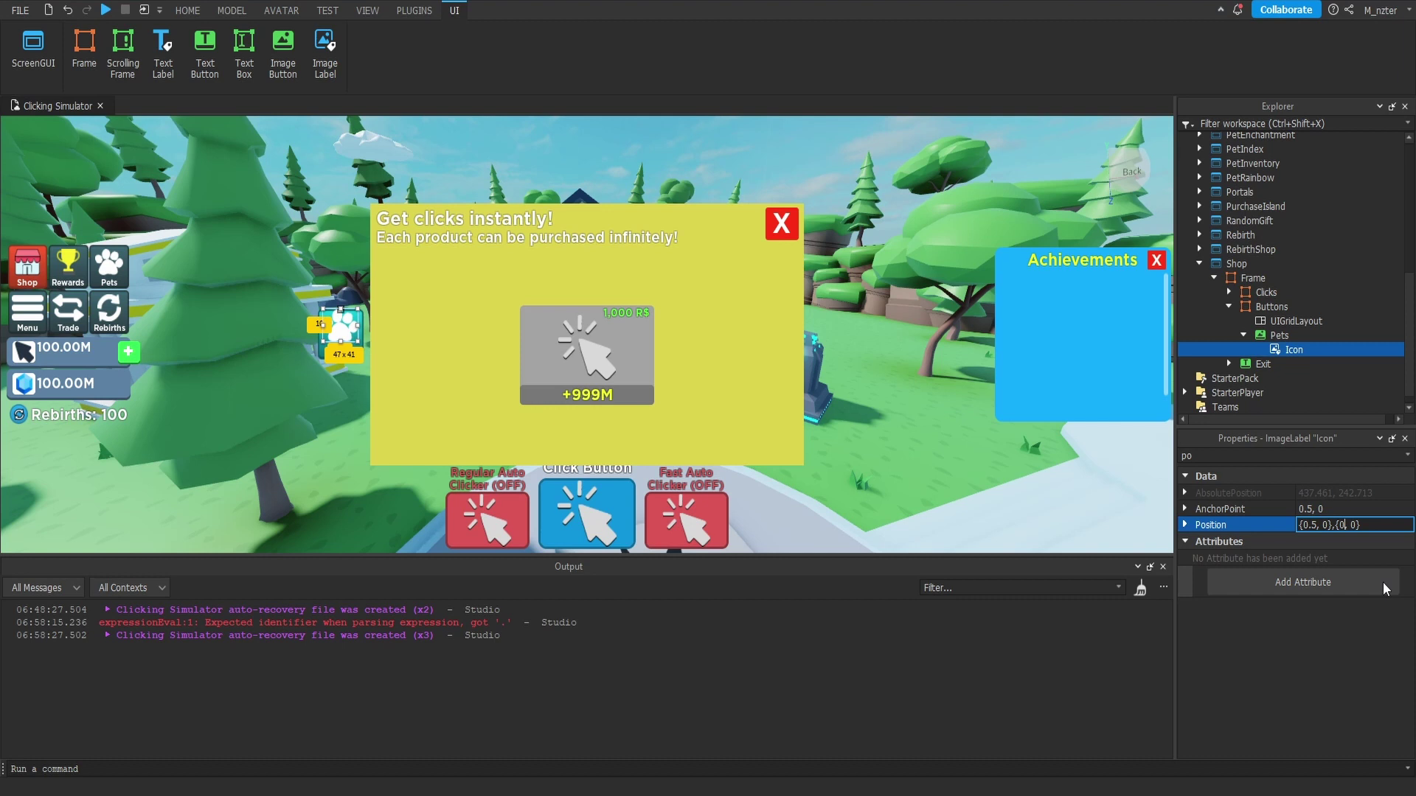
pyautogui.write('.1')
pyautogui.press('Return')
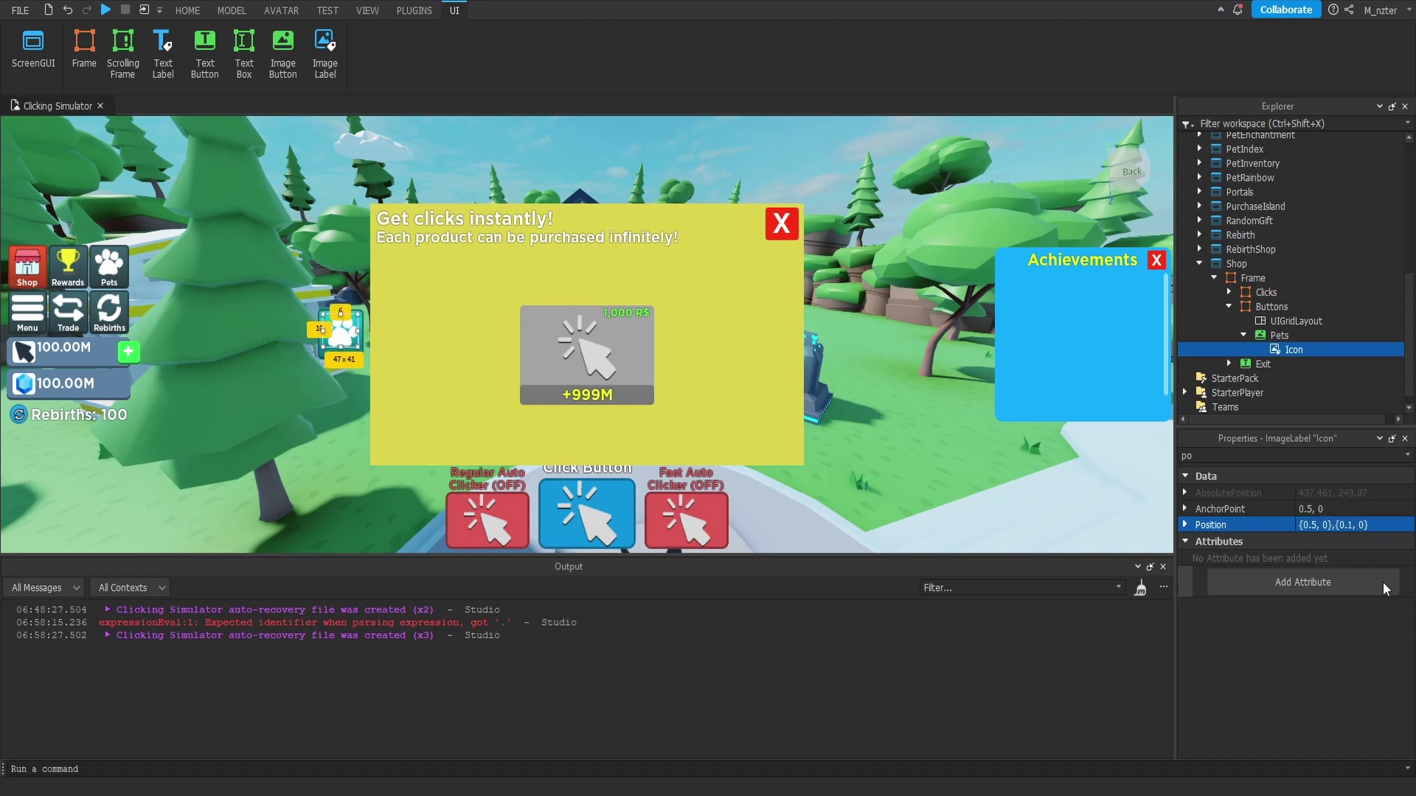
pyautogui.press('Escape')
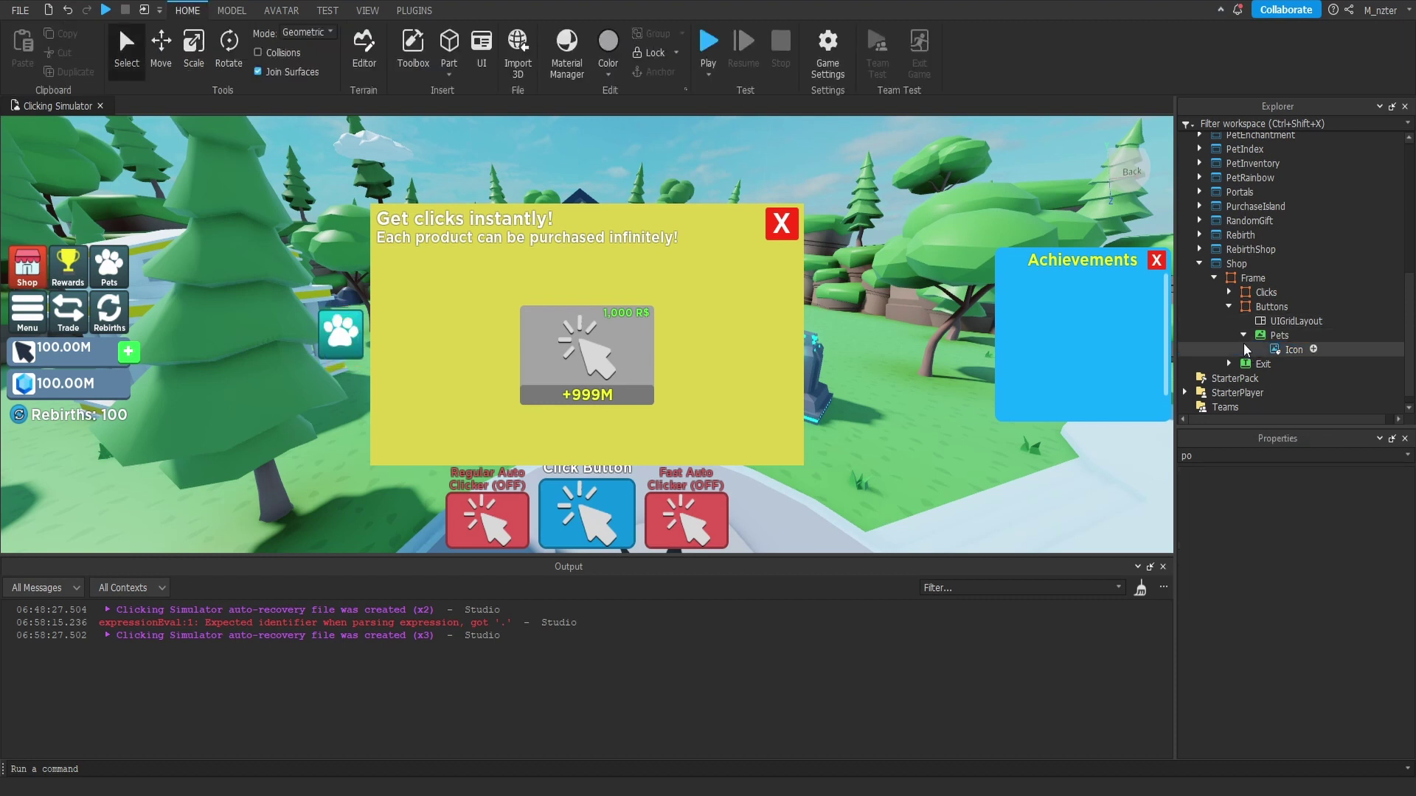
# Step: Copy the Title label from the Clicks frame into the Pets button
pyautogui.click(1231, 292)
pyautogui.click(1246, 319)
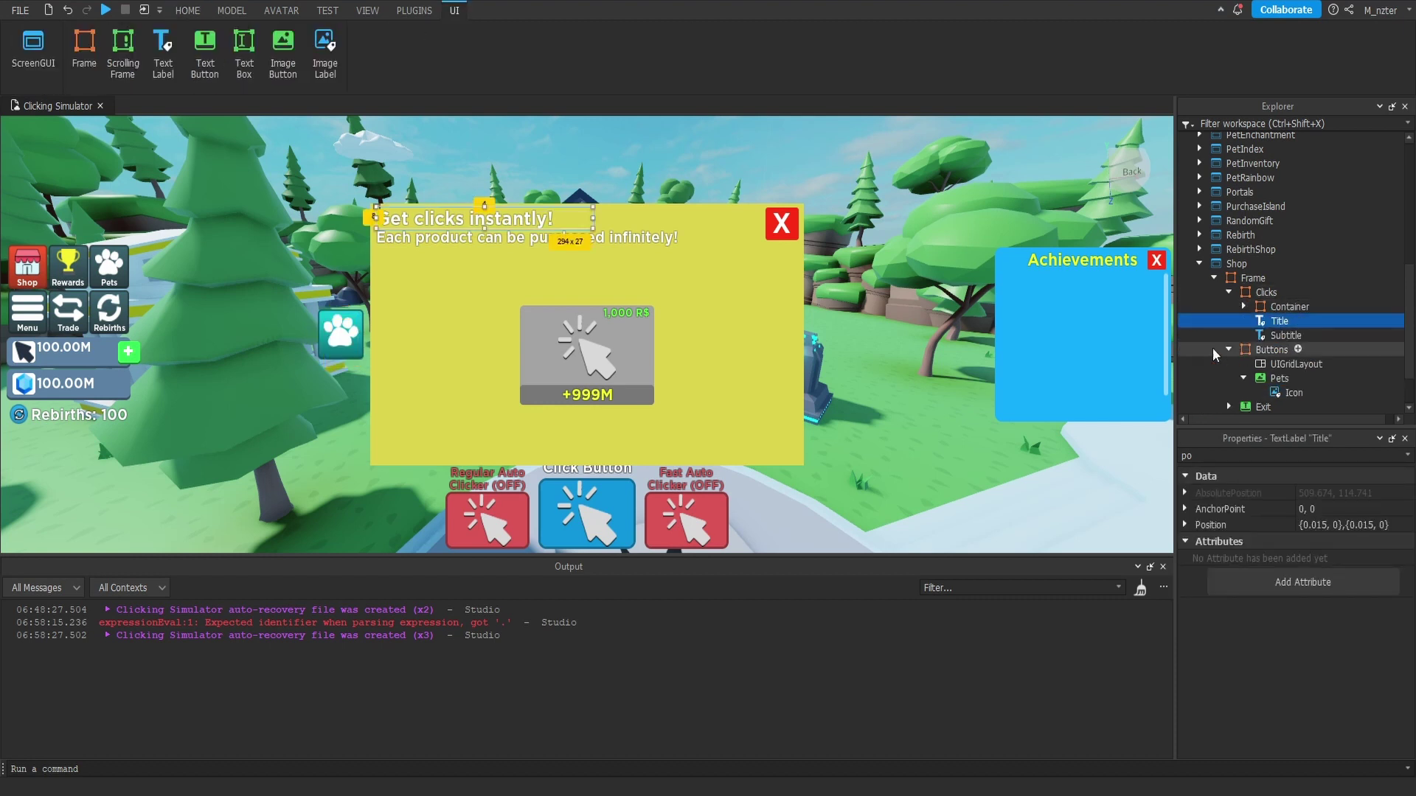
pyautogui.click(1229, 294)
pyautogui.click(1276, 337)
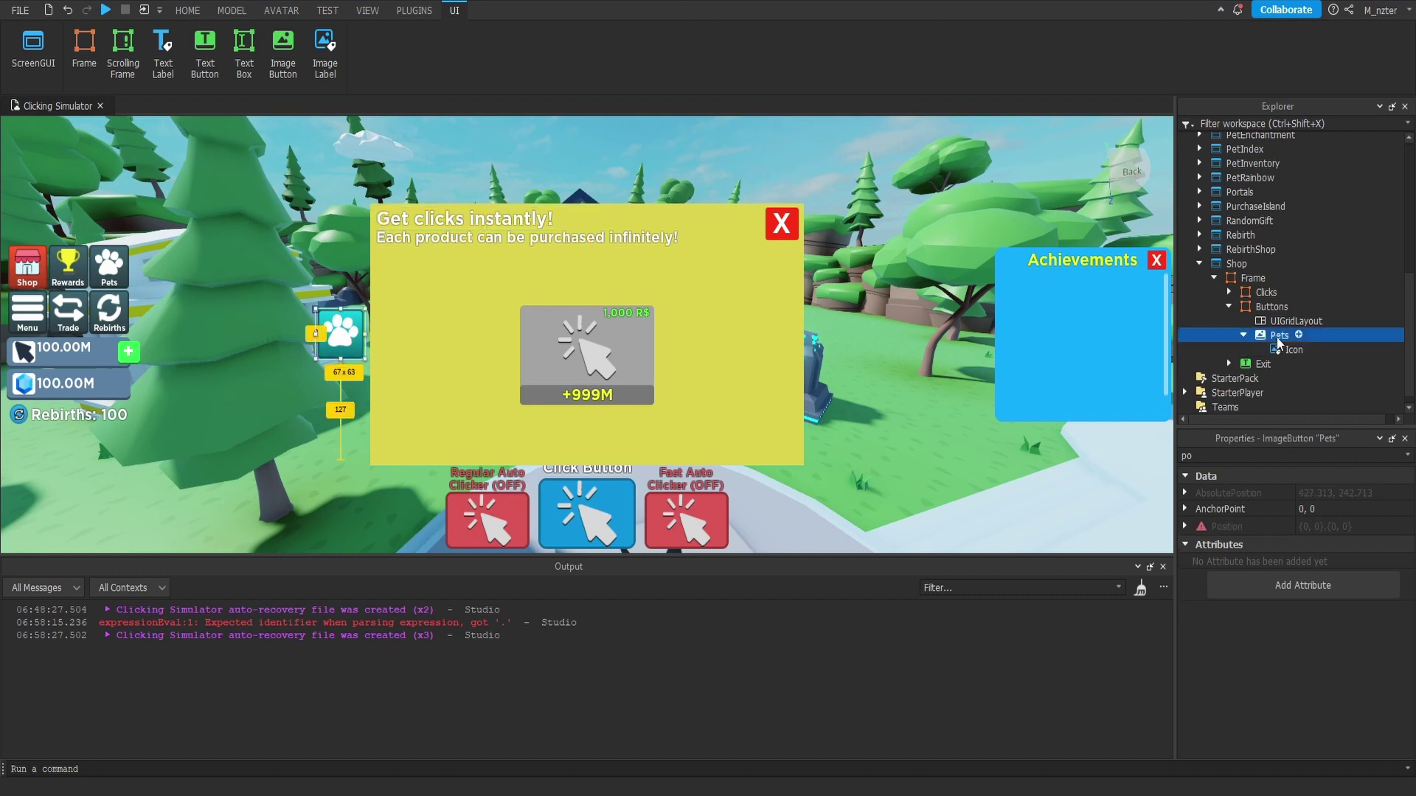
pyautogui.hotkey('ctrl', 'shift', 'v')
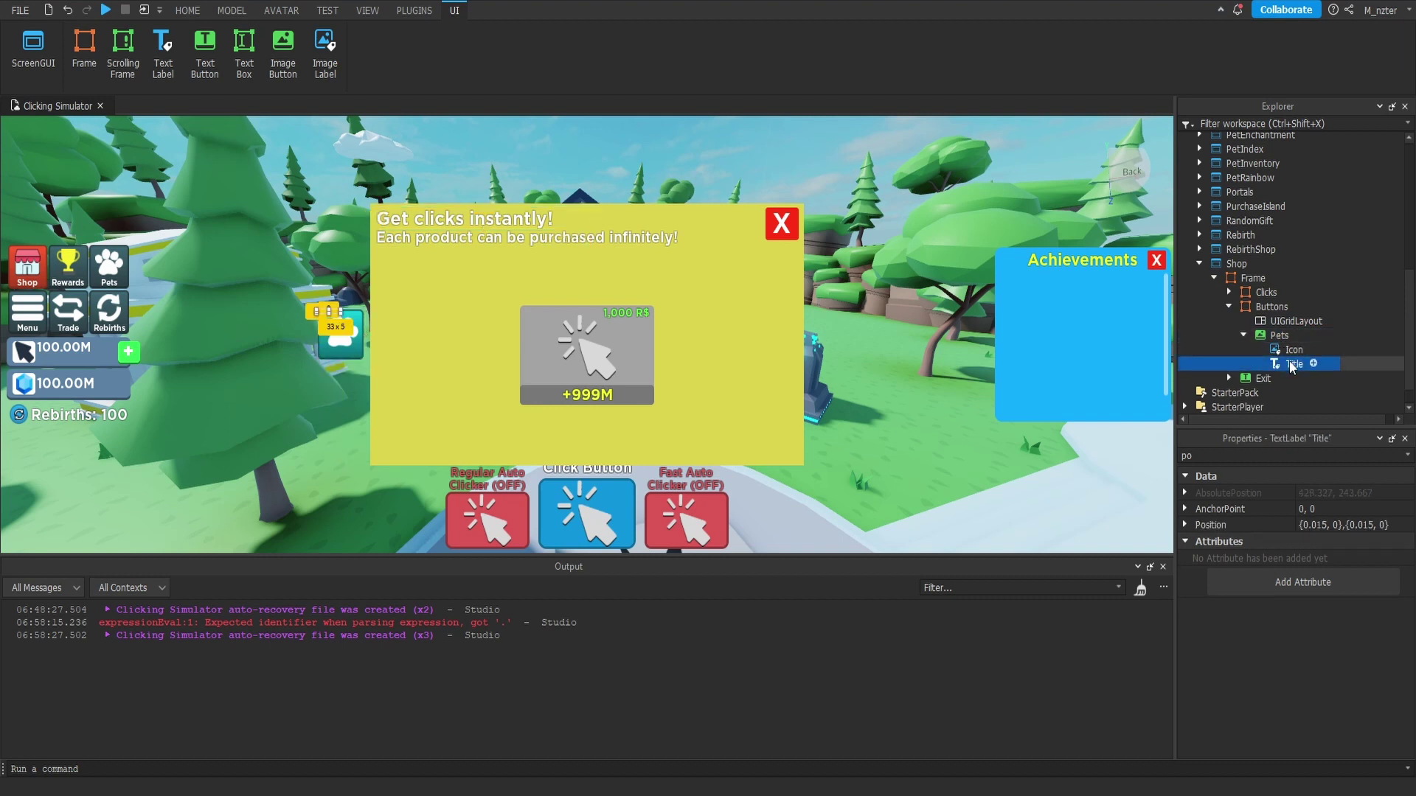
# Step: Change the Pets button's Title text to Pets, with horizontal text alignment Center and text stroke transparency 1
pyautogui.click(1286, 454)
pyautogui.write('text')
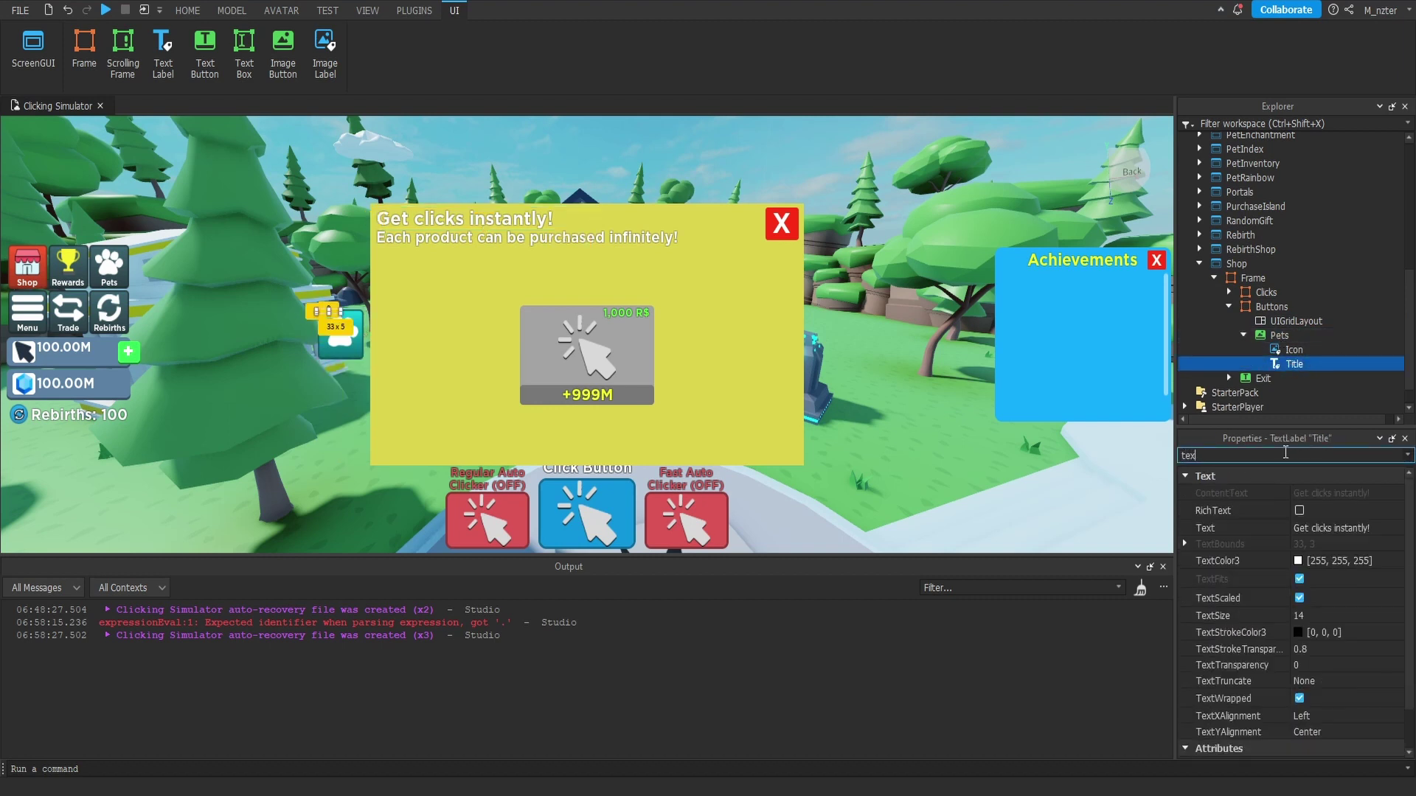
pyautogui.click(1330, 529)
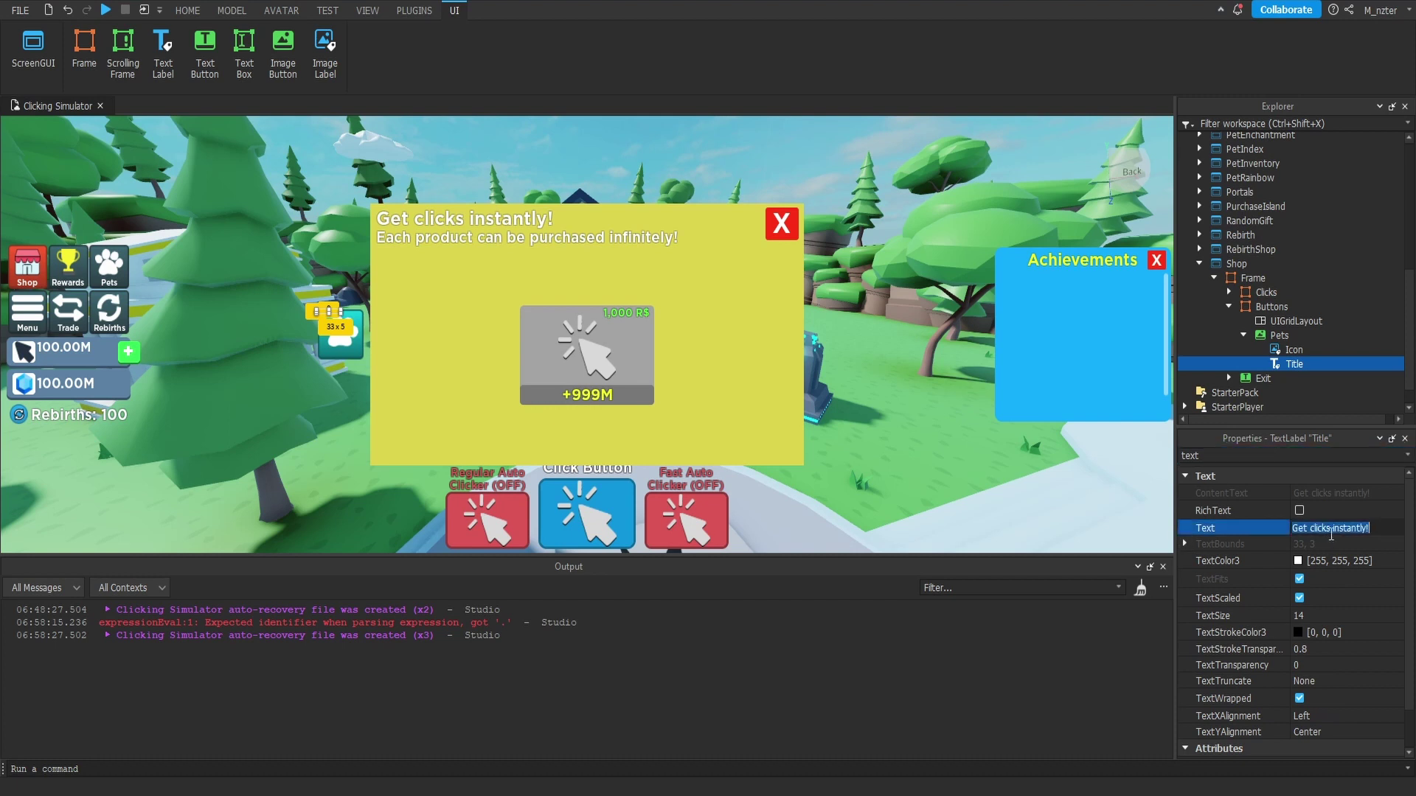
pyautogui.write('Pets')
pyautogui.click(1297, 721)
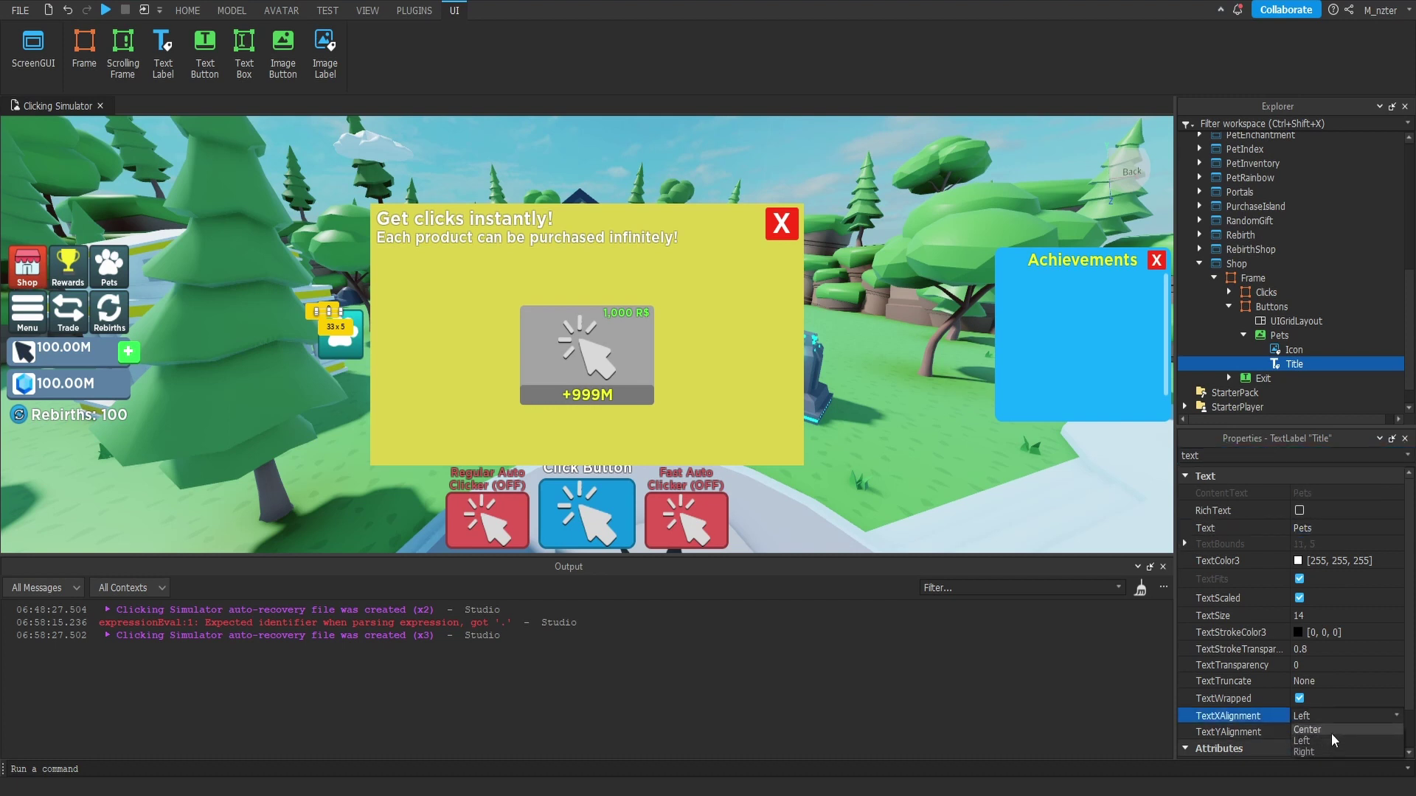
pyautogui.click(1331, 730)
pyautogui.click(1335, 649)
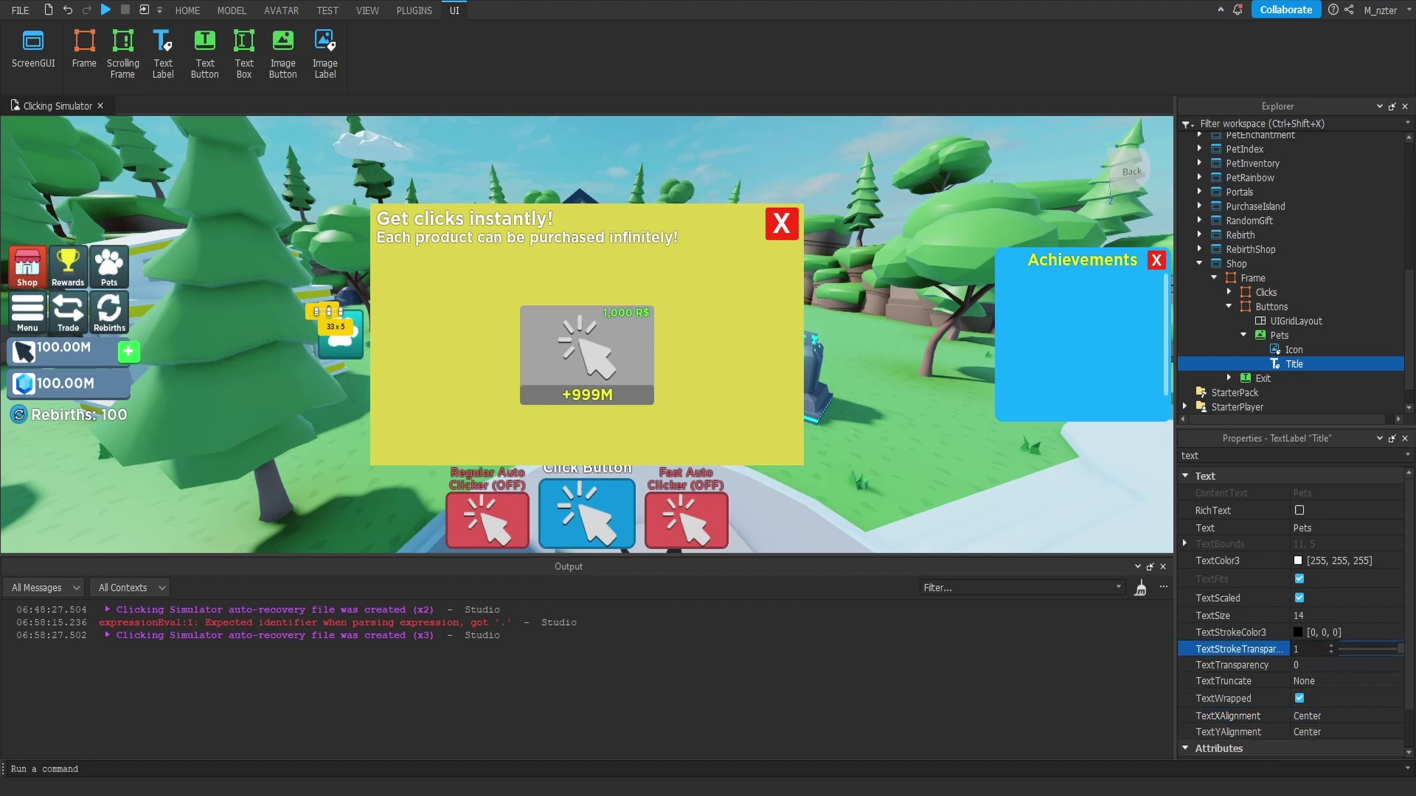
# Step: Set the size of the Pets button's Title to {0.85, 0},{0.19, 0}
pyautogui.click(1331, 454)
pyautogui.write('size')
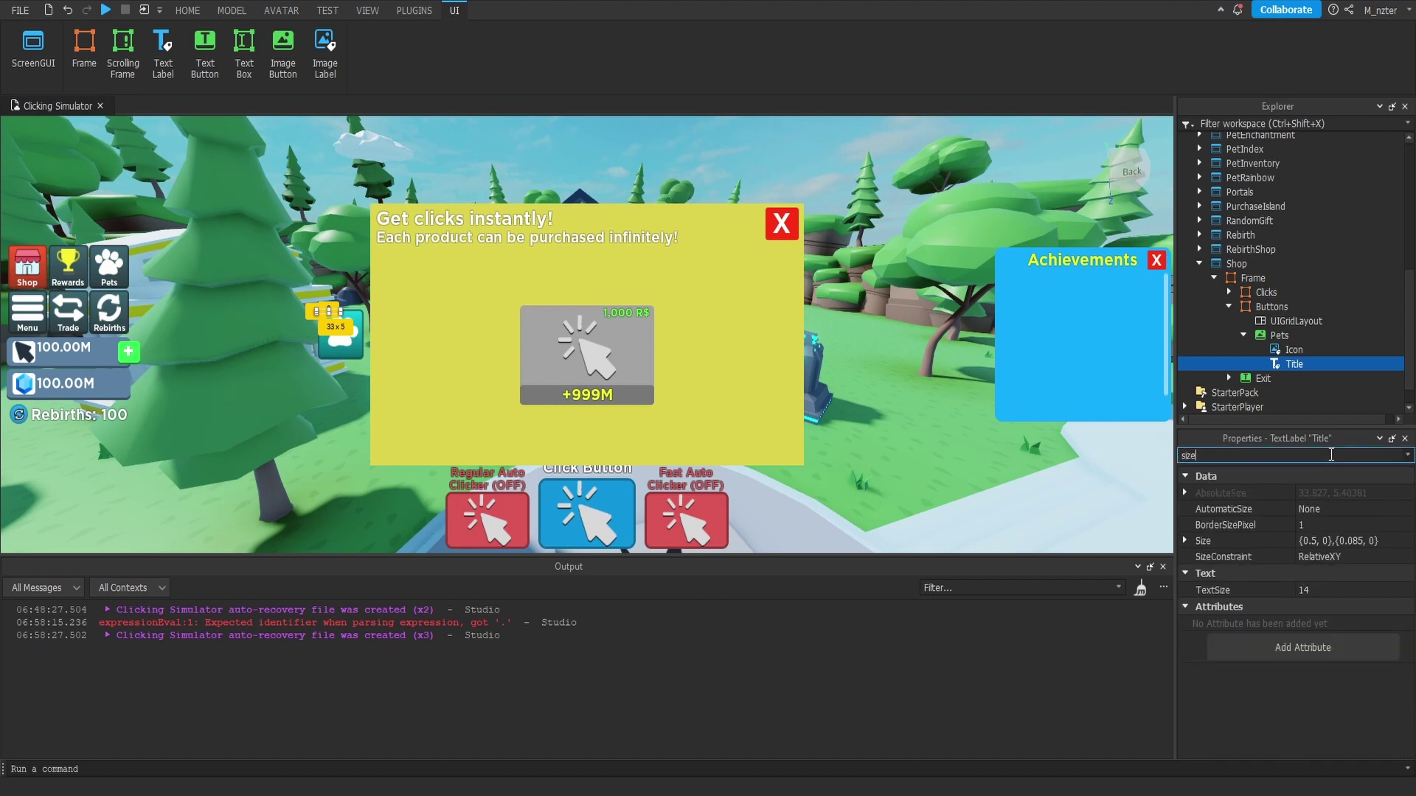
pyautogui.click(1315, 538)
pyautogui.write('8')
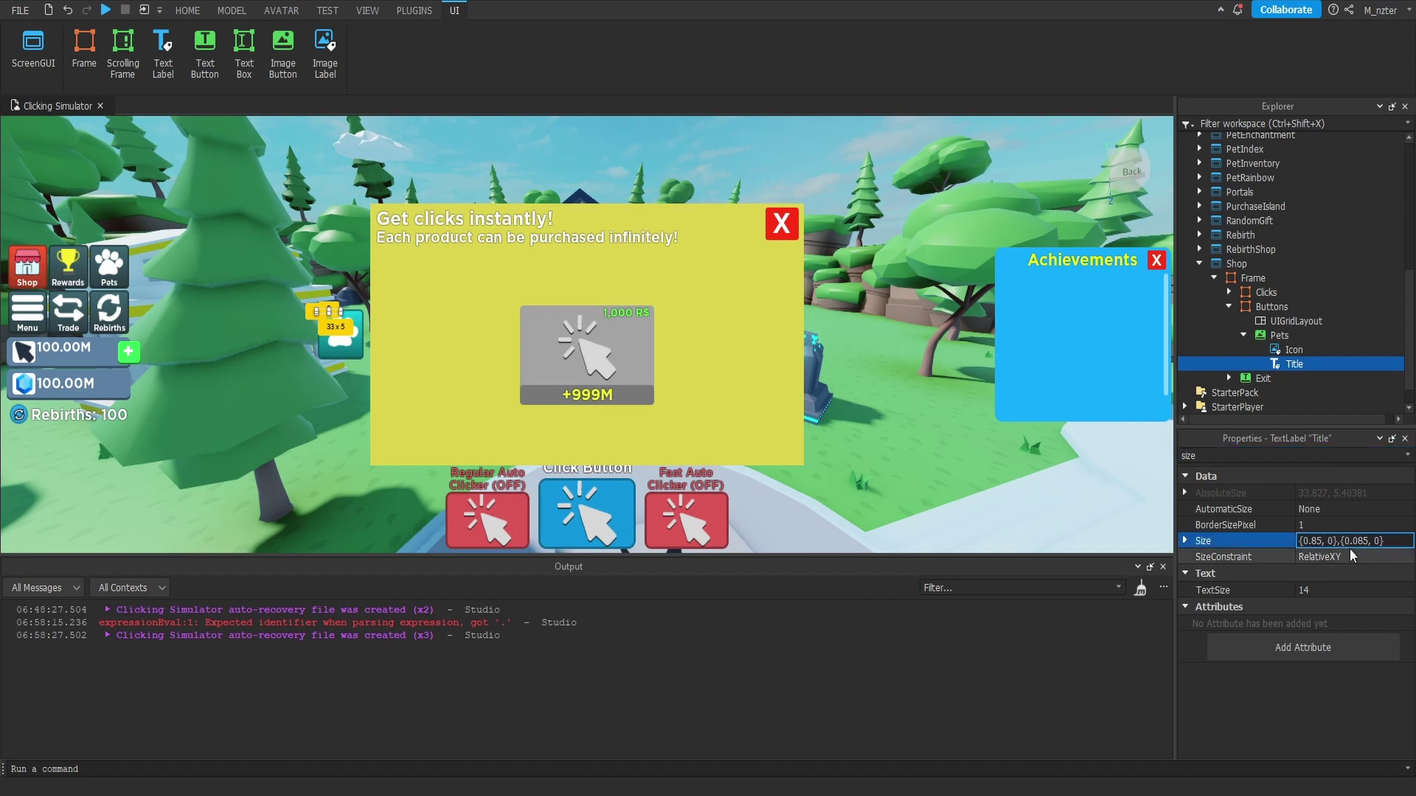
pyautogui.doubleClick(1364, 540)
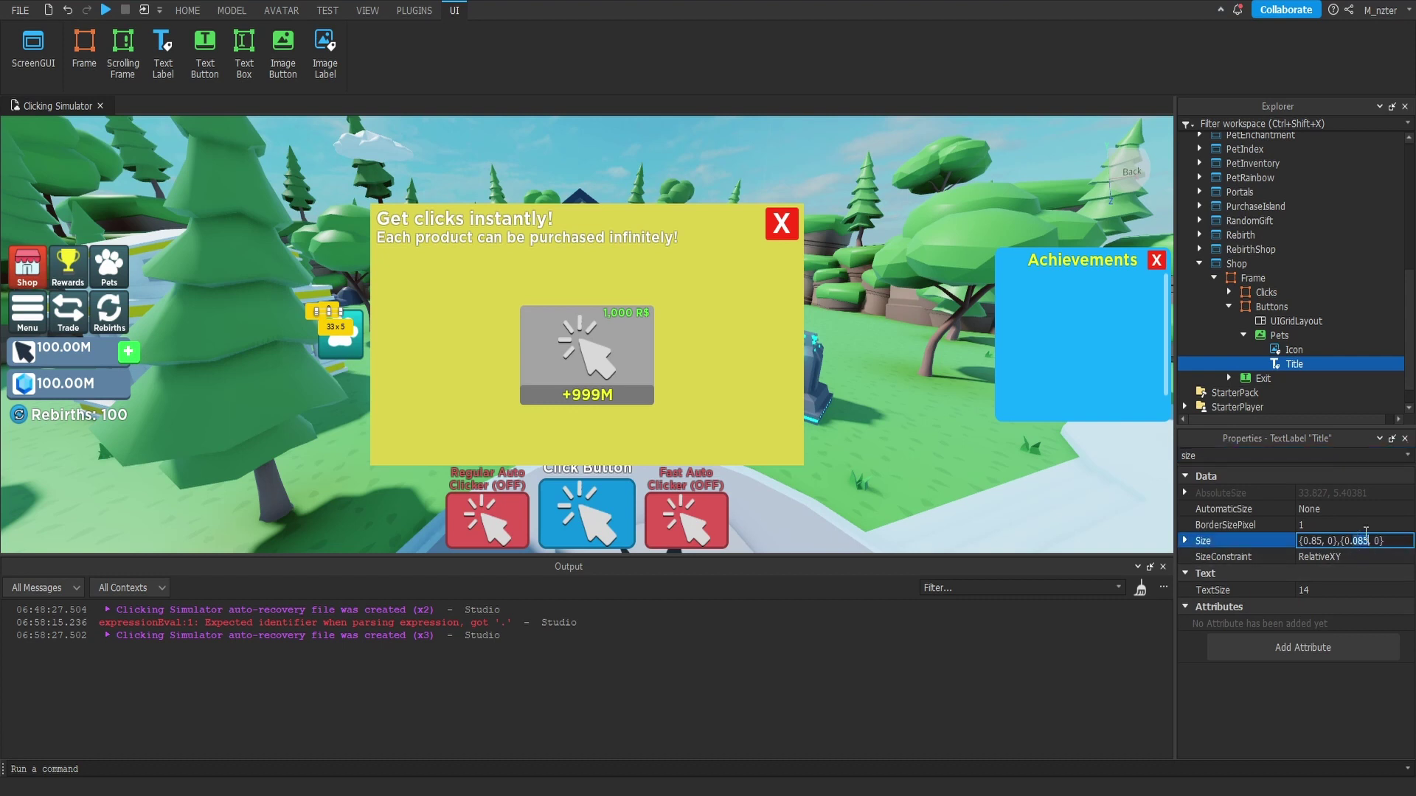
pyautogui.write('19')
pyautogui.press('Return')
# Step: Center the Pets button's Title horizontally with an X position scale of 0.5 and anchor point 0.5, 0
pyautogui.click(1340, 456)
pyautogui.write('po')
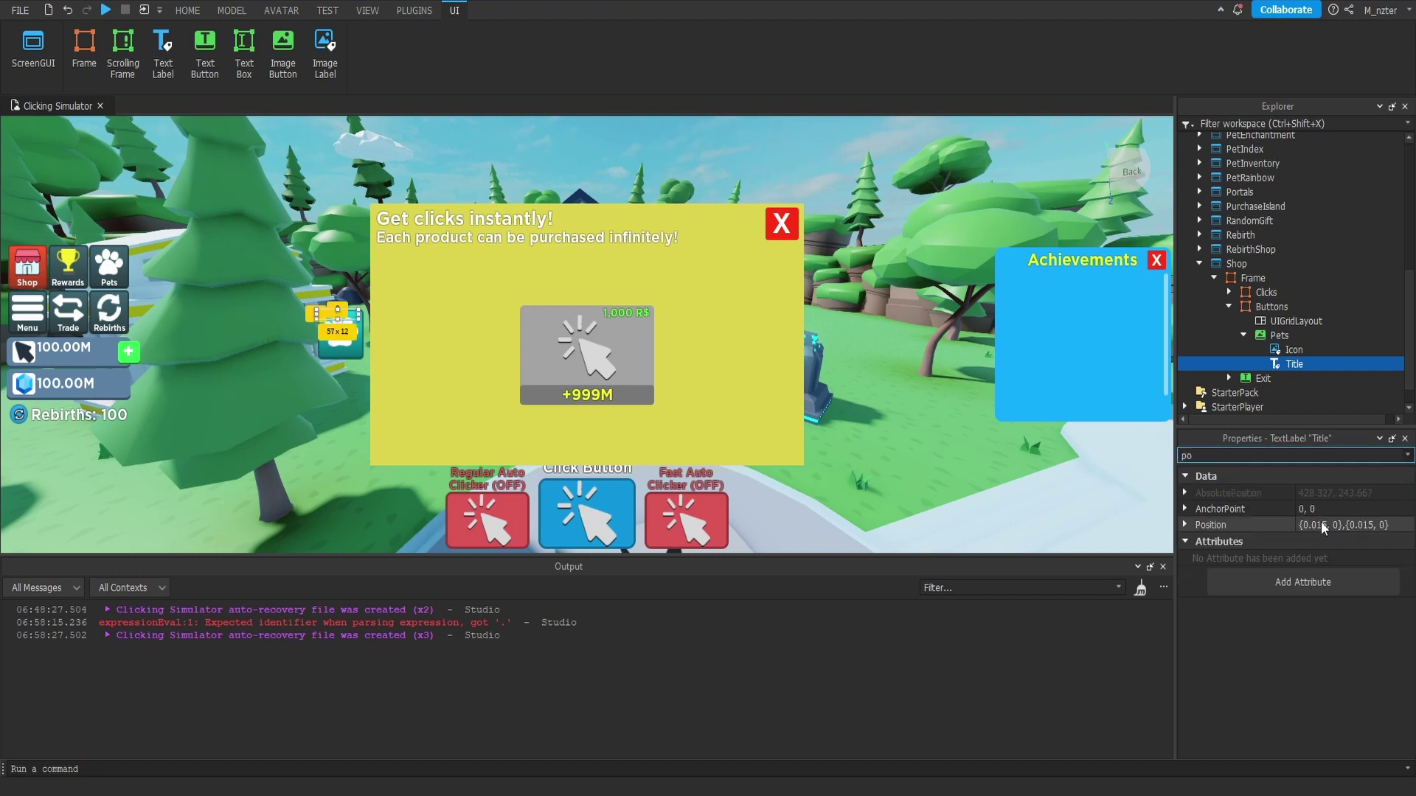
pyautogui.doubleClick(1321, 521)
pyautogui.write('5')
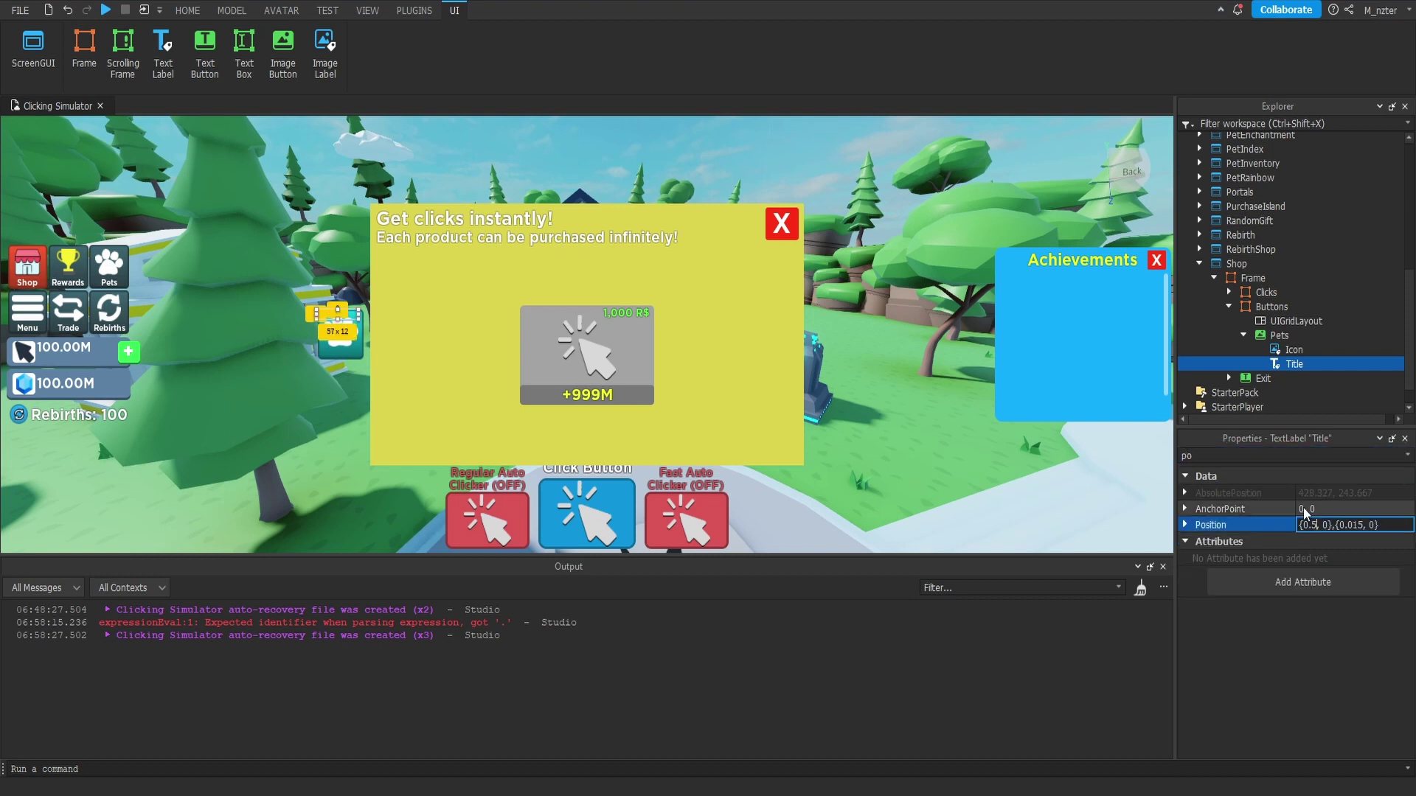
pyautogui.click(1303, 507)
pyautogui.write('.5')
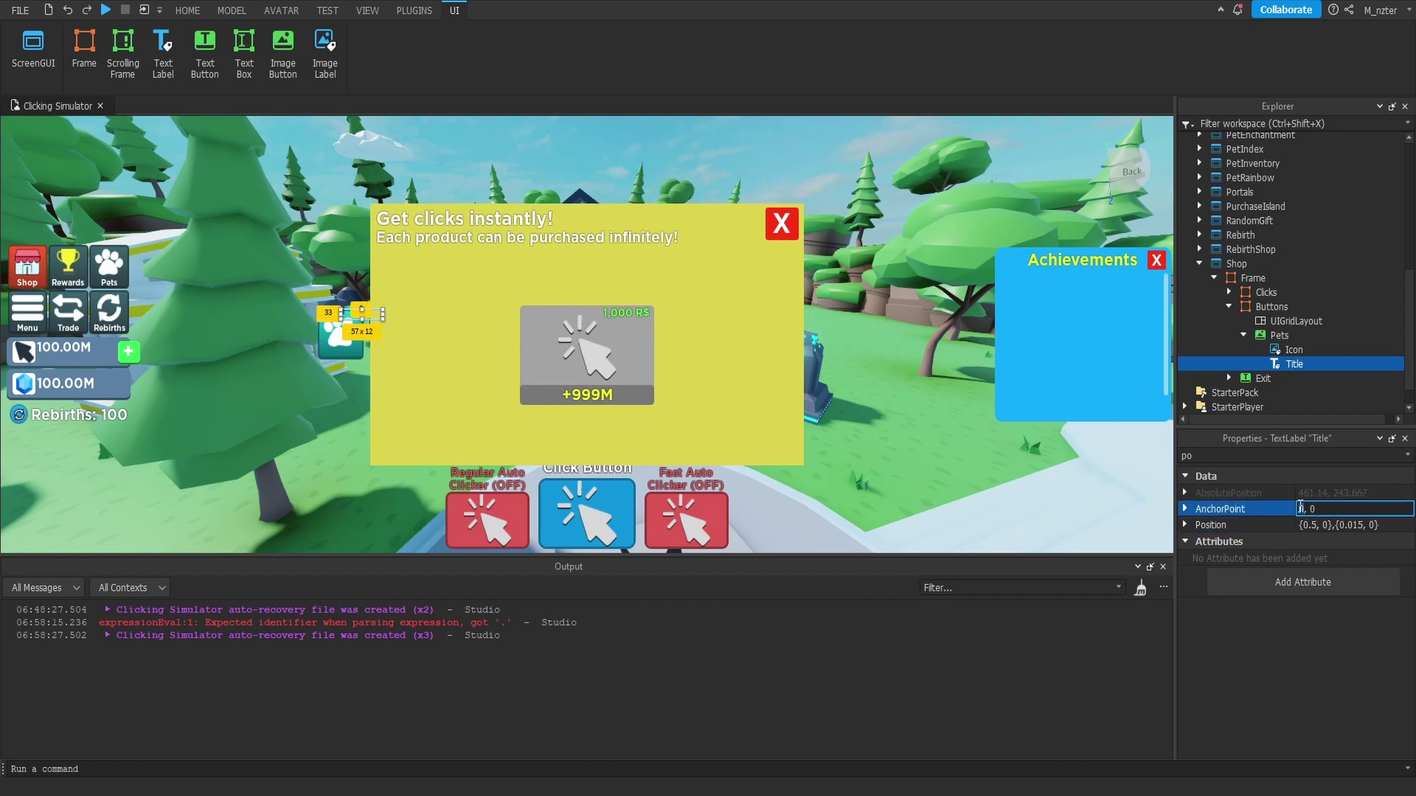
pyautogui.press('Return')
# Step: Set the Y position scale of the Pets button's Title to 0.765
pyautogui.click(1360, 524)
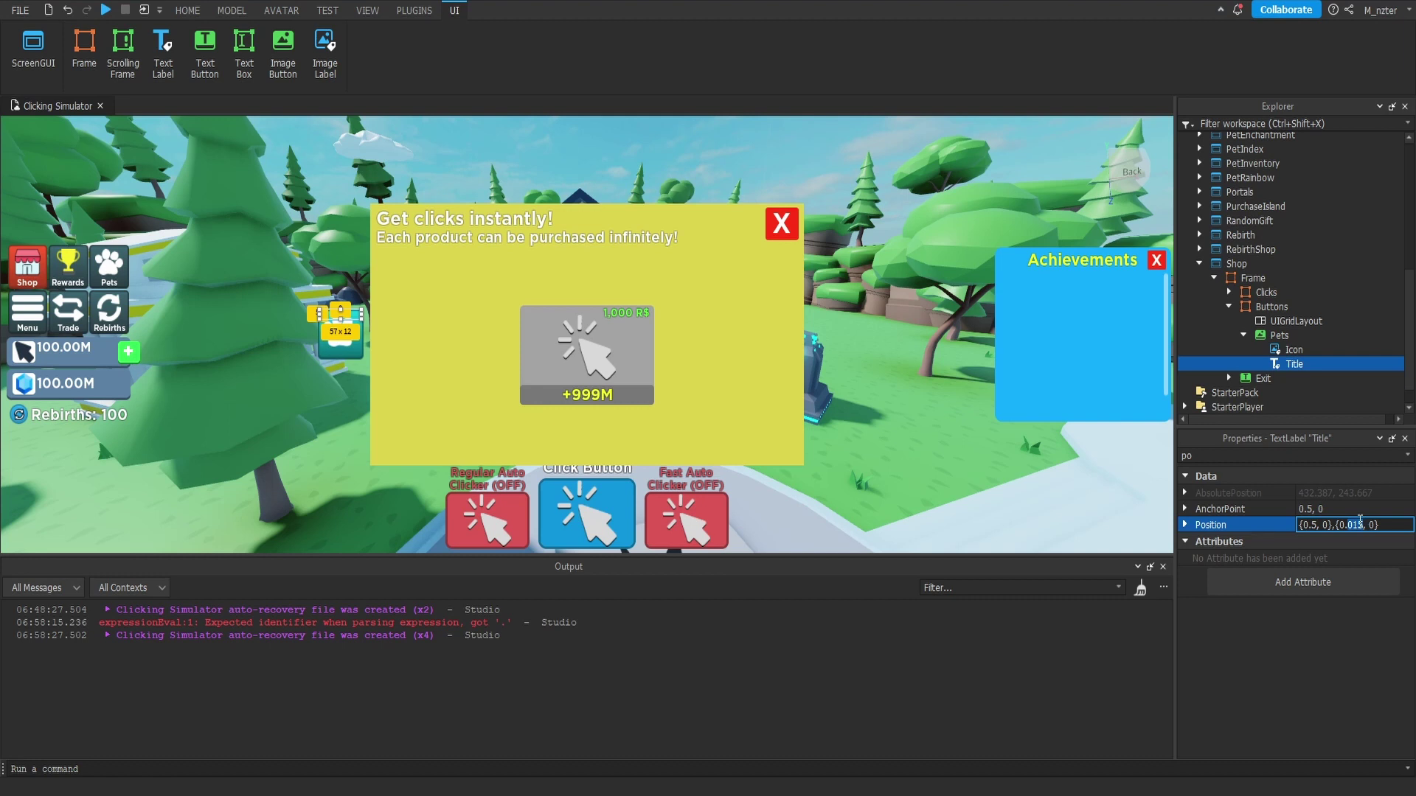
pyautogui.press('BackSpace')
pyautogui.press('BackSpace')
pyautogui.write('76')
pyautogui.press('Return')
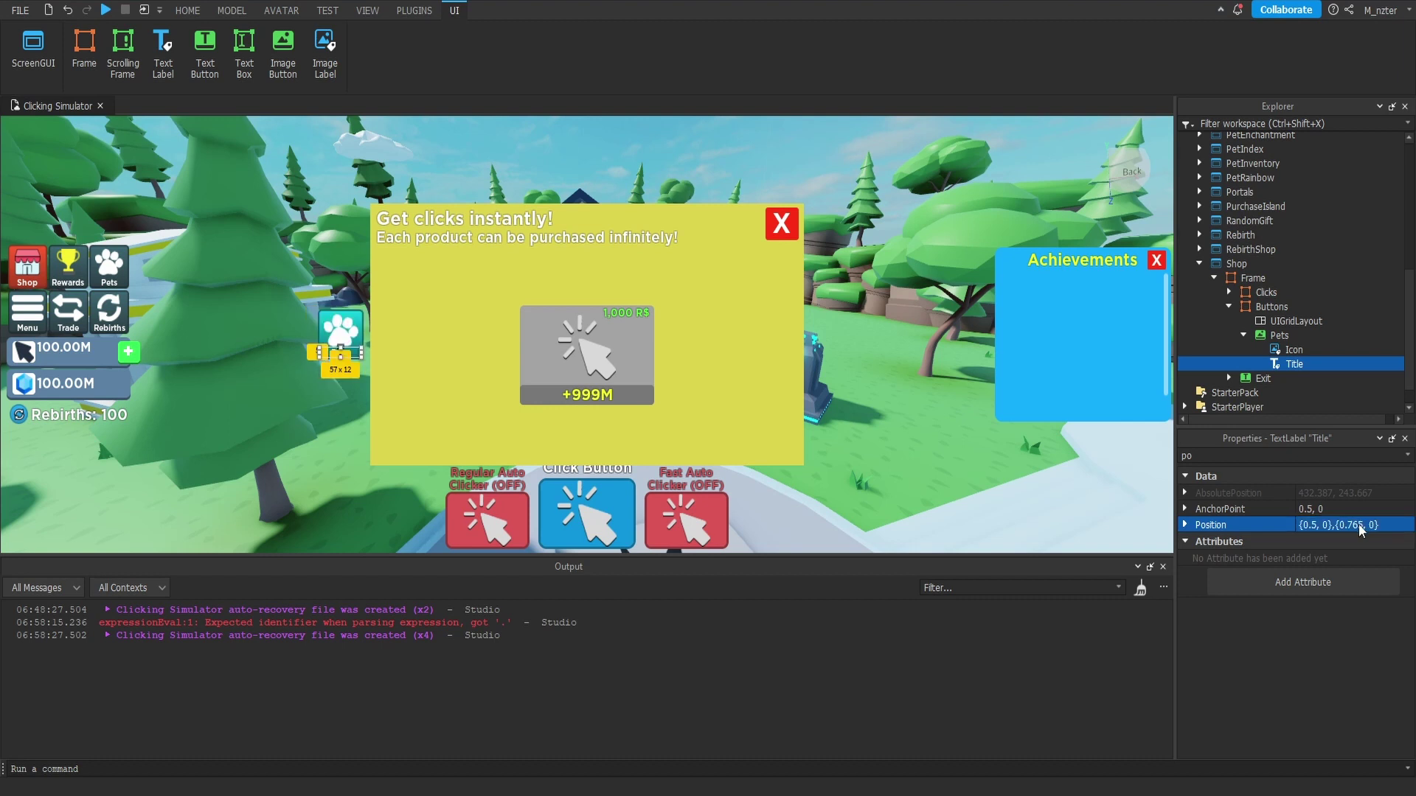
pyautogui.press('Escape')
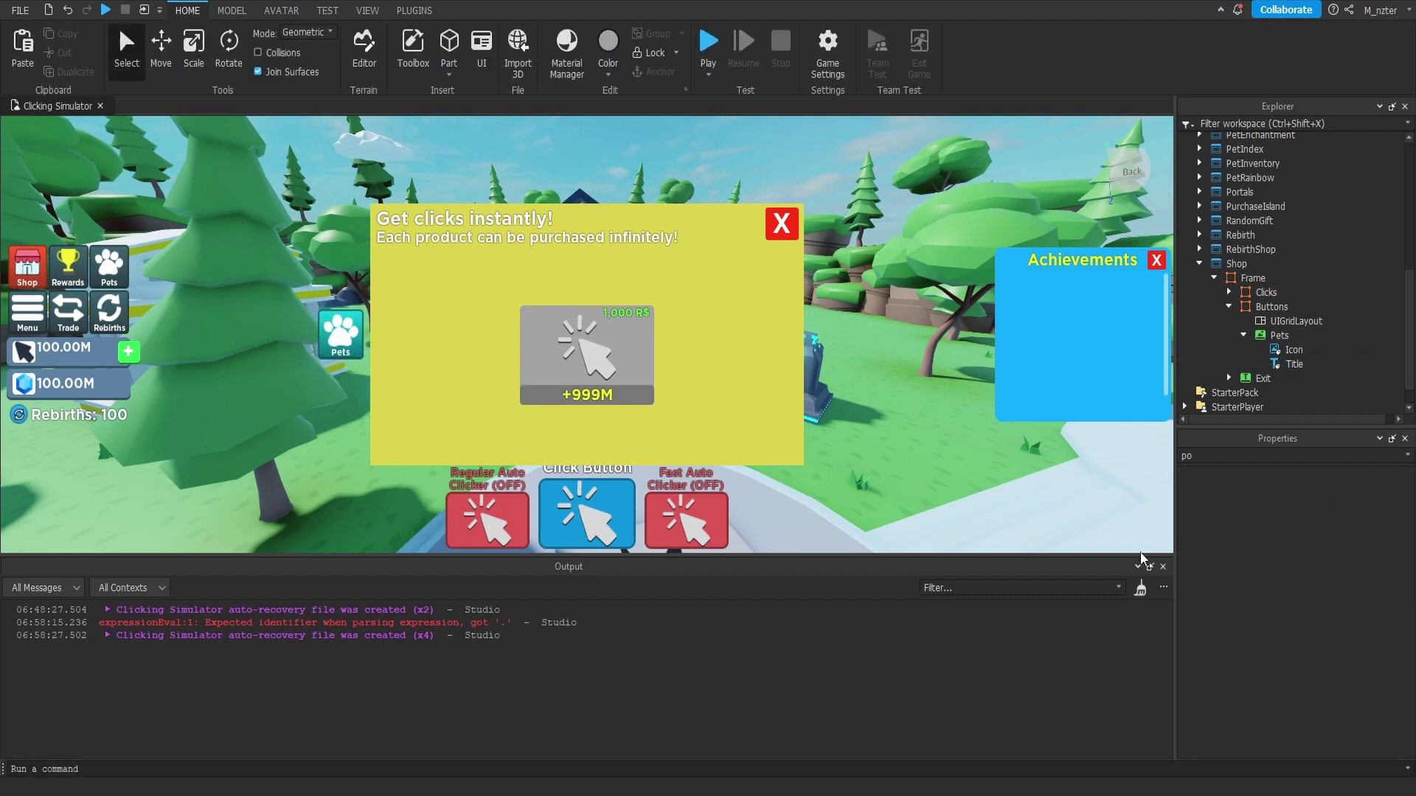
# Step: Duplicate the Pets button within the Buttons frame and rename the copy Passes
pyautogui.click(1244, 335)
pyautogui.click(1269, 338)
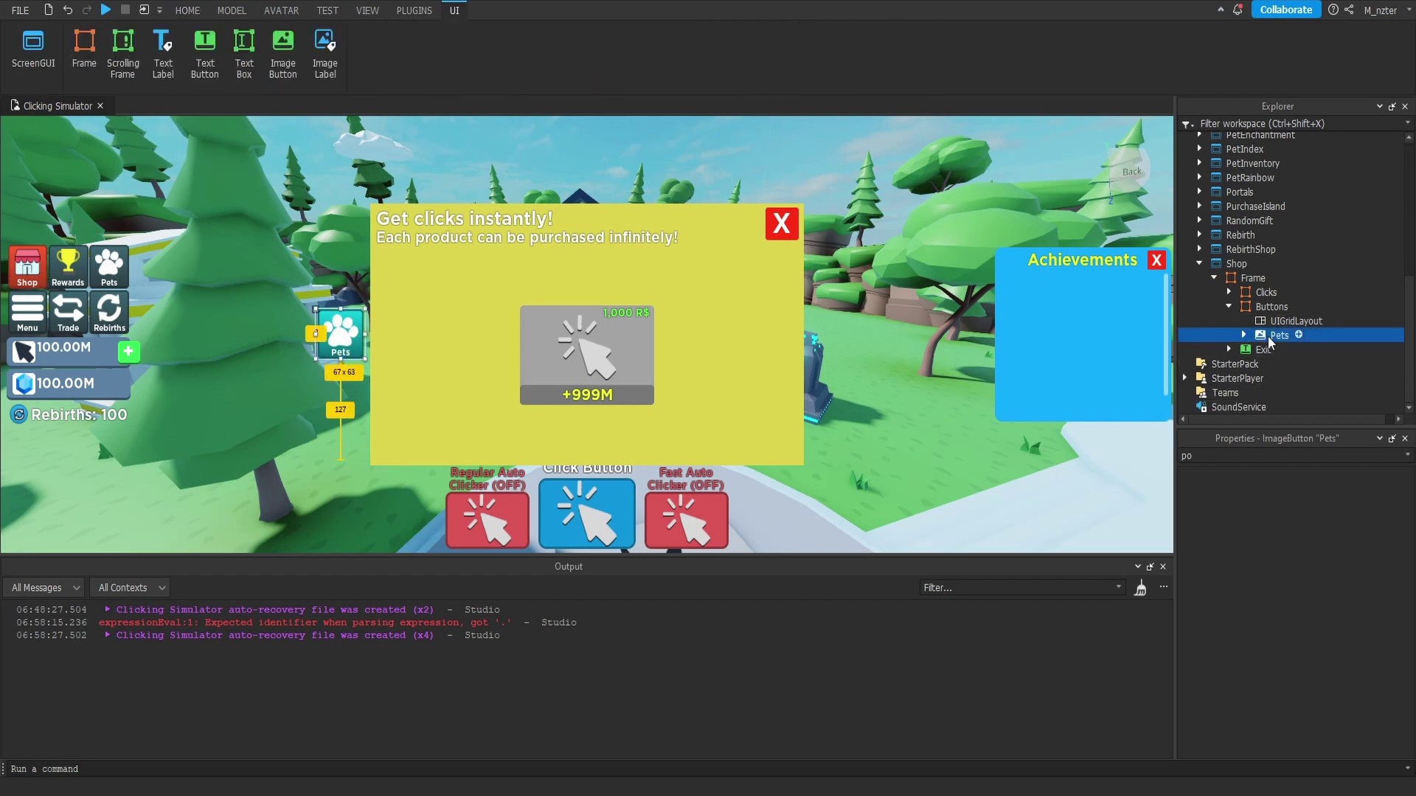
pyautogui.hotkey('ctrl', 'd')
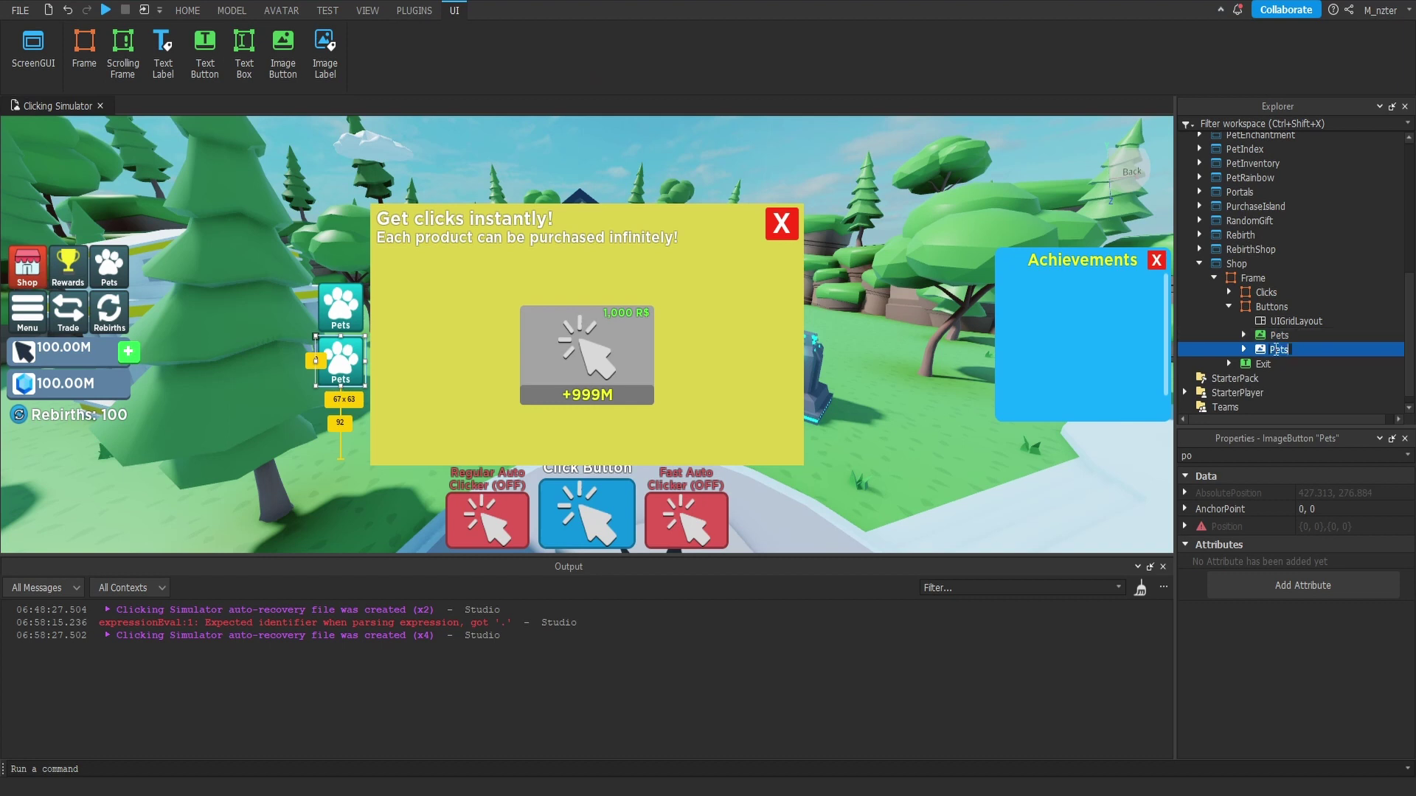
pyautogui.write('Passes')
pyautogui.press('Return')
# Step: Set the Passes button's image color to 255, 85, 85 and its Icon's image to Shop_Icon (1)
pyautogui.hotkey('ctrl', 'shift', 'p')
pyautogui.write('ima')
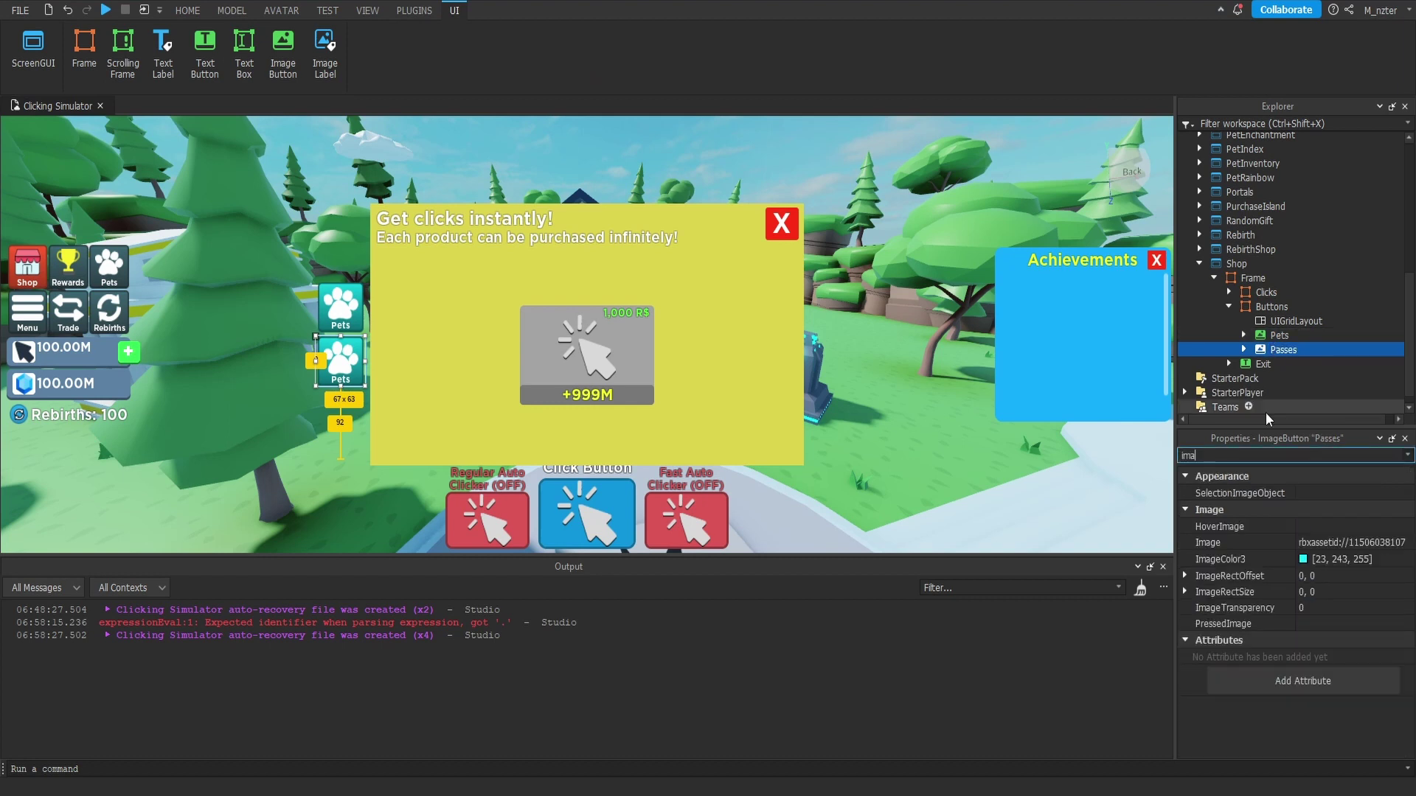
pyautogui.click(1303, 559)
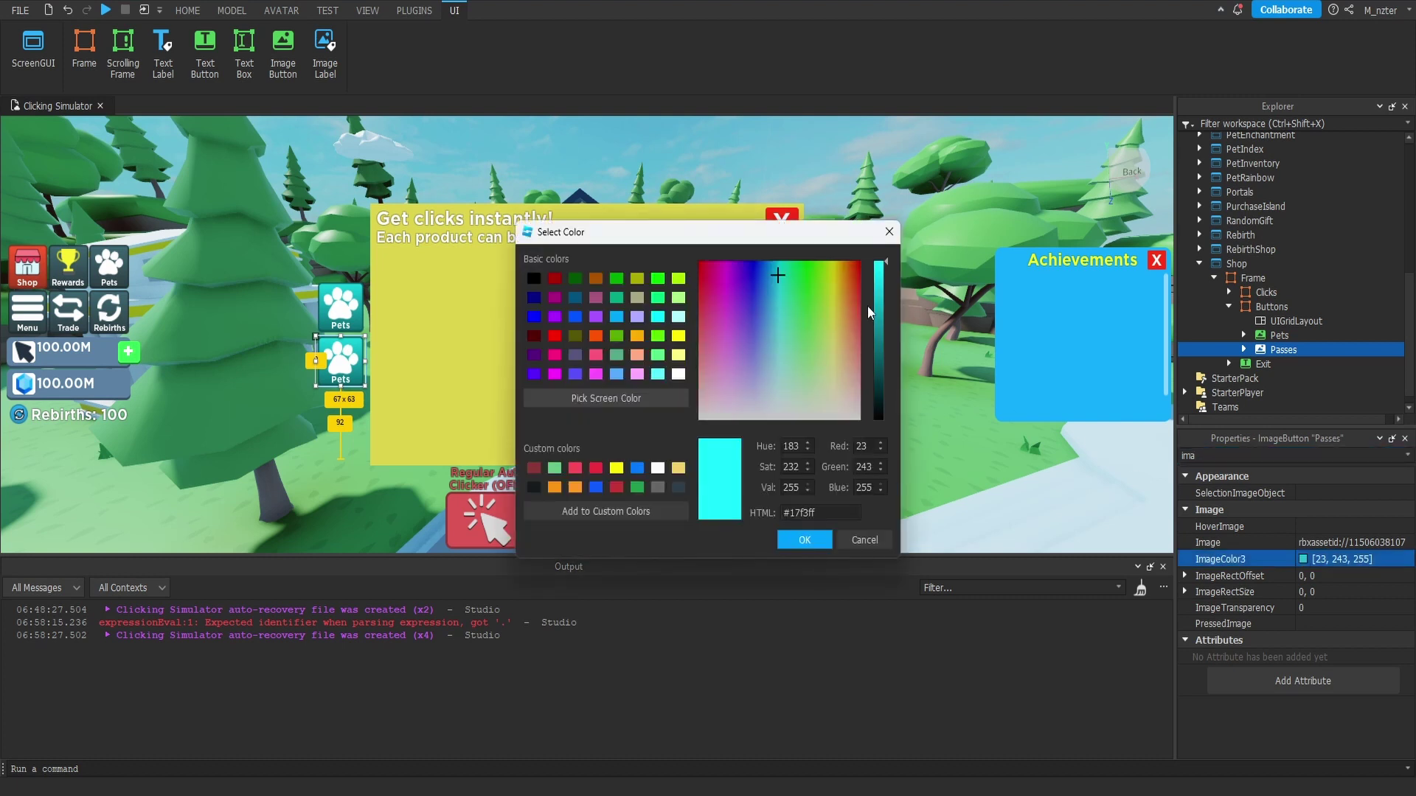
pyautogui.moveTo(857, 310); pyautogui.dragTo(869, 314)
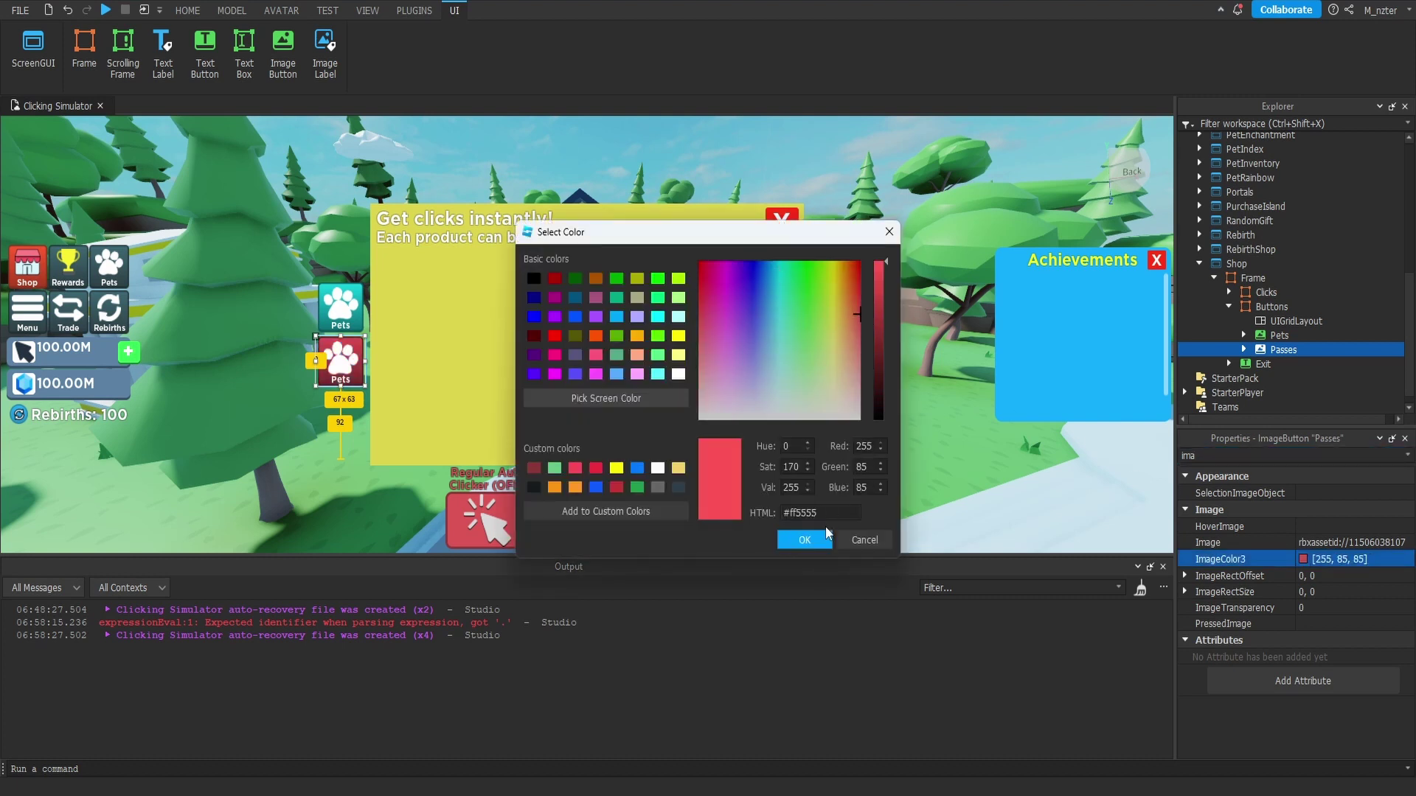
pyautogui.click(805, 540)
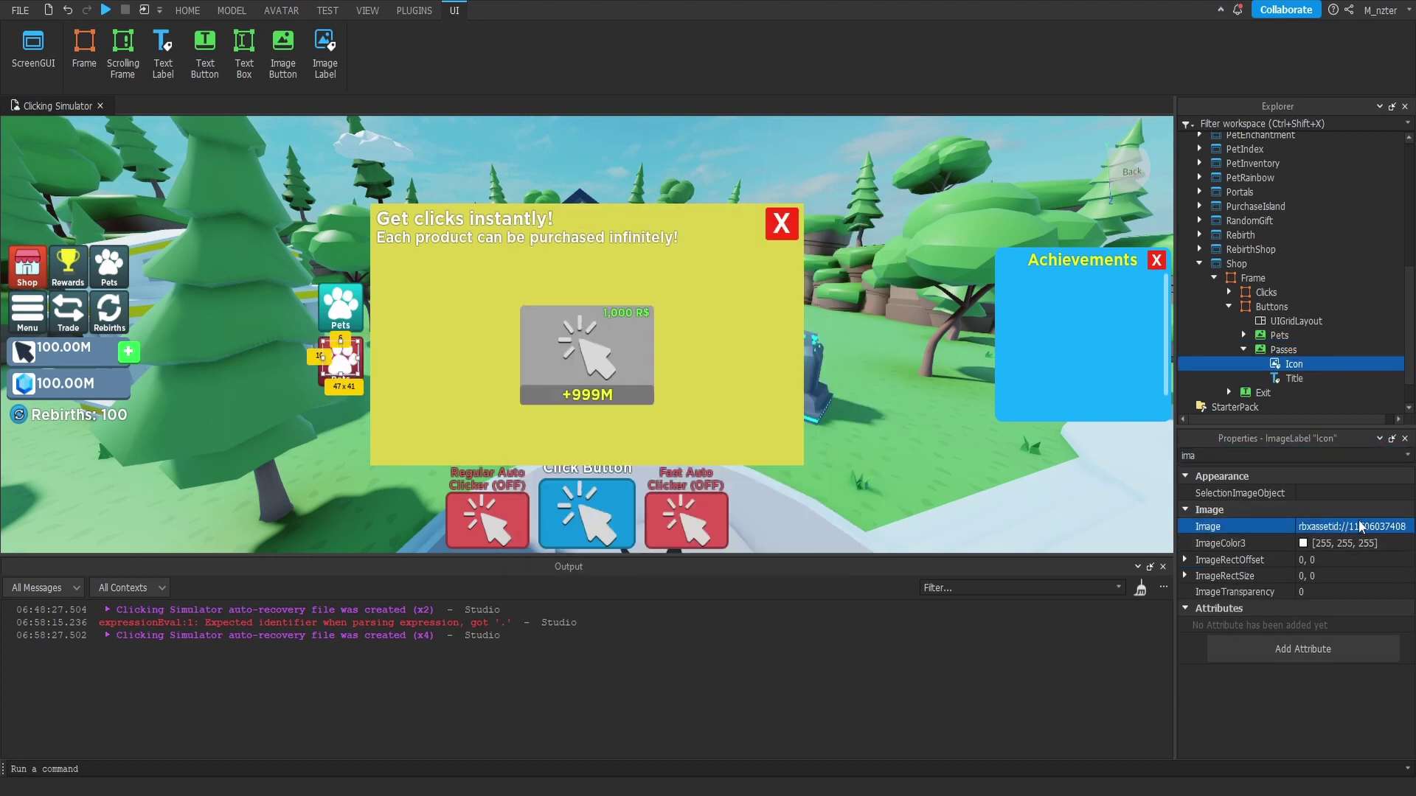
pyautogui.click(1361, 526)
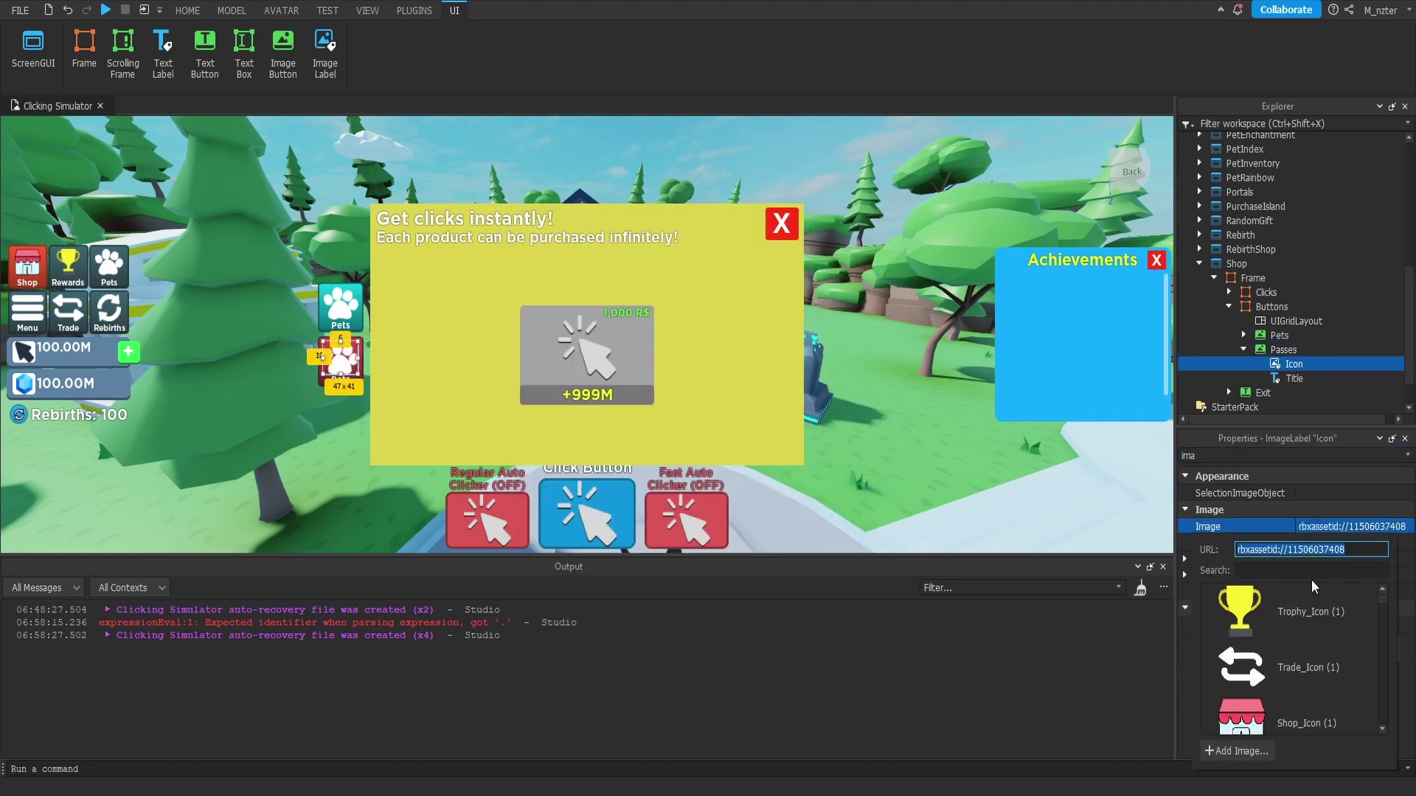
pyautogui.click(1329, 616)
# Step: Set the text of the Passes button's Title to "Passes"
pyautogui.click(1288, 379)
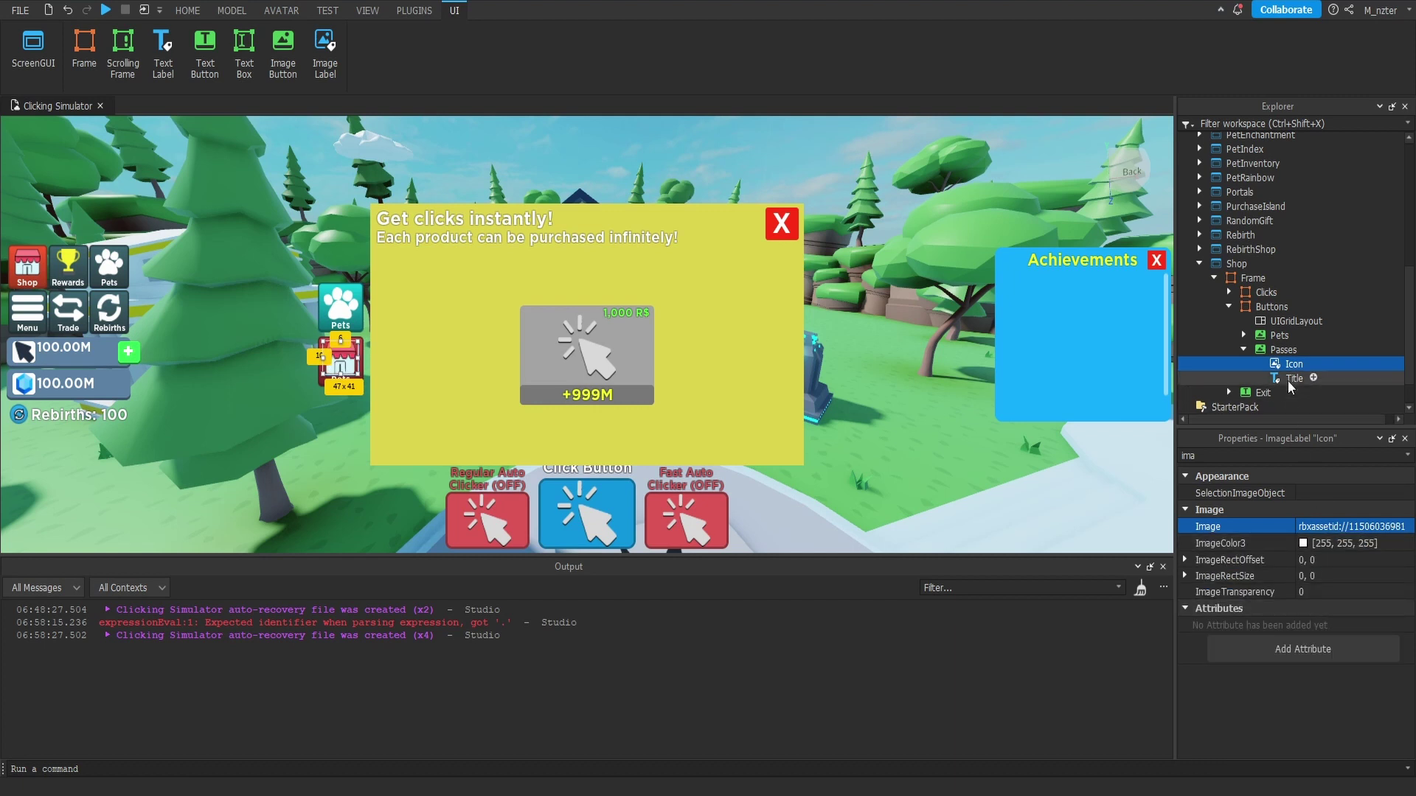
pyautogui.doubleClick(1288, 455)
pyautogui.write('text')
pyautogui.click(1312, 527)
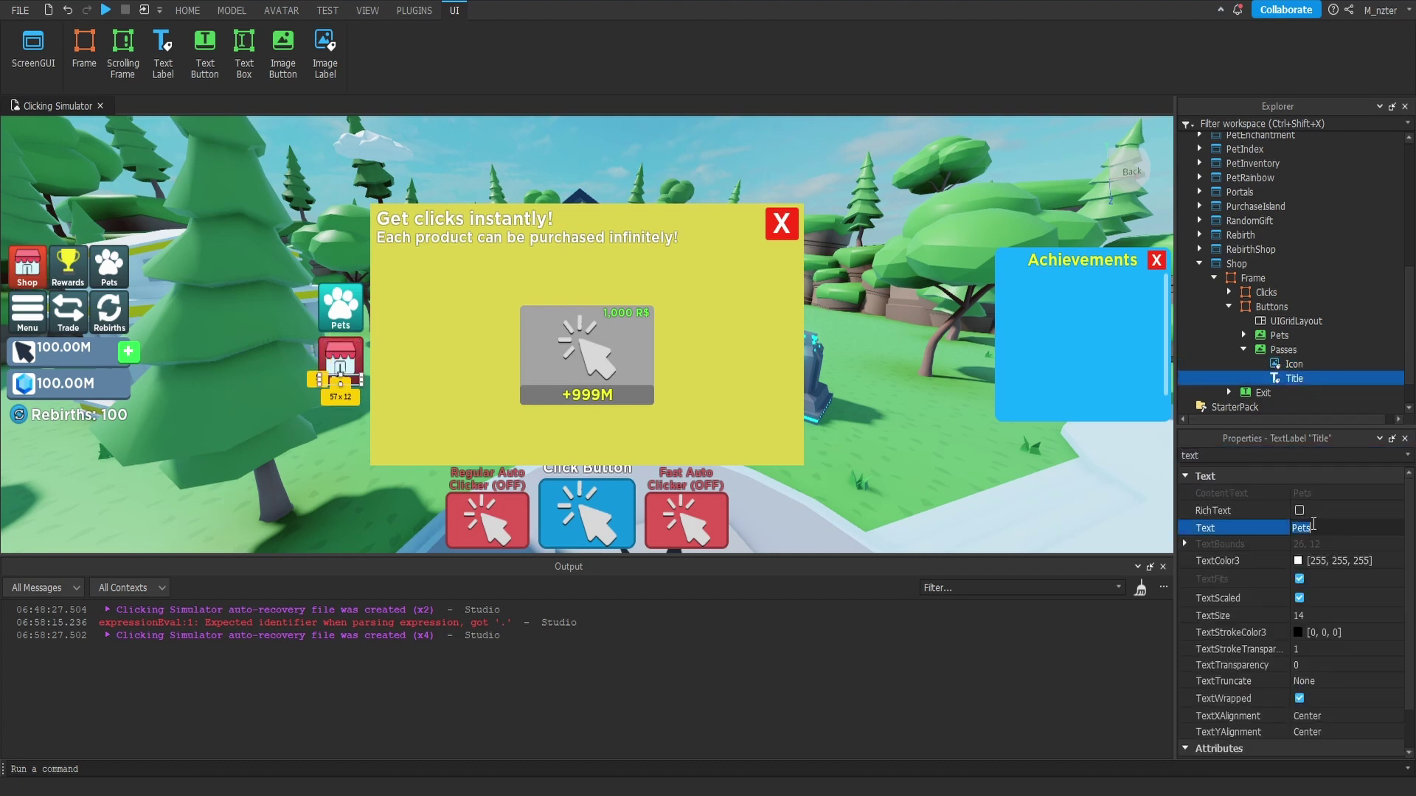
pyautogui.write('Passes')
pyautogui.press('Return')
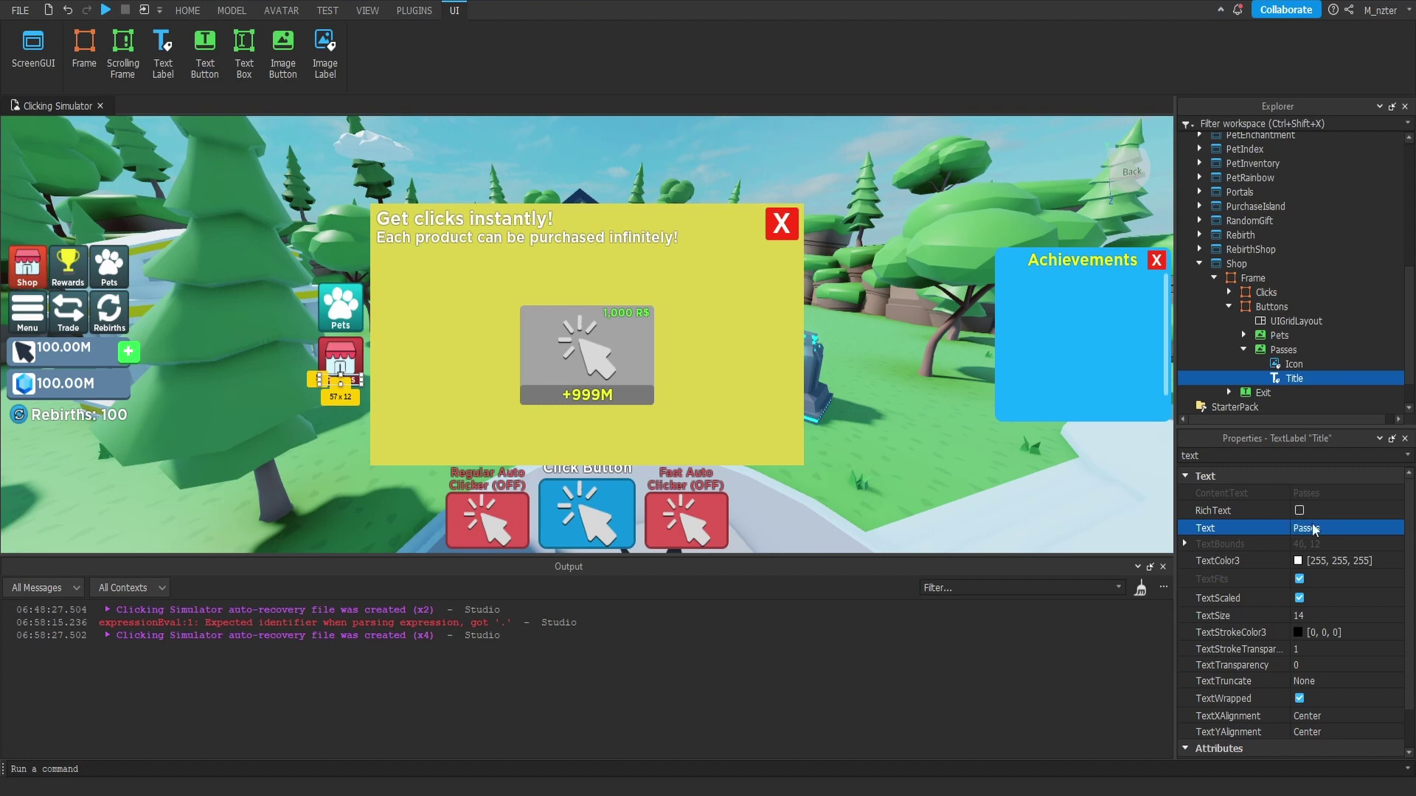
pyautogui.click(1243, 349)
# Step: Duplicate the Passes button within the Buttons frame and rename the copy Boosts
pyautogui.click(1282, 349)
pyautogui.hotkey('ctrl', 'd')
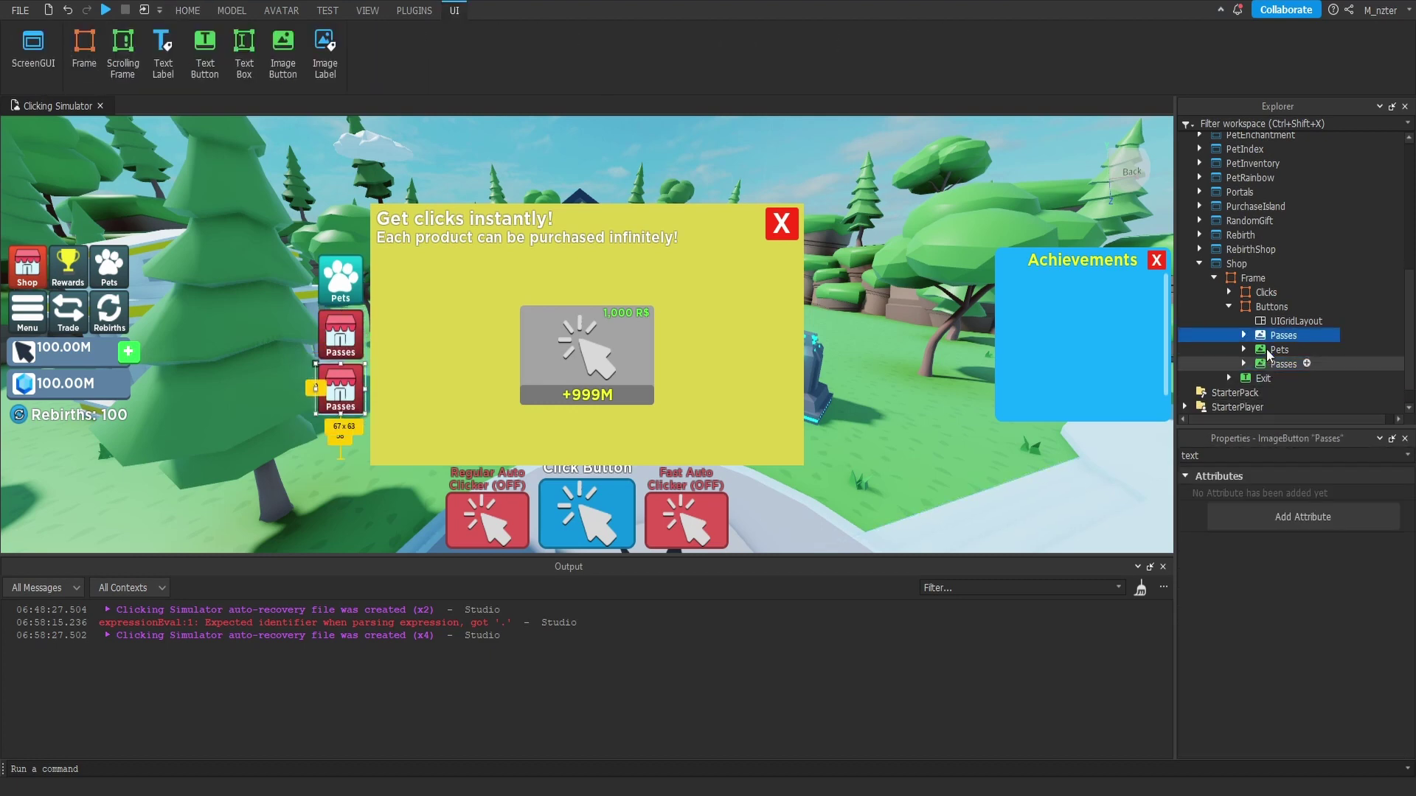
pyautogui.doubleClick(1282, 337)
pyautogui.write('Boosts')
pyautogui.press('Return')
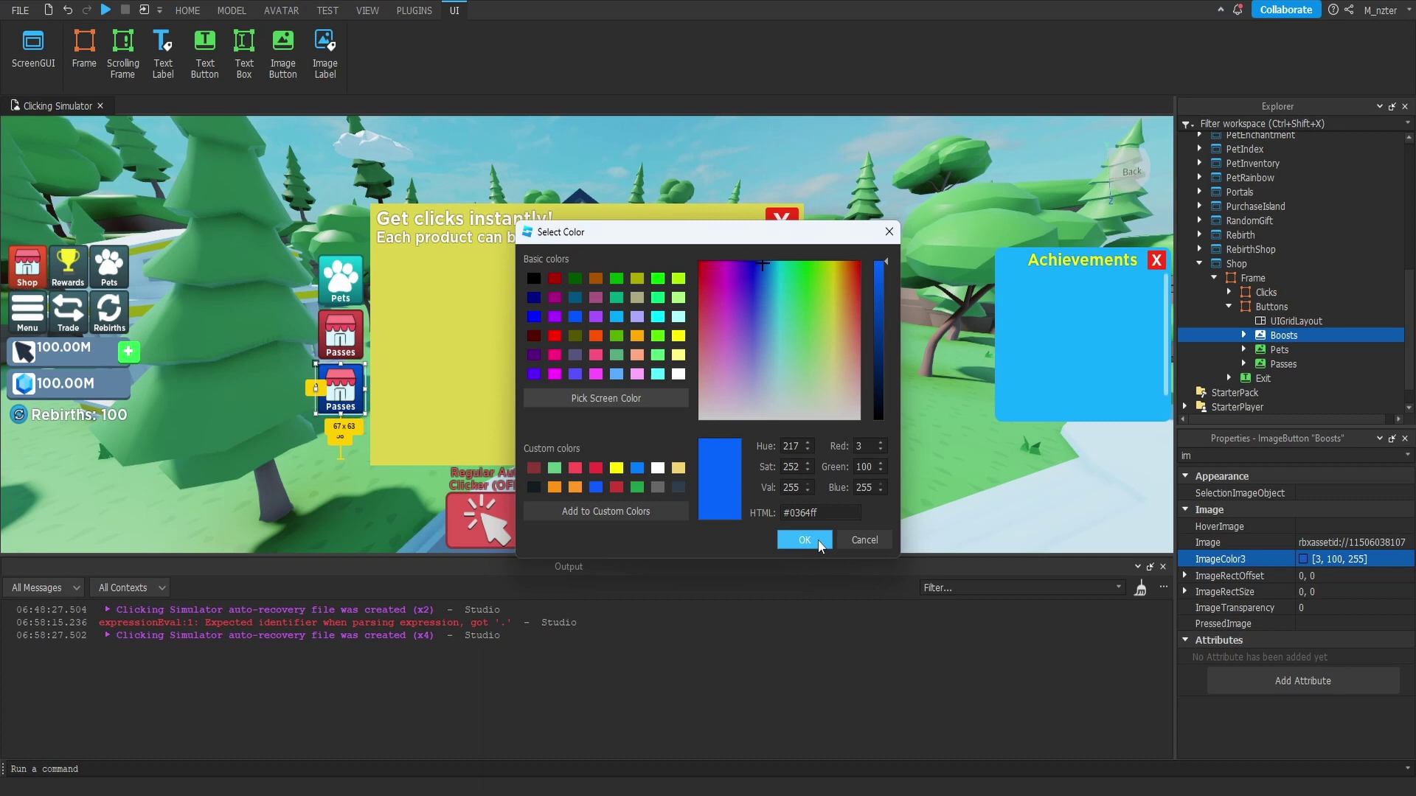
# Step: Set the Boosts button's image color to 3, 100, 255 and its Icon's image to Star_Icon
pyautogui.click(804, 540)
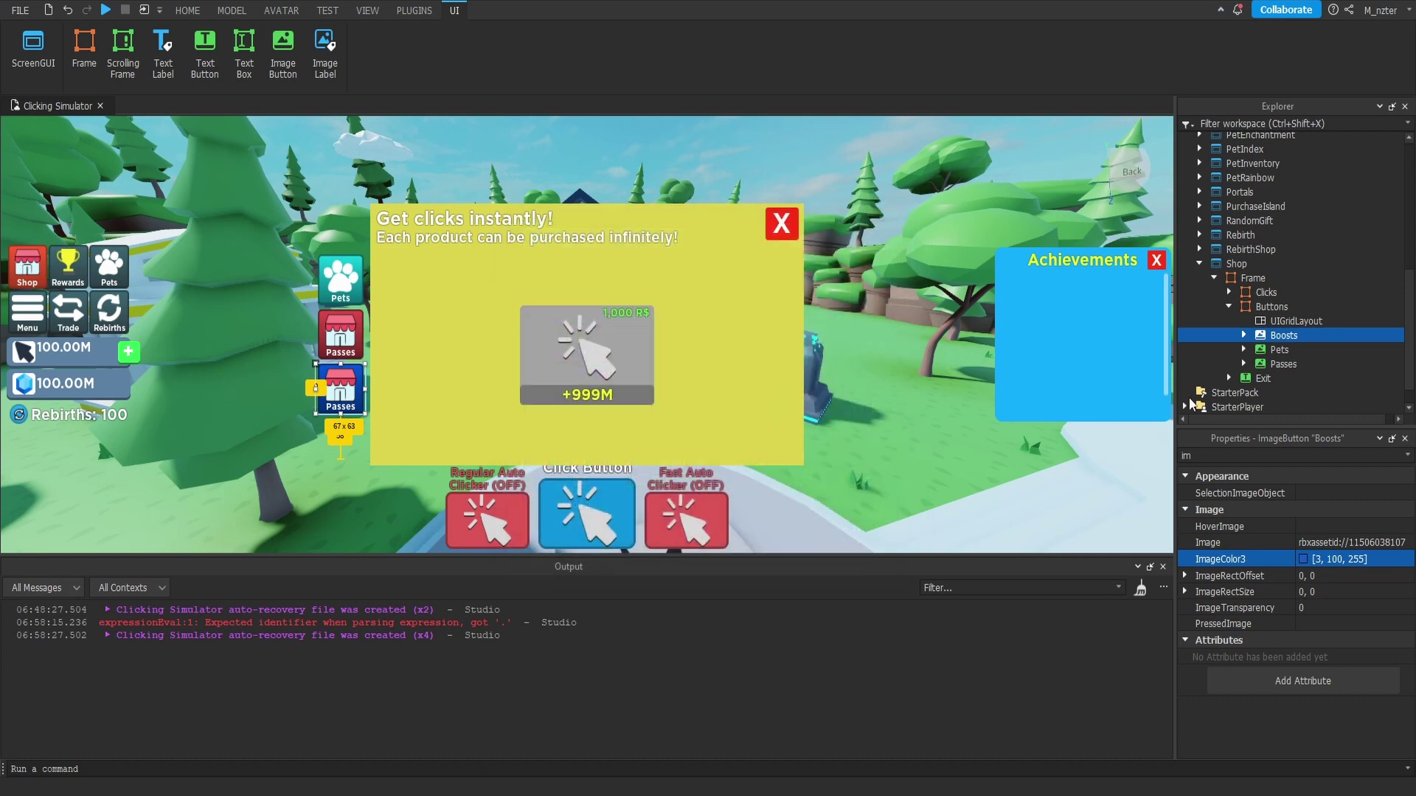
pyautogui.click(1244, 336)
pyautogui.click(1295, 350)
pyautogui.click(1352, 527)
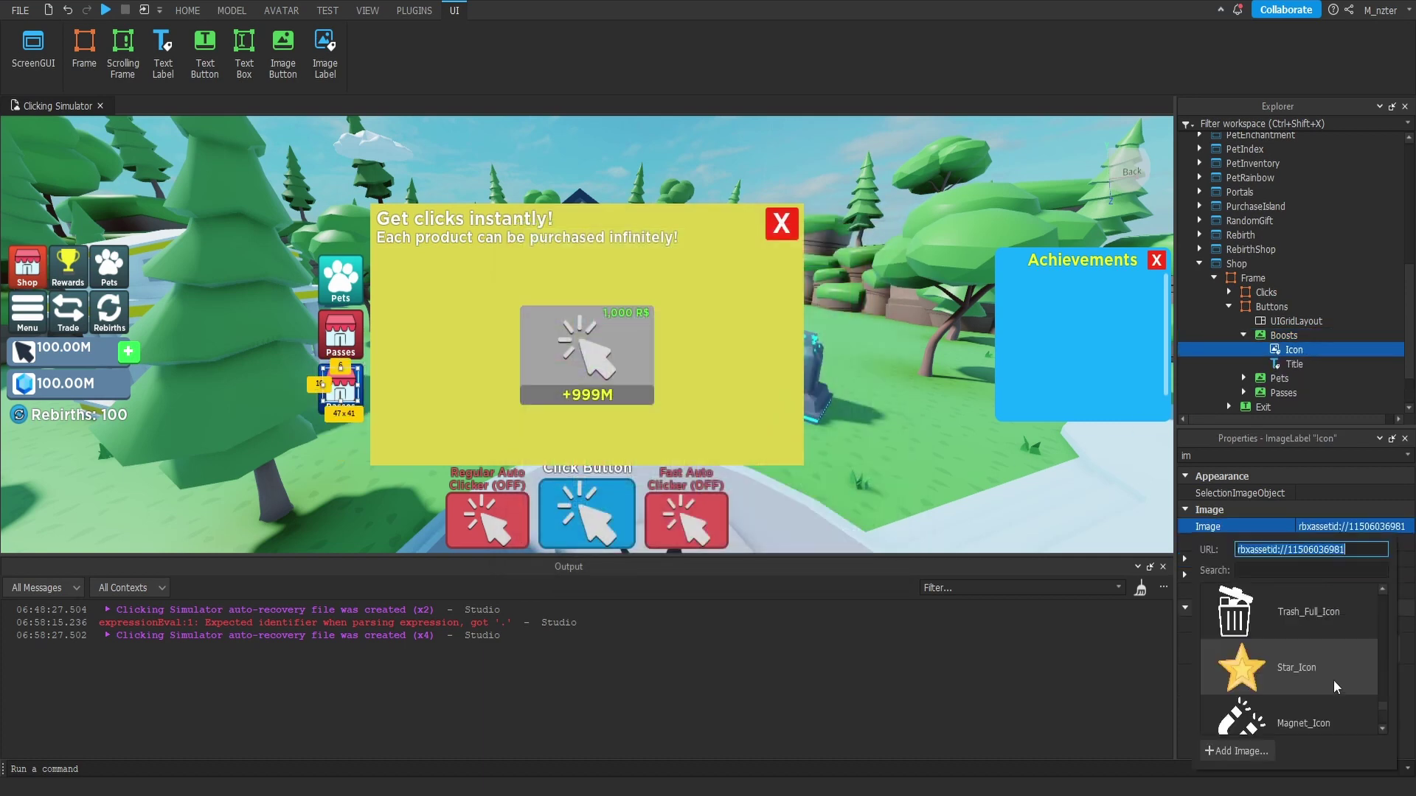
pyautogui.click(1333, 680)
# Step: Set the text of the Boosts button's Title to "Boosts"
pyautogui.click(1261, 363)
pyautogui.click(1313, 456)
pyautogui.press('BackSpace')
pyautogui.press('BackSpace')
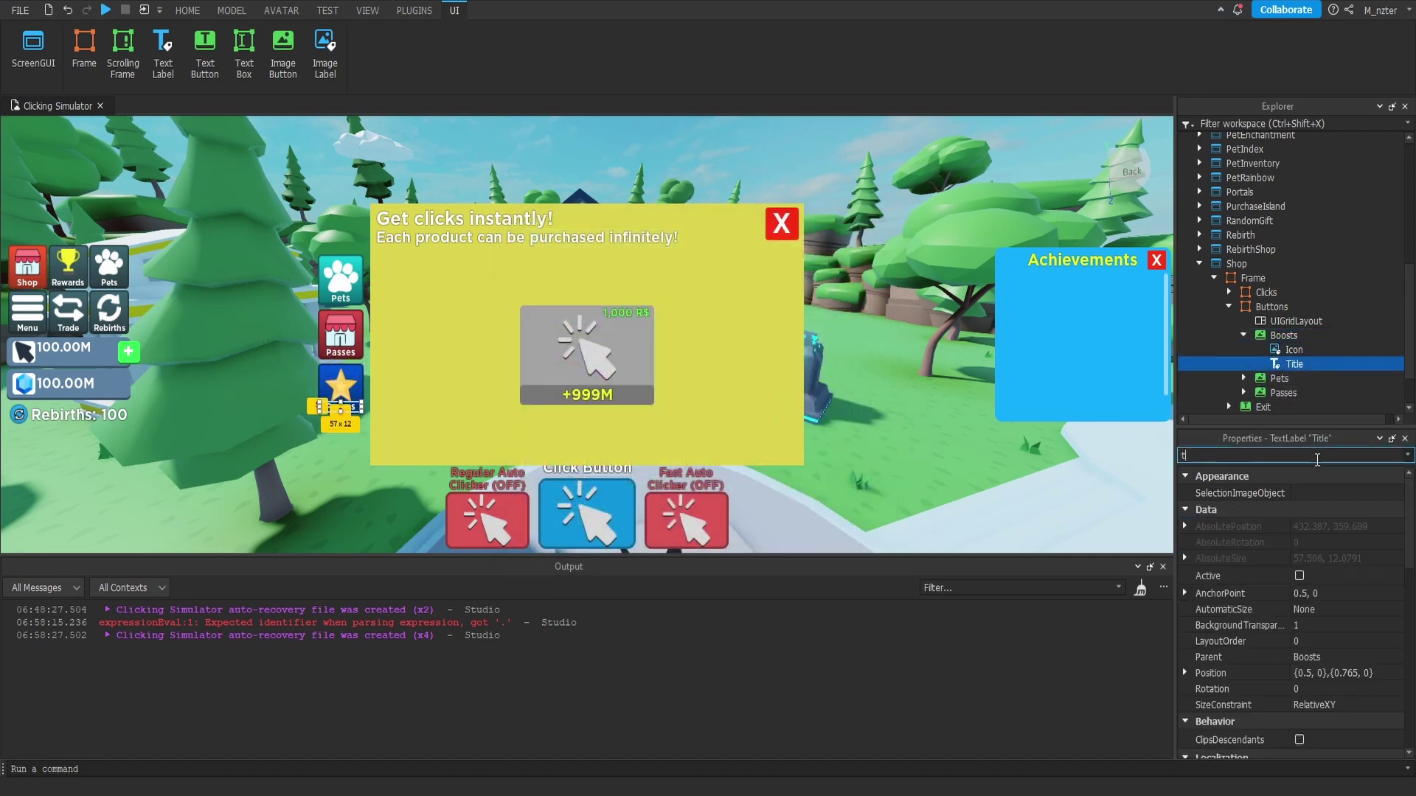
pyautogui.write('text')
pyautogui.click(1350, 529)
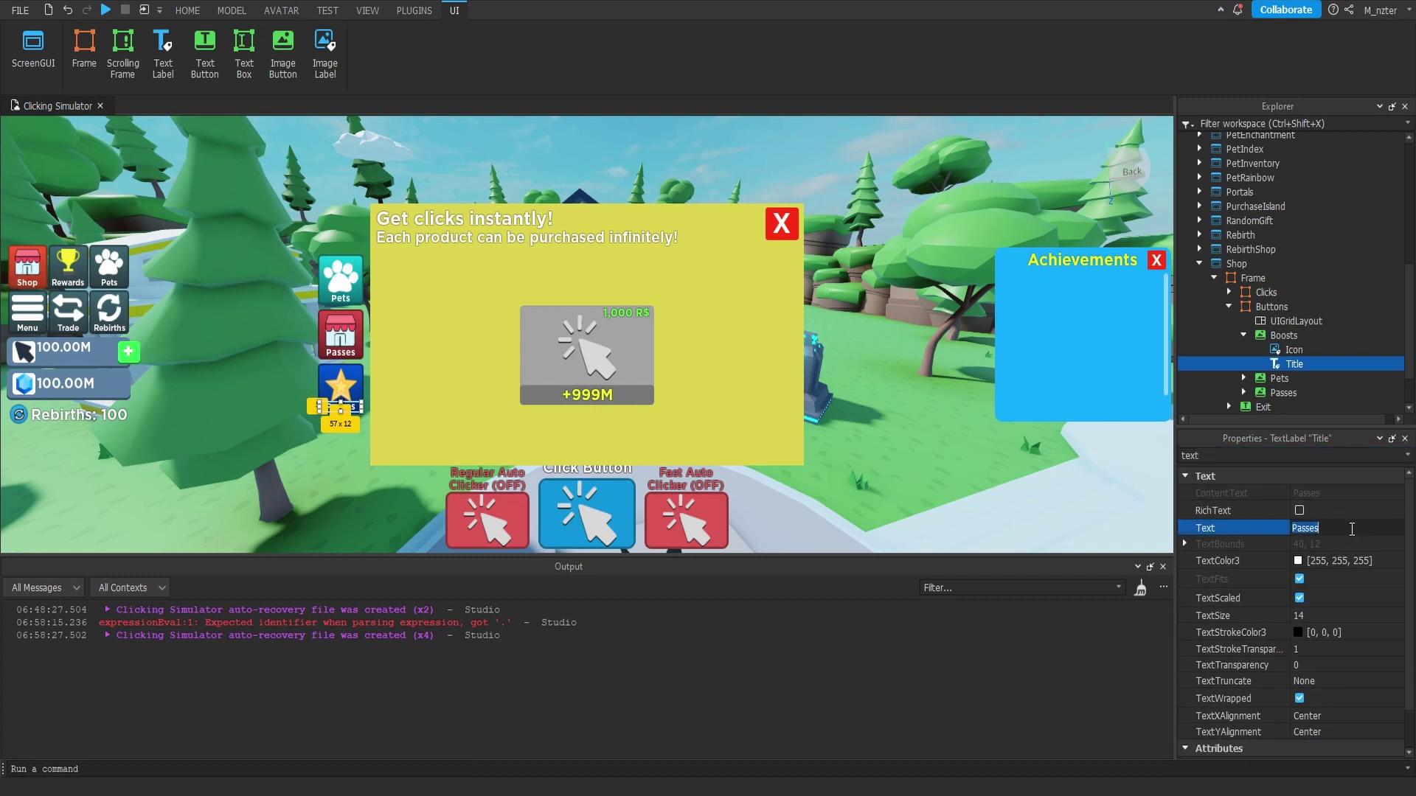
pyautogui.write('Boosts')
# Step: Duplicate the Boosts button within the Buttons frame and rename the copy Clicks
pyautogui.click(1269, 338)
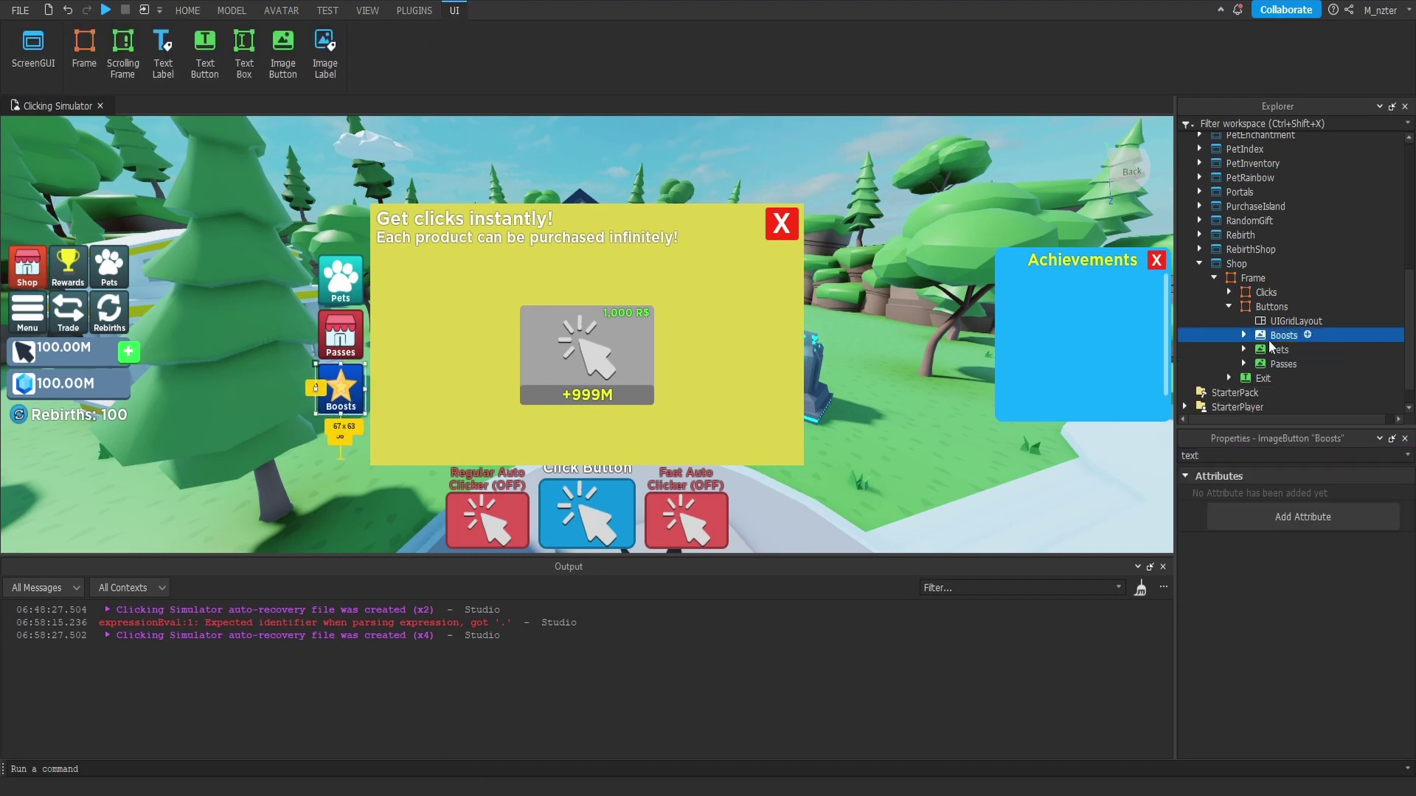
pyautogui.hotkey('ctrl', 'd')
pyautogui.doubleClick(1278, 349)
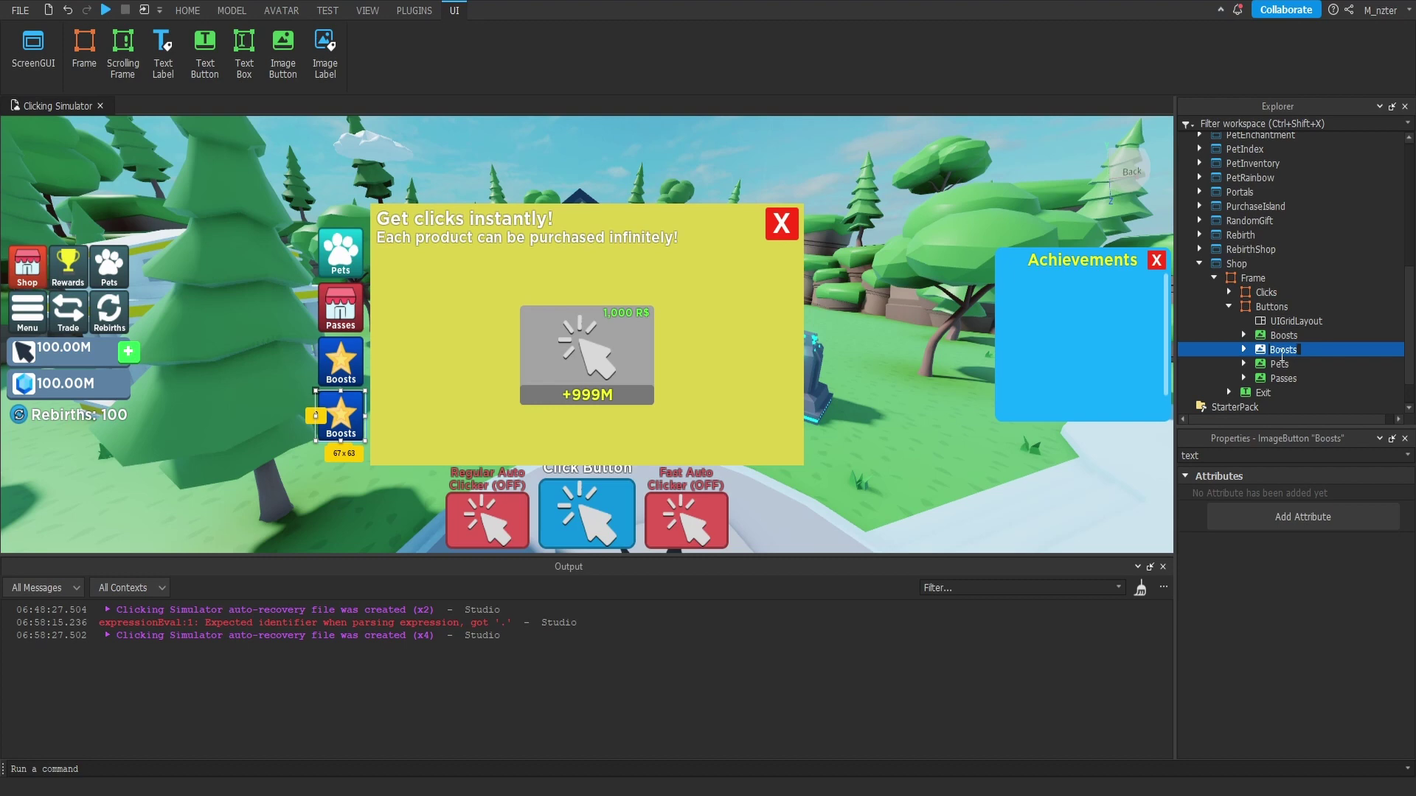
pyautogui.write('Clicks')
pyautogui.press('Return')
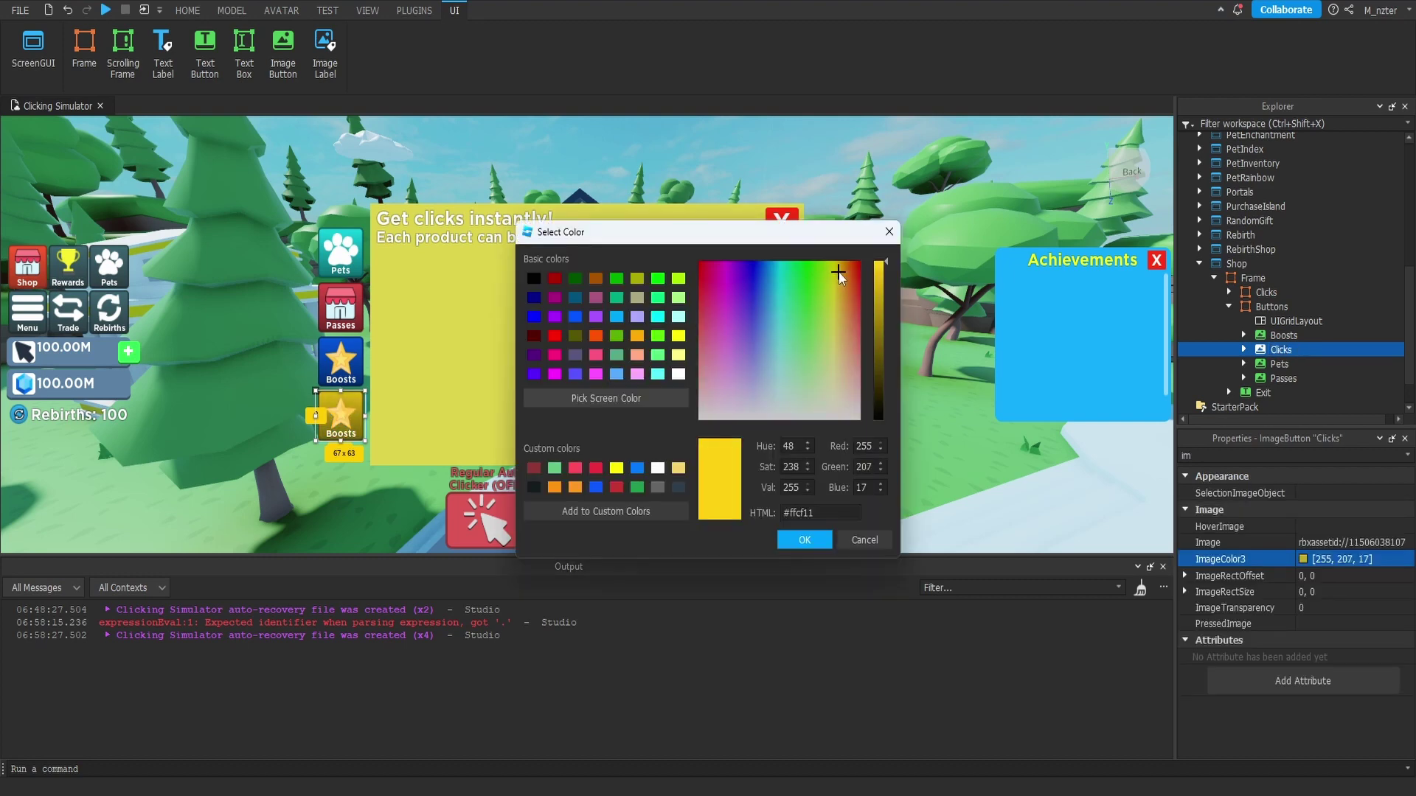
# Step: Set the Clicks button's image color to 255, 239, 11 and its Icon's image to Clicker_Button_Icon
pyautogui.click(835, 268)
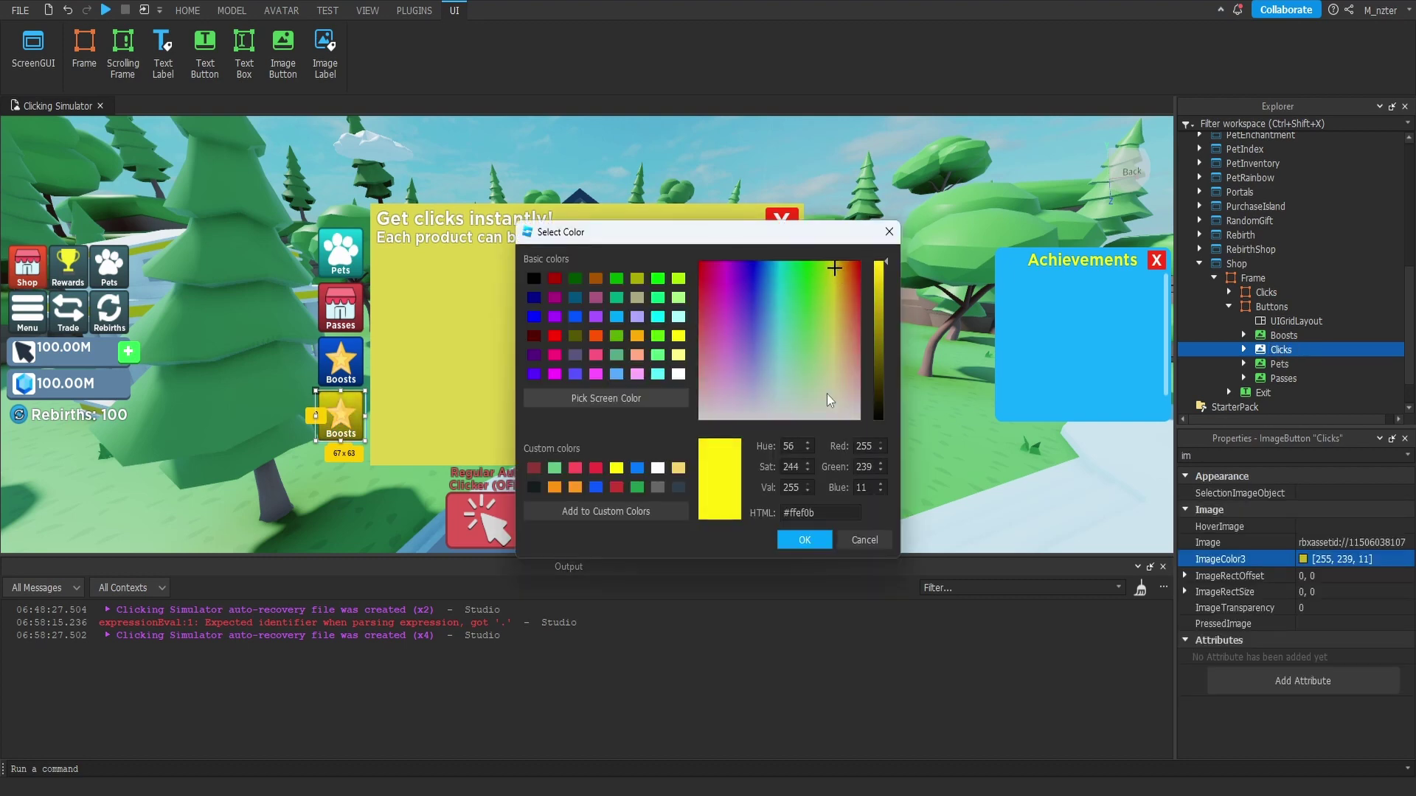
pyautogui.click(805, 540)
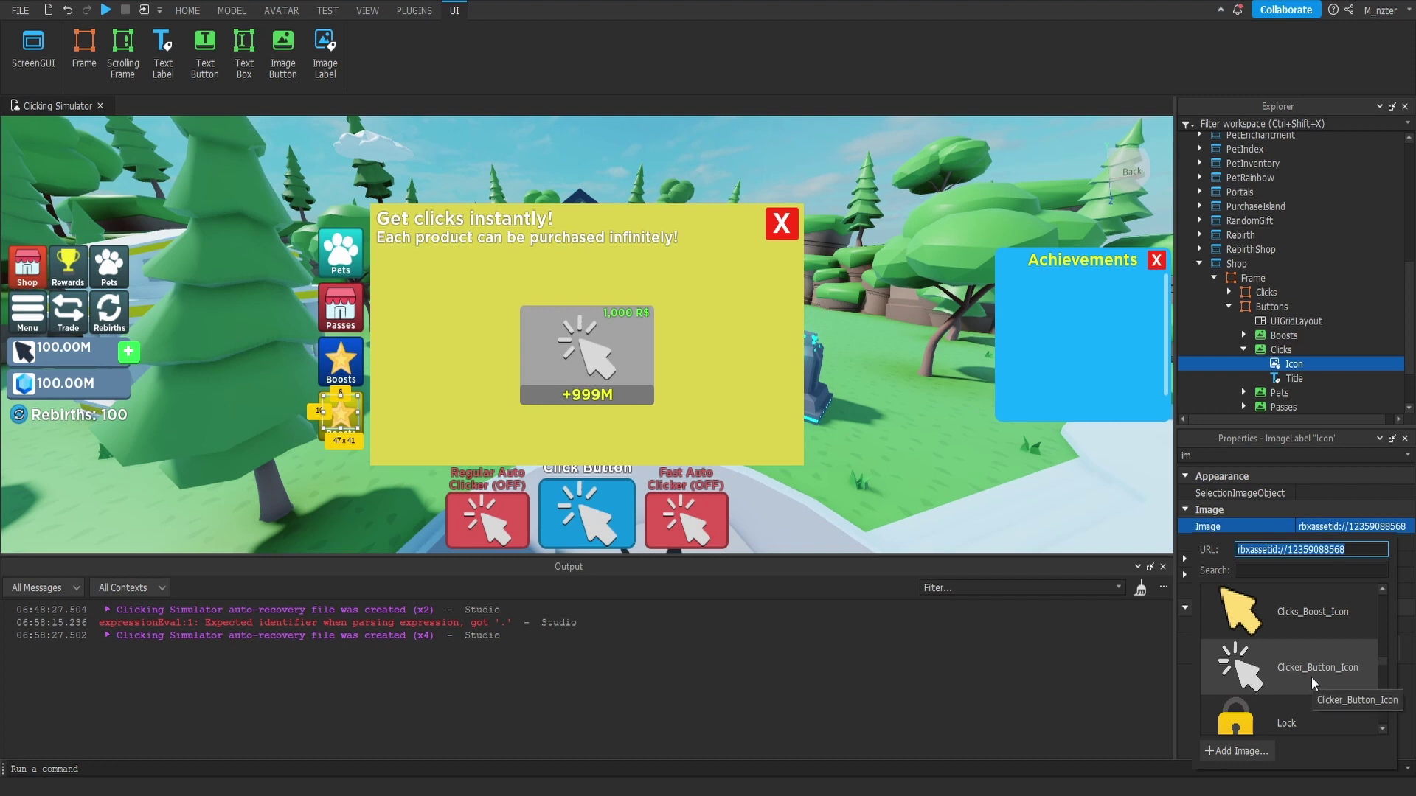
pyautogui.click(1314, 673)
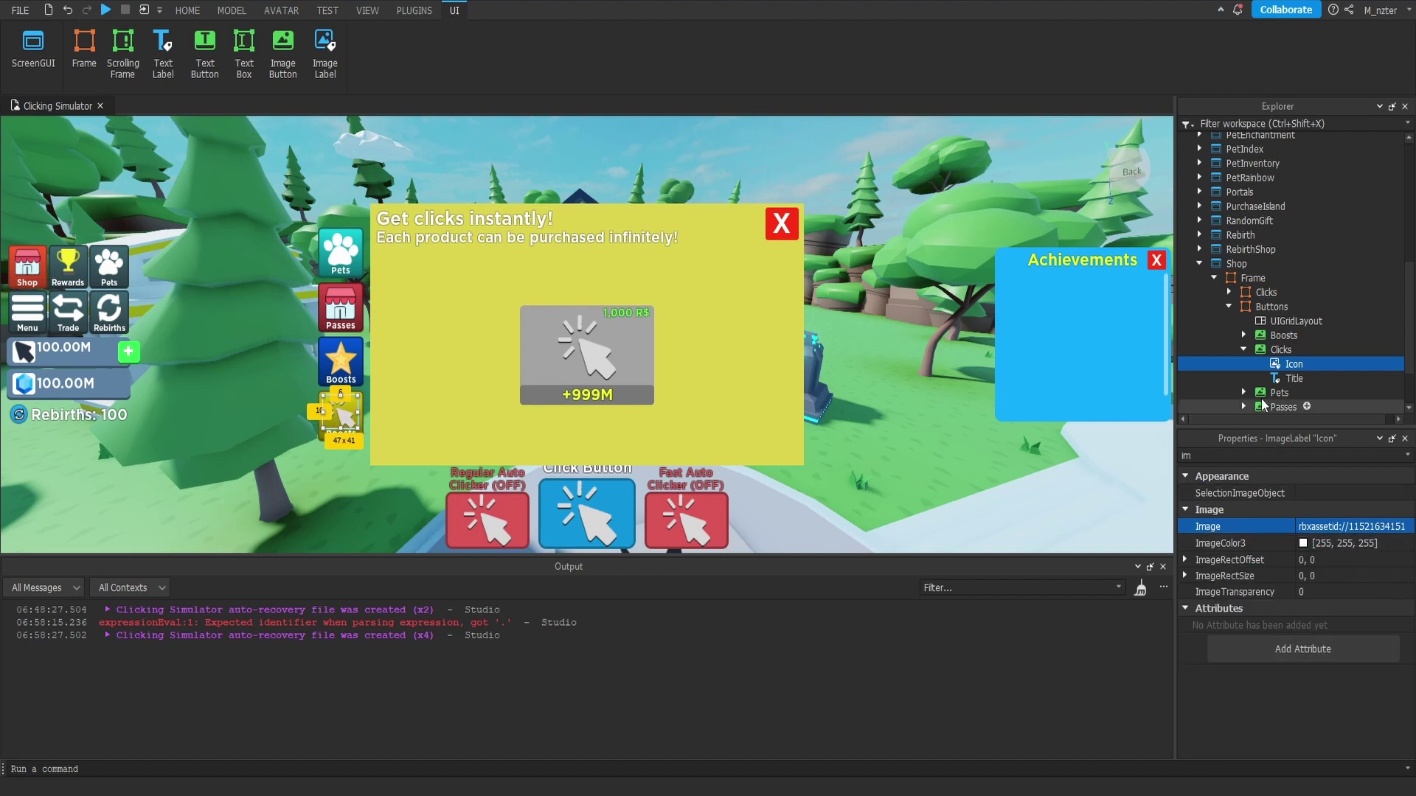
# Step: Set the text of the Clicks button's Title to "Clicks"
pyautogui.click(1295, 378)
pyautogui.click(1305, 455)
pyautogui.write('text')
pyautogui.click(1344, 528)
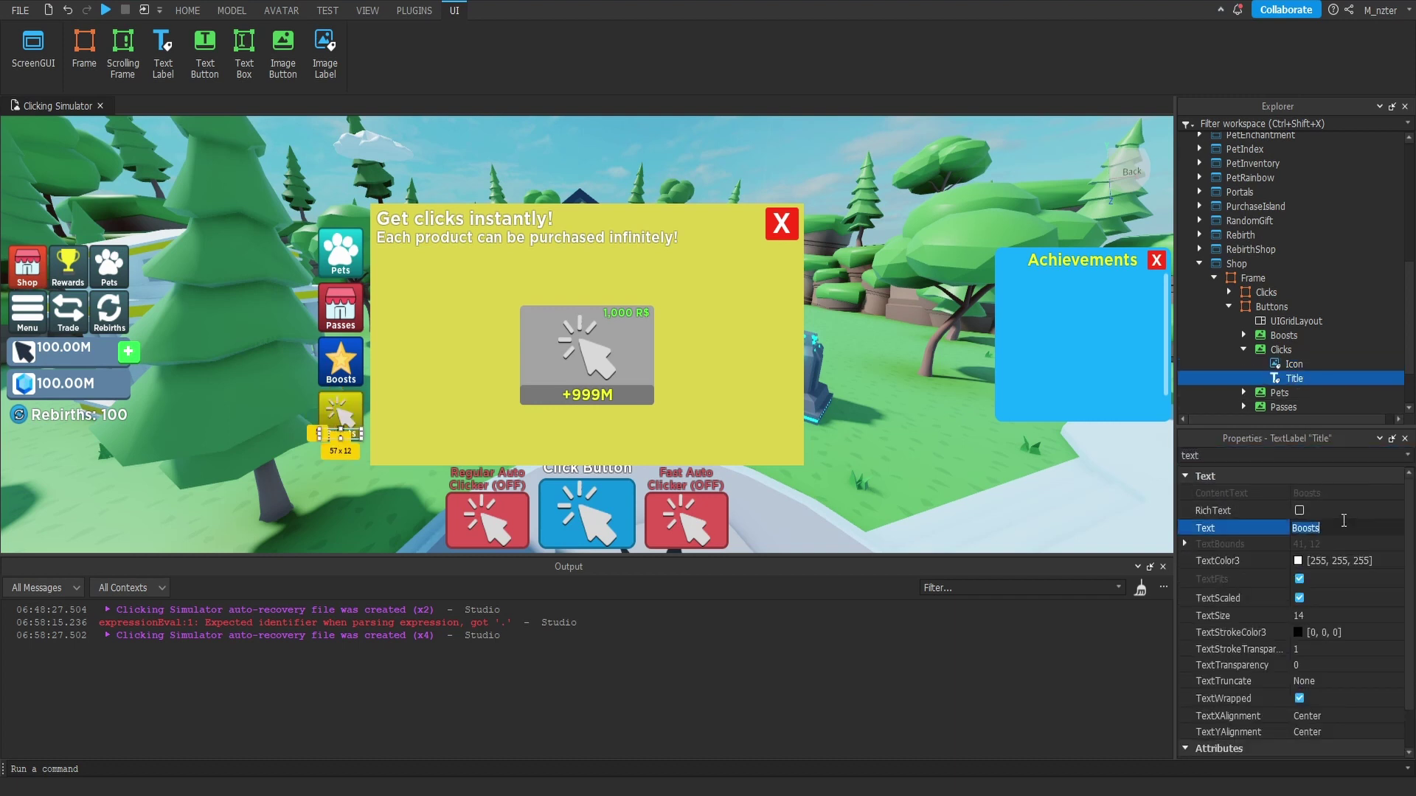
pyautogui.write('Clicks')
pyautogui.press('Return')
# Step: Duplicate the Clicks button within the Buttons frame and rename the copy Spins
pyautogui.click(1273, 348)
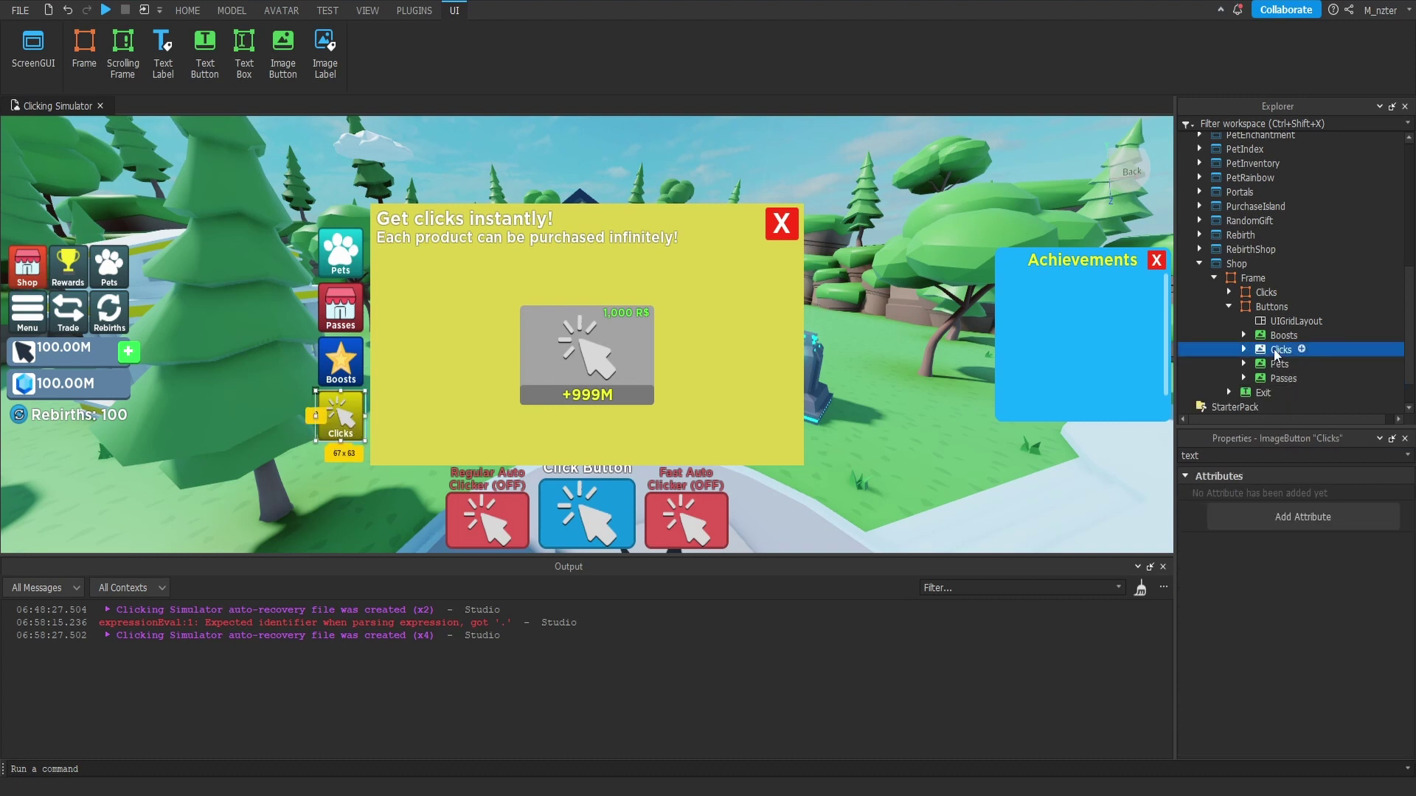
pyautogui.hotkey('ctrl', 'd')
pyautogui.doubleClick(1276, 361)
pyautogui.write('Spins')
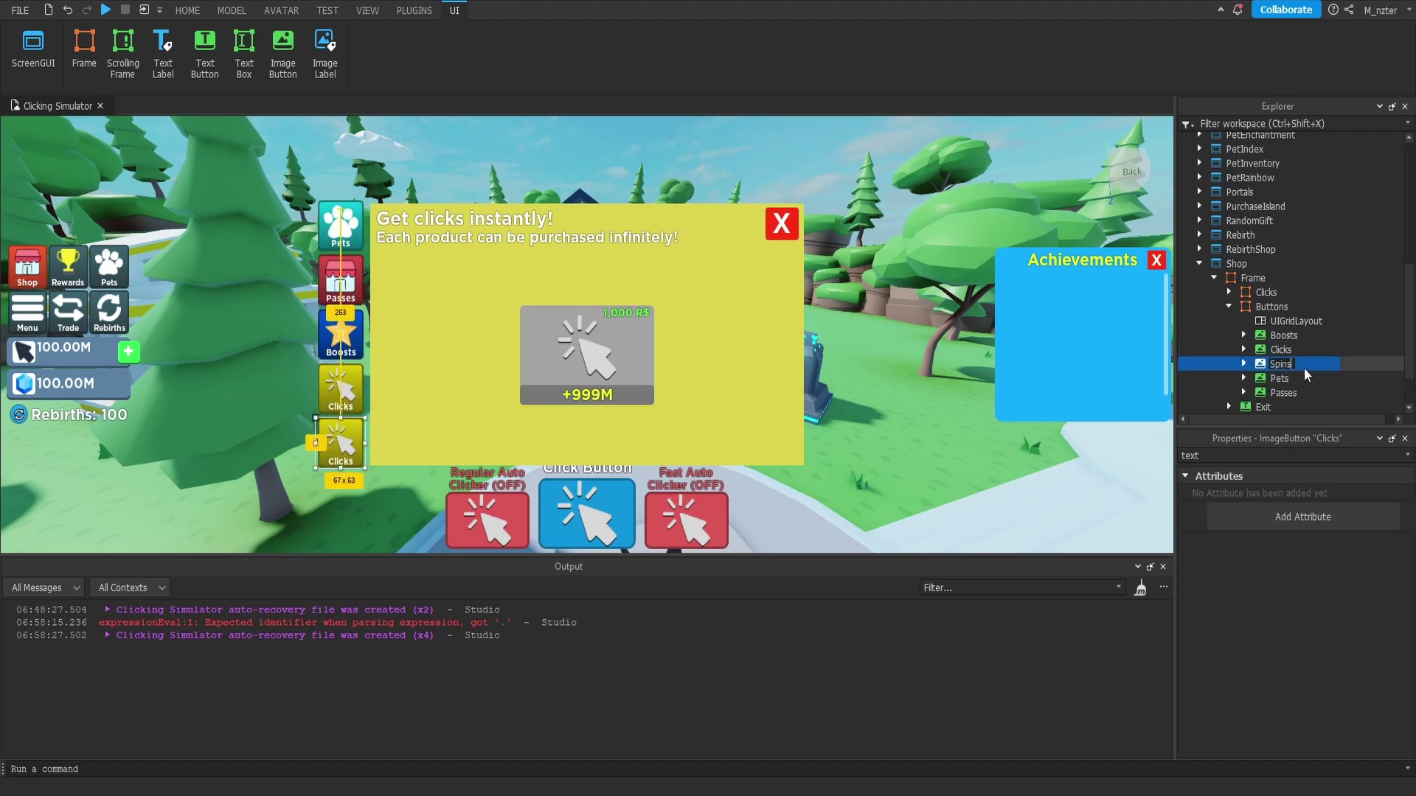
pyautogui.press('Return')
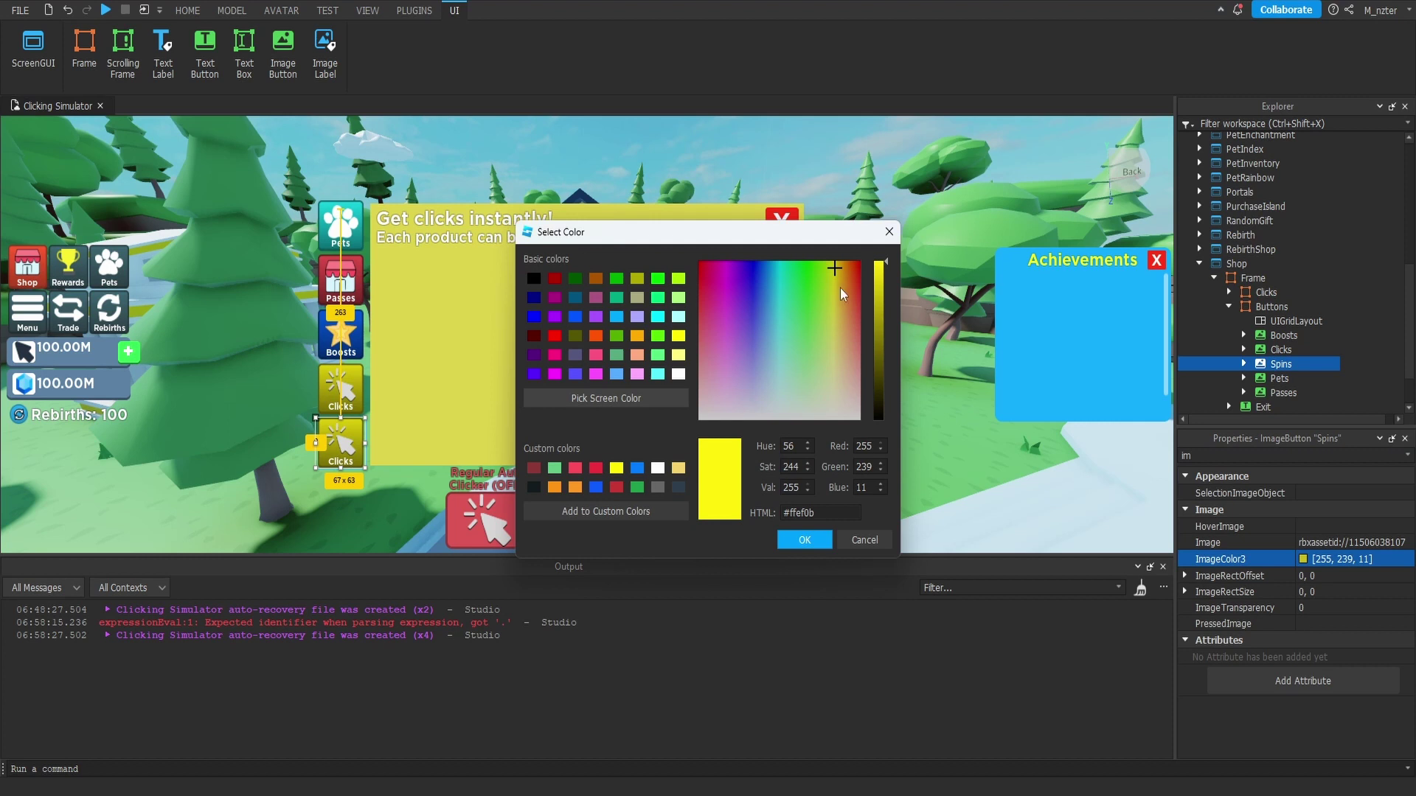
# Step: Set the Spins button's image color to orange and its Icon's image to Rebirth_Icon_Small
pyautogui.moveTo(839, 288); pyautogui.dragTo(848, 295)
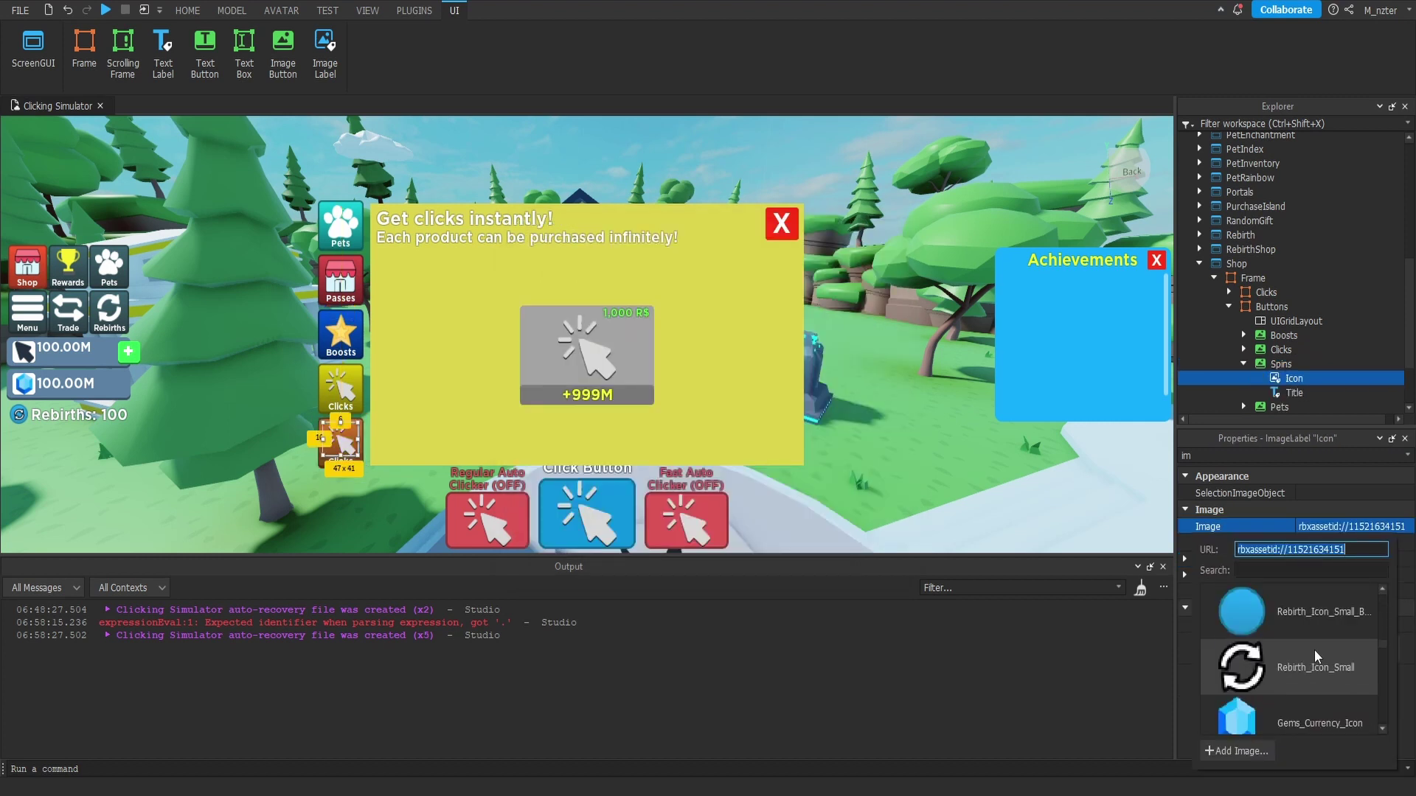
pyautogui.click(1340, 679)
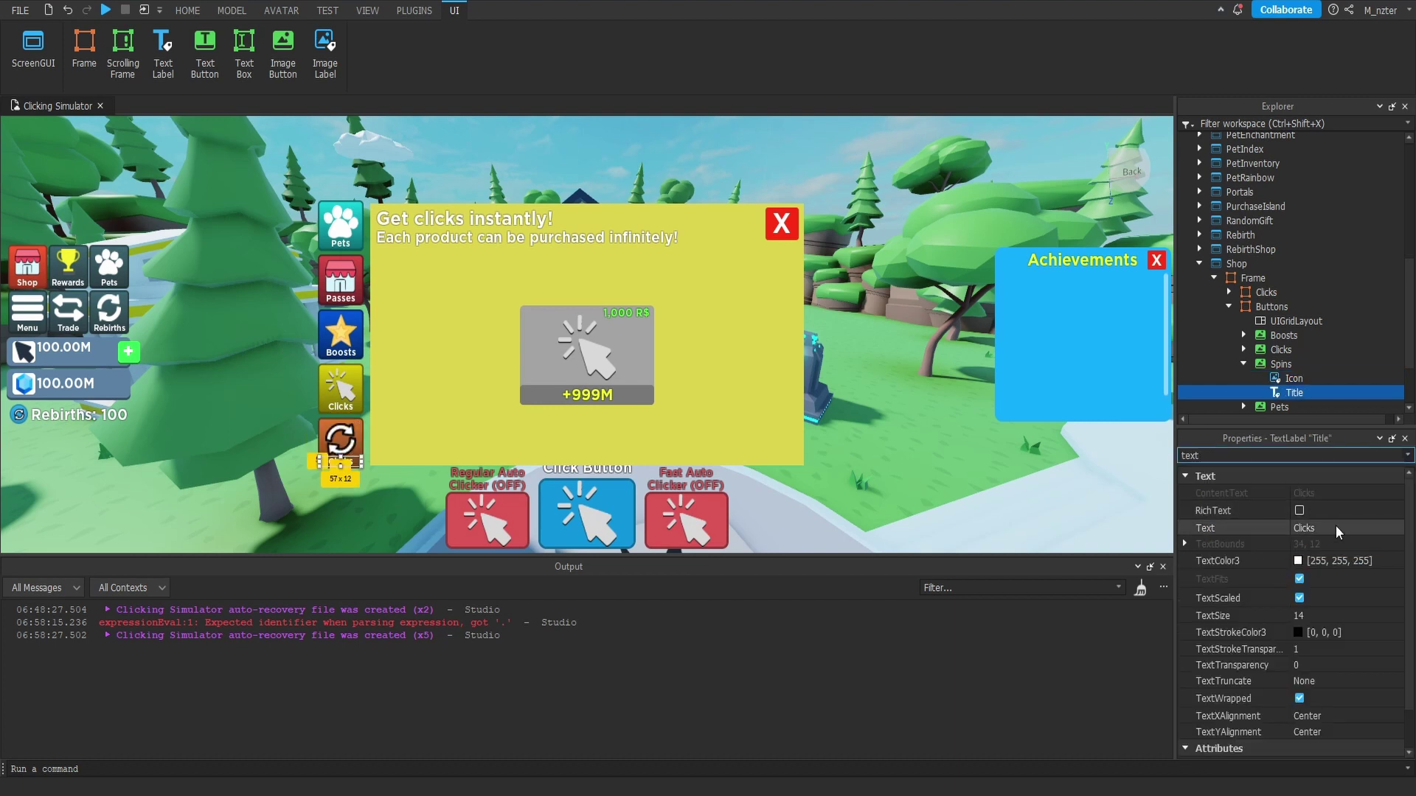
# Step: Set the text of the Spins button's Title to "Spins" and clear the selection
pyautogui.click(1336, 525)
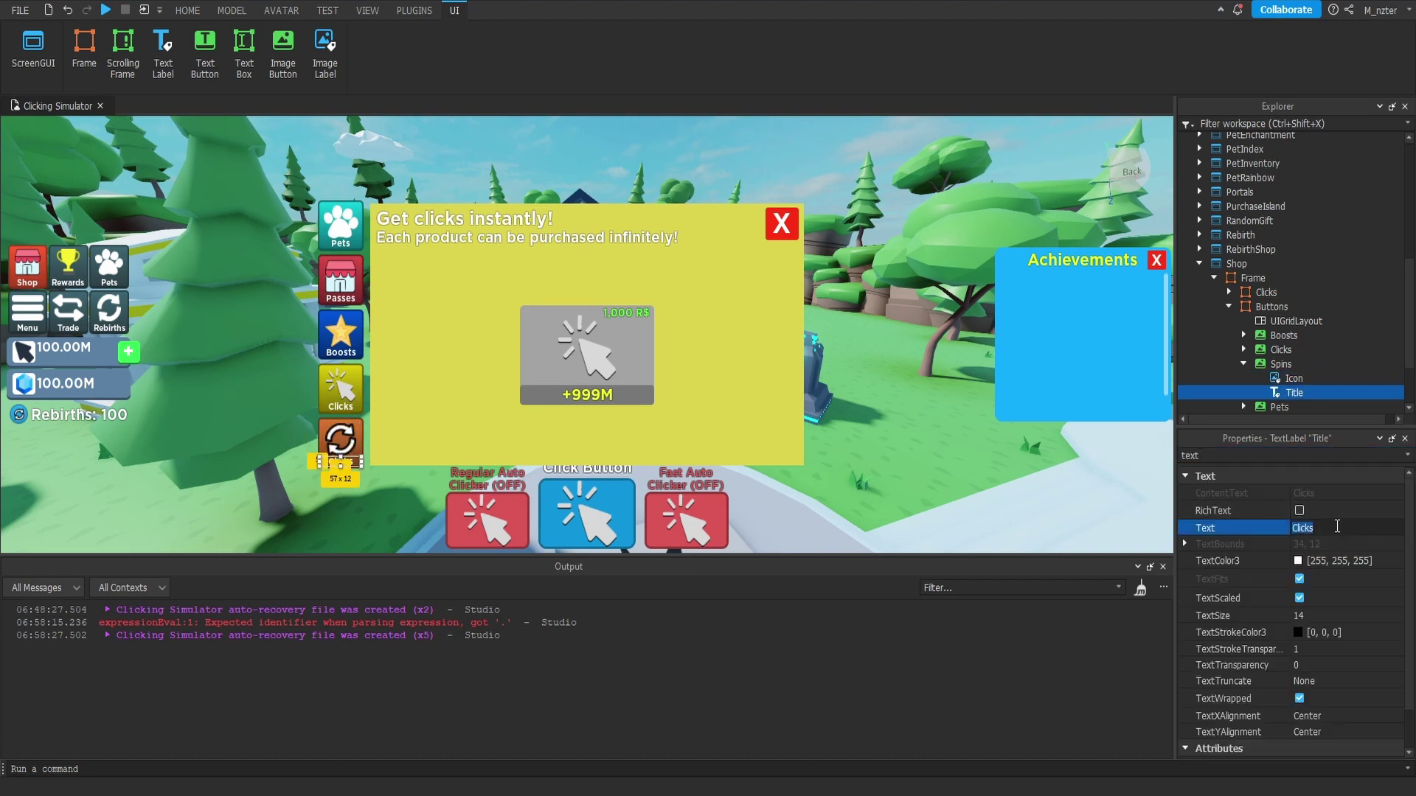
pyautogui.write('Spins')
pyautogui.press('Return')
pyautogui.press('Escape')
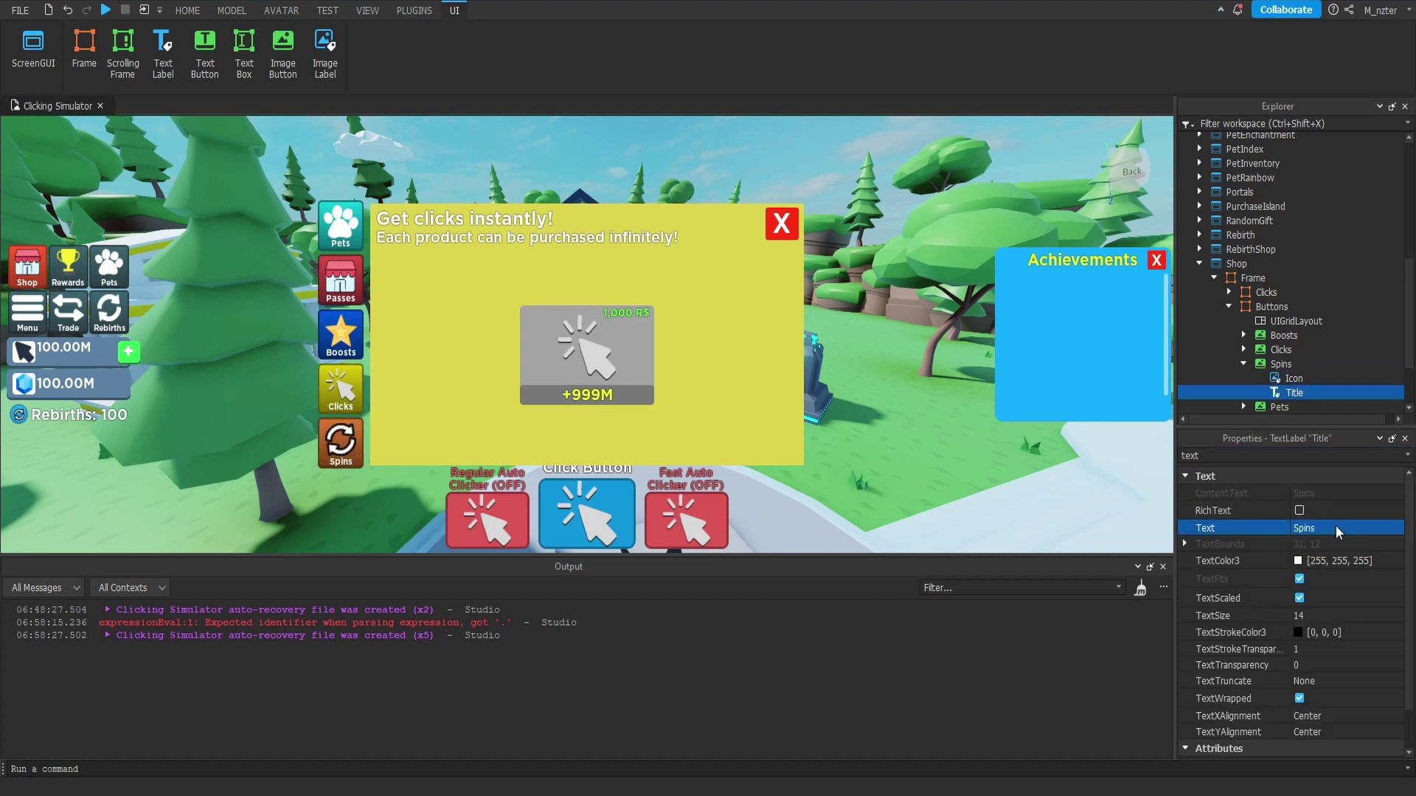
# Step: Collapse the Buttons frame of the Shop GUI in the object hierarchy
pyautogui.click(1244, 364)
pyautogui.click(1229, 307)
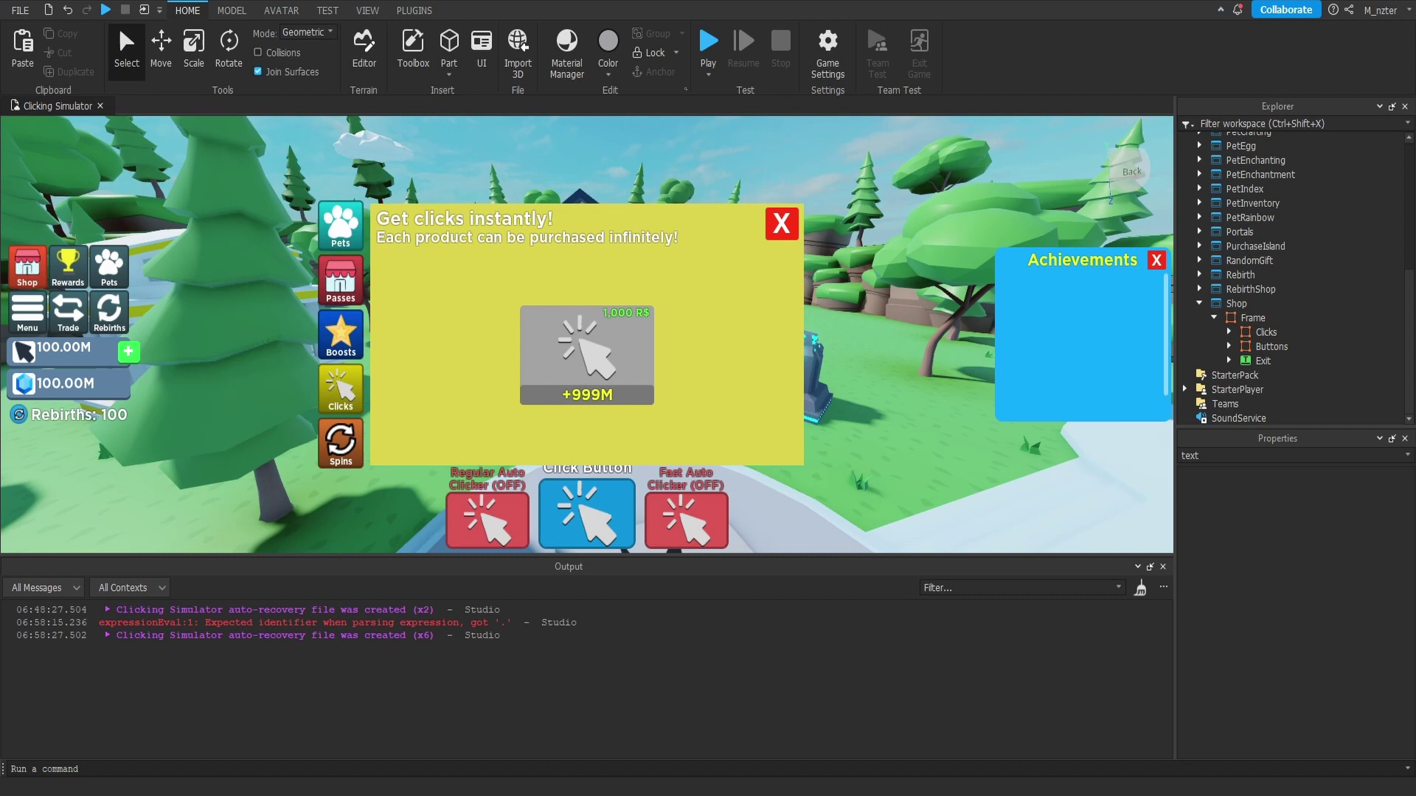
pyautogui.scroll(6, 1291, 278)
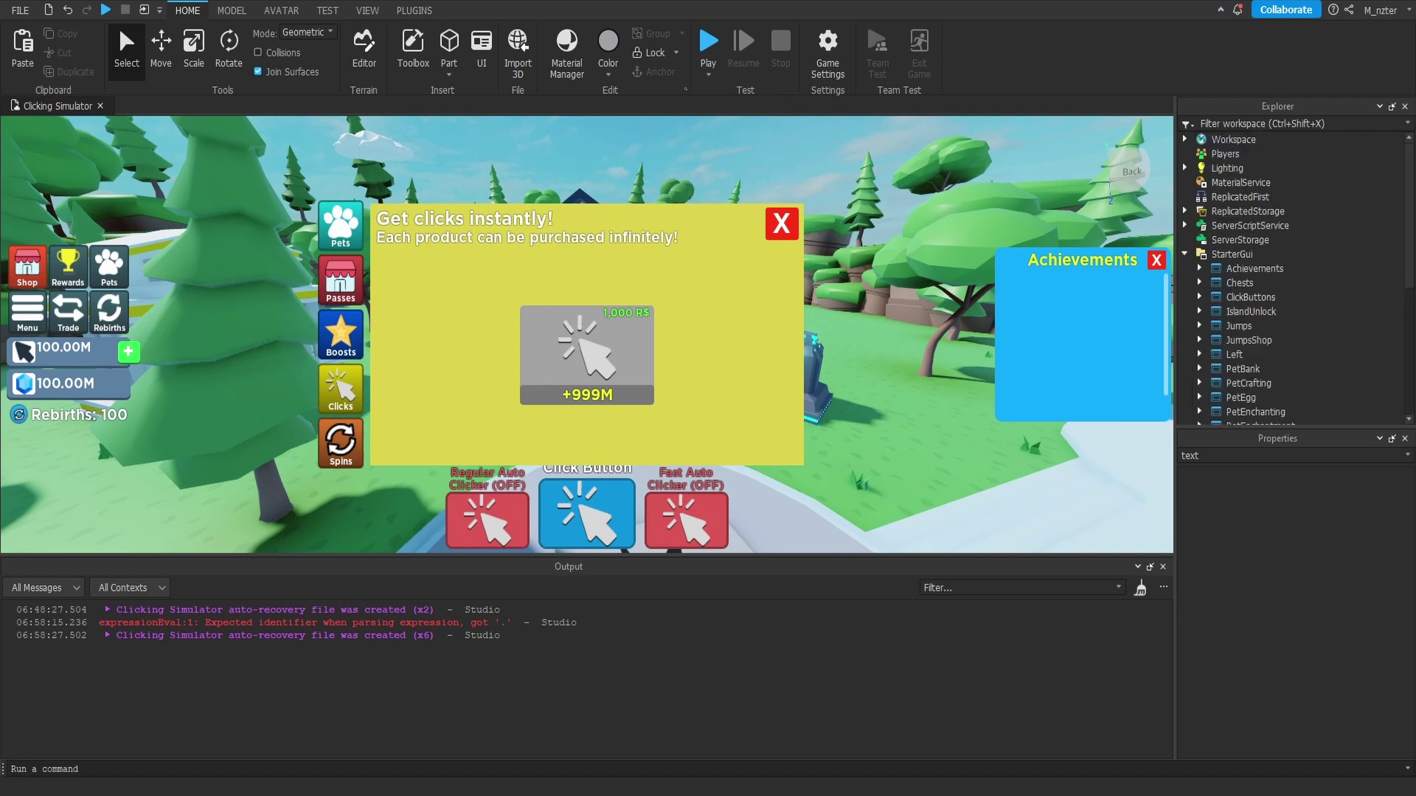
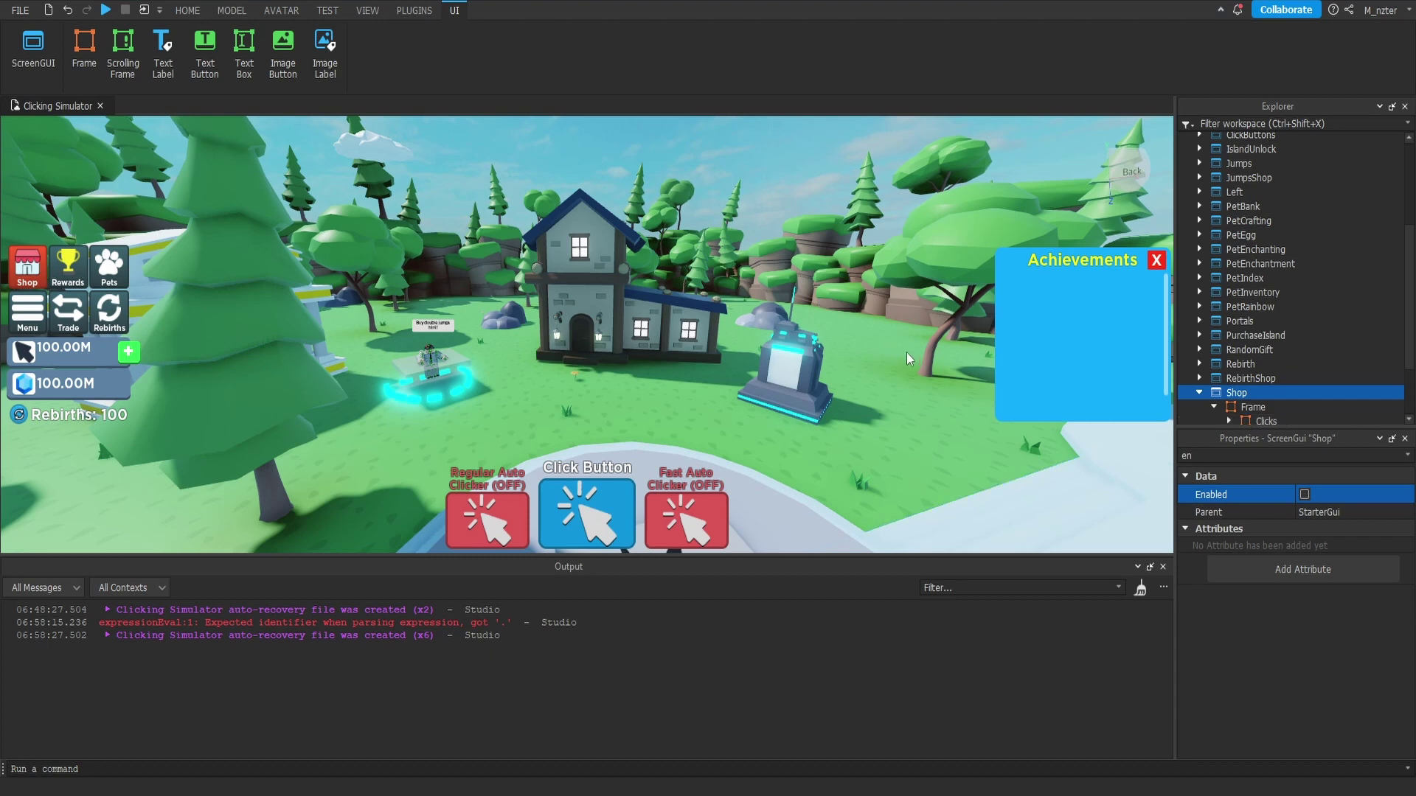
# Step: Insert a SurfaceGui into the Shop ScreenGui
pyautogui.press('w')
pyautogui.moveTo(906, 353); pyautogui.dragTo(908, 353, button='right')
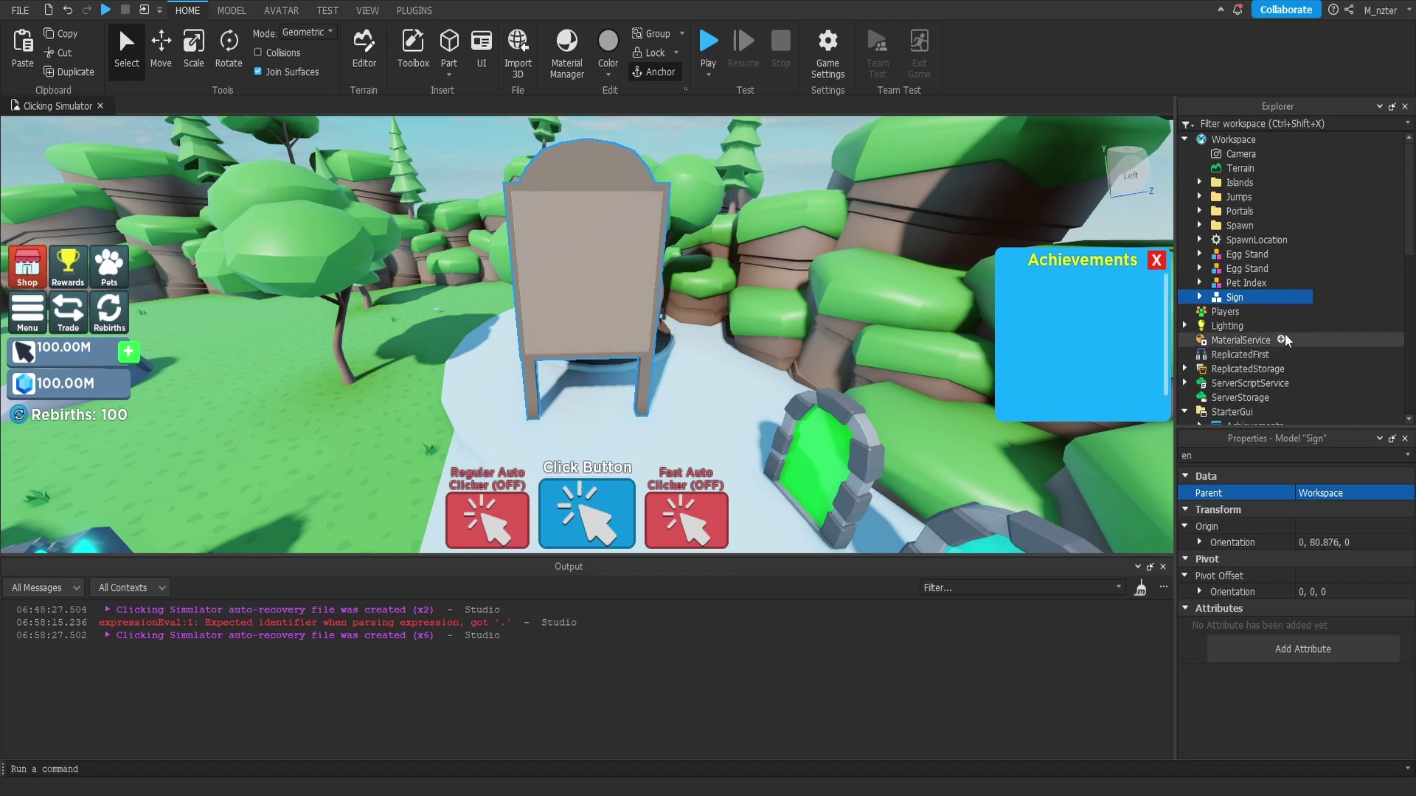
pyautogui.scroll(-8, 1286, 340)
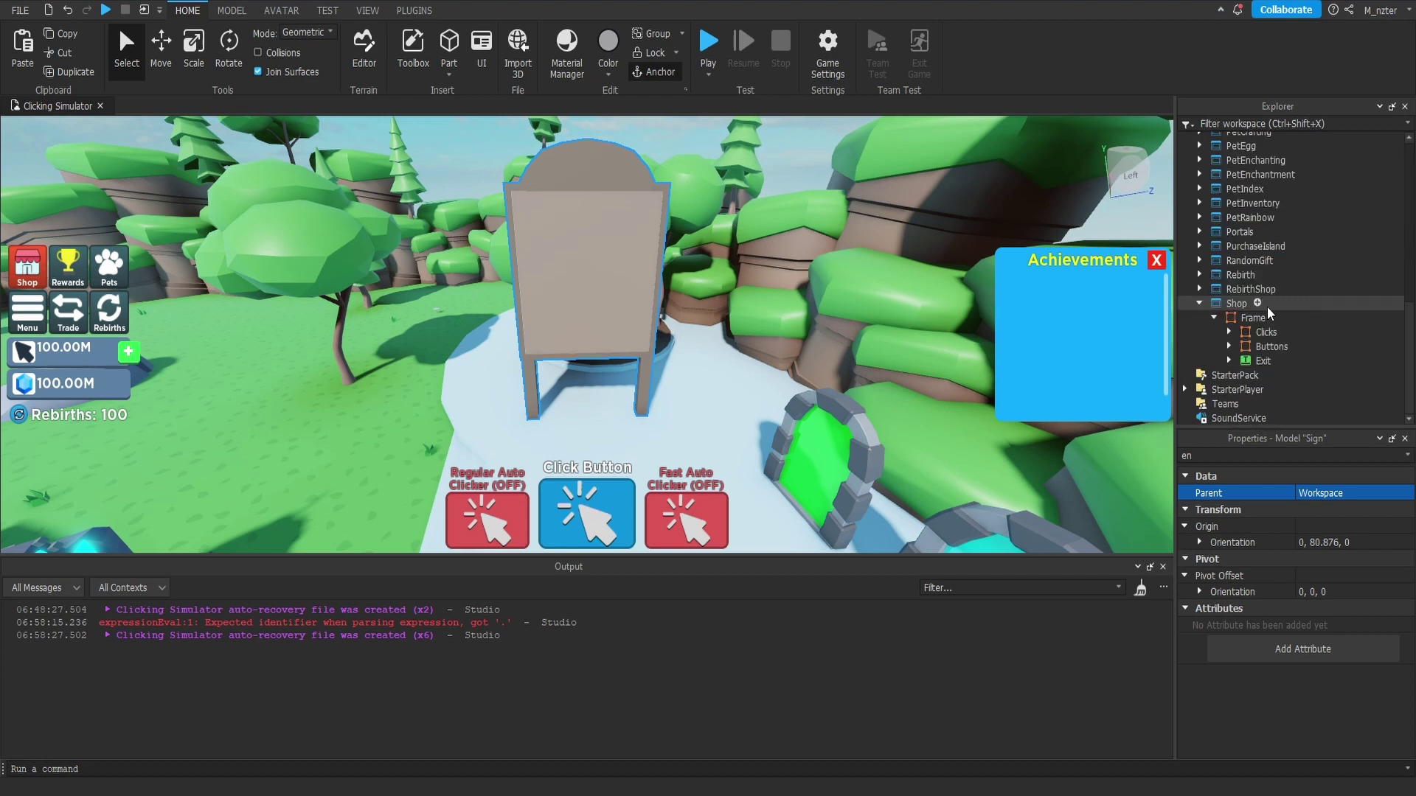
pyautogui.click(1257, 305)
pyautogui.click(1215, 318)
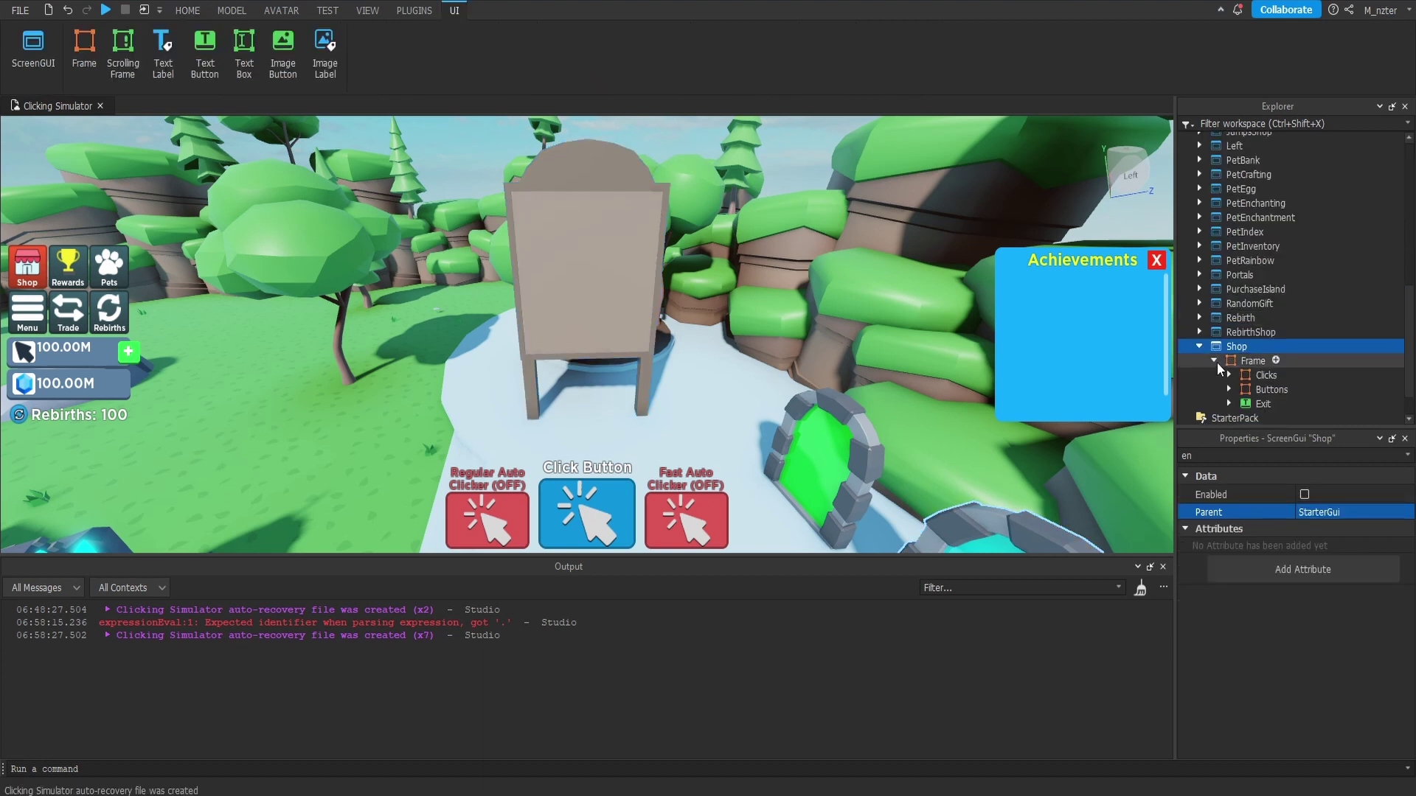
pyautogui.click(1255, 348)
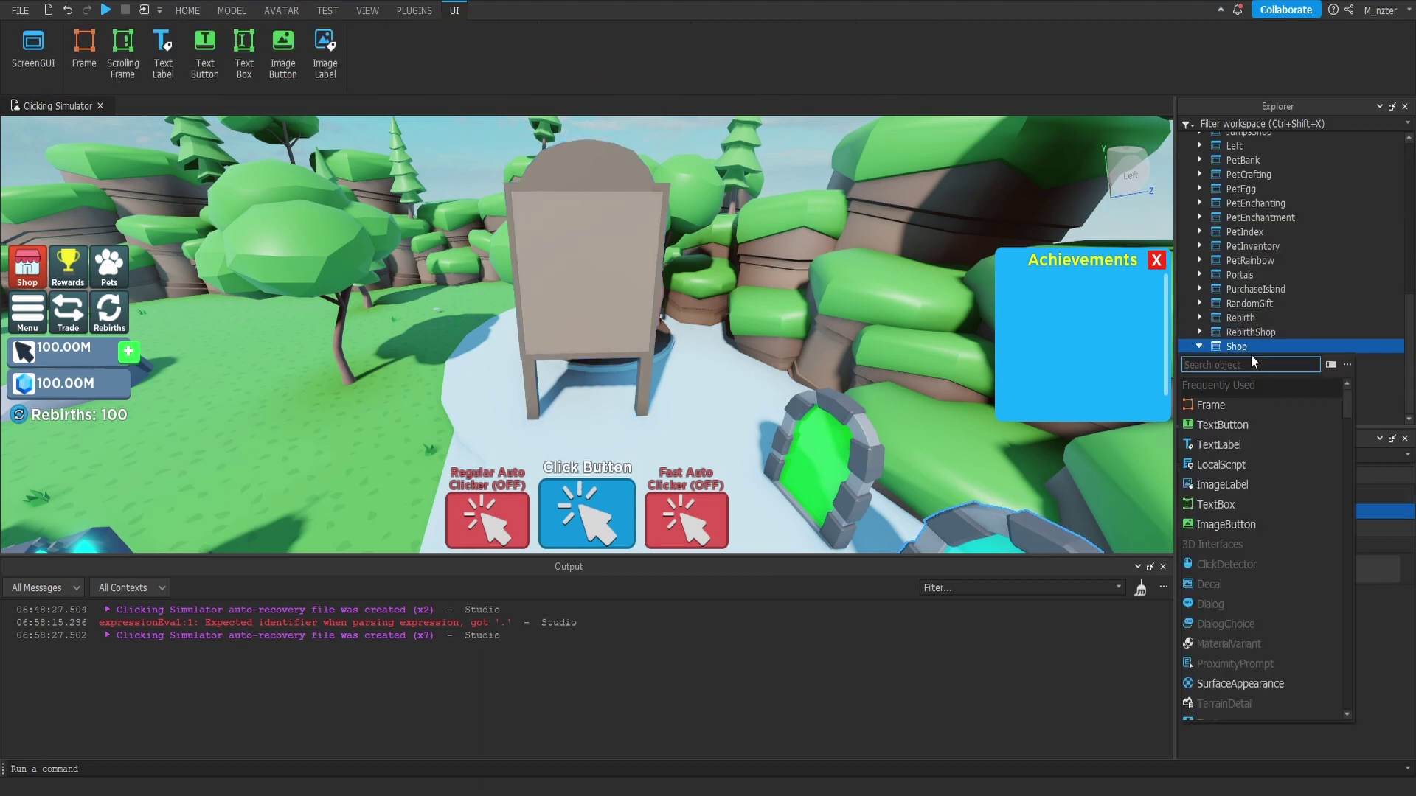
pyautogui.write('suf')
pyautogui.press('BackSpace')
pyautogui.write('r')
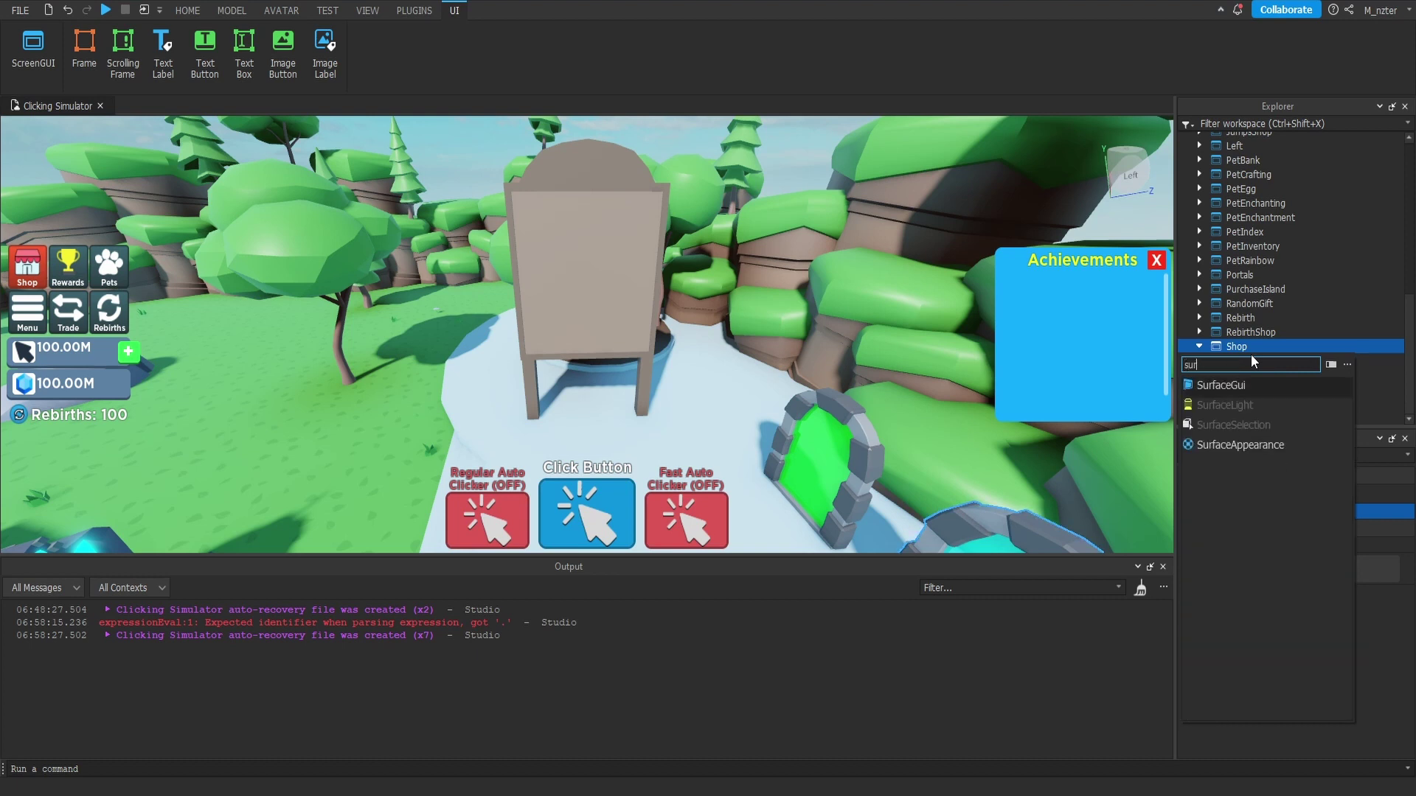
pyautogui.press('Return')
# Step: Rename the new SurfaceGui as Clicks and try to set its Adornee to the Sign model
pyautogui.doubleClick(1268, 359)
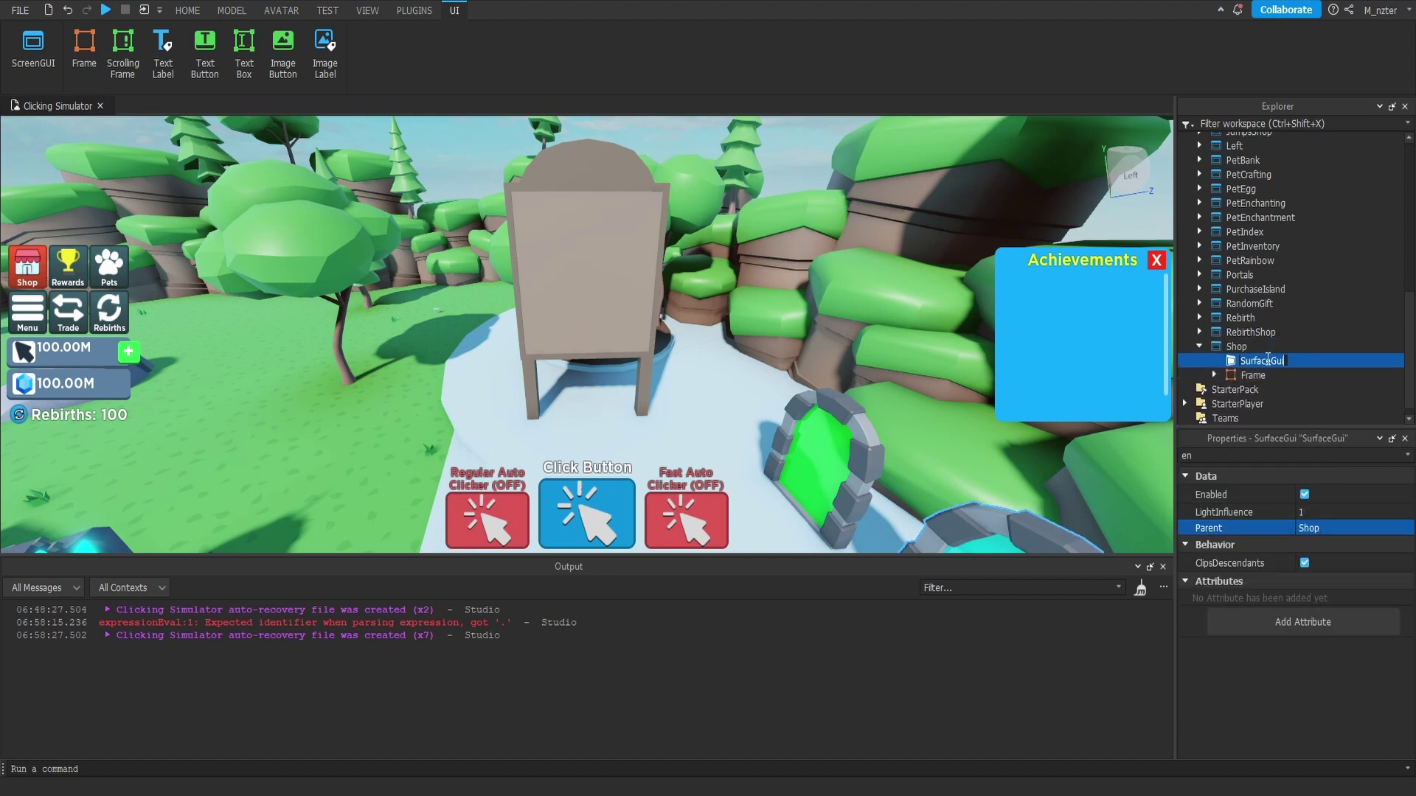
pyautogui.write('Clicks')
pyautogui.press('Return')
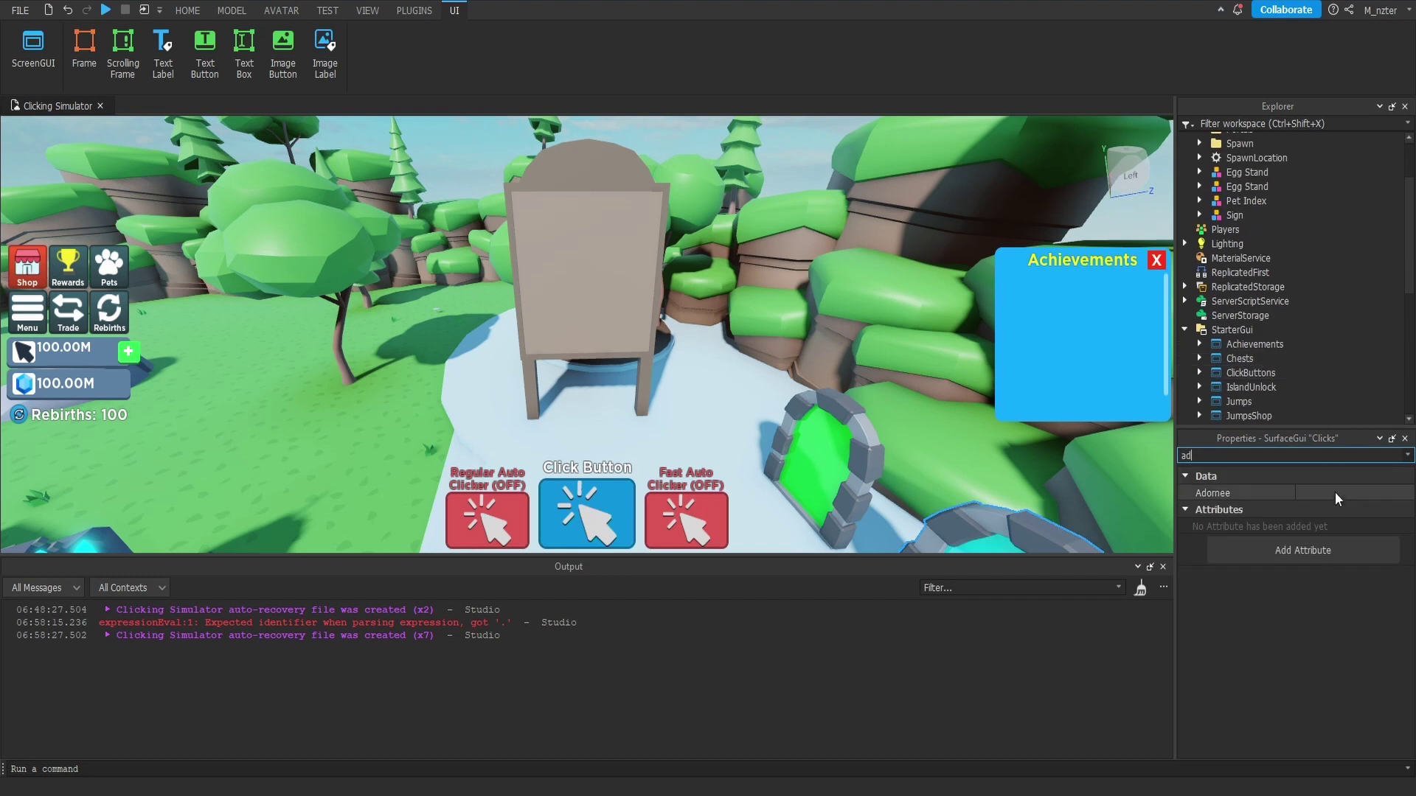
pyautogui.click(1335, 492)
pyautogui.click(1234, 216)
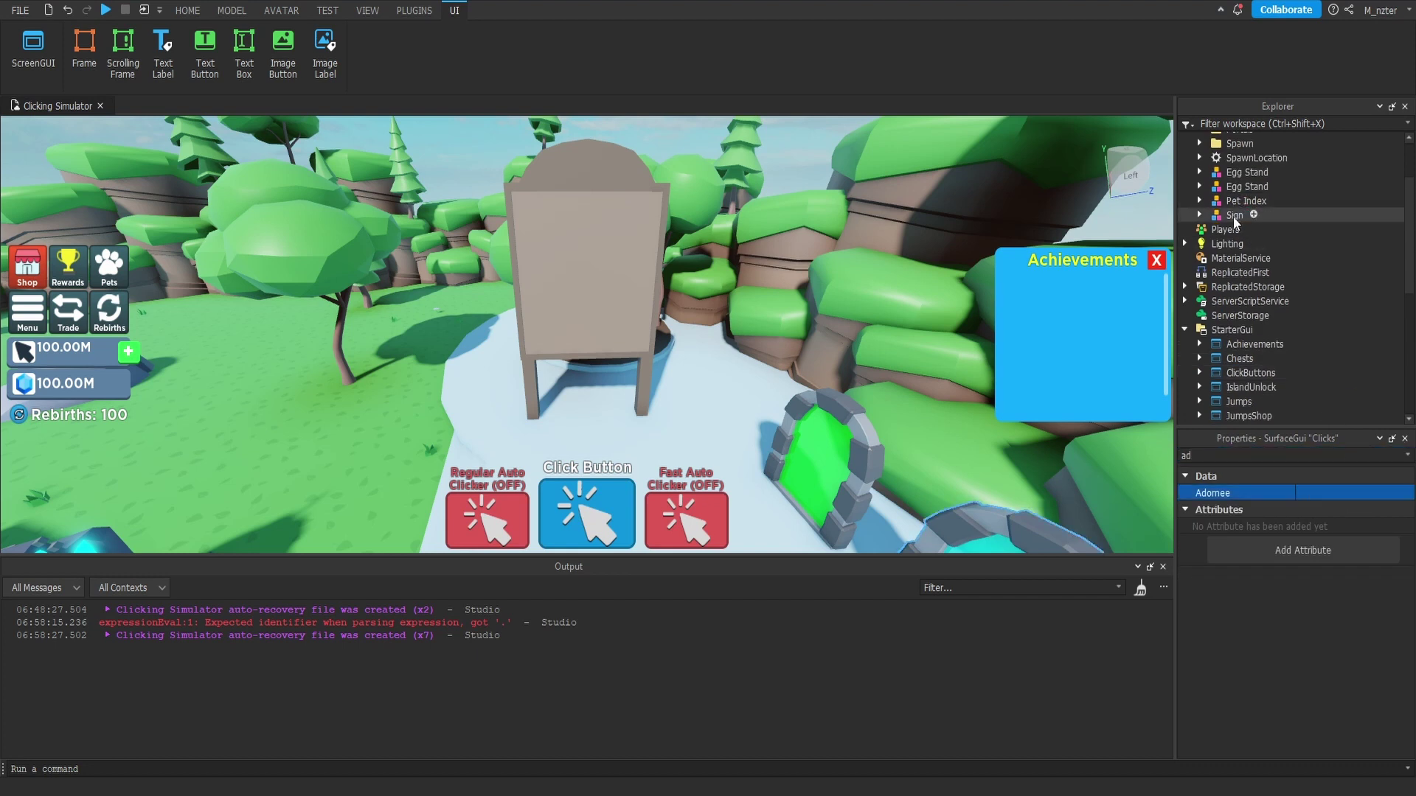
# Step: Insert a Frame into the Clicks SurfaceGui and set its size to {1, 0},{1, 0}
pyautogui.scroll(-7, 1233, 224)
pyautogui.click(1274, 347)
pyautogui.write('fra')
pyautogui.click(1267, 384)
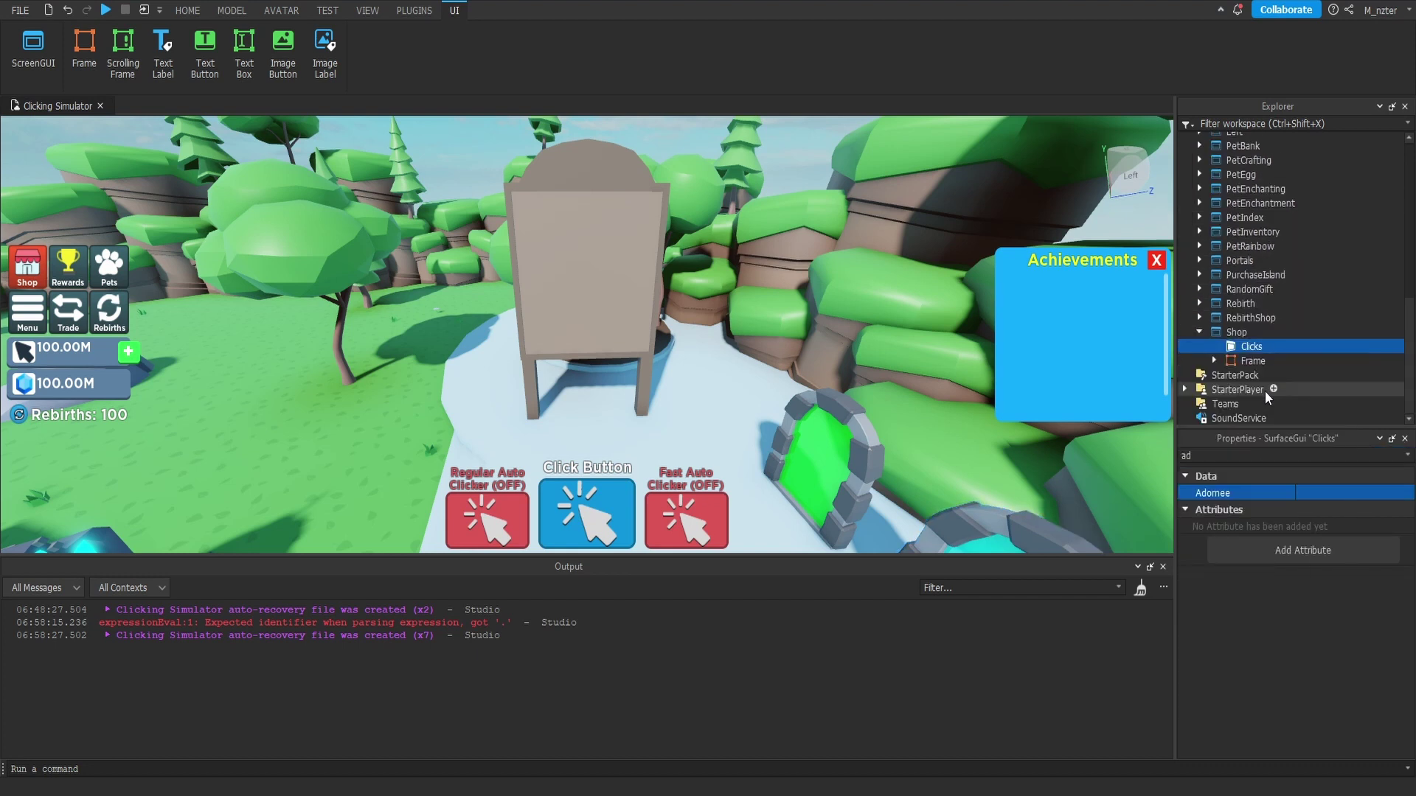
pyautogui.click(1345, 541)
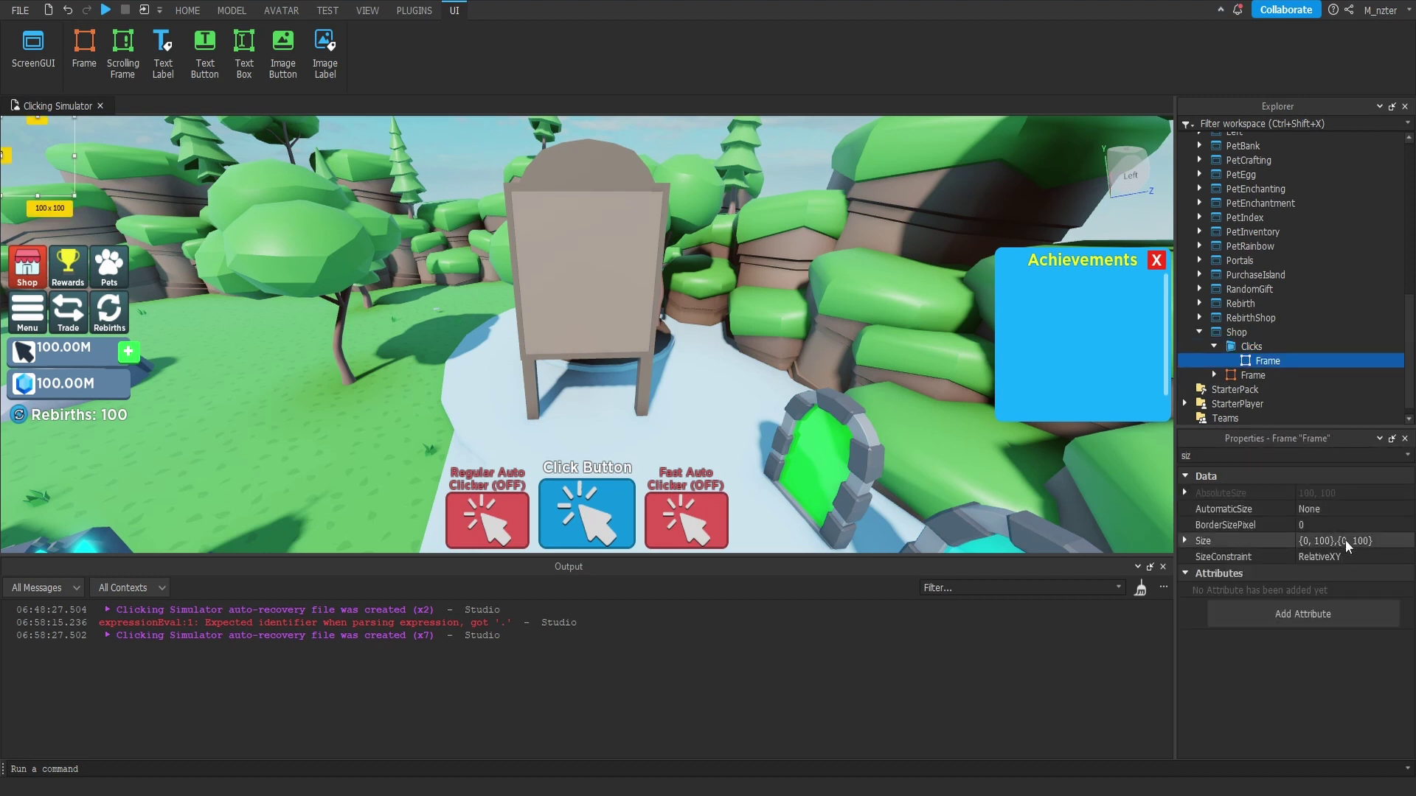
pyautogui.write('1, 0},{1, ')
pyautogui.write('0')
pyautogui.press('Return')
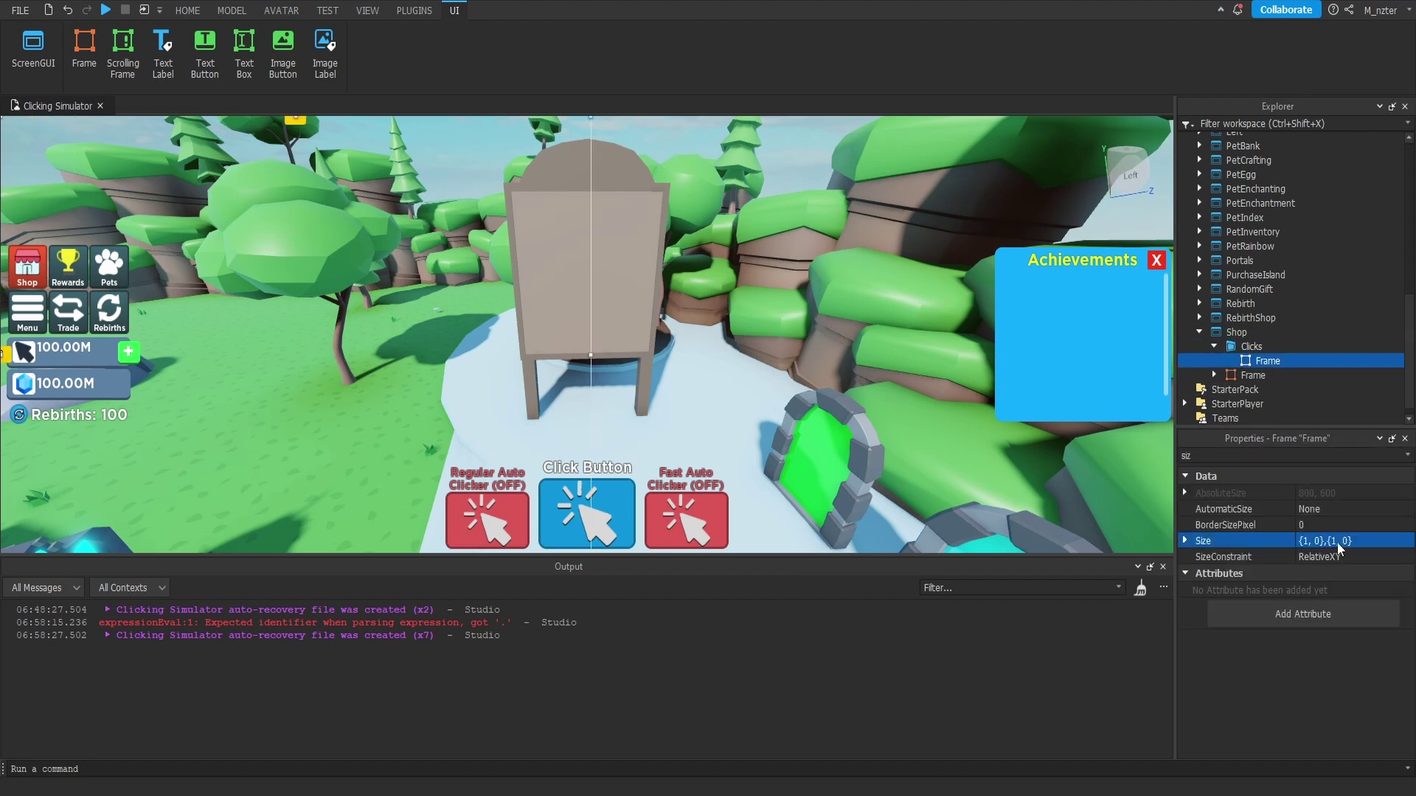
# Step: Set the Adornee of the Clicks SurfaceGui to the Sign model's Board part, and collapse the Sign model in the hierarchy
pyautogui.click(1265, 375)
pyautogui.scroll(8, 1281, 363)
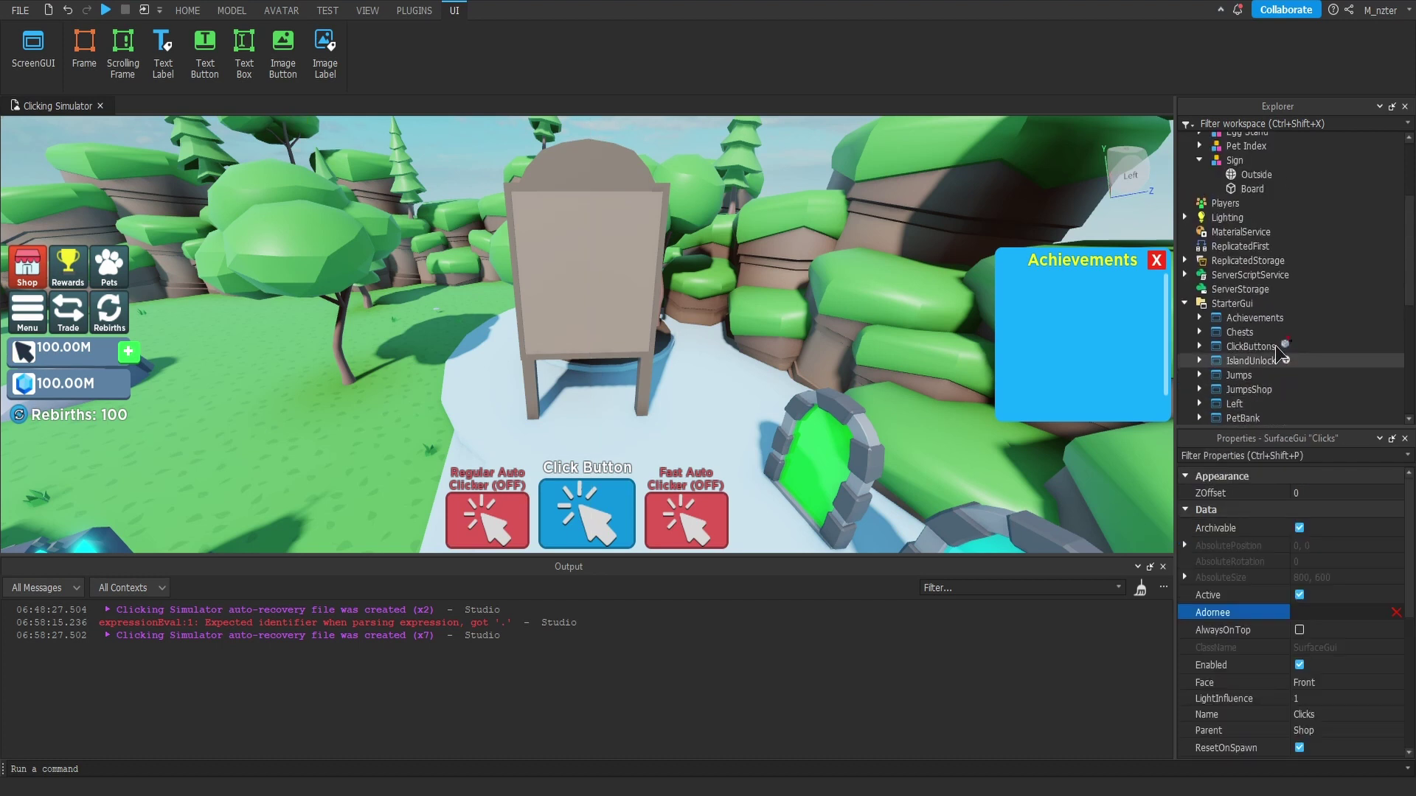
pyautogui.moveTo(1233, 276); pyautogui.dragTo(1256, 276)
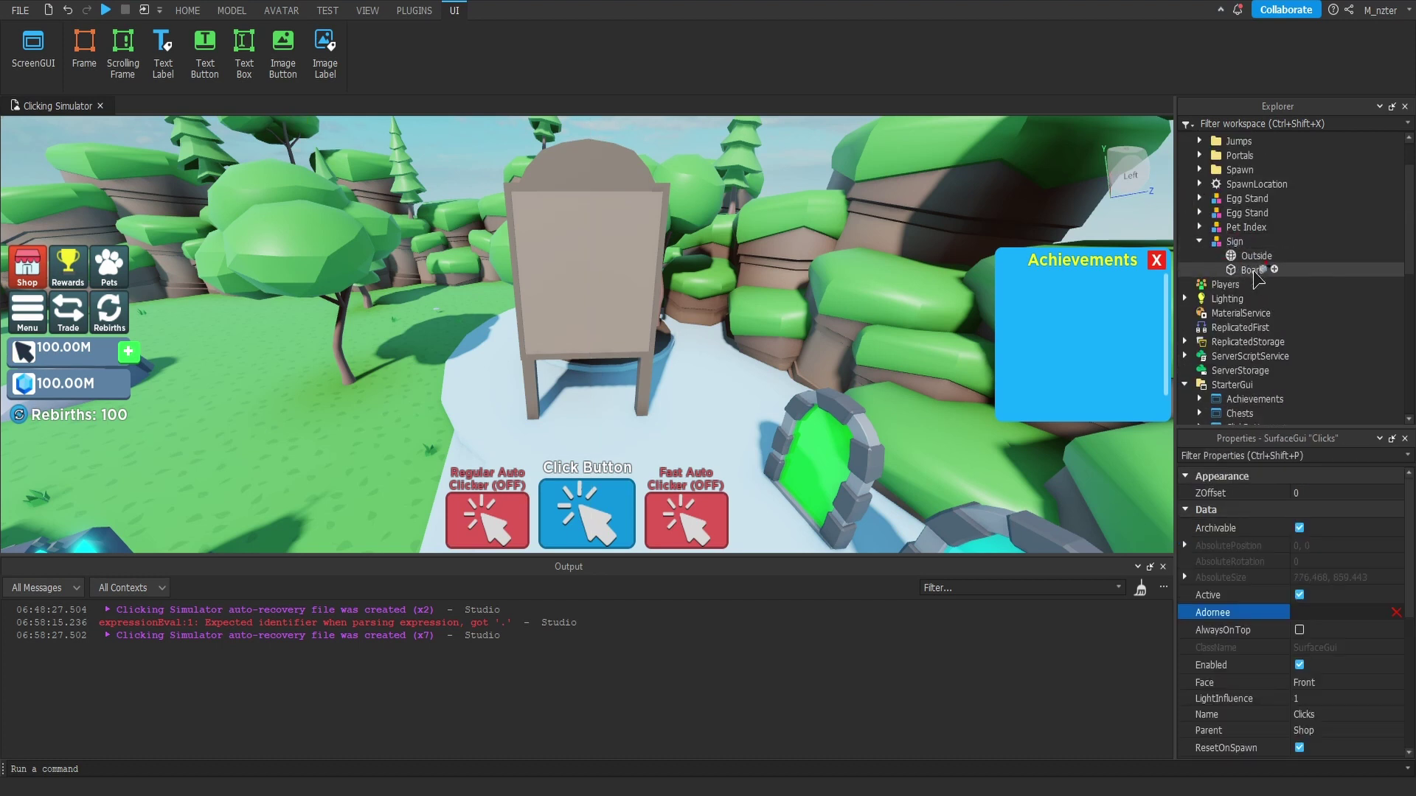
pyautogui.click(1254, 271)
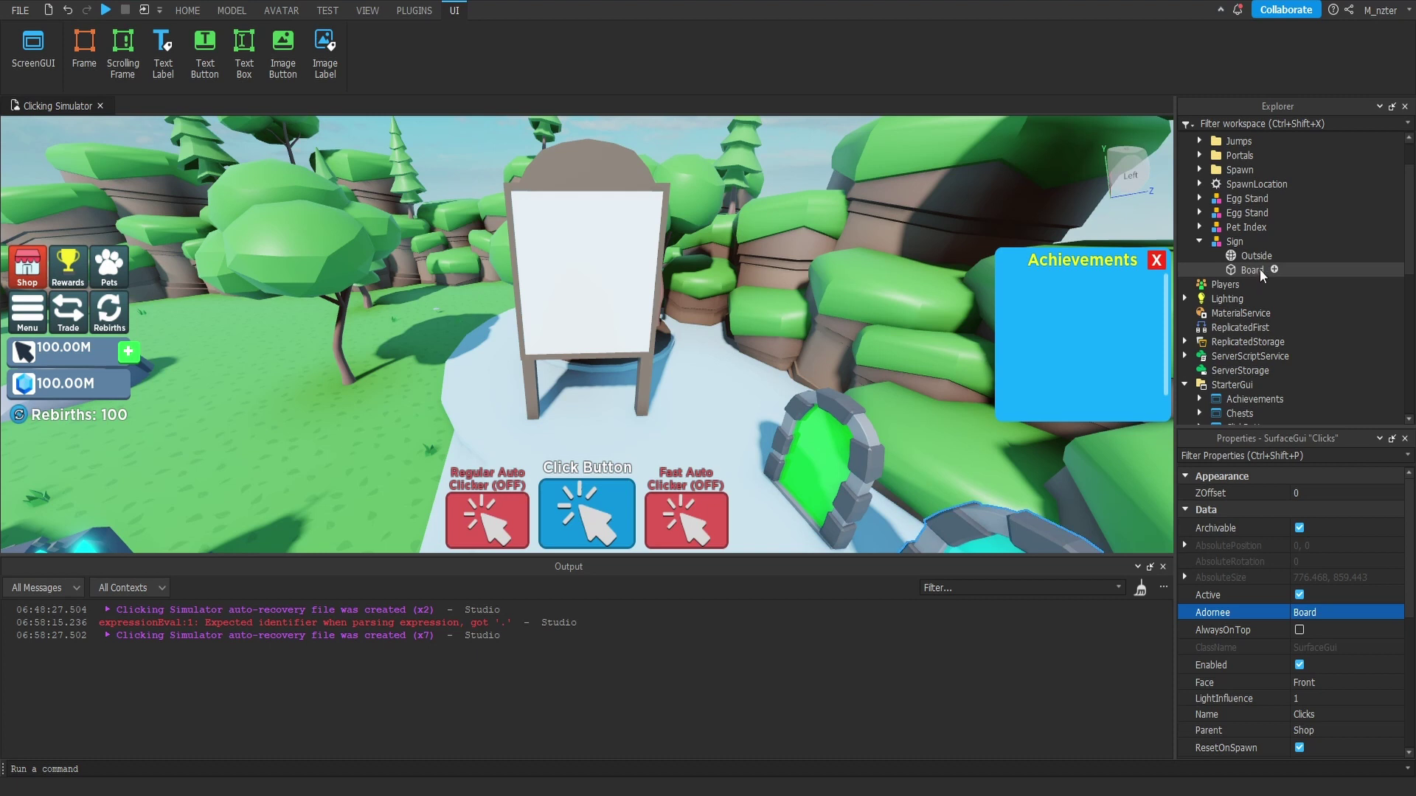
pyautogui.click(1201, 239)
# Step: Disable ResetOnSpawn for the Clicks SurfaceGui
pyautogui.scroll(-8, 1239, 321)
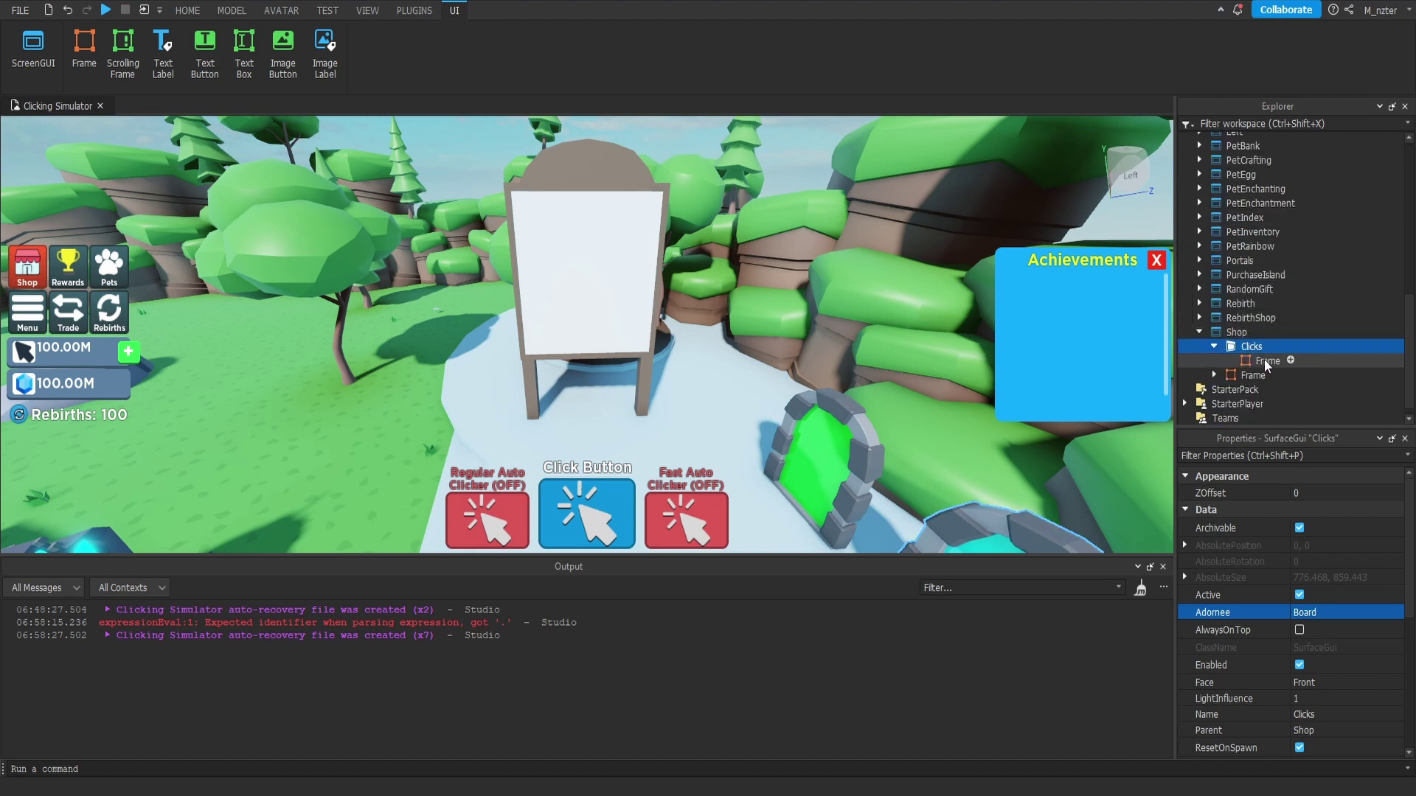
pyautogui.click(1265, 363)
pyautogui.click(1252, 346)
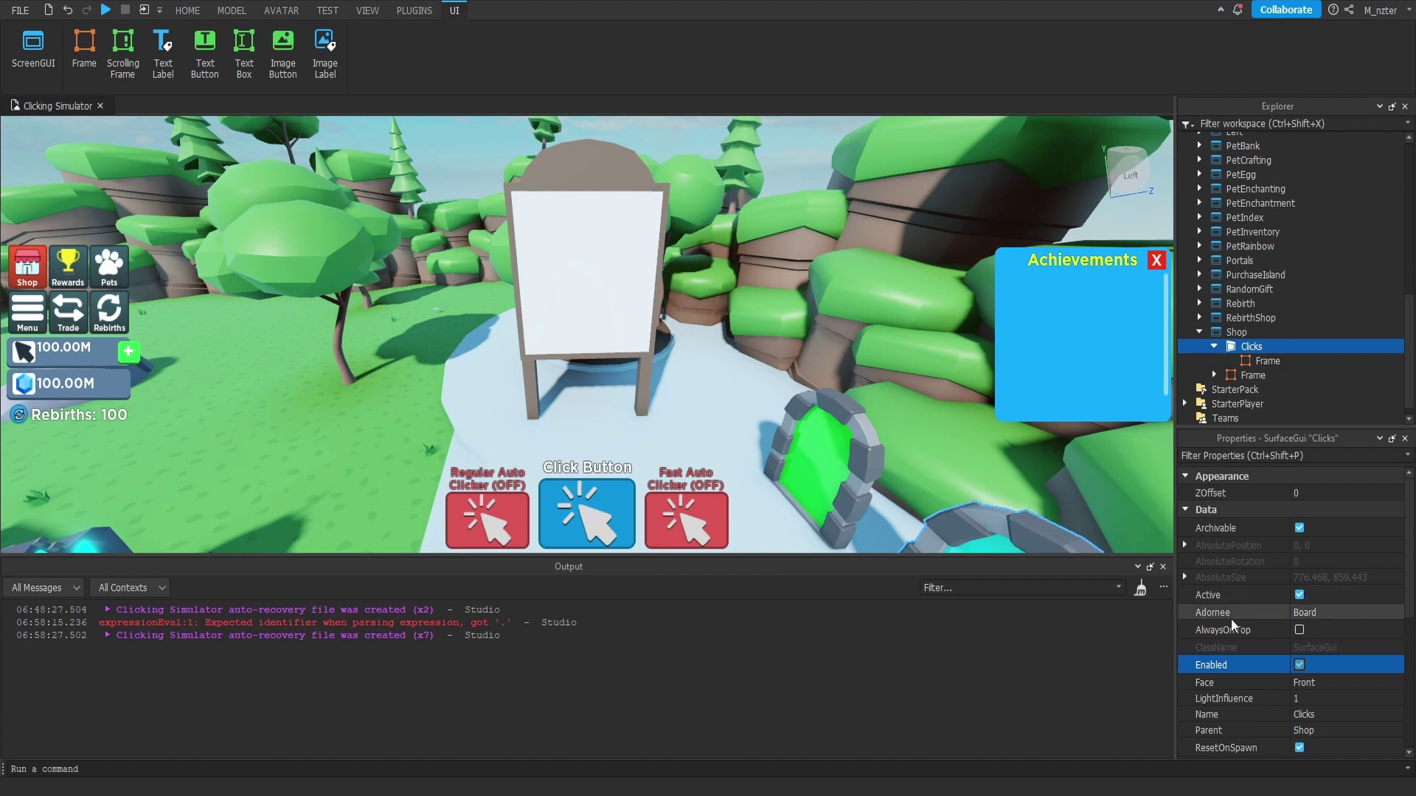
pyautogui.scroll(-1, 1300, 668)
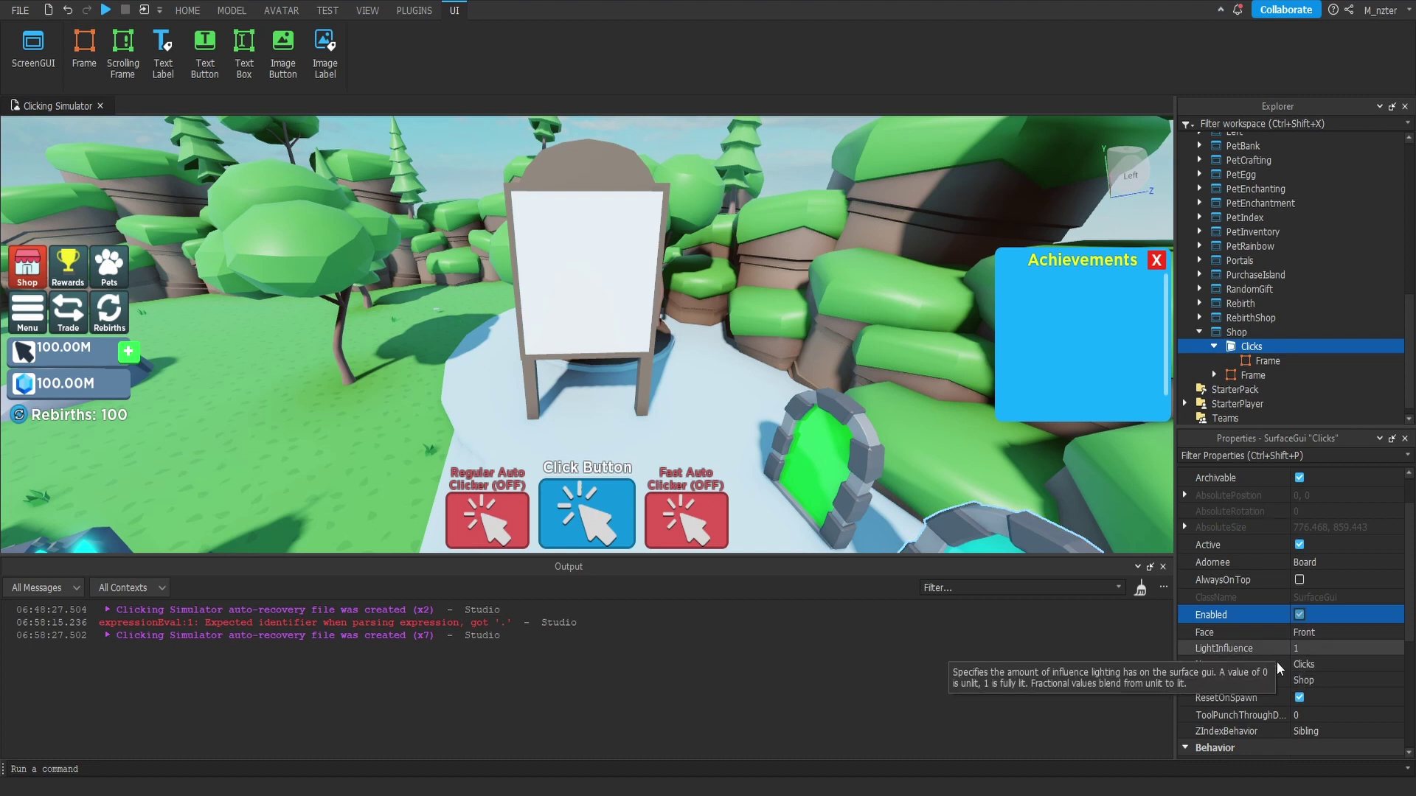
pyautogui.click(1300, 698)
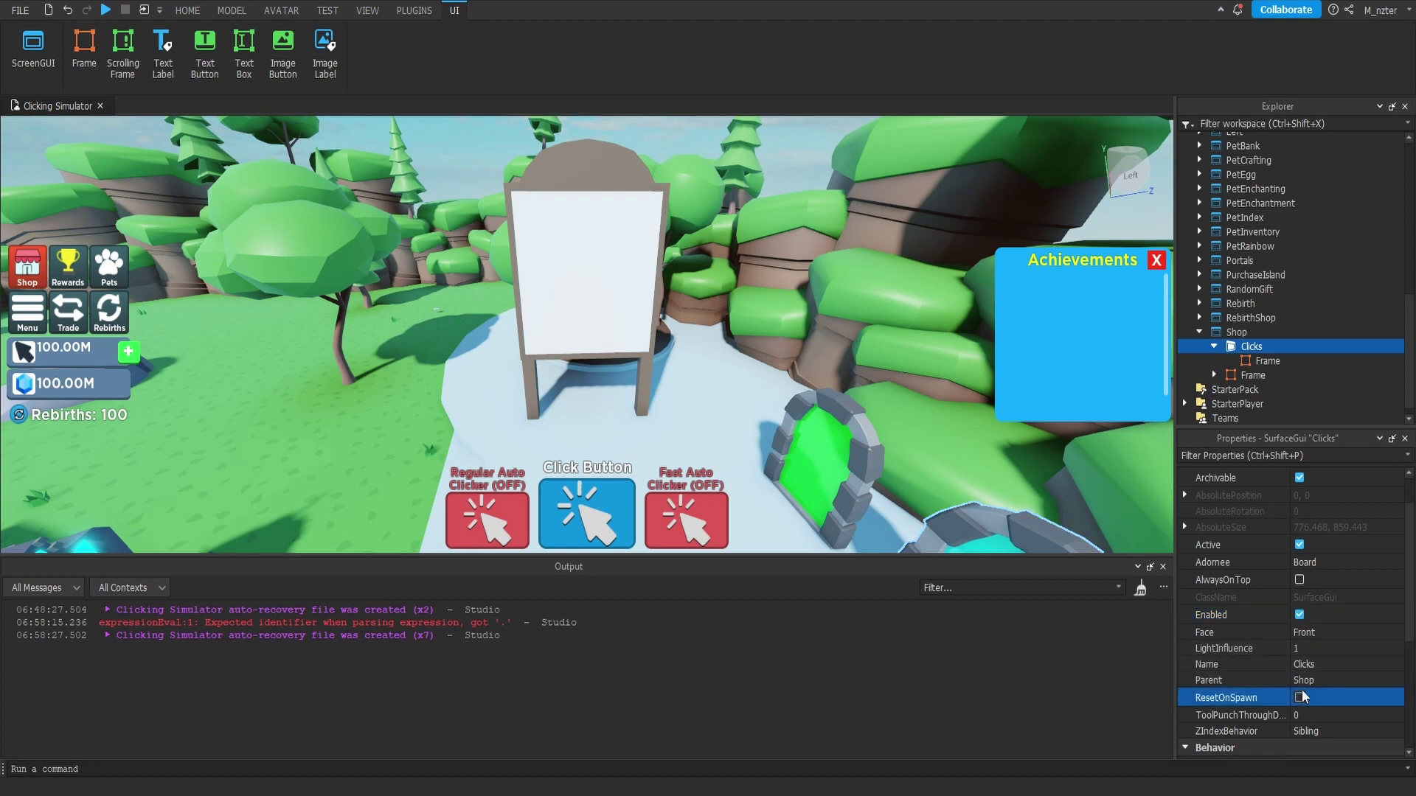
# Step: Insert a UIGridLayout into the Frame of the Clicks SurfaceGui
pyautogui.click(1283, 360)
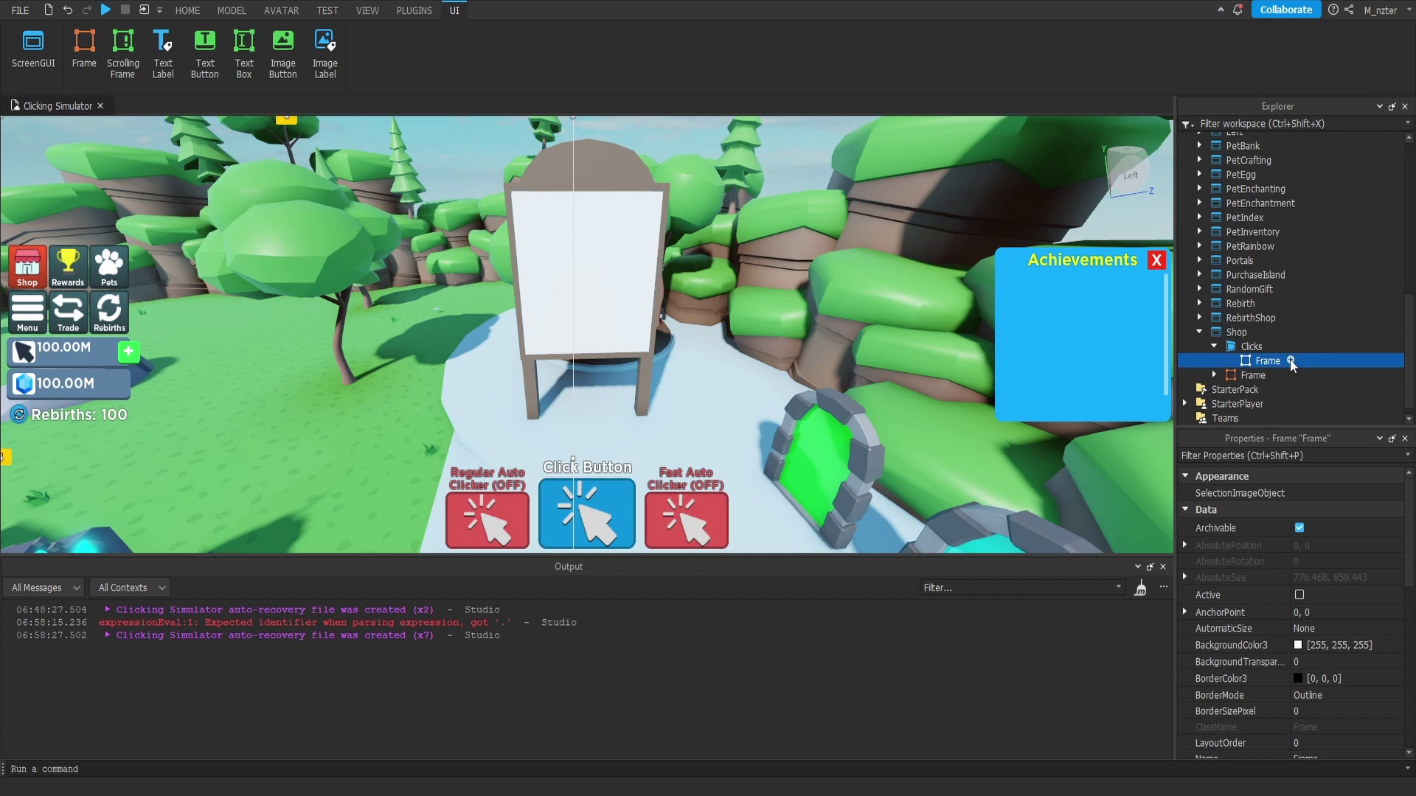
pyautogui.click(1290, 360)
pyautogui.write('uigrid')
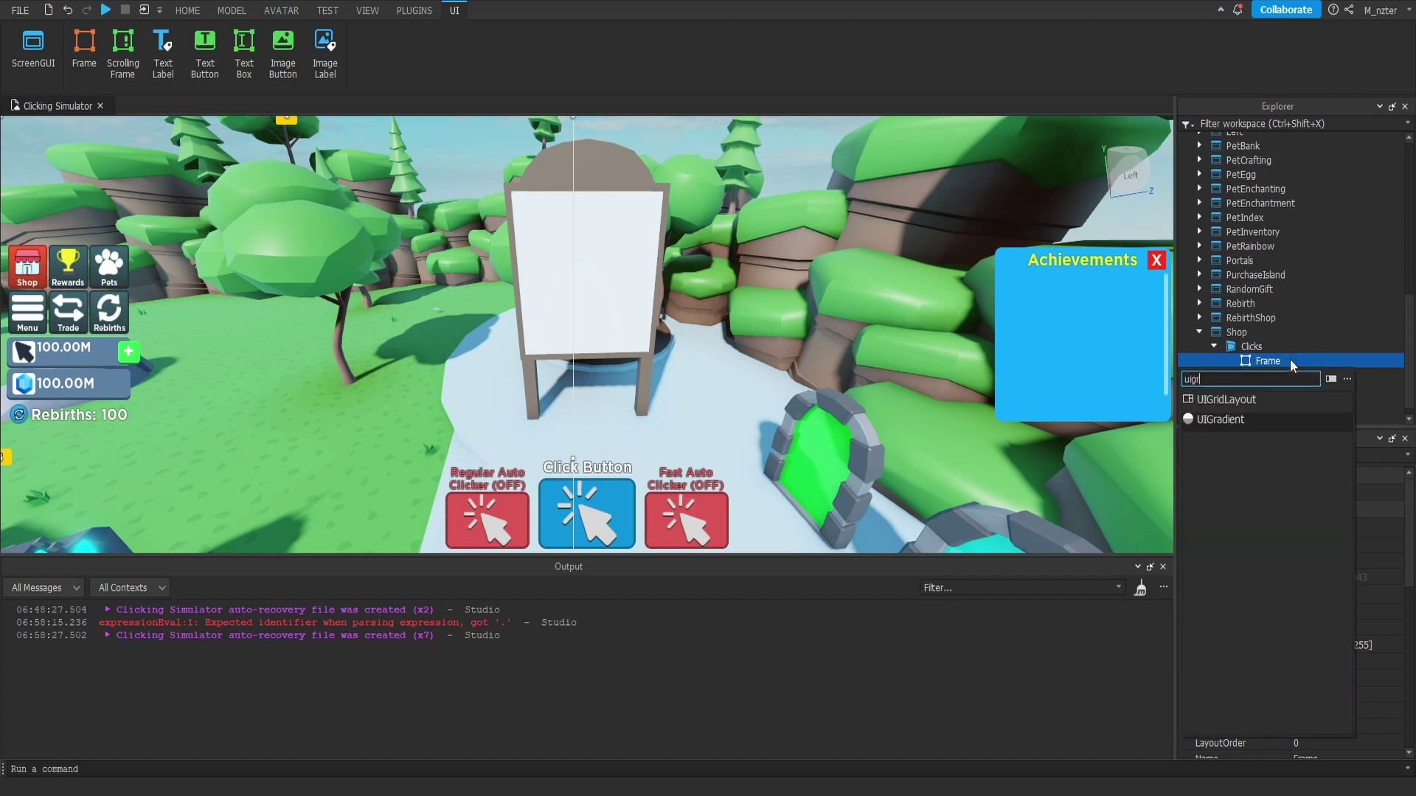
pyautogui.press('Return')
# Step: Insert a TextButton into the Clicks SurfaceGui's Frame and rename it Template
pyautogui.click(1291, 360)
pyautogui.write('textb')
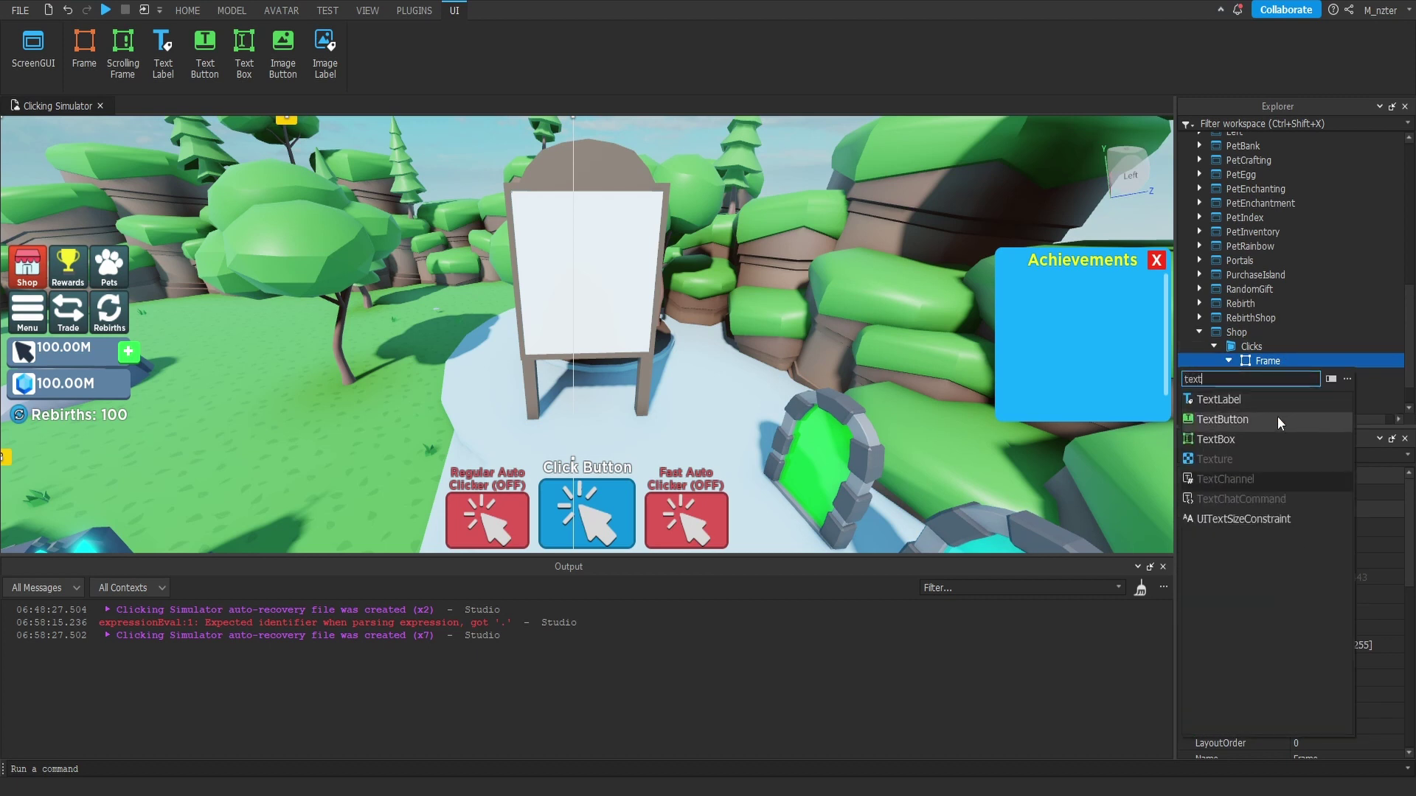
pyautogui.click(1277, 417)
pyautogui.doubleClick(1288, 394)
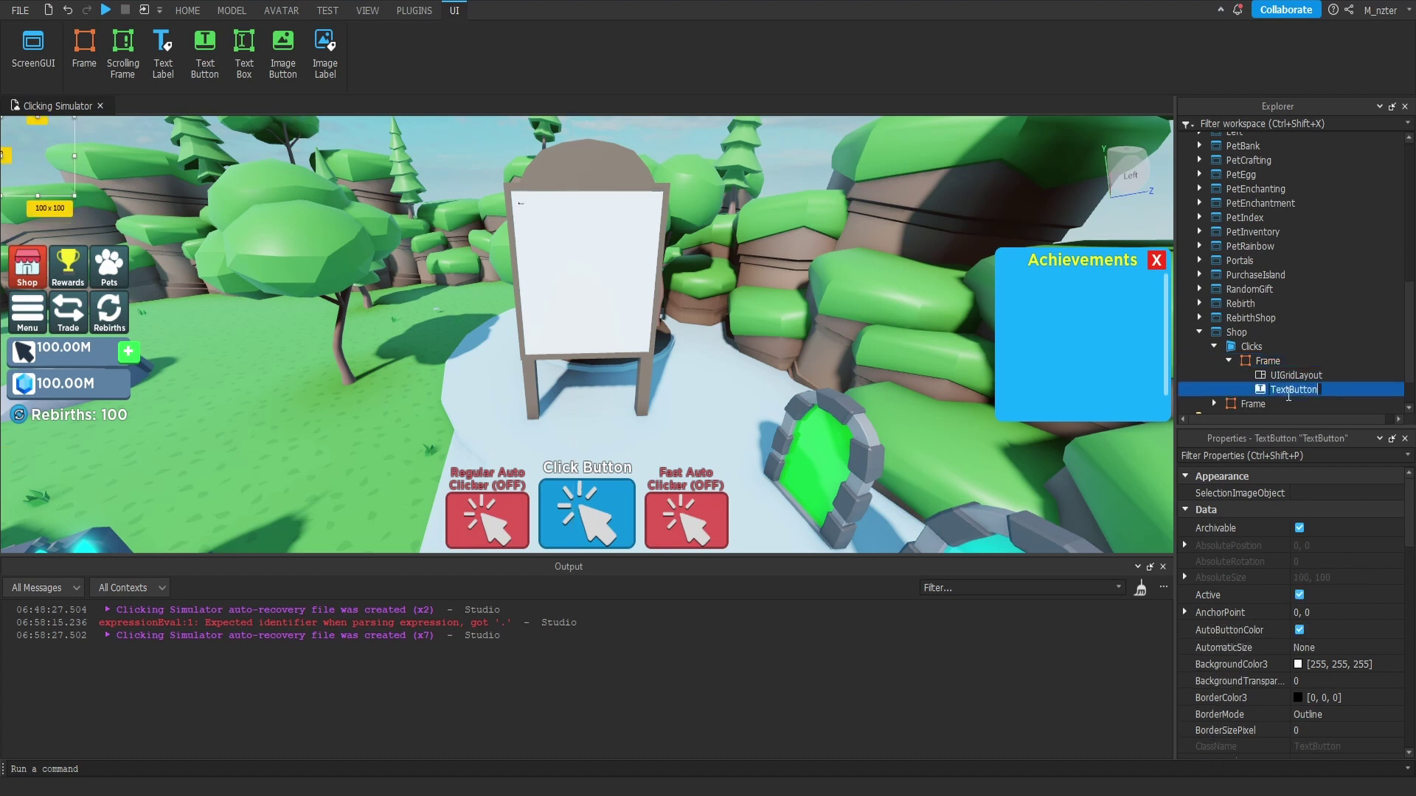
pyautogui.write('Template')
# Step: Set the UIGridLayout's CellSize to {0.975, 0},{0.16, 0}
pyautogui.click(1296, 376)
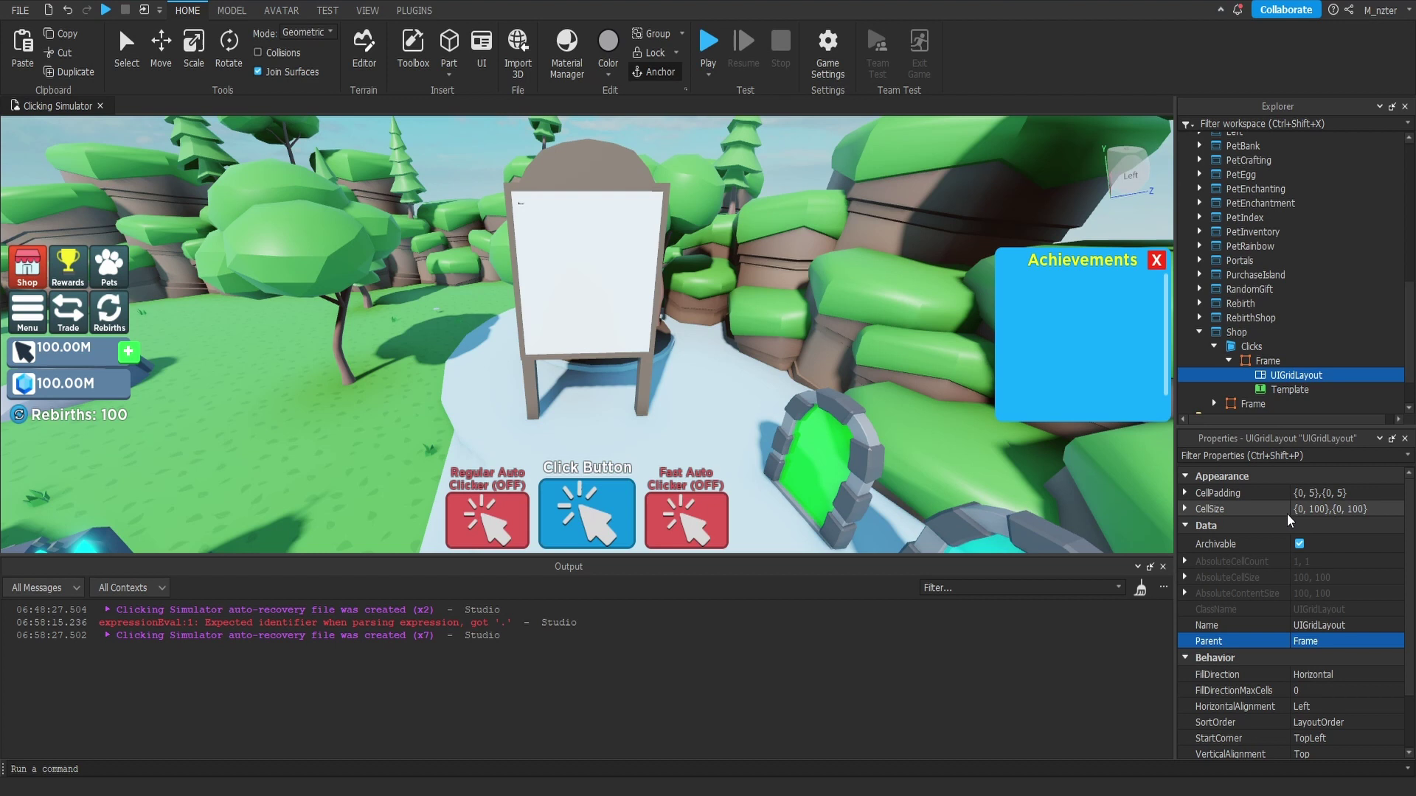
pyautogui.click(1303, 510)
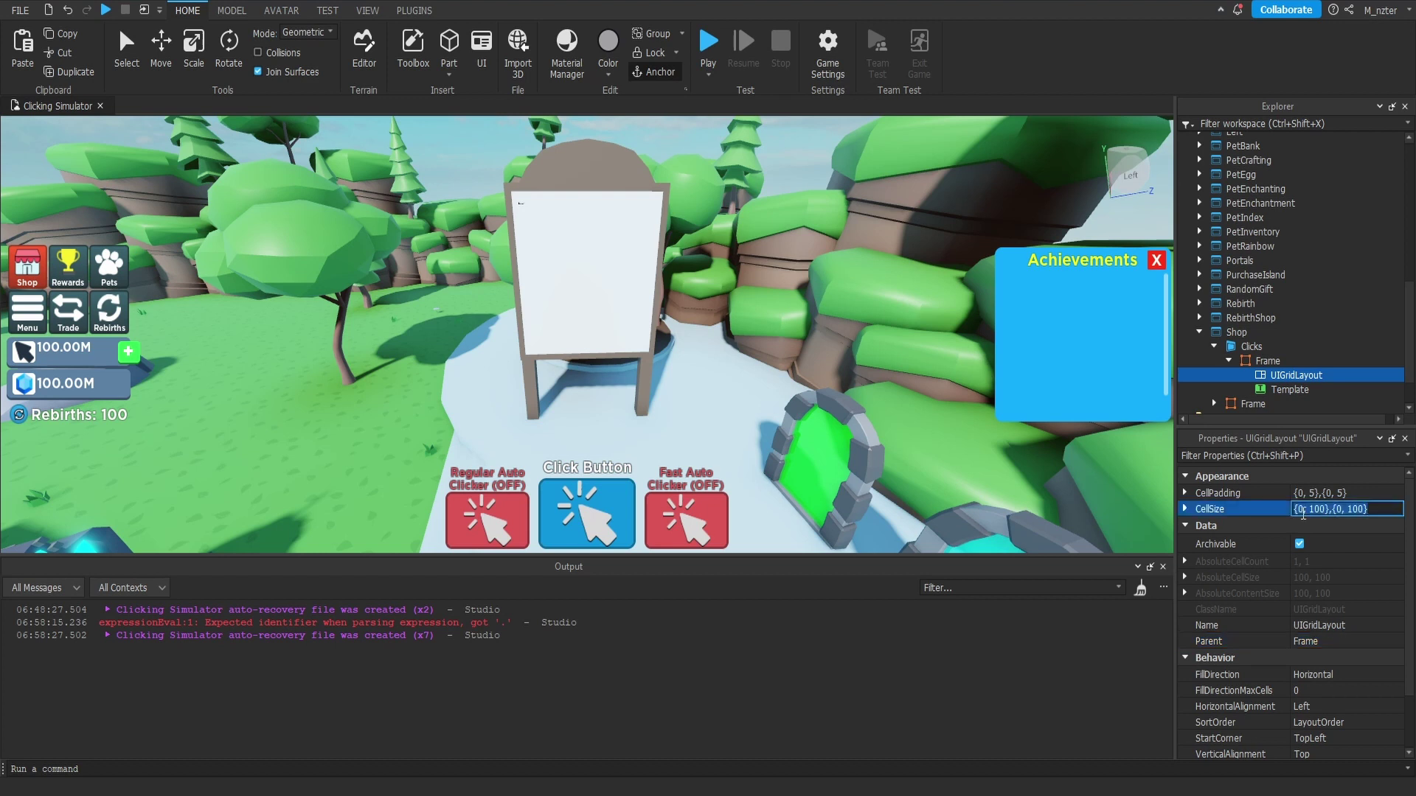
pyautogui.hotkey('ctrl', 'a')
pyautogui.write('.975,0,.16,0')
pyautogui.press('Return')
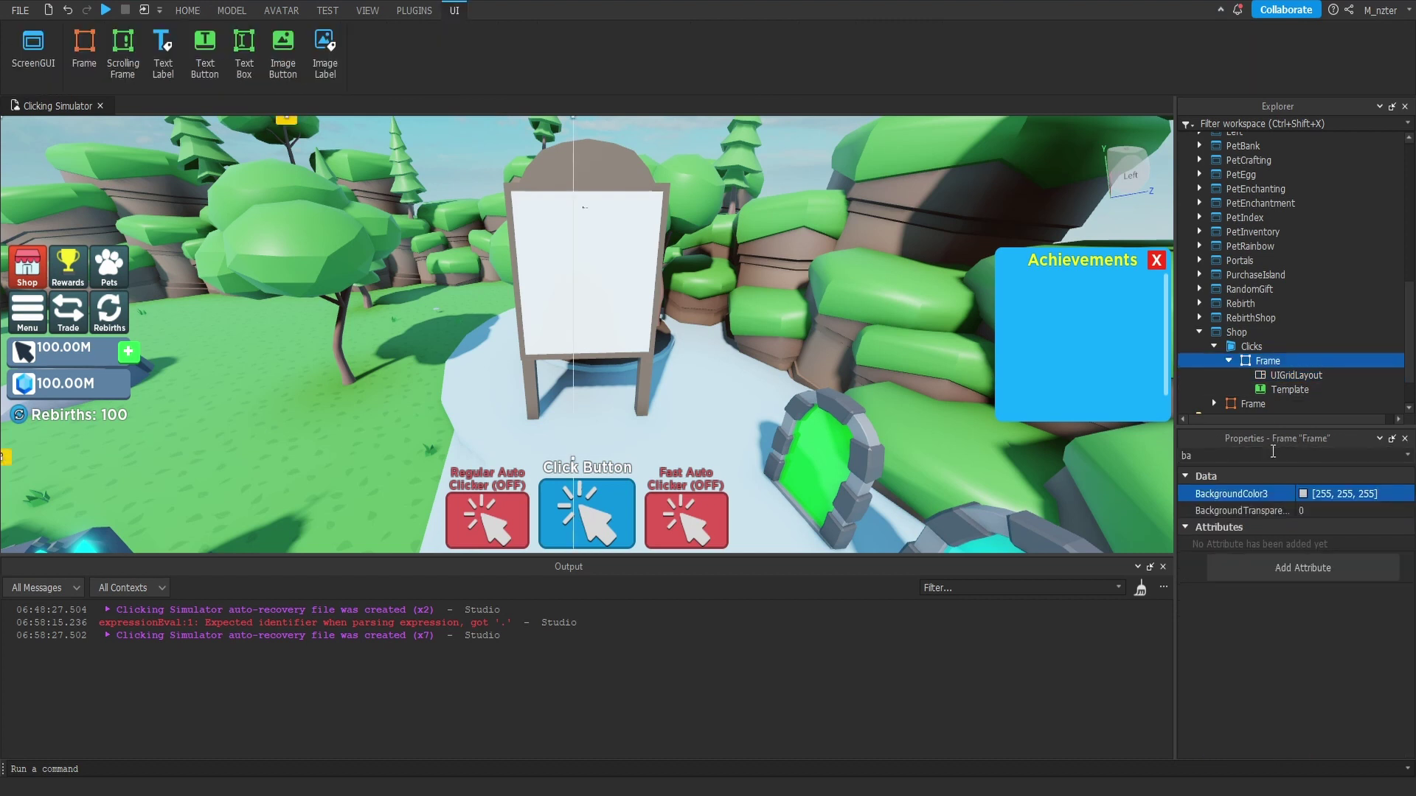
# Step: Set the BackgroundTransparency of the Frame in the Clicks SurfaceGui to 1
pyautogui.click(1332, 516)
pyautogui.write('1')
pyautogui.press('Return')
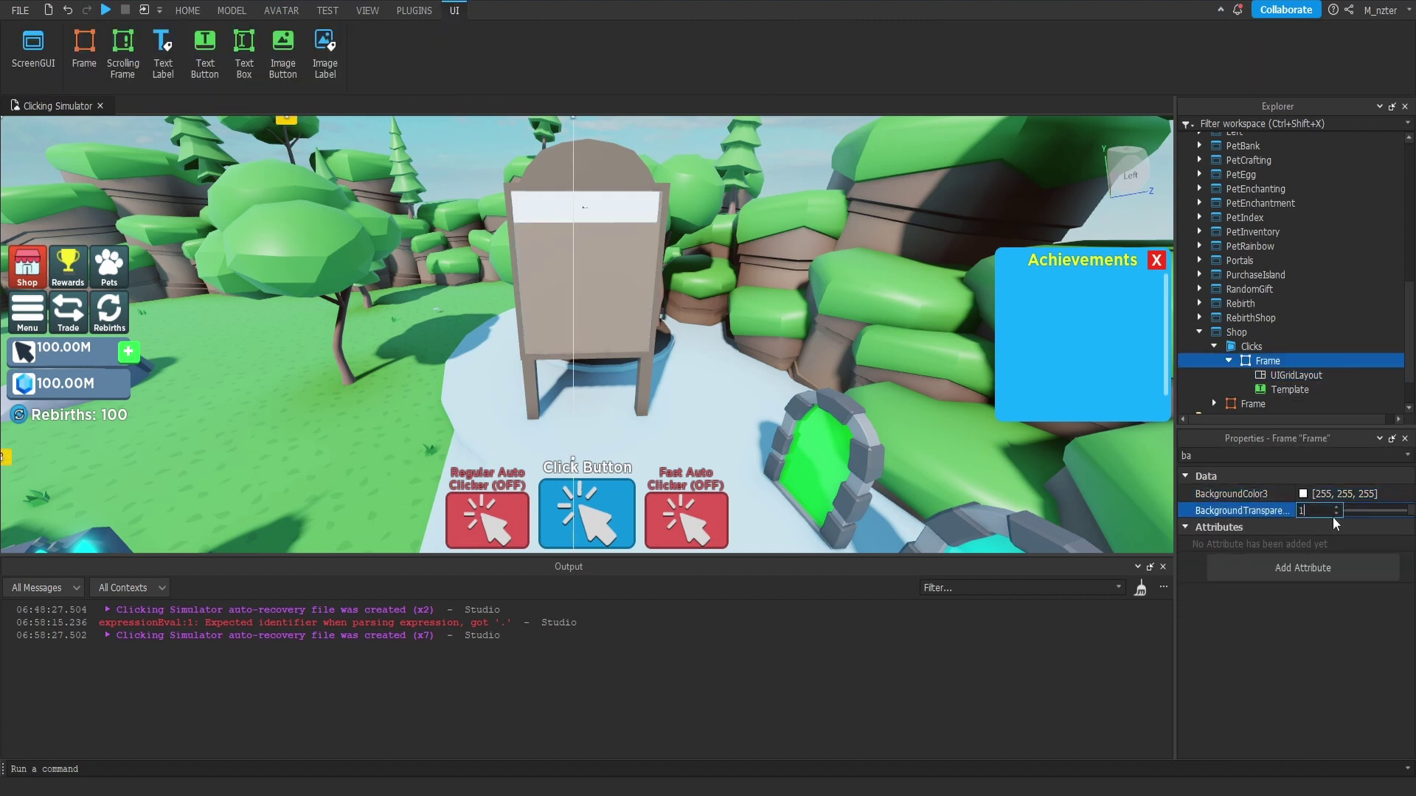
# Step: Duplicate the Template button to make six rows on the sign board
pyautogui.click(1292, 389)
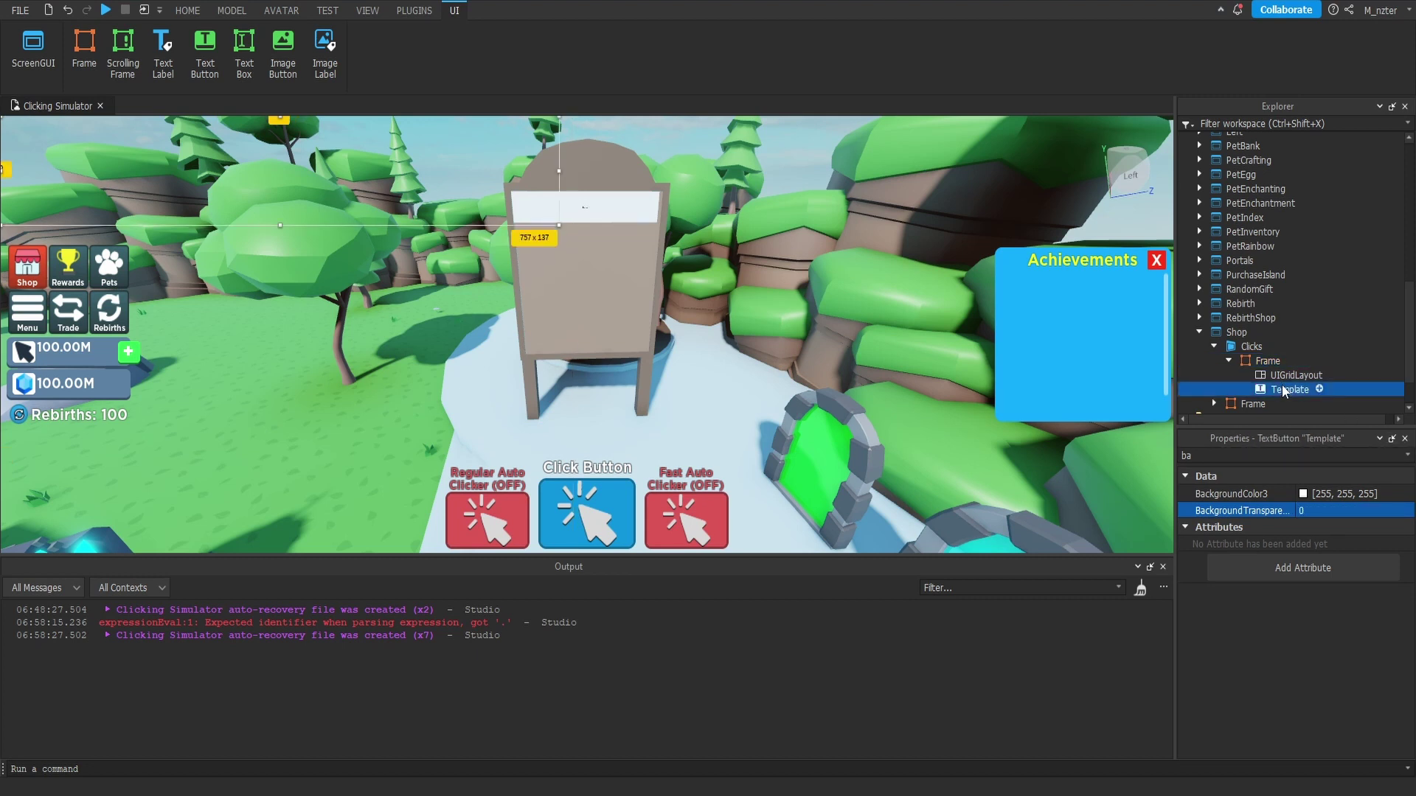
pyautogui.hotkey('ctrl', 'd')
pyautogui.hotkey('ctrl', 'd')
pyautogui.hotkey('ctrl', 'd')
pyautogui.hotkey('ctrl', 'd')
pyautogui.hotkey('ctrl', 'd')
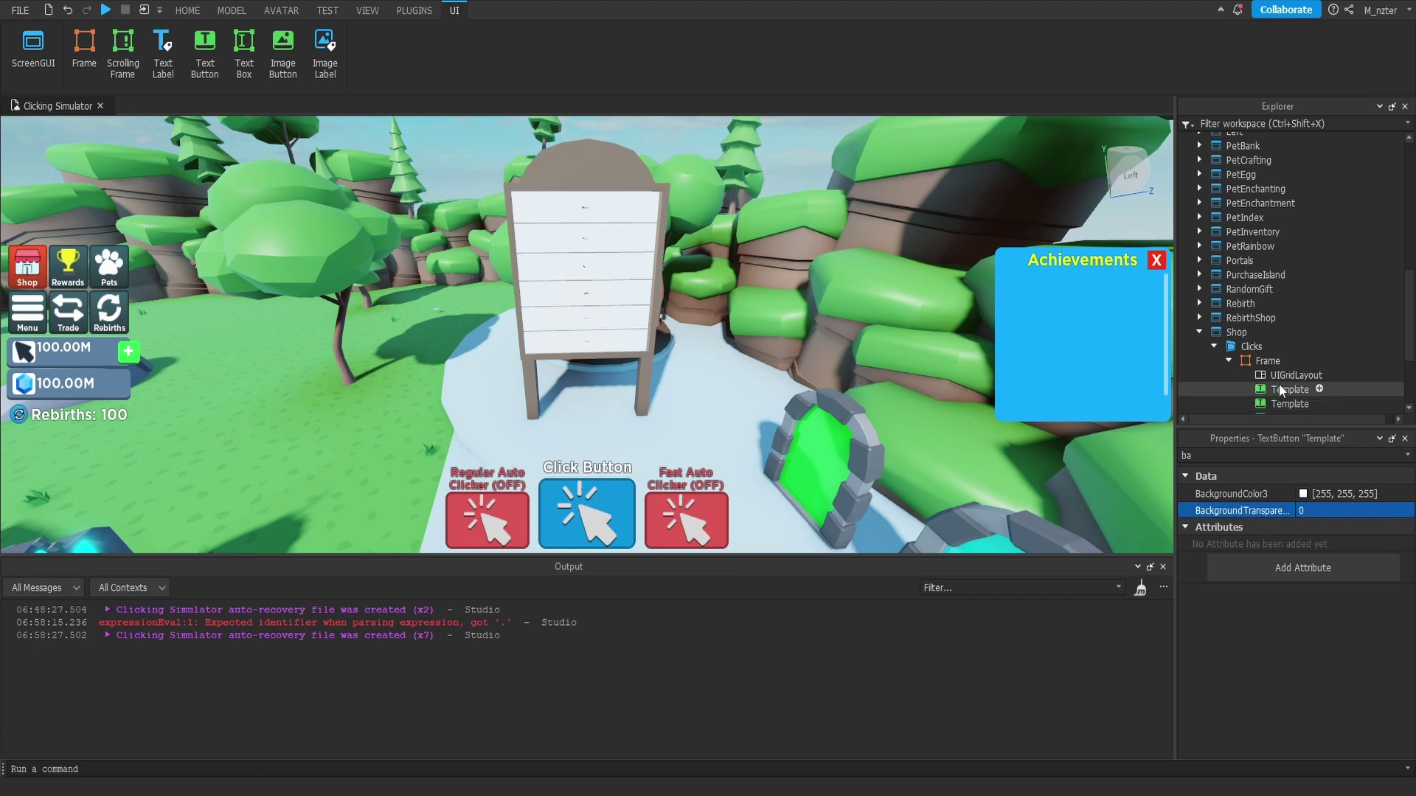
# Step: Set the UIGridLayout's CellPadding to {0, 0},{0.005, 0}
pyautogui.click(1296, 375)
pyautogui.click(1296, 494)
pyautogui.write('0,')
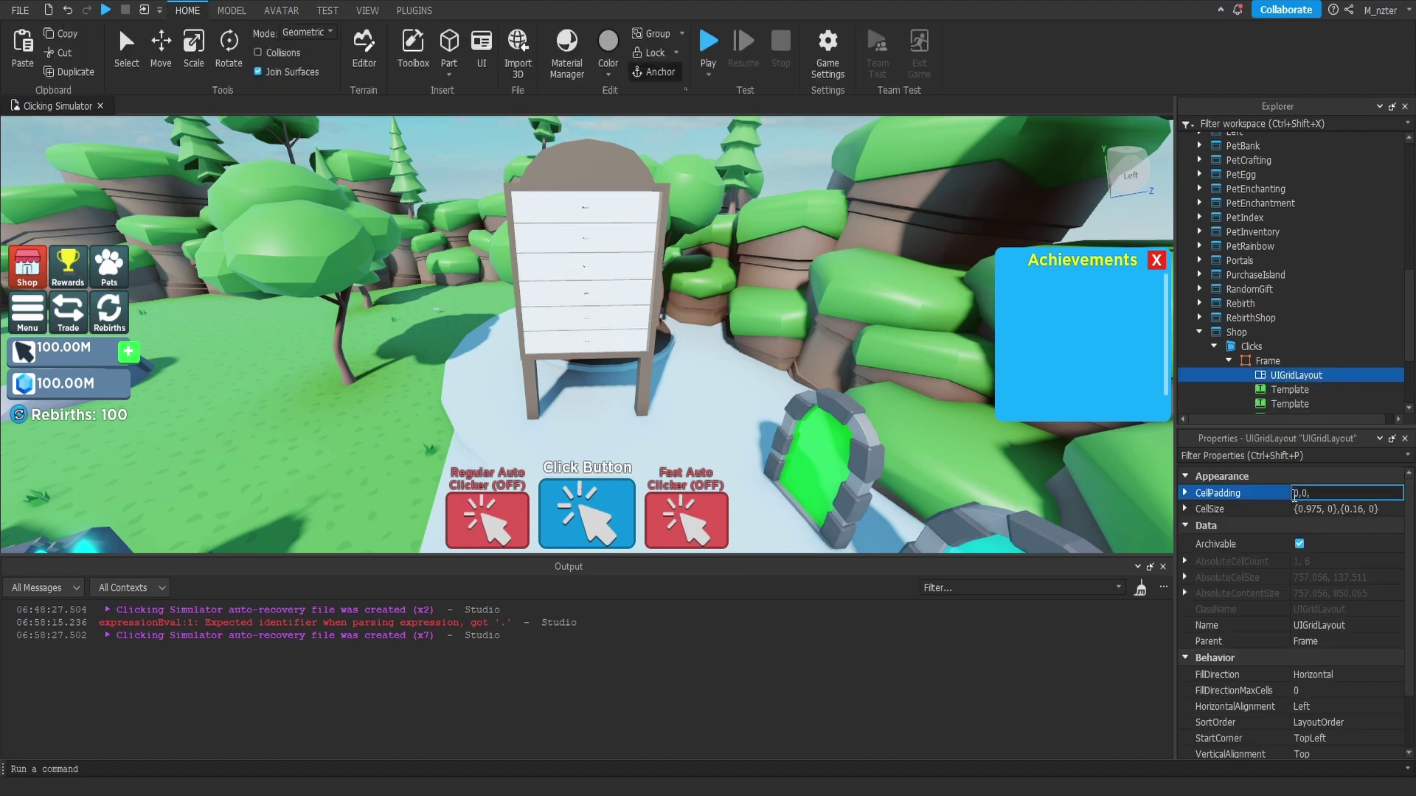
pyautogui.write(' 0},{0.005, 0')
pyautogui.press('Return')
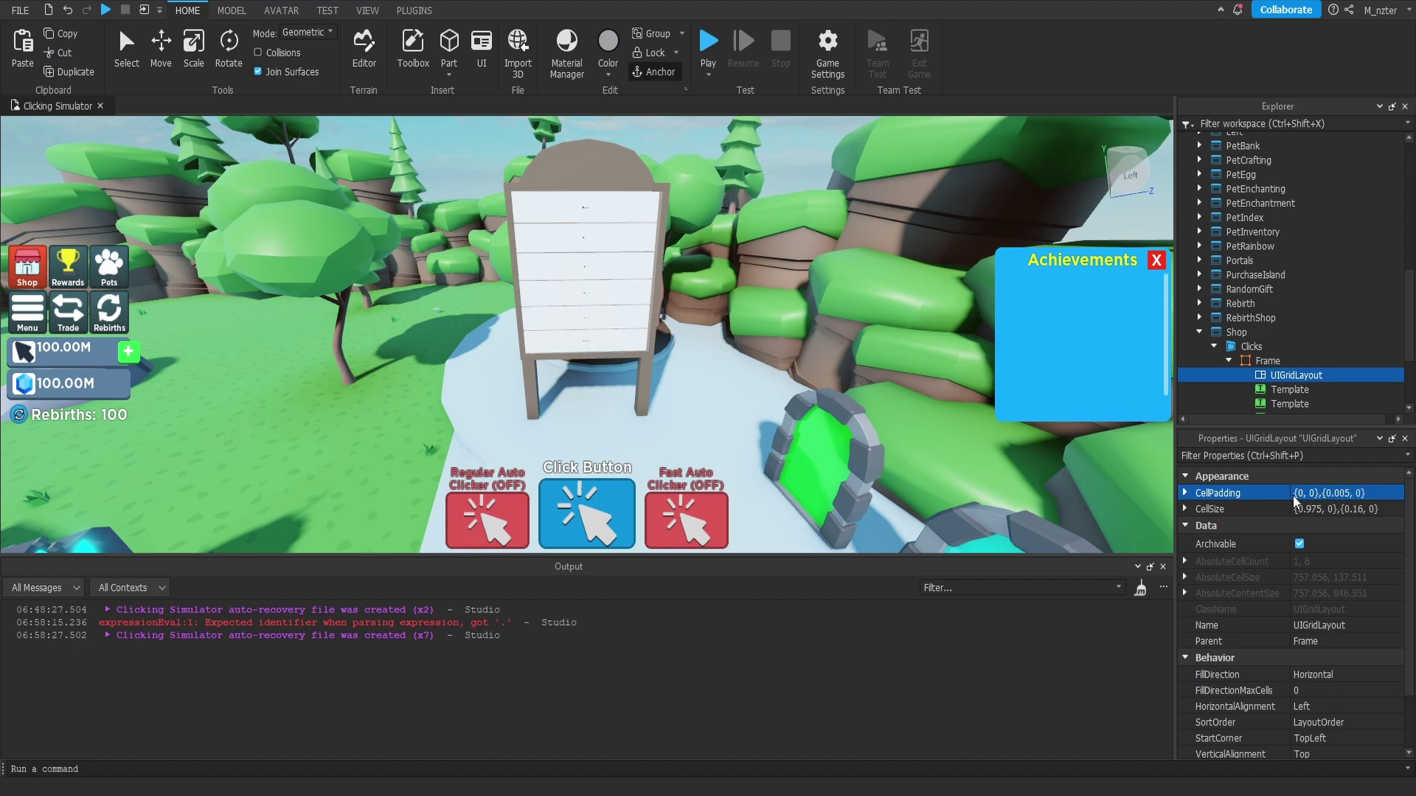
# Step: Set both the HorizontalAlignment and VerticalAlignment of the UIGridLayout to Center
pyautogui.scroll(-1, 1296, 501)
pyautogui.click(1327, 657)
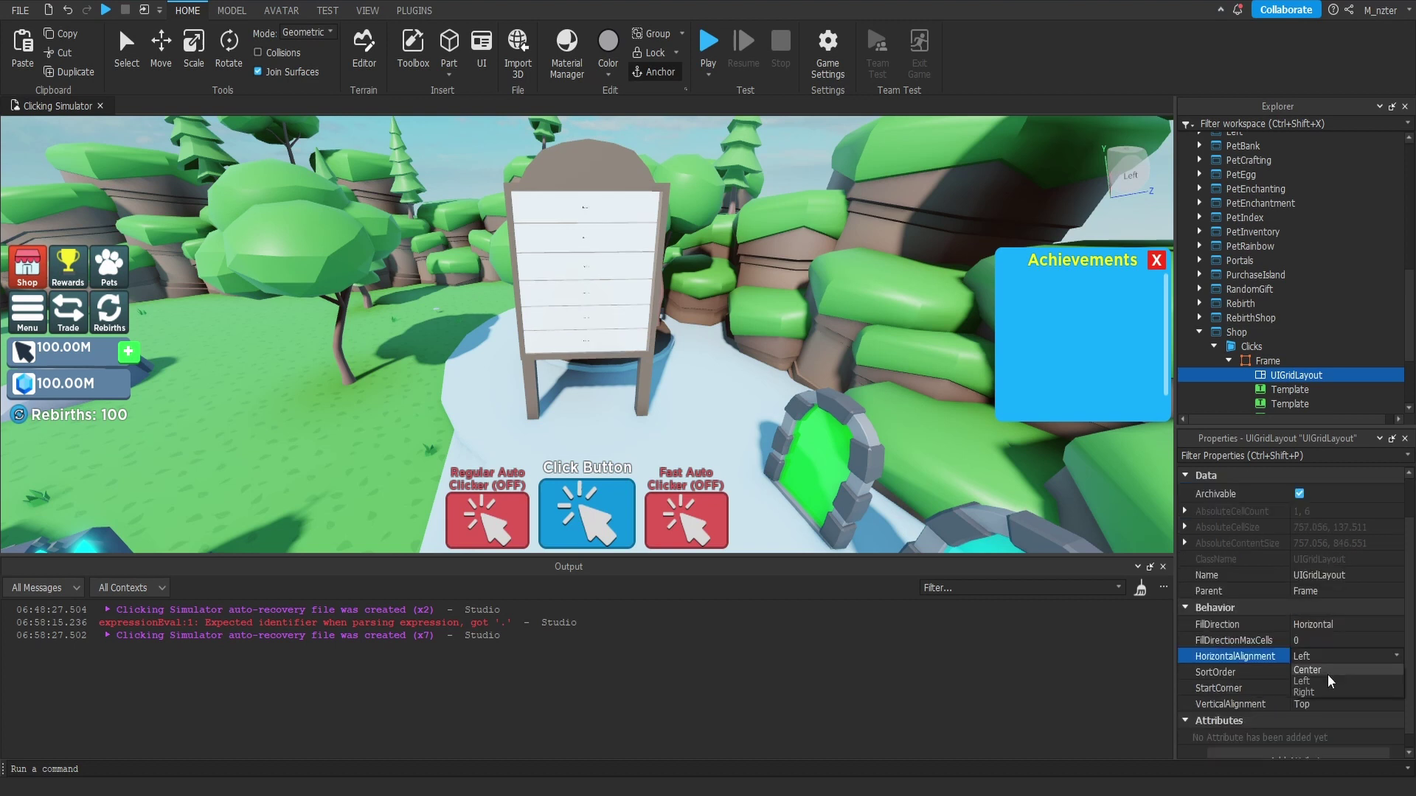
pyautogui.click(1320, 670)
pyautogui.click(1327, 705)
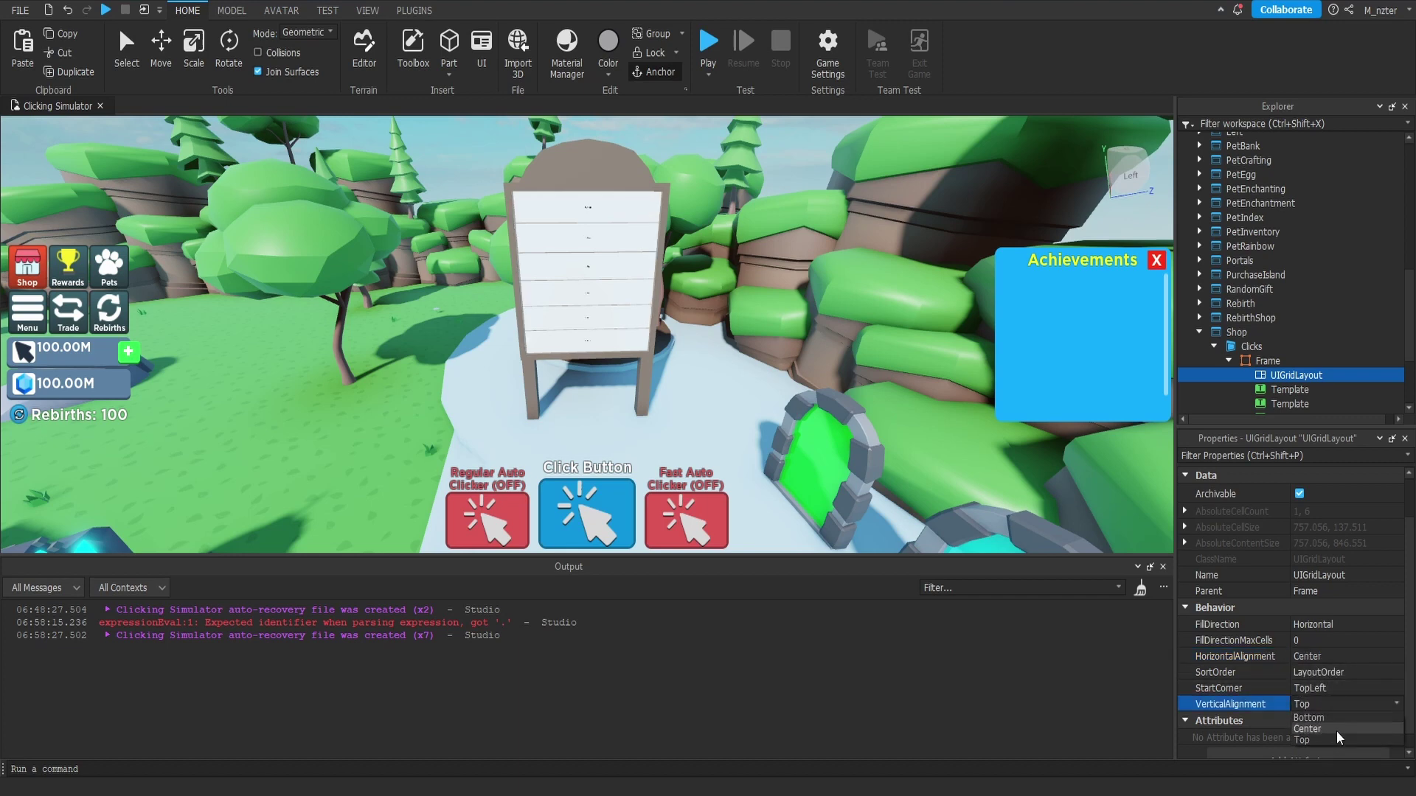
pyautogui.click(1337, 732)
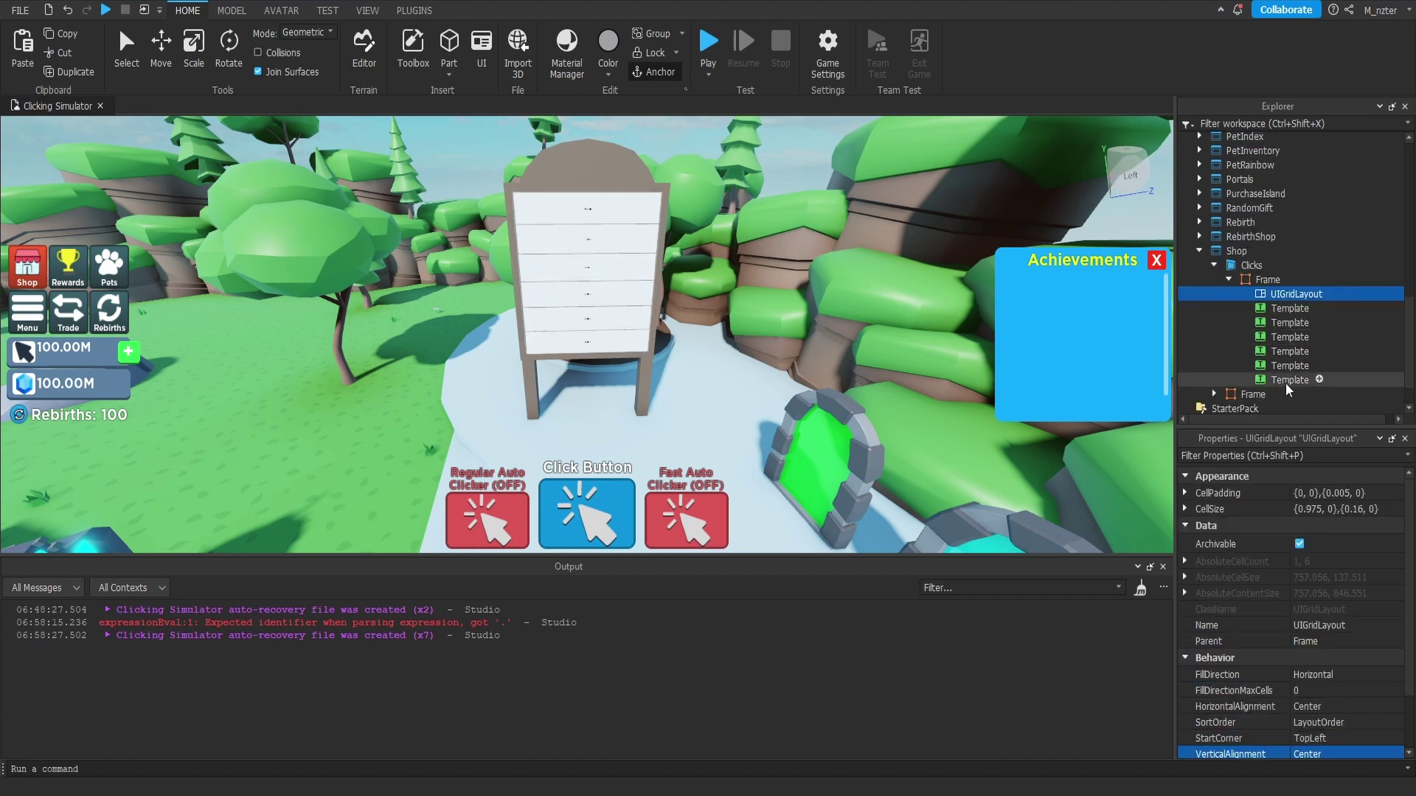
# Step: Delete the duplicate Template buttons and set the remaining one's BackgroundColor3 to 30, 34, 42
pyautogui.click(1287, 381)
pyautogui.keyDown('shift'); pyautogui.click(1295, 322); pyautogui.keyUp('shift')
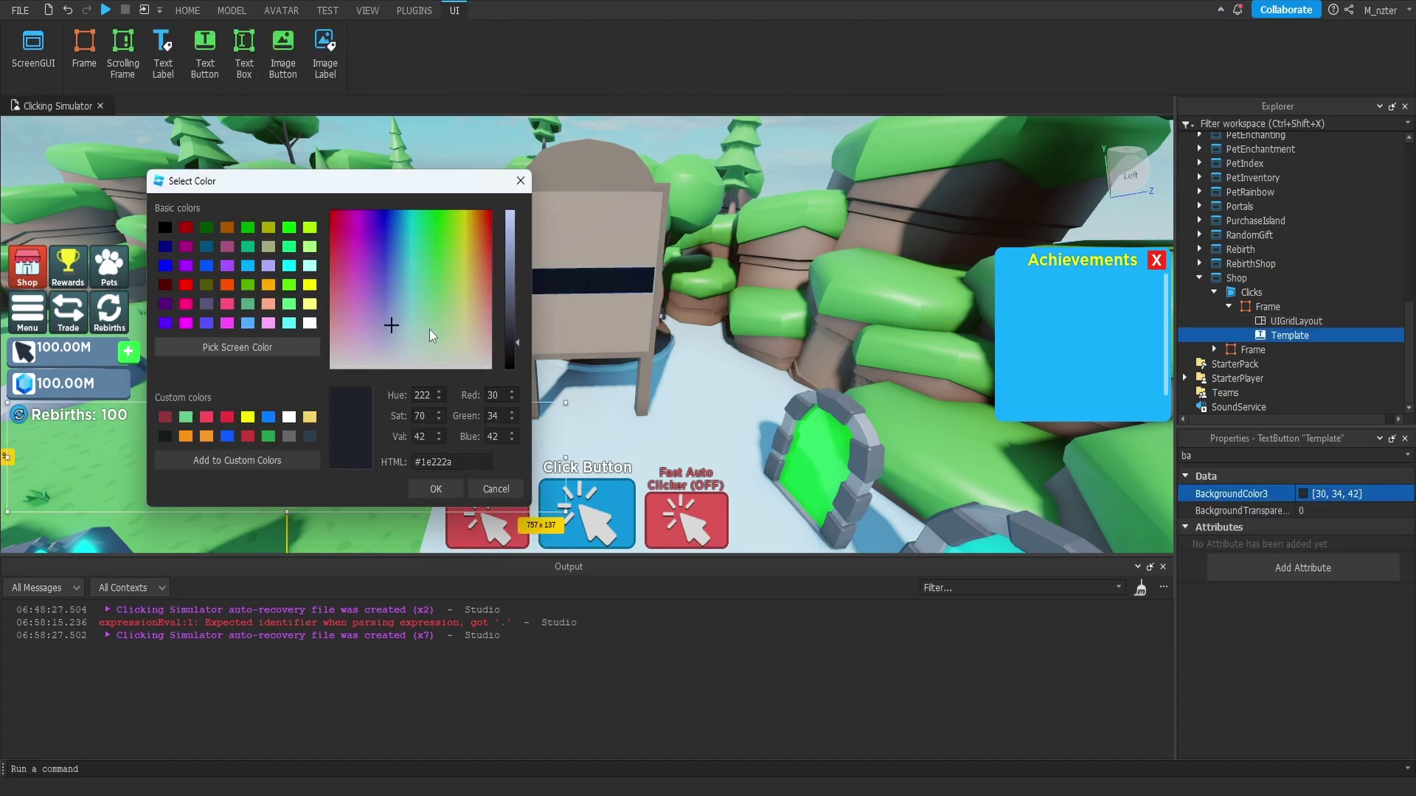
# Step: Clear the Text property of the Template button
pyautogui.click(1252, 455)
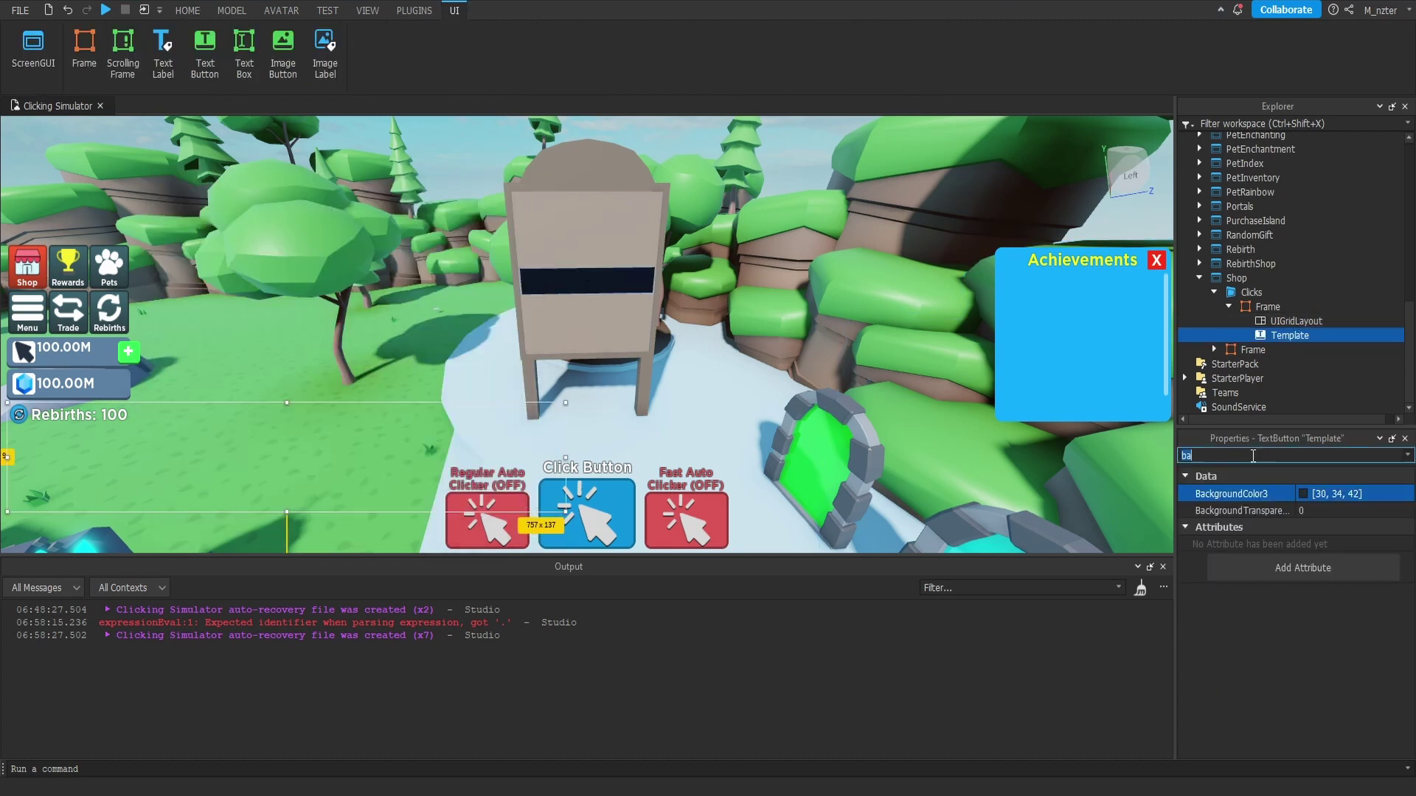
pyautogui.write('text')
pyautogui.click(1344, 529)
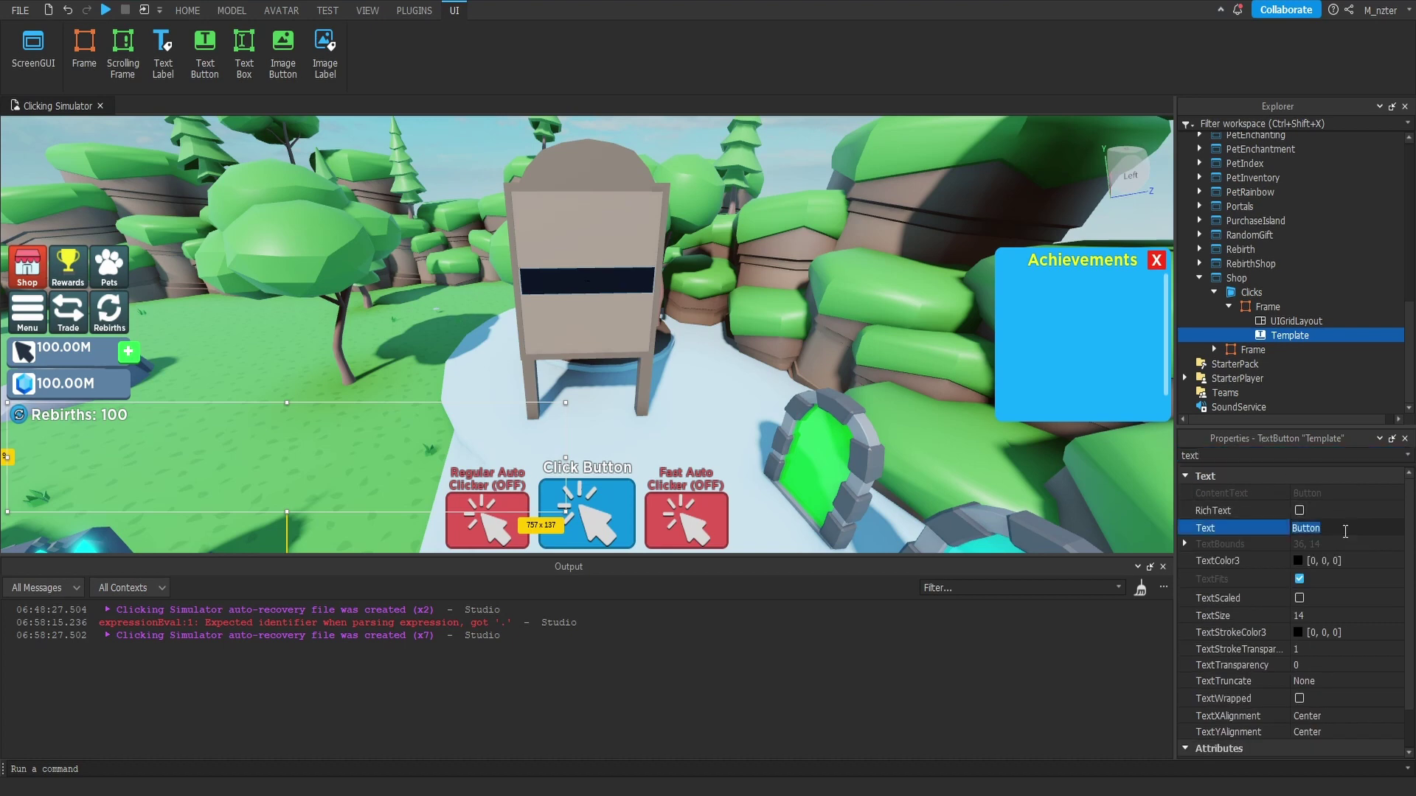
pyautogui.press('BackSpace')
pyautogui.press('Return')
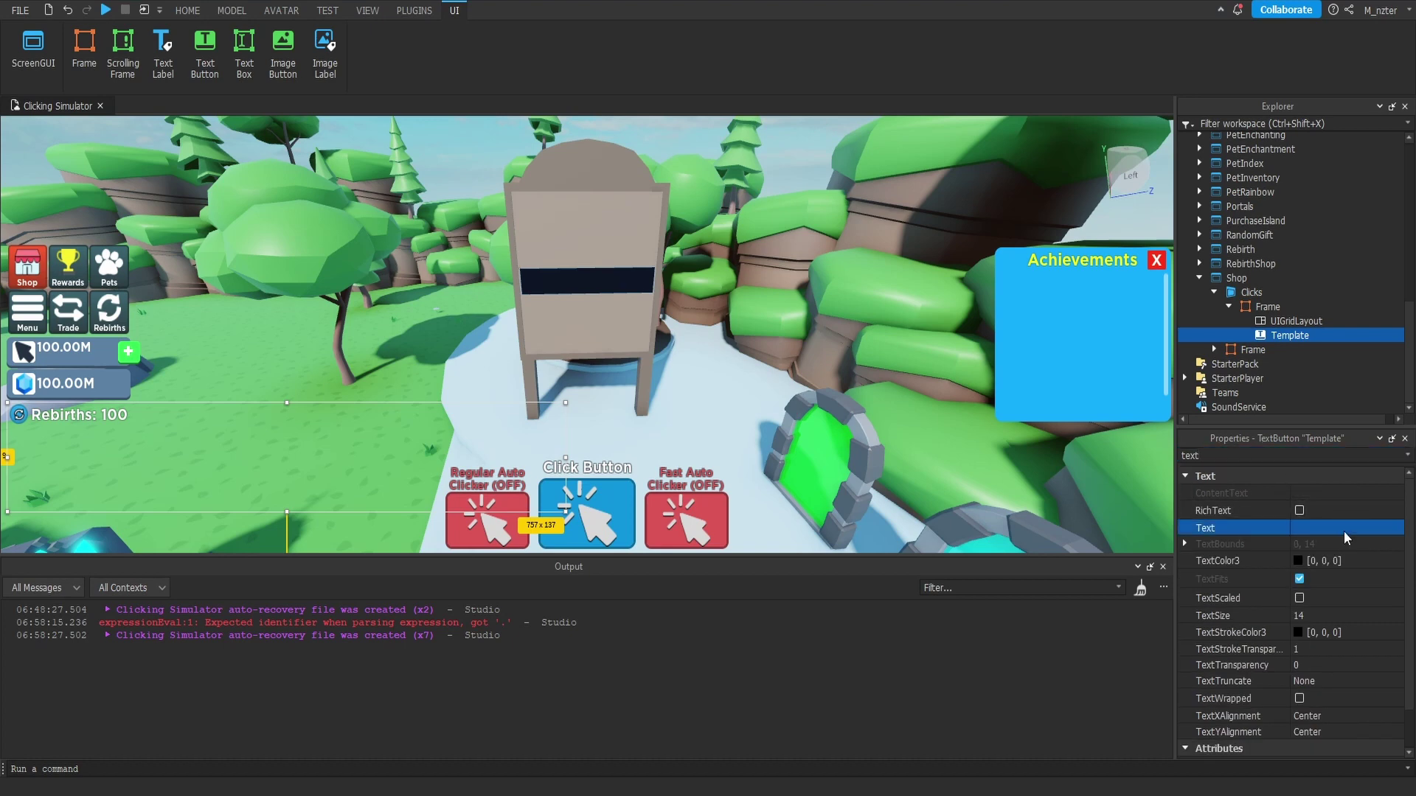
# Step: Add an ImageLabel inside the Template button and rename it Icon
pyautogui.click(1321, 335)
pyautogui.write('Ima')
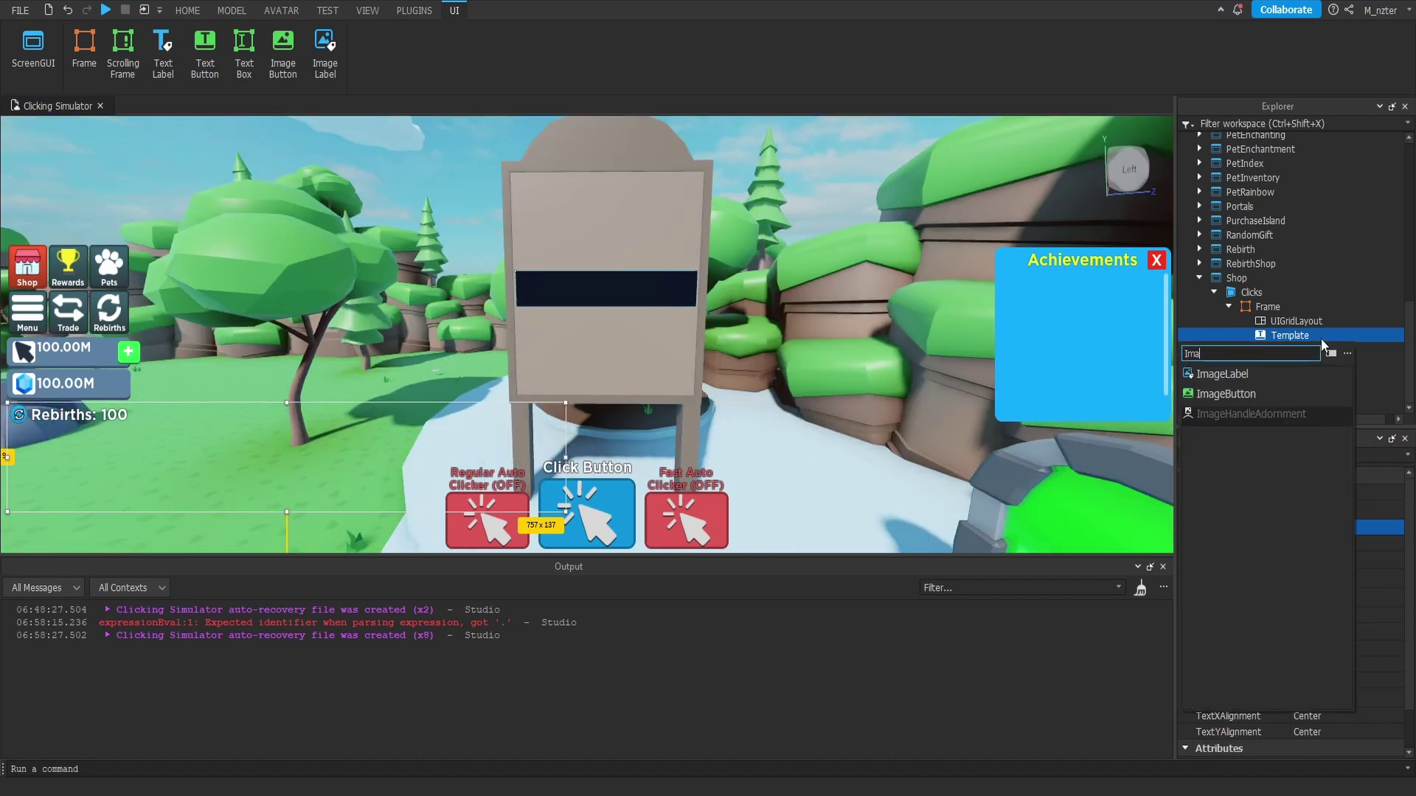
pyautogui.press('Up')
pyautogui.press('Up')
pyautogui.press('Return')
pyautogui.doubleClick(1313, 355)
pyautogui.write('I')
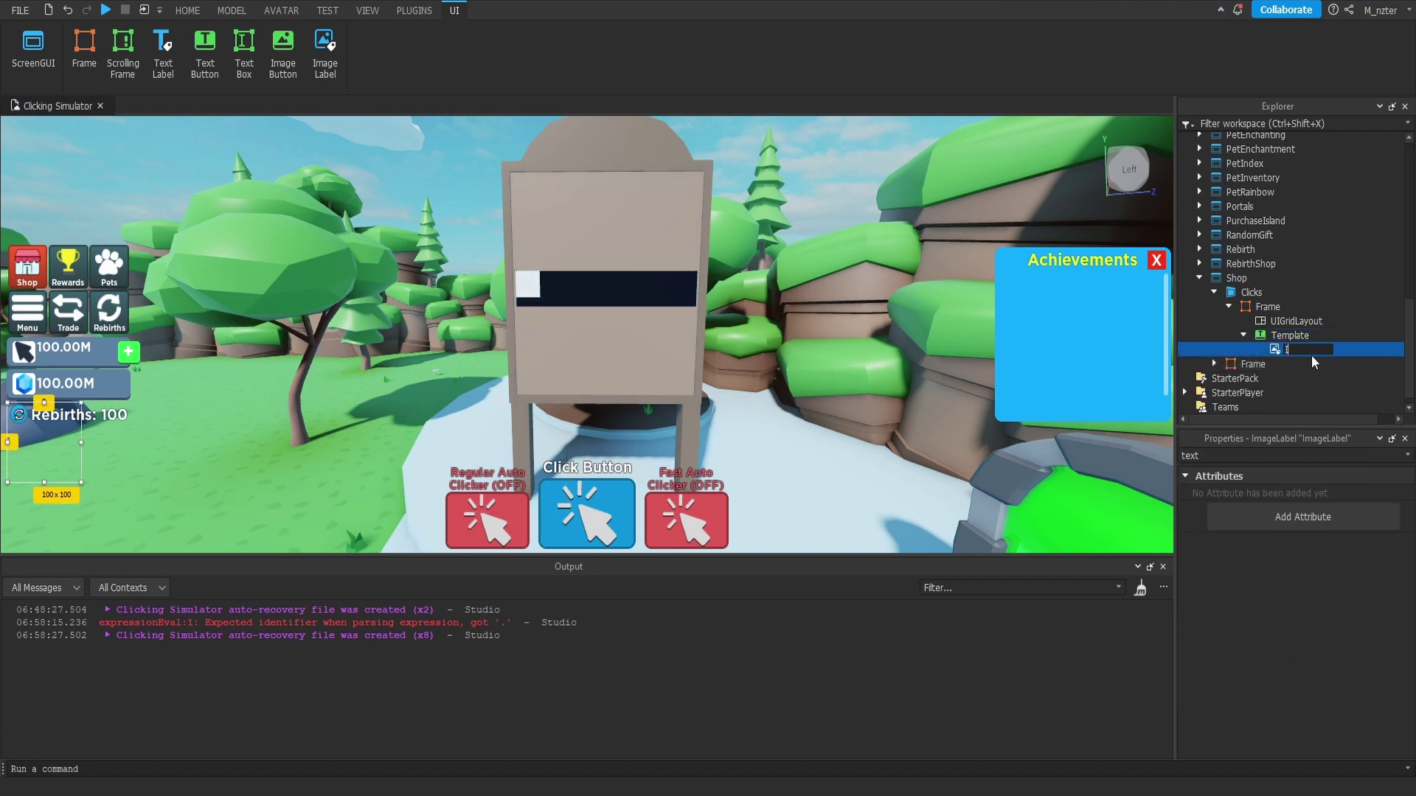
pyautogui.write('con')
pyautogui.press('Return')
# Step: Set the Icon label's Image to the Clicks_Boost_Icon asset
pyautogui.click(1260, 455)
pyautogui.write('im')
pyautogui.click(1328, 526)
pyautogui.scroll(-2, 1318, 620)
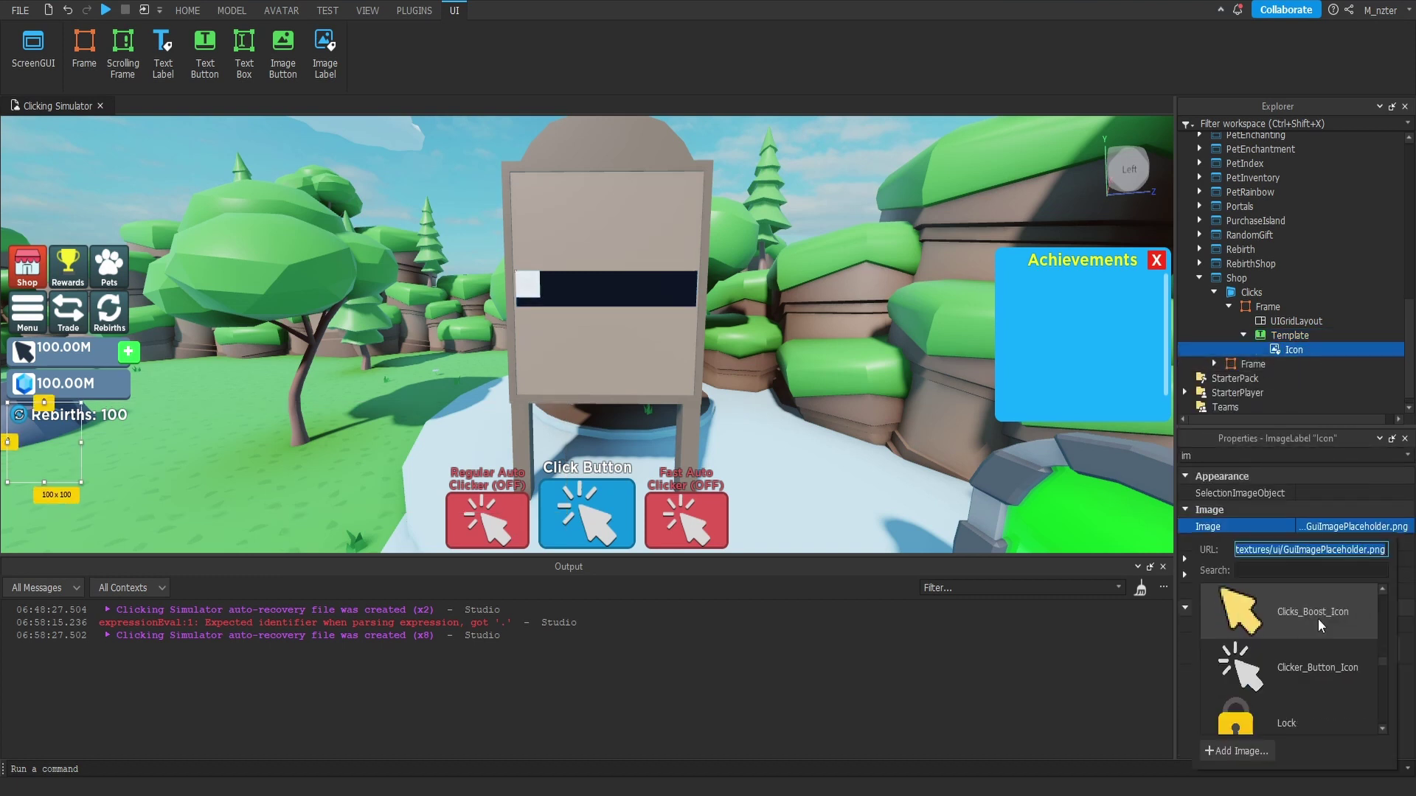
pyautogui.click(1321, 613)
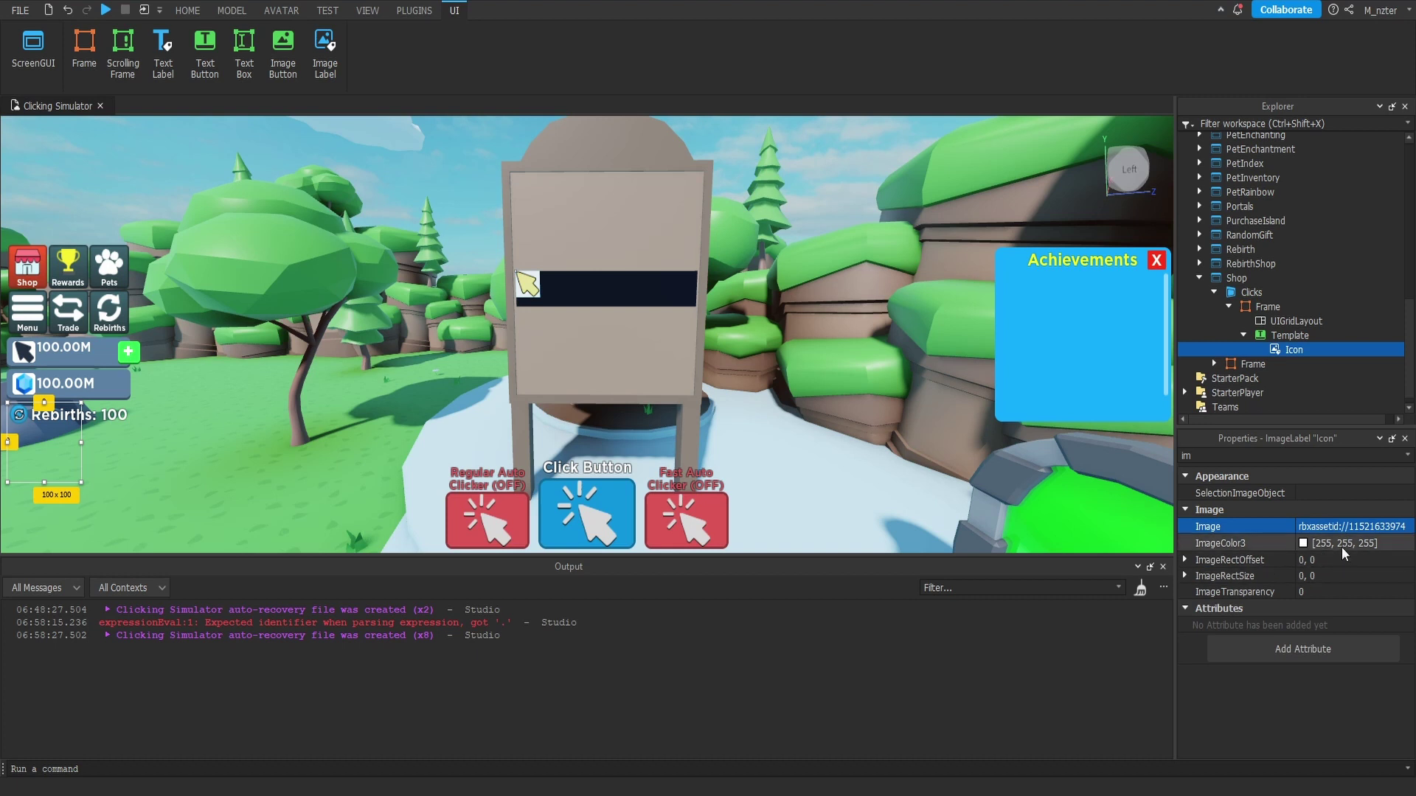
# Step: Set the Icon label's BackgroundTransparency to 1
pyautogui.hotkey('ctrl', 'shift', 'p')
pyautogui.write('sc')
pyautogui.click(1312, 456)
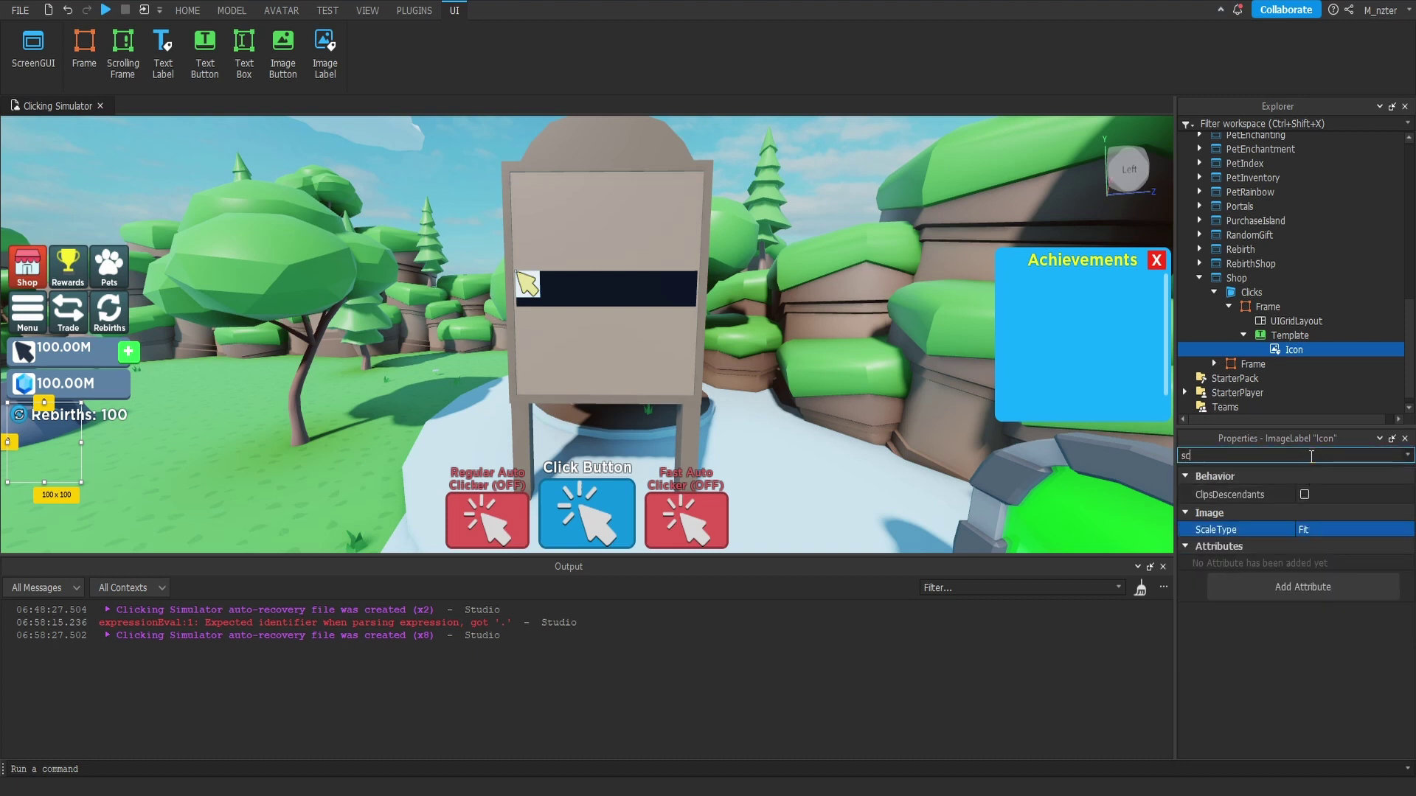
pyautogui.press('BackSpace')
pyautogui.press('BackSpace')
pyautogui.write('bac')
pyautogui.click(1321, 511)
pyautogui.write('1')
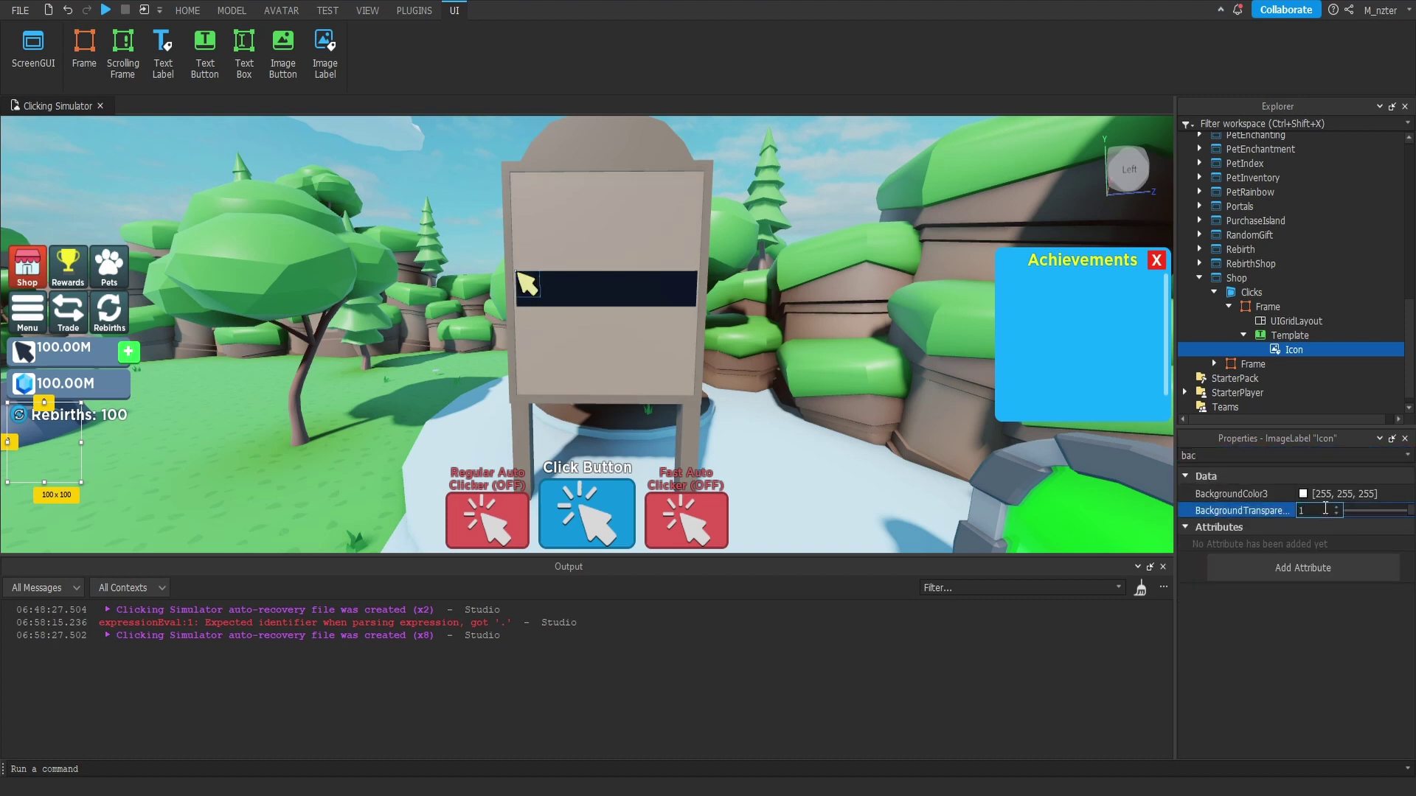
pyautogui.press('Return')
# Step: Add a Frame inside the Template button and rename it IconBg
pyautogui.click(1320, 335)
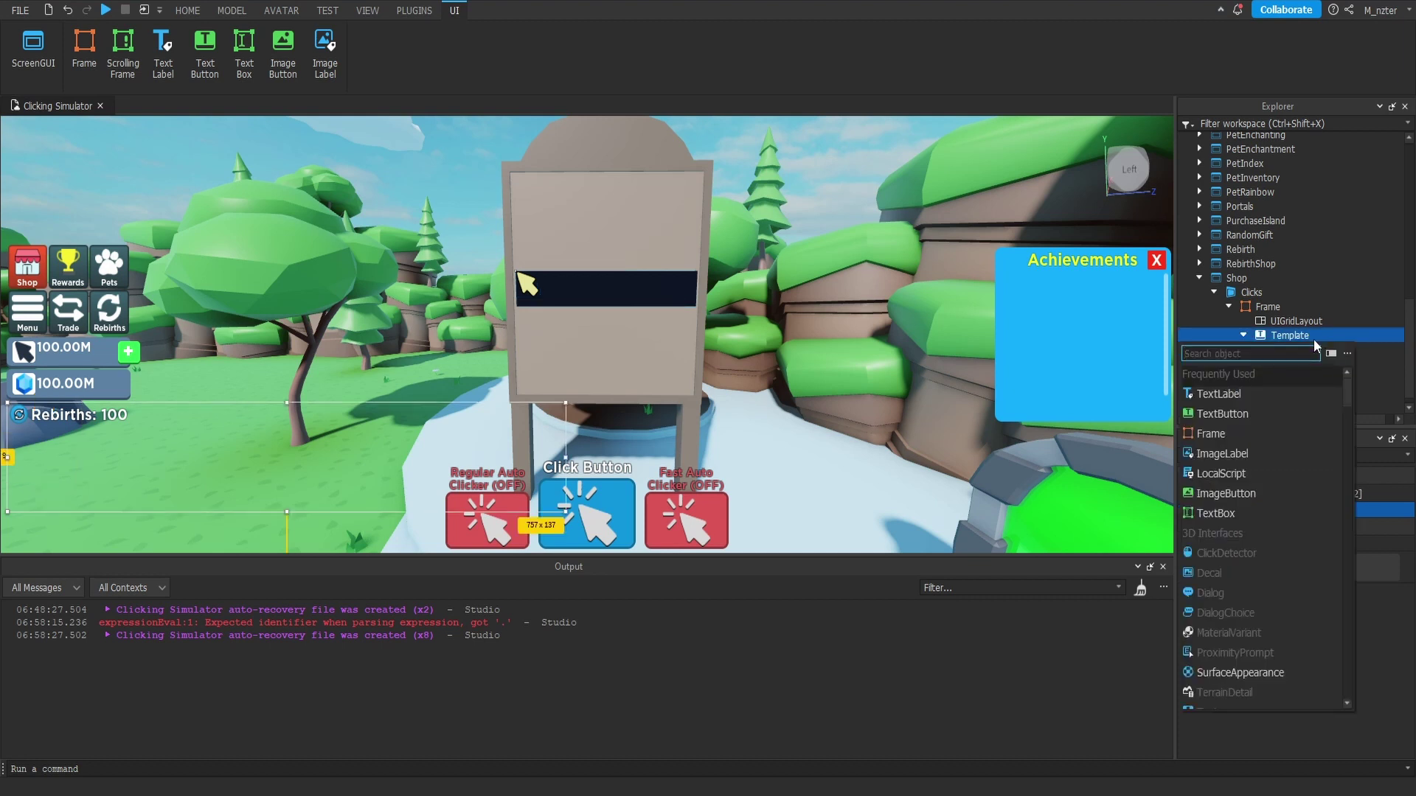
pyautogui.press('Down')
pyautogui.press('Down')
pyautogui.press('Down')
pyautogui.press('Return')
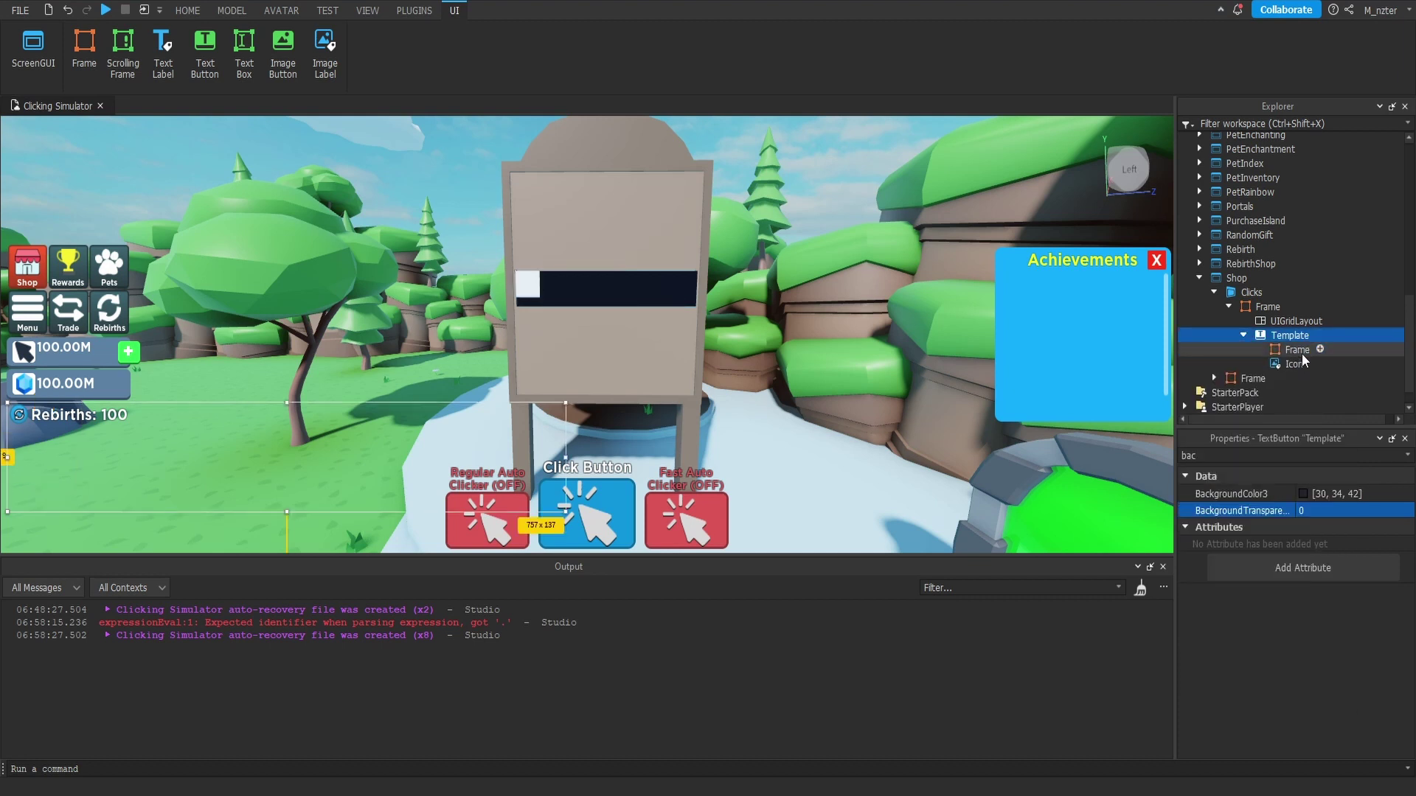
pyautogui.doubleClick(1303, 352)
pyautogui.write('IconBg')
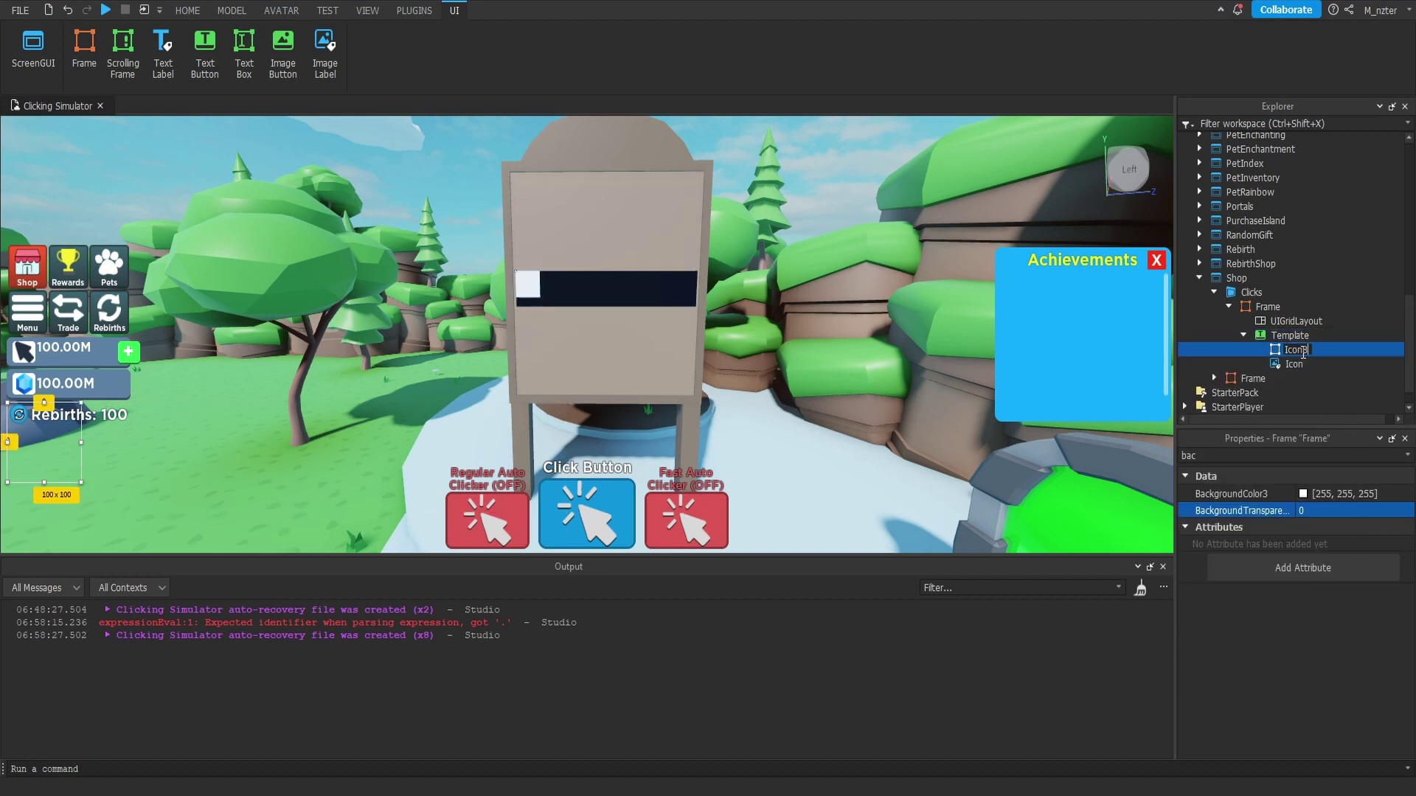
pyautogui.press('Return')
# Step: Set IconBg's BackgroundColor3 to 2, 184, 200 and make Icon a child of IconBg
pyautogui.click(1303, 494)
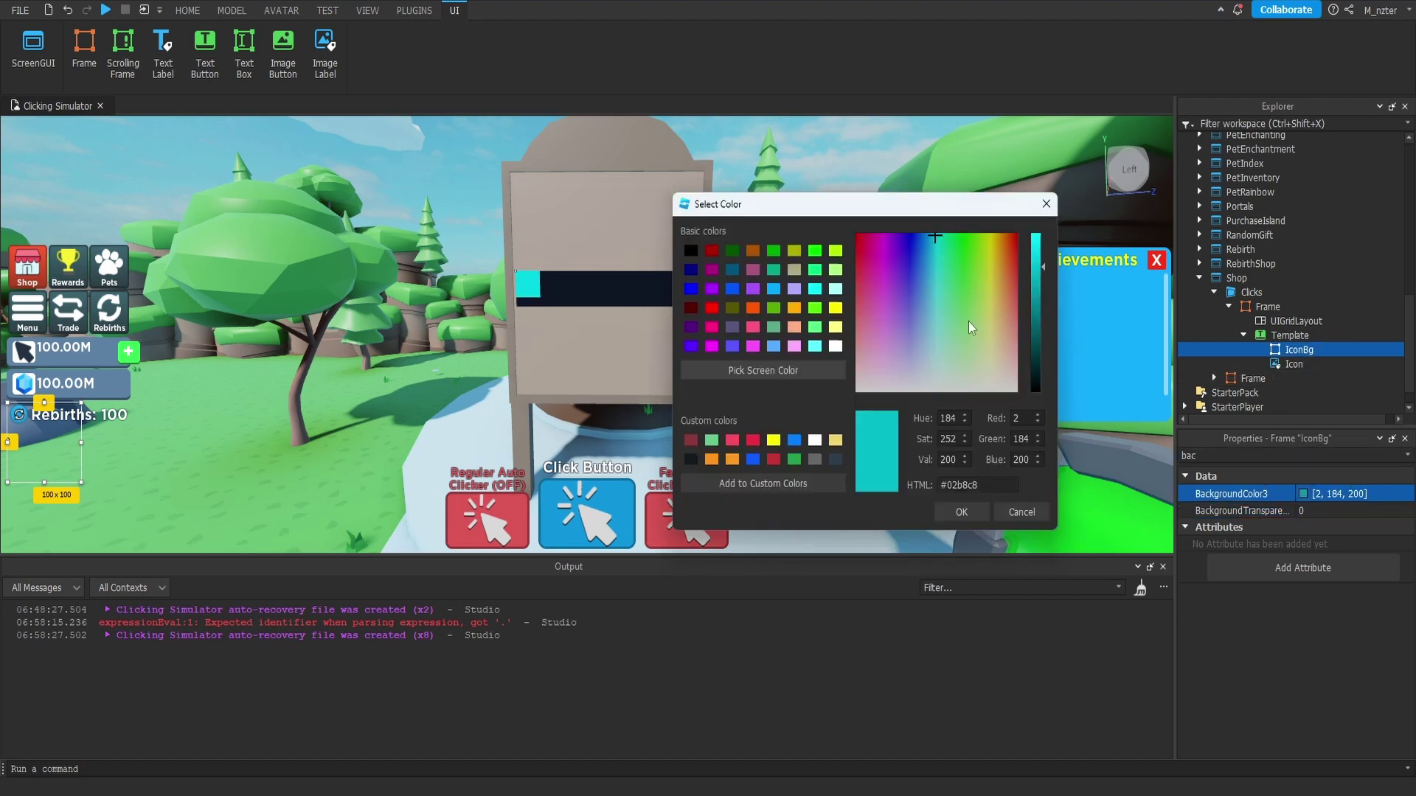
pyautogui.click(958, 511)
pyautogui.moveTo(1294, 364); pyautogui.dragTo(1256, 347)
pyautogui.click(1258, 350)
# Step: Set the Icon label's Size to {0.75, 0},{0.75, 0}
pyautogui.click(1293, 455)
pyautogui.write('size')
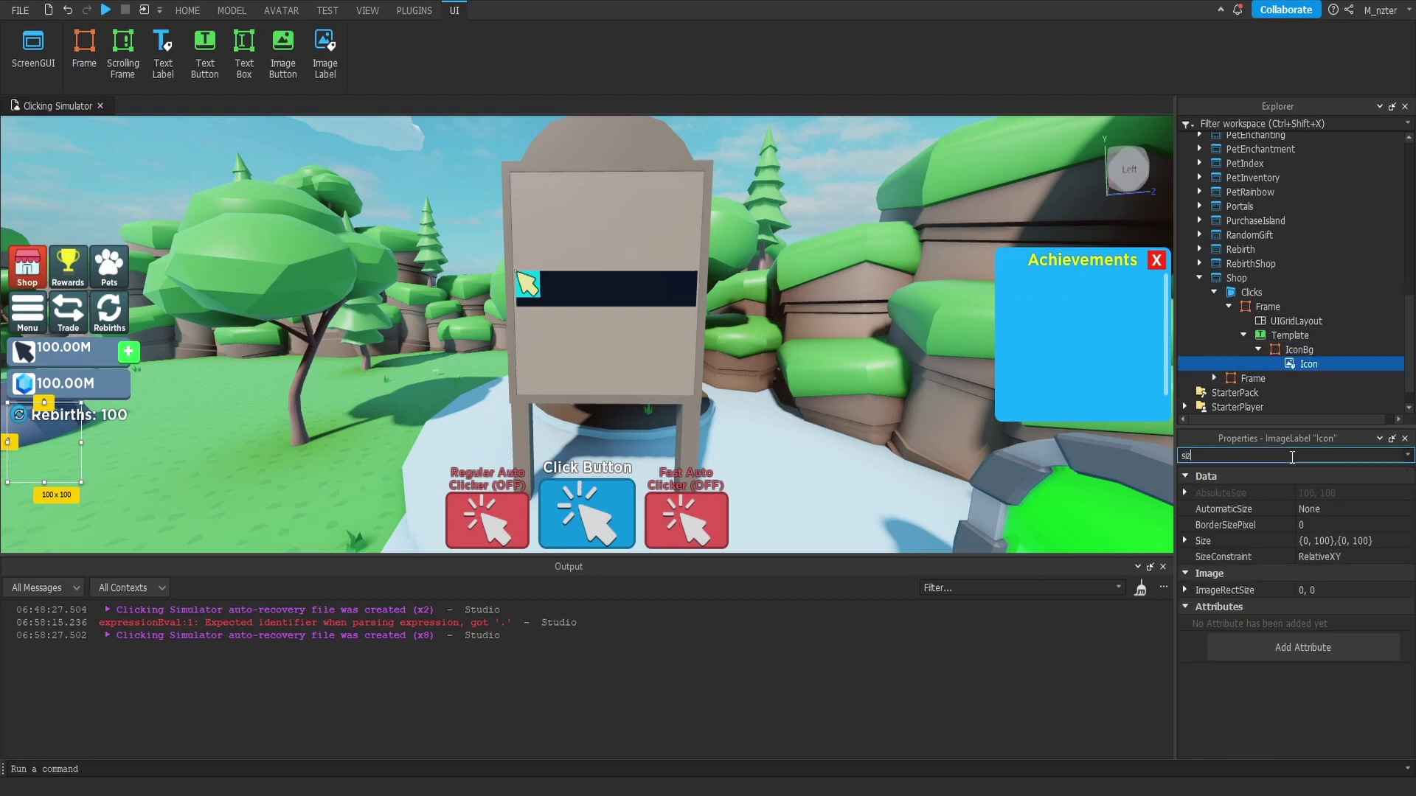
pyautogui.click(1346, 546)
pyautogui.write('.7')
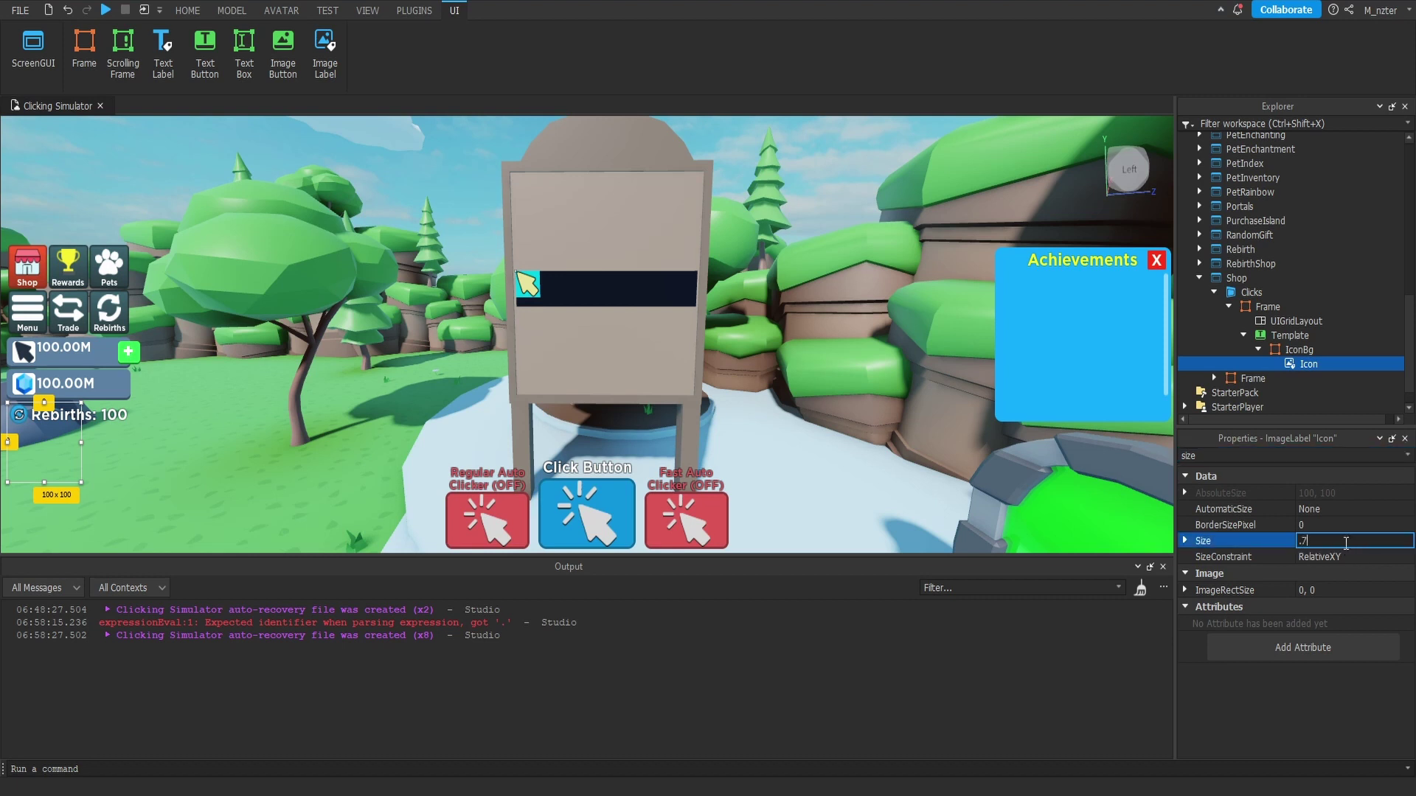
pyautogui.write('5,0,.75')
pyautogui.press('Return')
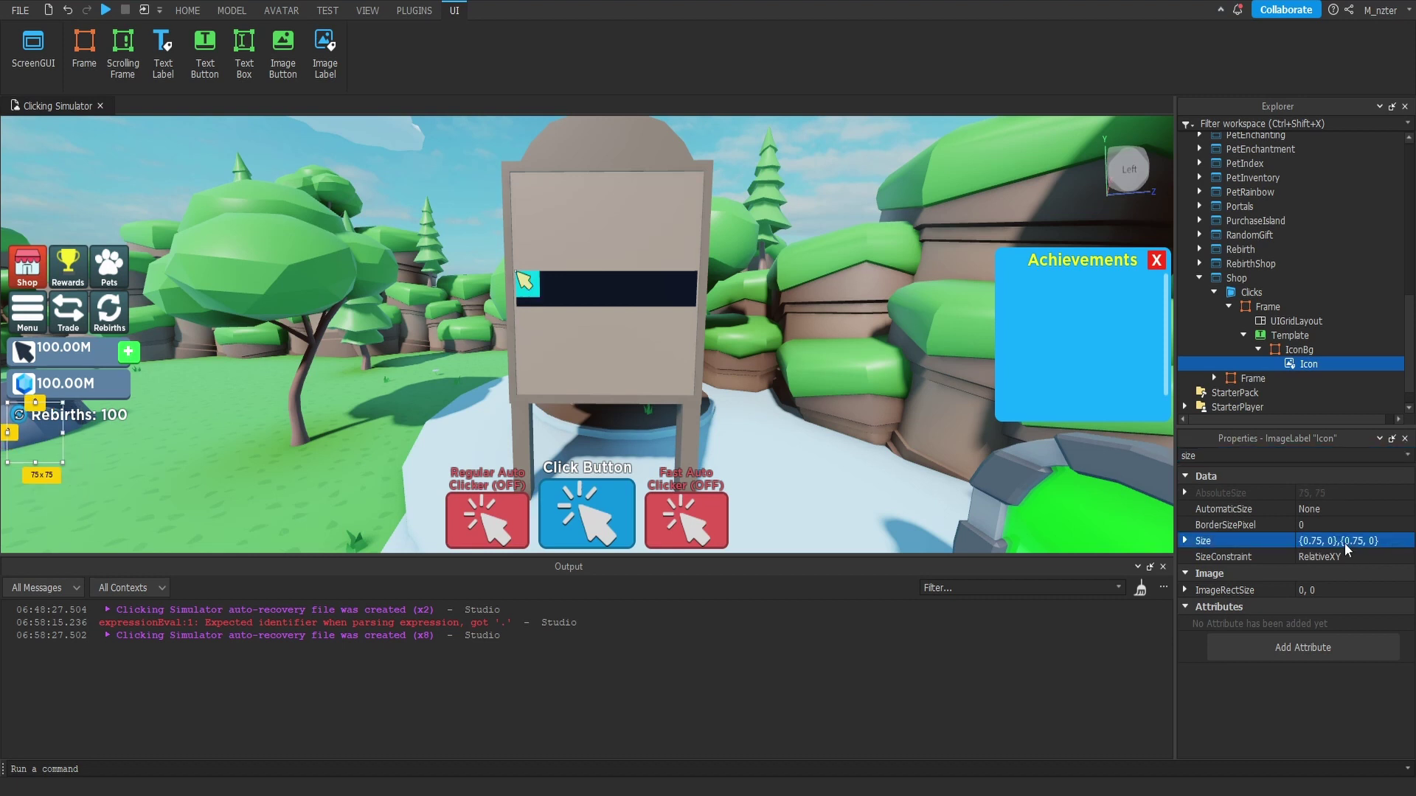
# Step: Center Icon within IconBg with AnchorPoint 0.5, 0.5 and Position {0.5, 0},{0.5, 0}
pyautogui.doubleClick(1320, 455)
pyautogui.write('po')
pyautogui.click(1321, 507)
pyautogui.write('.5,.5')
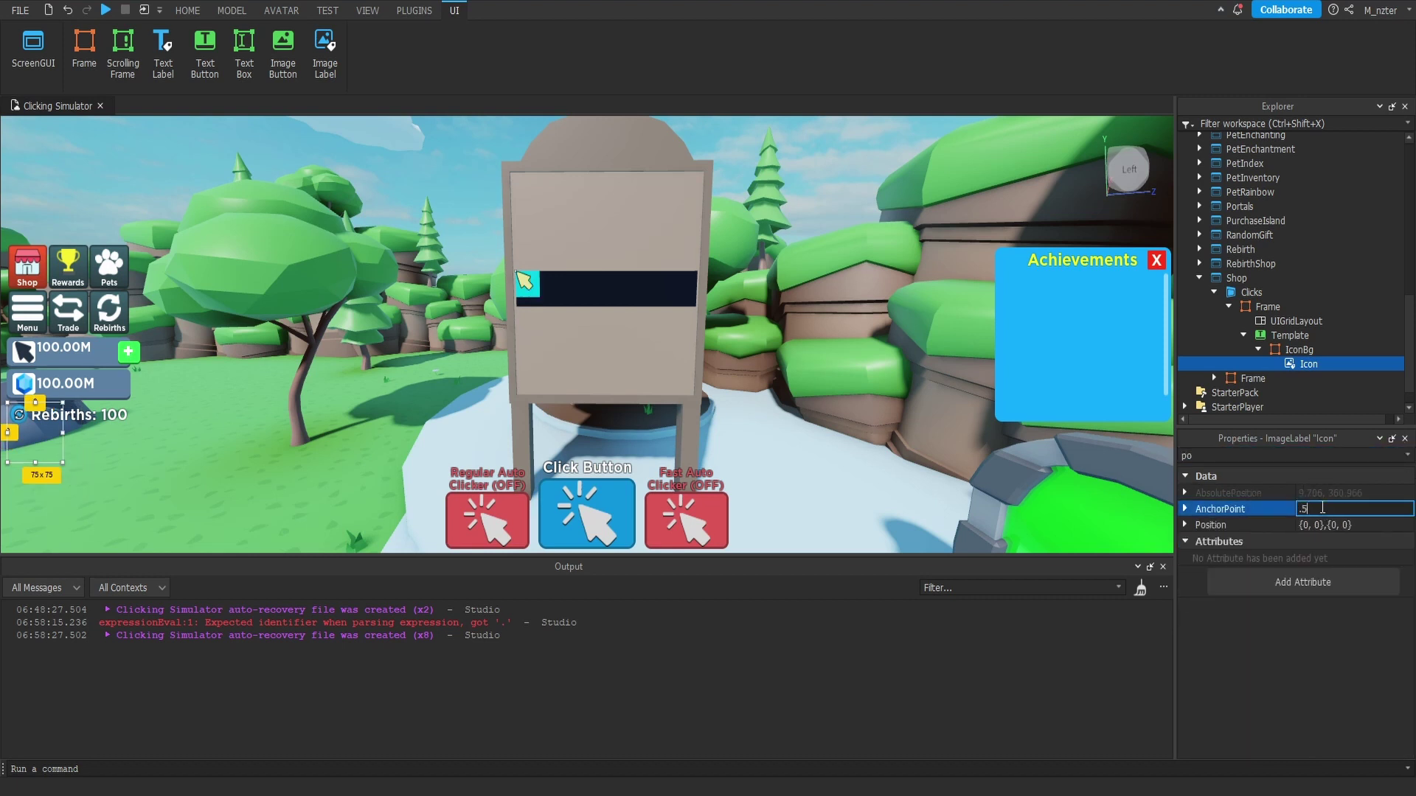
pyautogui.press('Tab')
pyautogui.write('.')
pyautogui.press('Return')
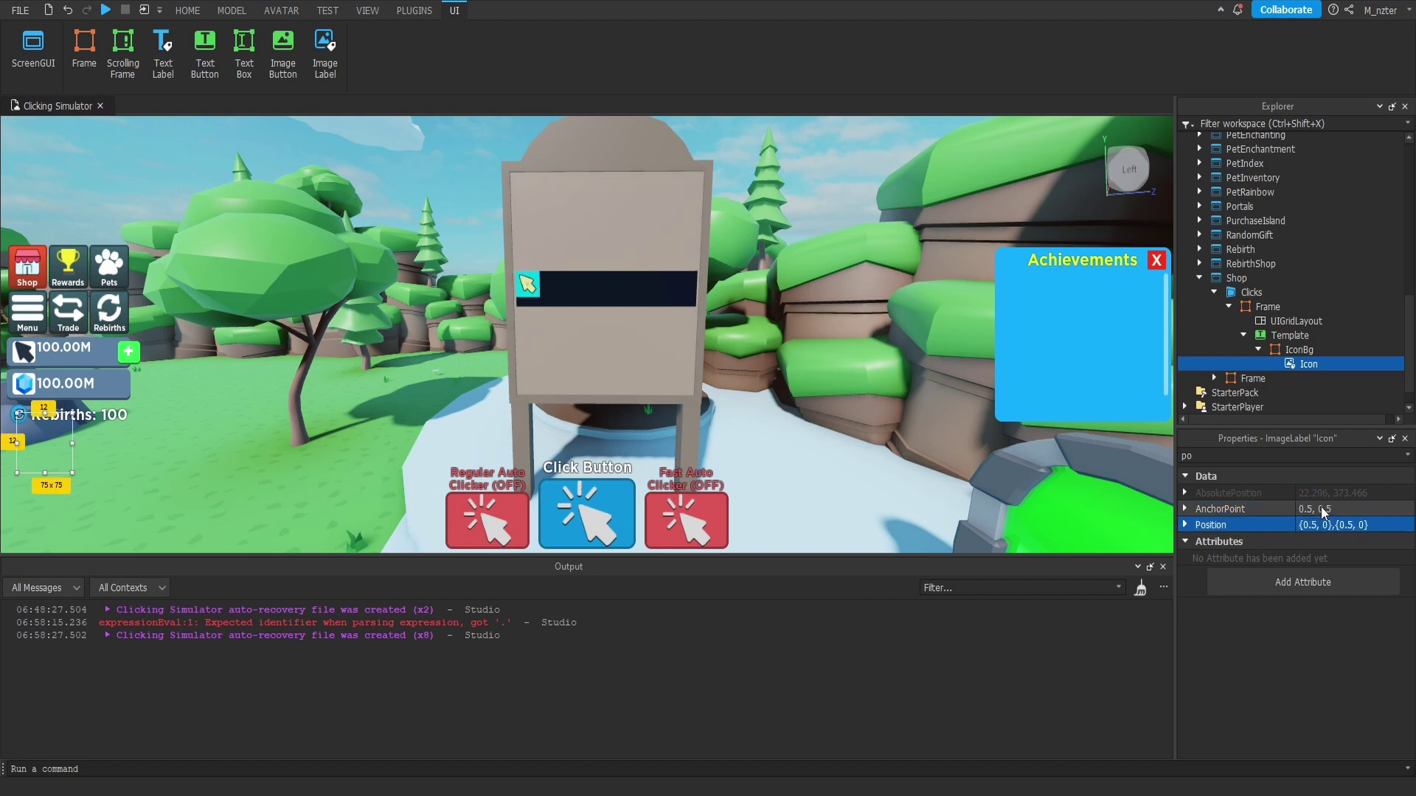
# Step: Set the IconBg frame's Size to {0.15, 0},{0.85, 0}
pyautogui.doubleClick(1340, 453)
pyautogui.click(1300, 349)
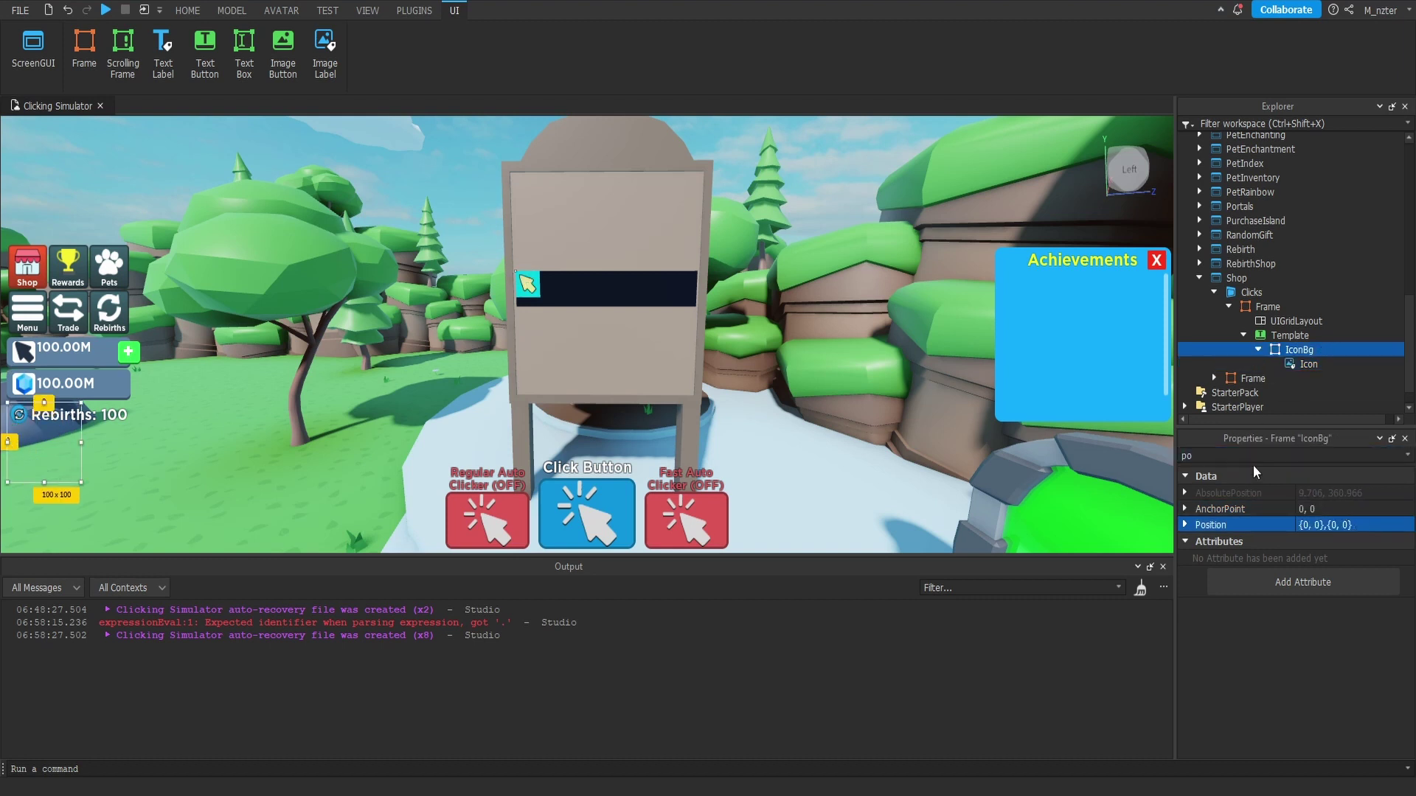
pyautogui.doubleClick(1261, 455)
pyautogui.write('size')
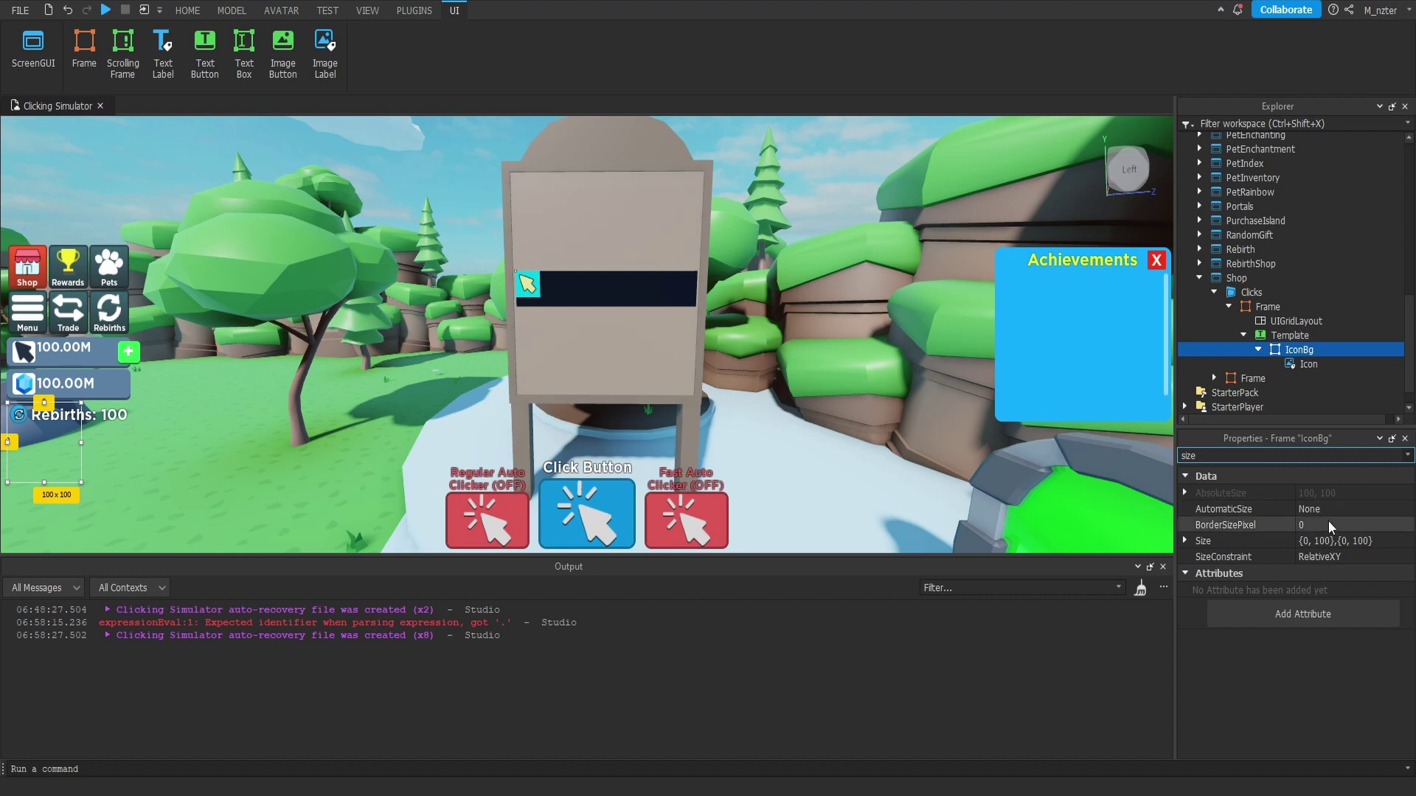
pyautogui.click(1347, 542)
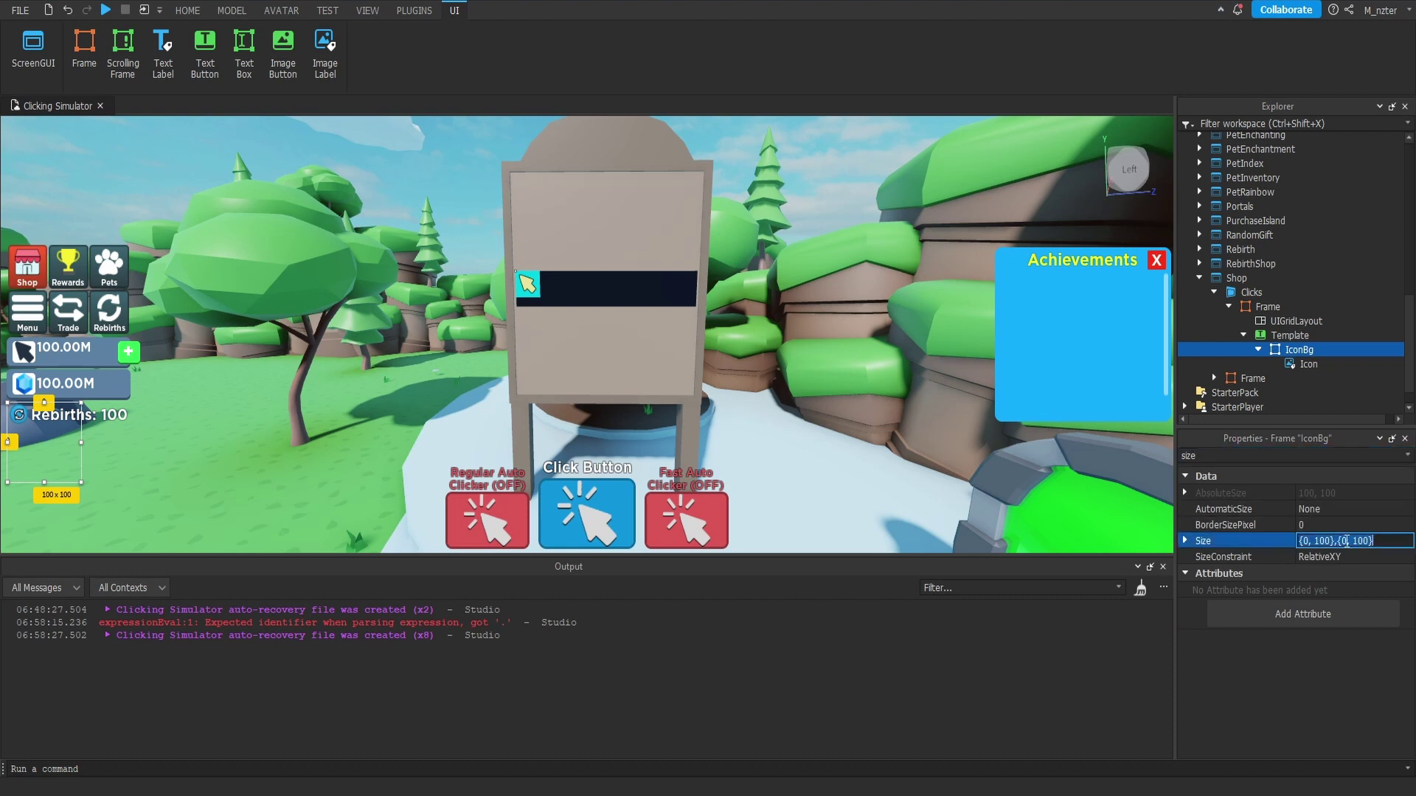
pyautogui.hotkey('ctrl', 'a')
pyautogui.write('.15,0,')
pyautogui.write('.15,0')
pyautogui.press('Return')
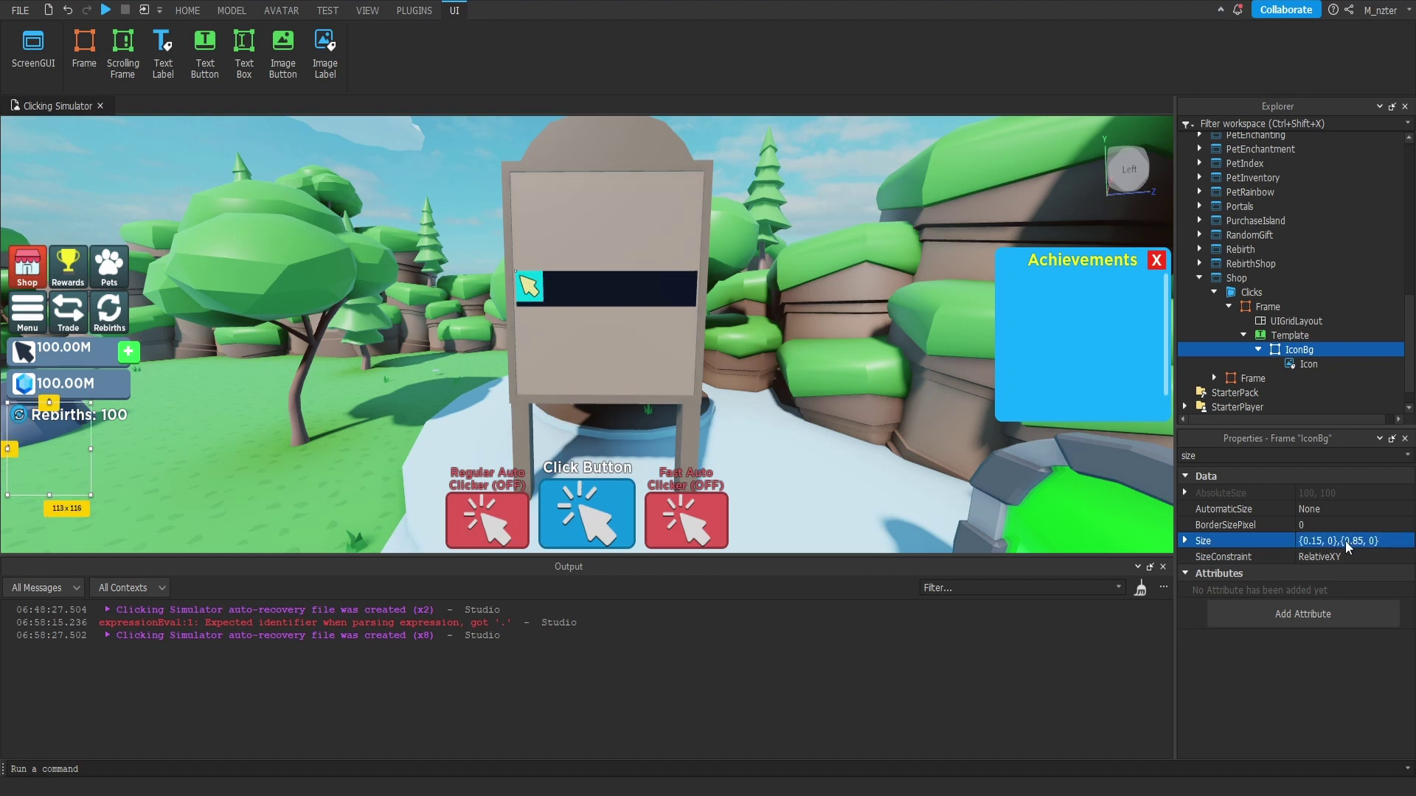
# Step: Add a UIListLayout inside the Template button
pyautogui.click(1259, 350)
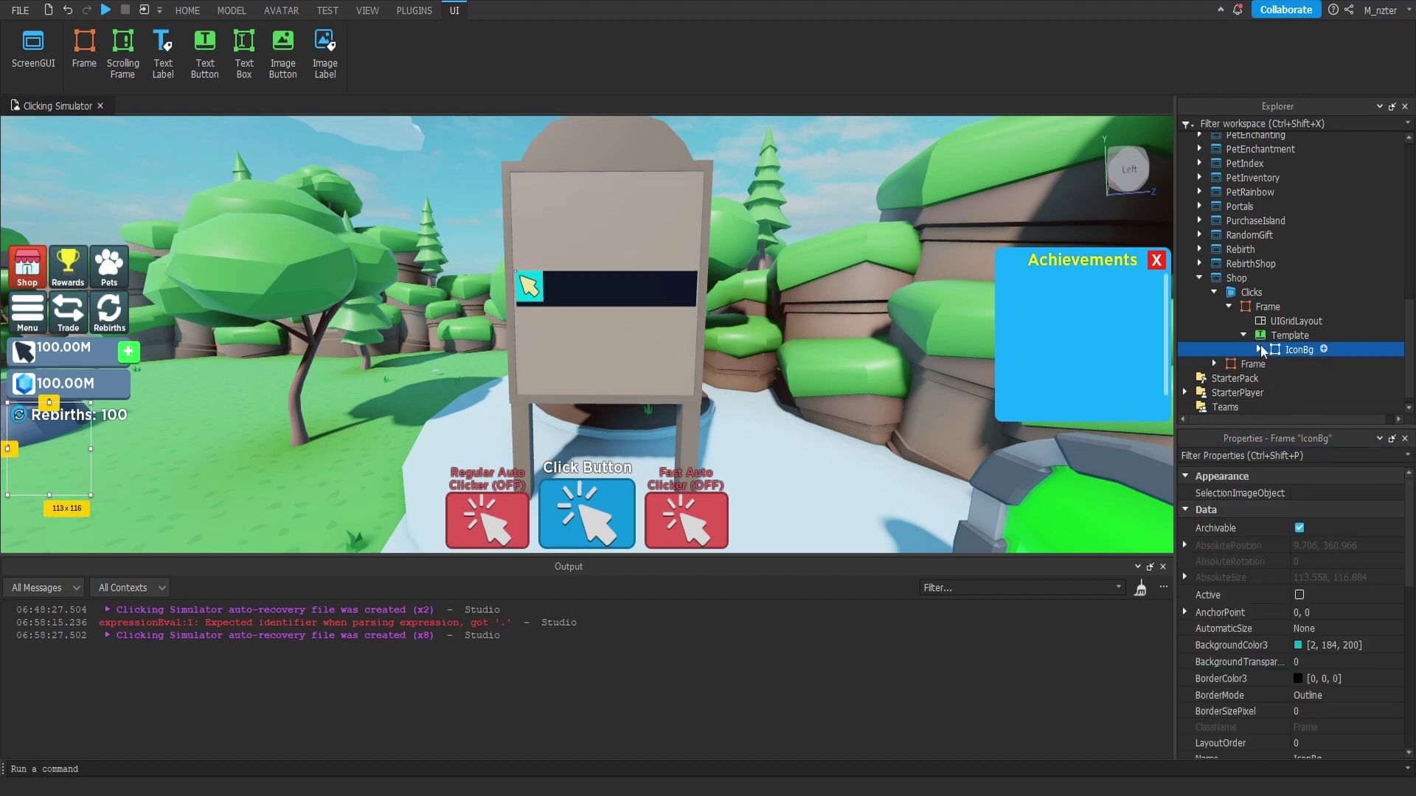
pyautogui.click(1320, 335)
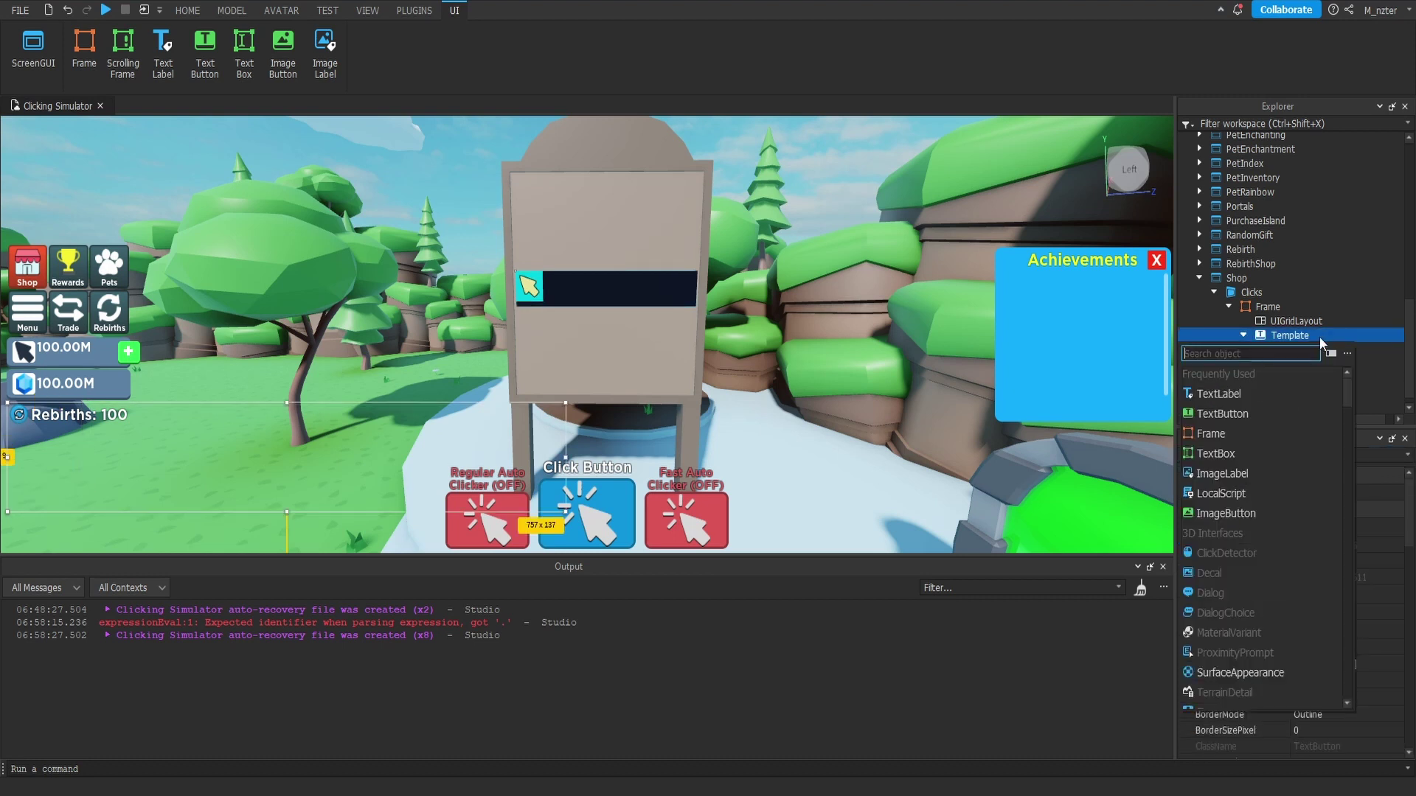
pyautogui.write('ui')
pyautogui.press('Return')
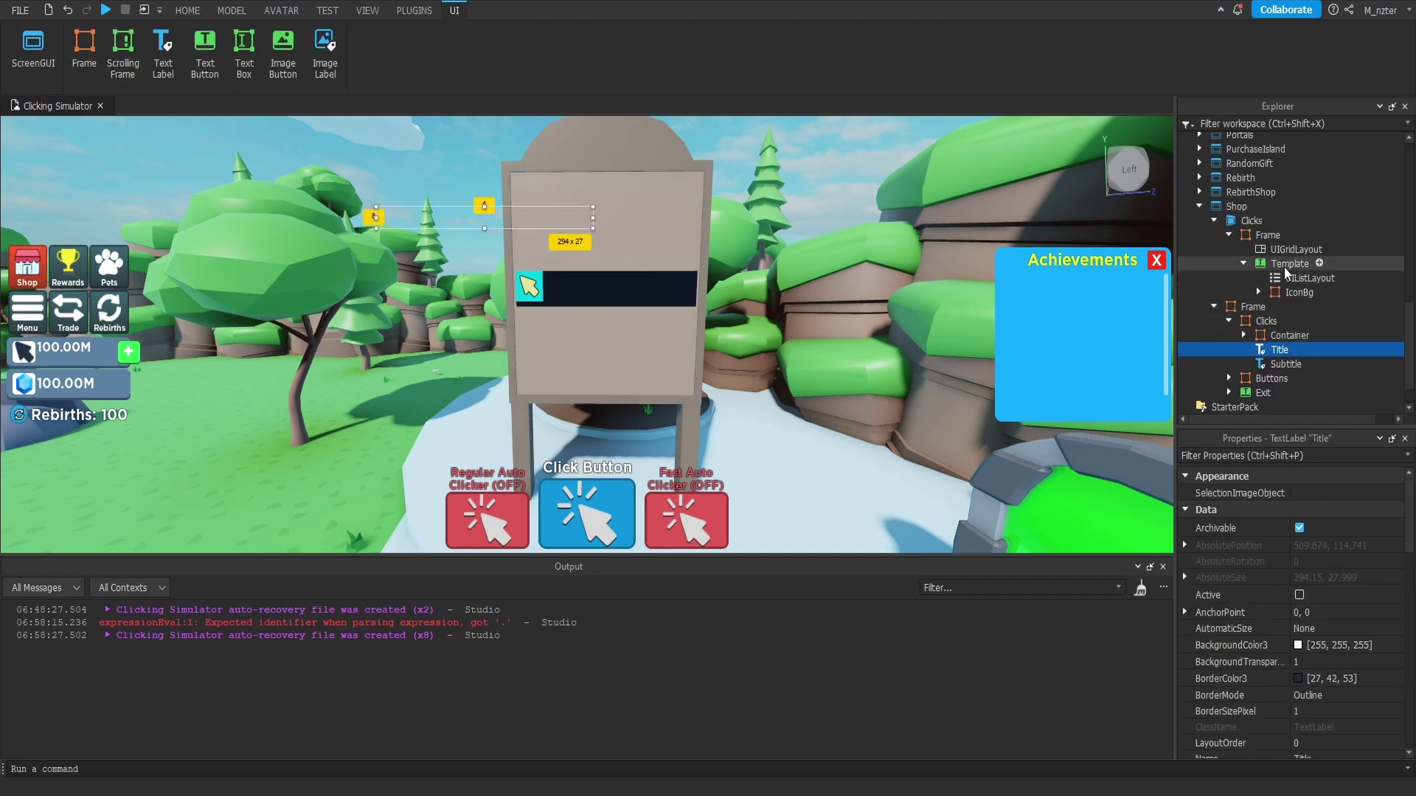
# Step: Place a copy of the Shop frame's Title label inside Template and rename the copy Amount
pyautogui.moveTo(1287, 273); pyautogui.dragTo(1289, 265)
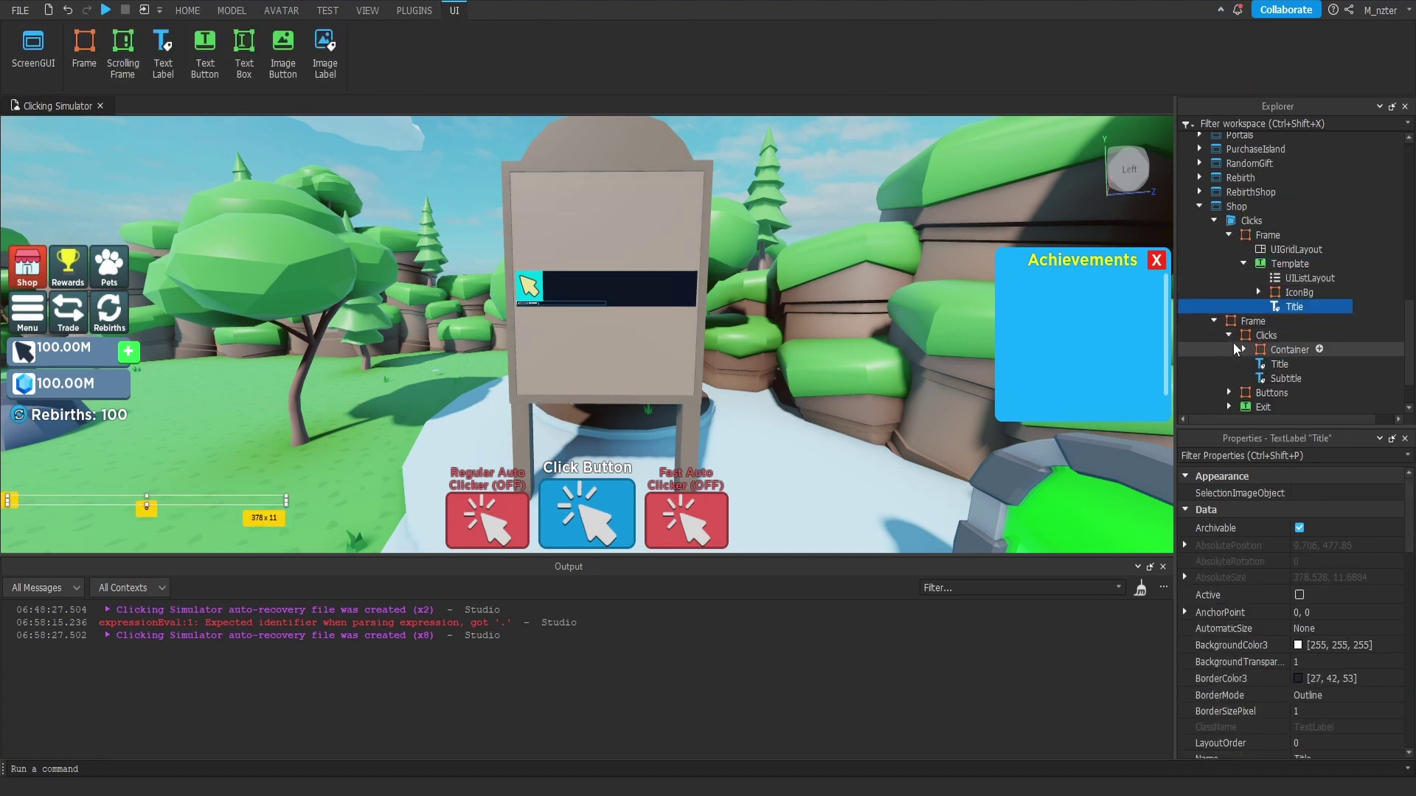
pyautogui.click(1214, 321)
pyautogui.doubleClick(1298, 336)
pyautogui.write('Amount')
pyautogui.press('Return')
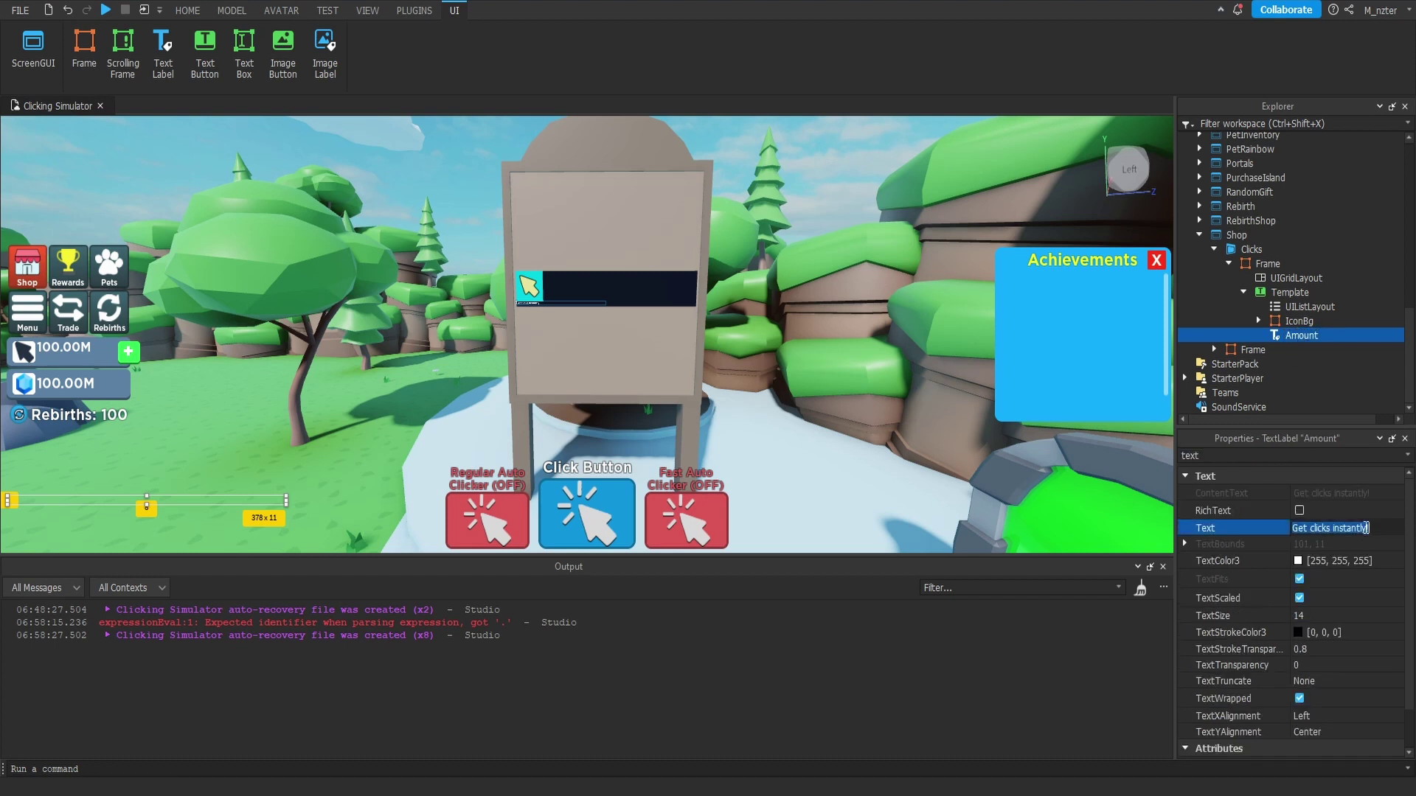
# Step: Set the Amount label's Text to +100M
pyautogui.write('+100M')
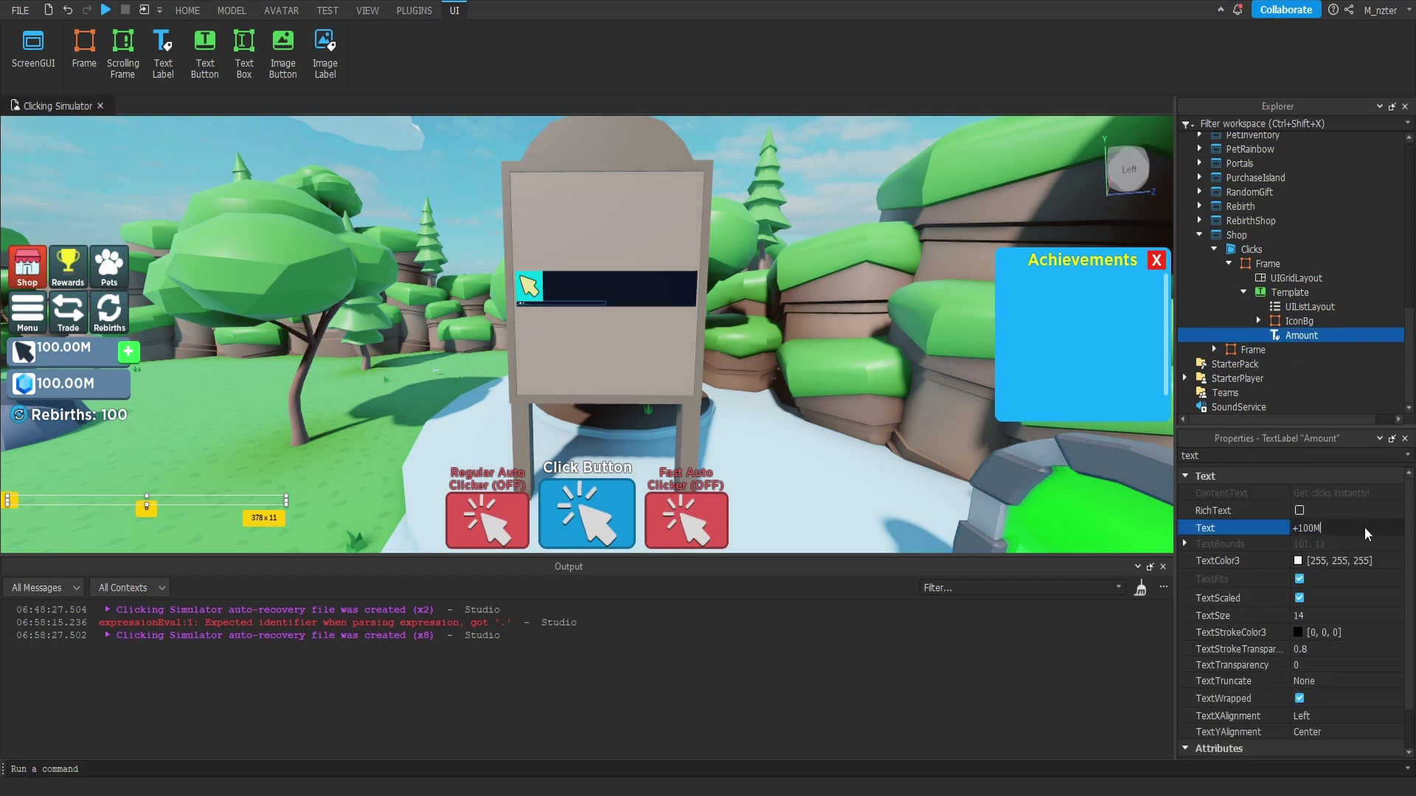
pyautogui.press('Return')
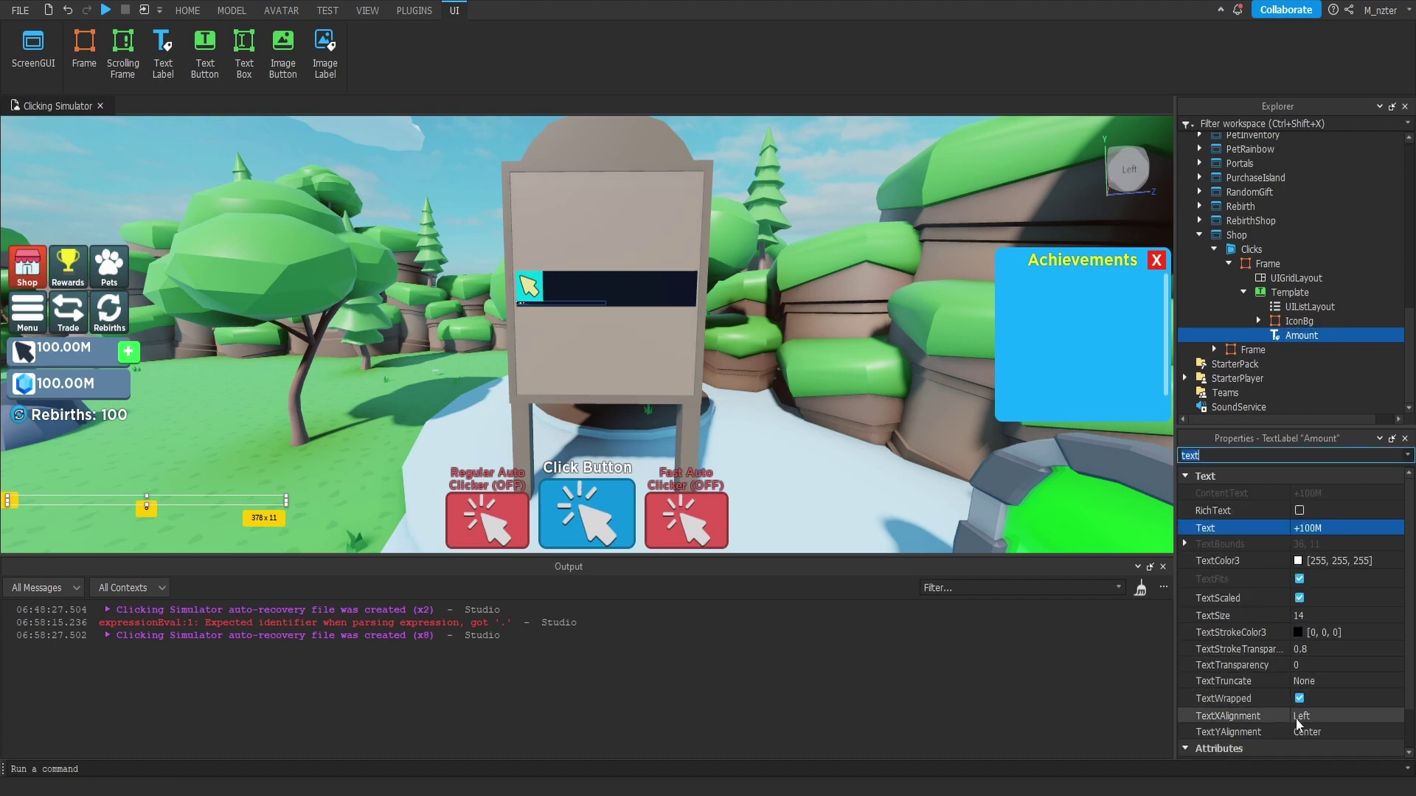
pyautogui.click(1302, 722)
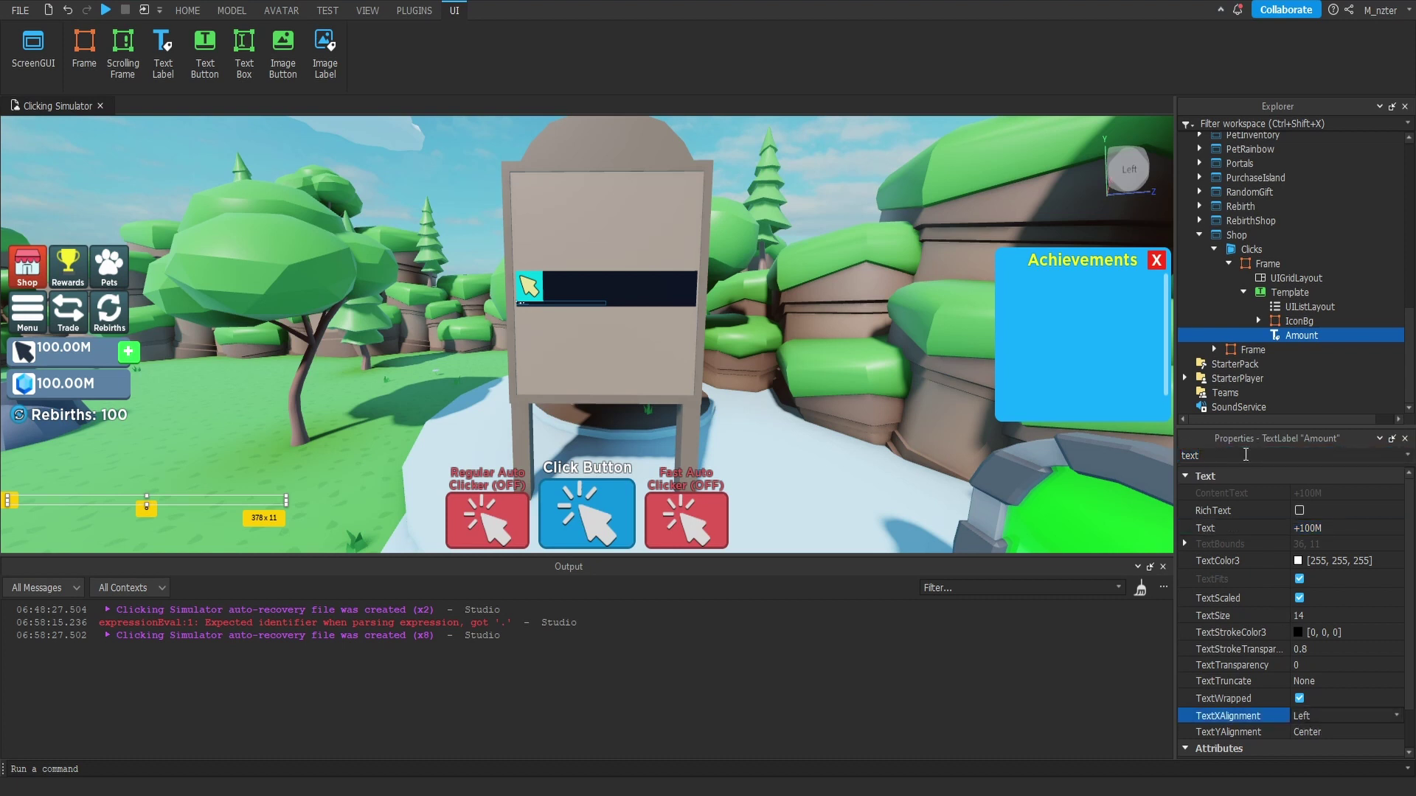
# Step: Set the Amount label's Size to {0.3, 0},{1, 0}
pyautogui.doubleClick(1246, 455)
pyautogui.write('size')
pyautogui.click(1317, 541)
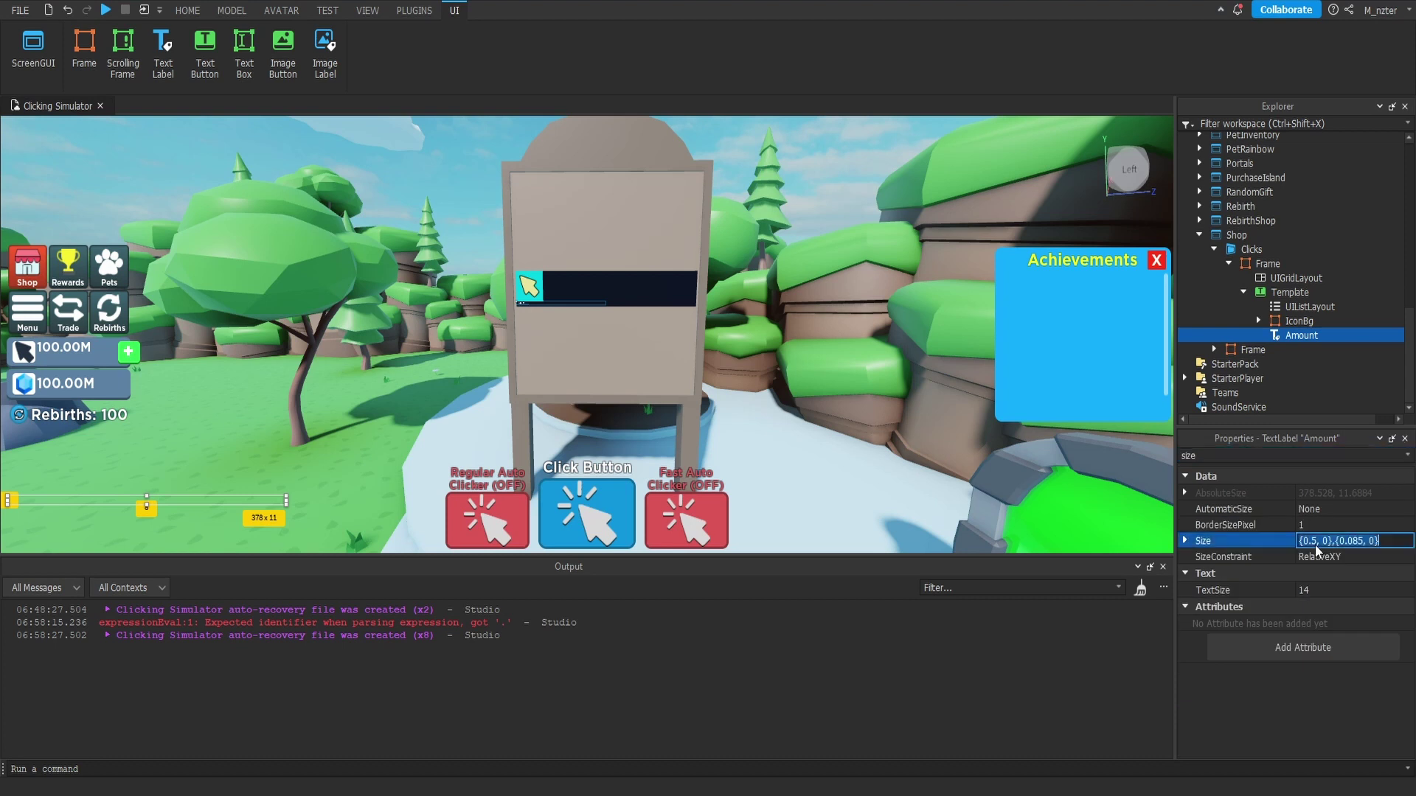
pyautogui.click(1311, 543)
pyautogui.moveTo(1337, 540); pyautogui.dragTo(1365, 540)
pyautogui.write('1')
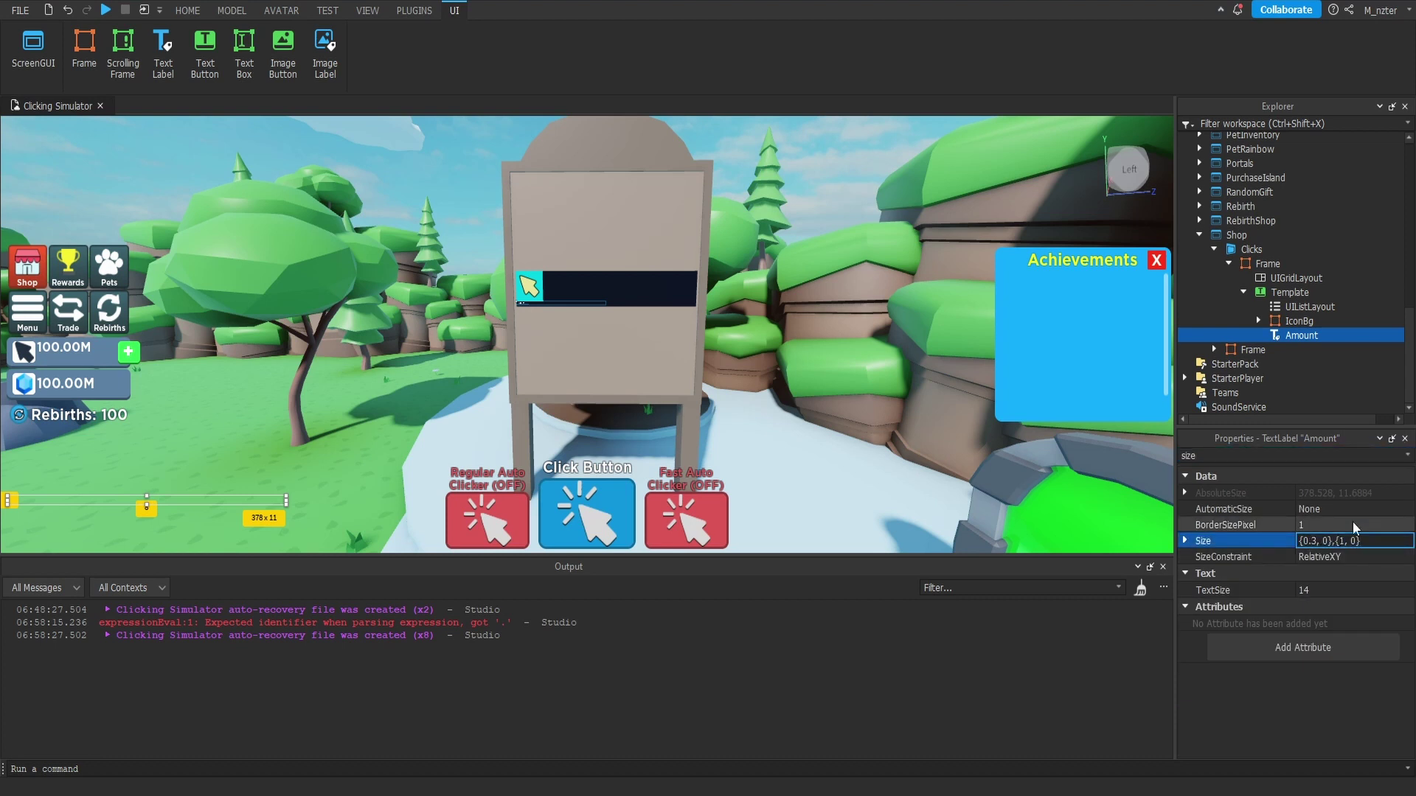
pyautogui.press('Return')
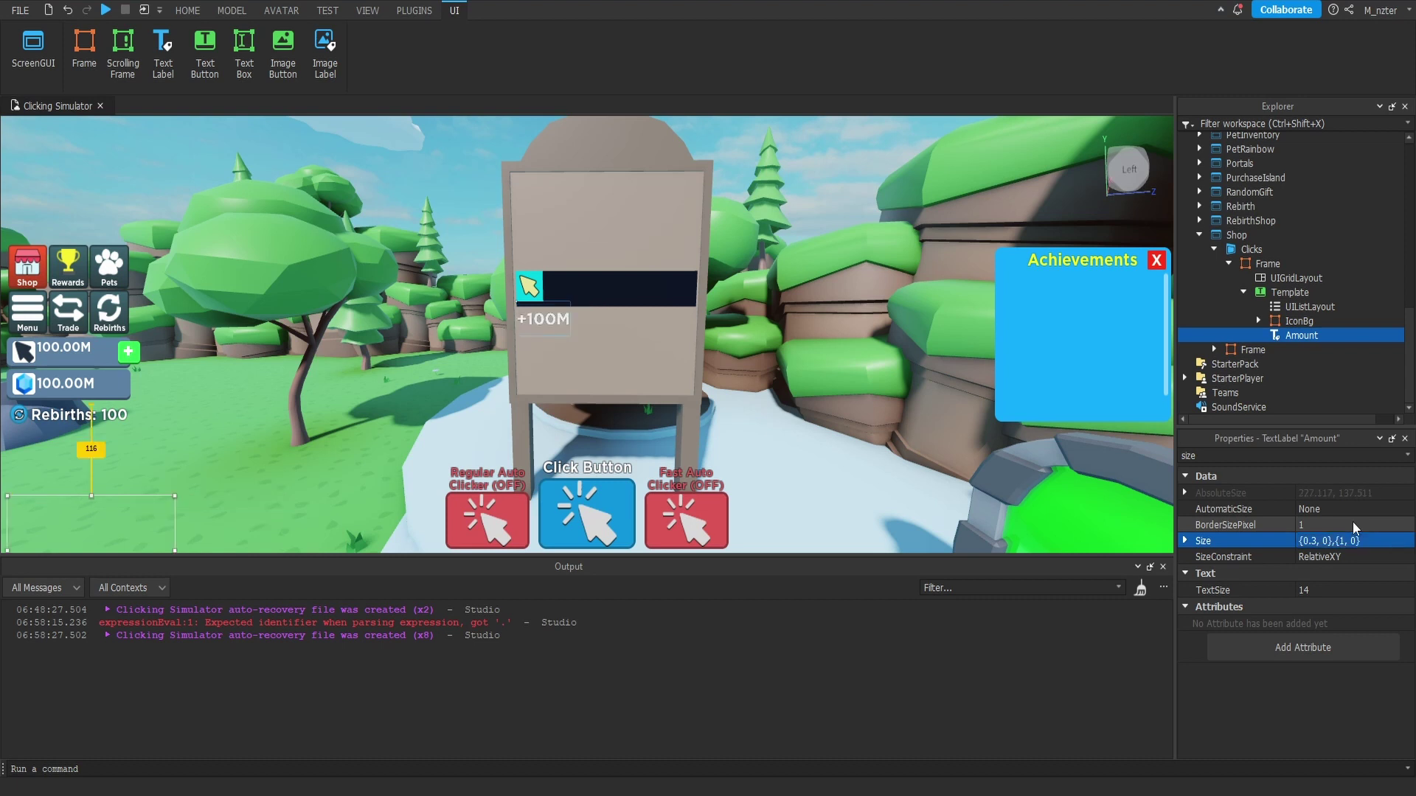
# Step: Set the Template UIListLayout's FillDirection to Horizontal and its VerticalAlignment to Center
pyautogui.click(1309, 307)
pyautogui.click(1320, 453)
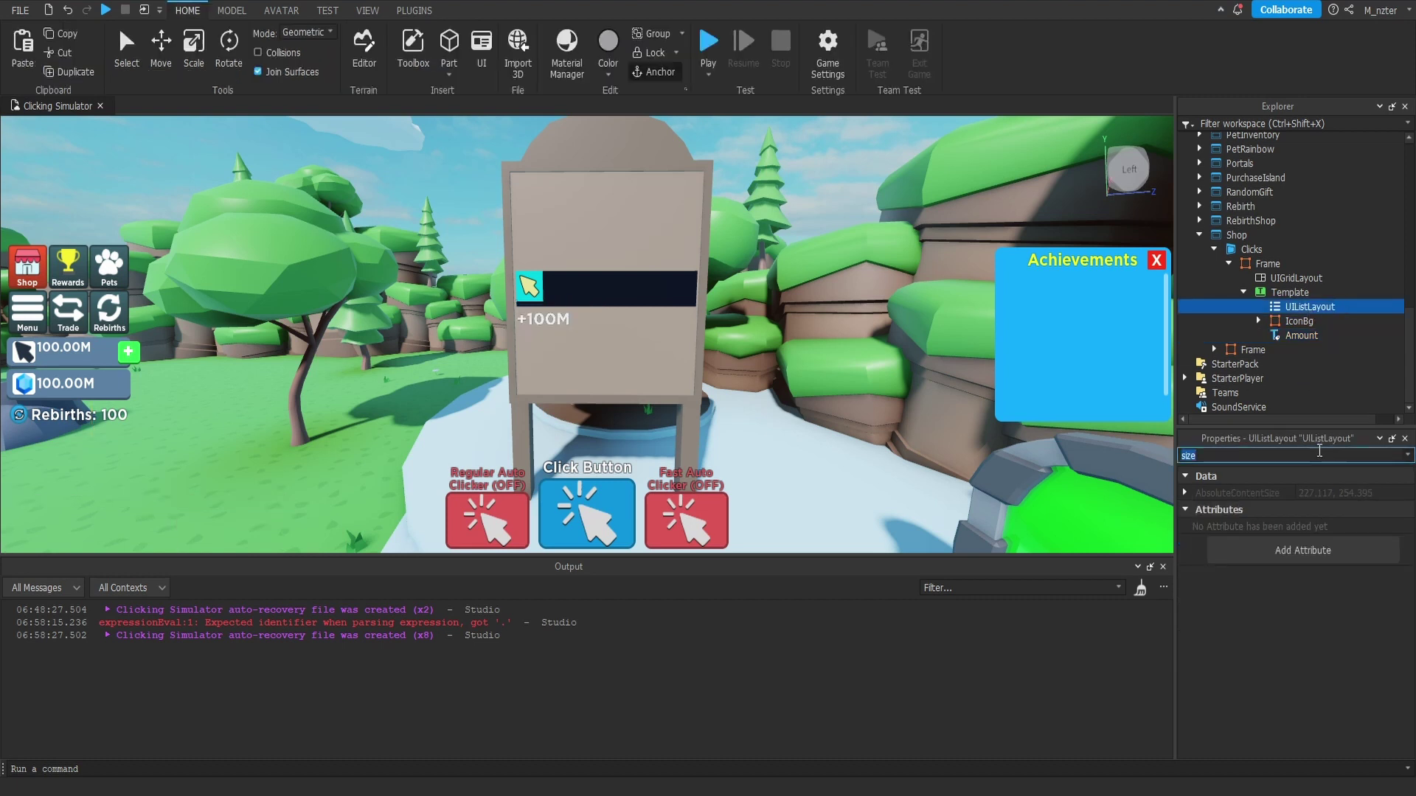
pyautogui.press('BackSpace')
pyautogui.click(1341, 627)
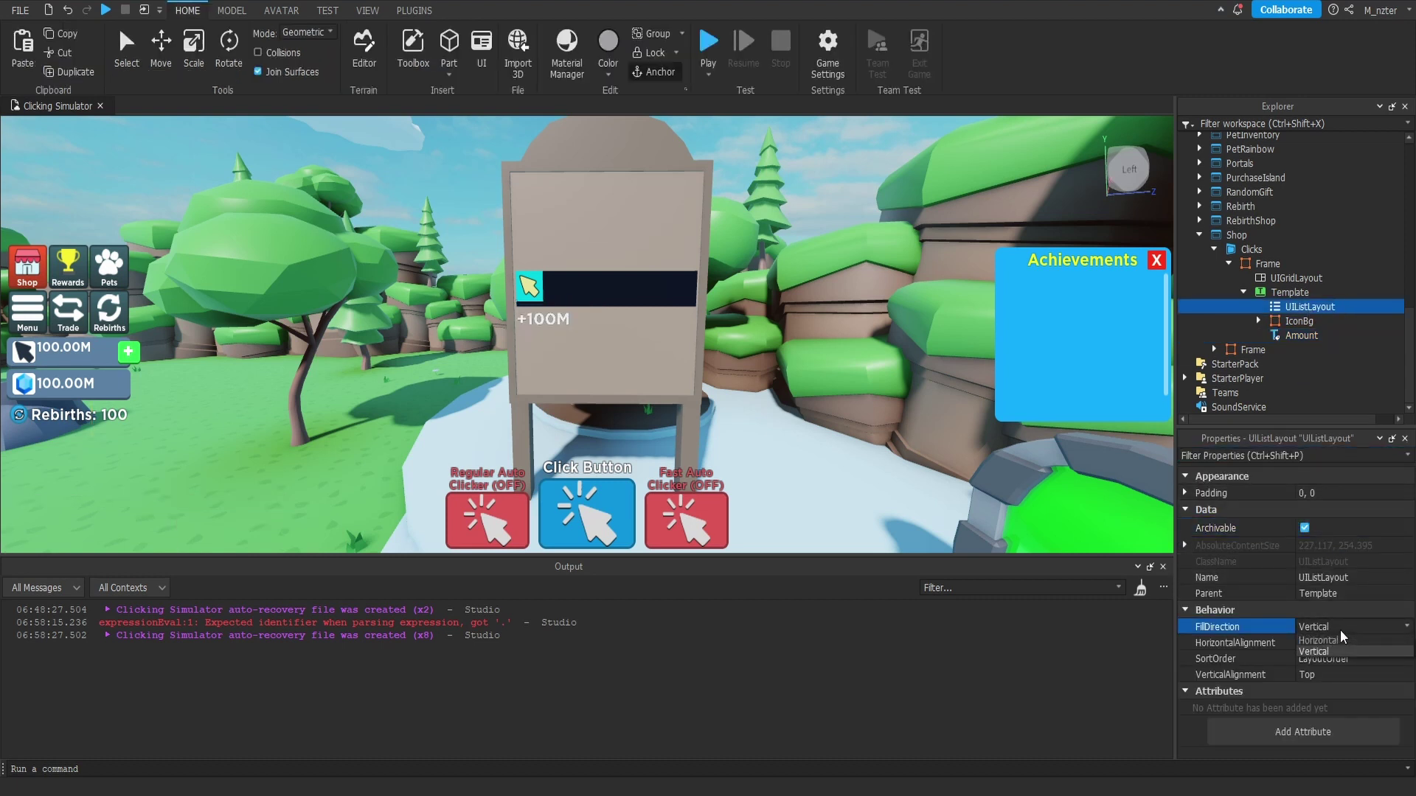
pyautogui.click(1320, 641)
pyautogui.click(1246, 675)
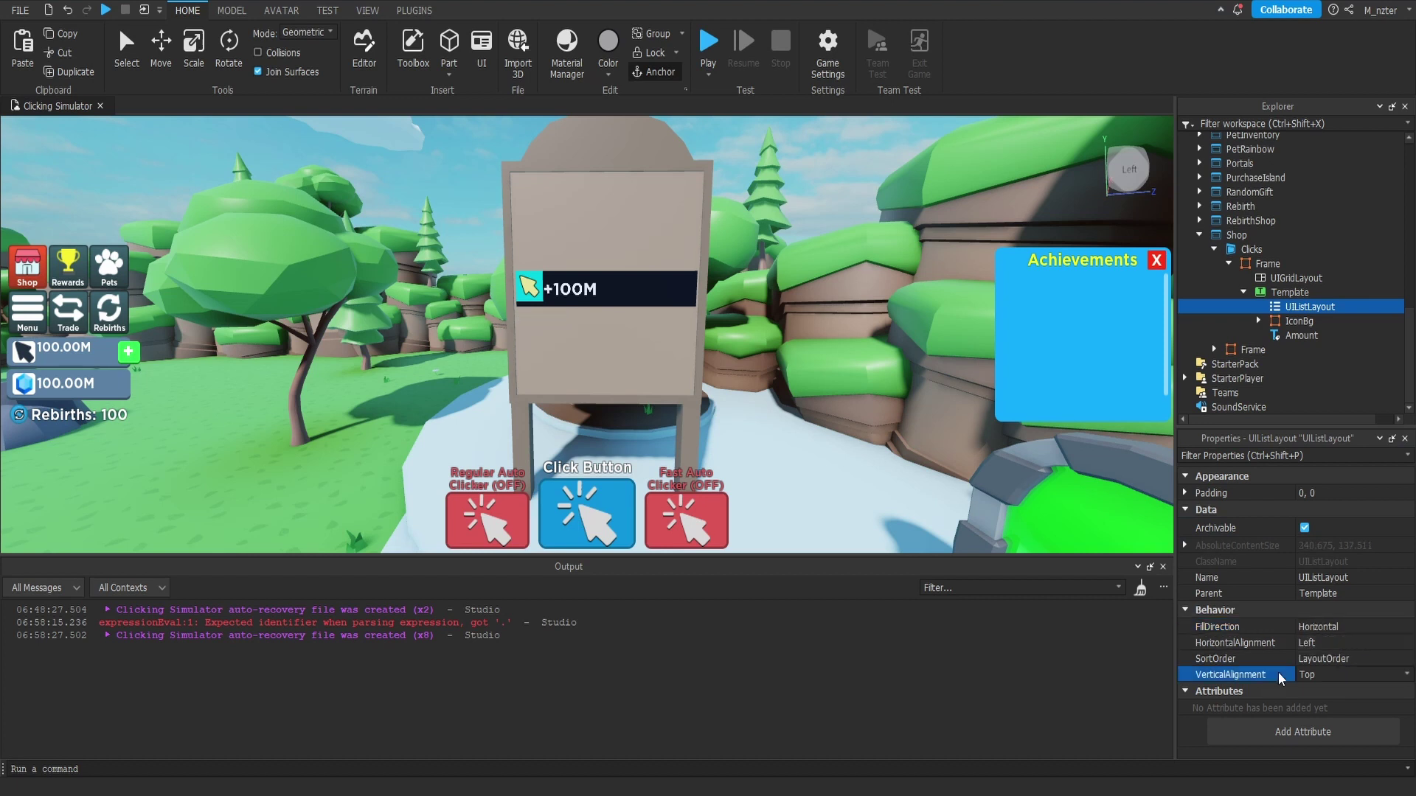
pyautogui.click(1320, 675)
pyautogui.click(1322, 700)
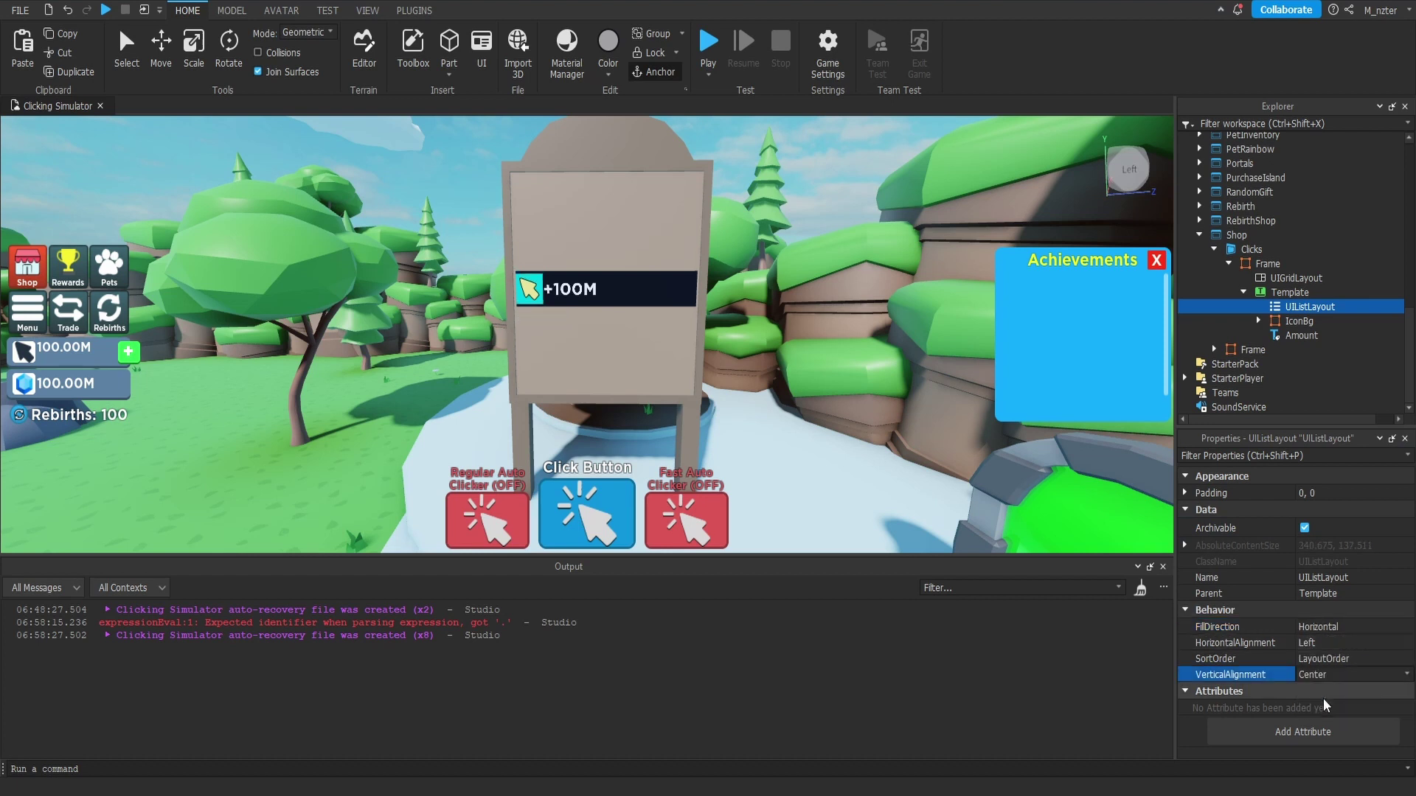
# Step: Set the Padding of the Template's UIListLayout to 0.01, 0
pyautogui.click(1301, 493)
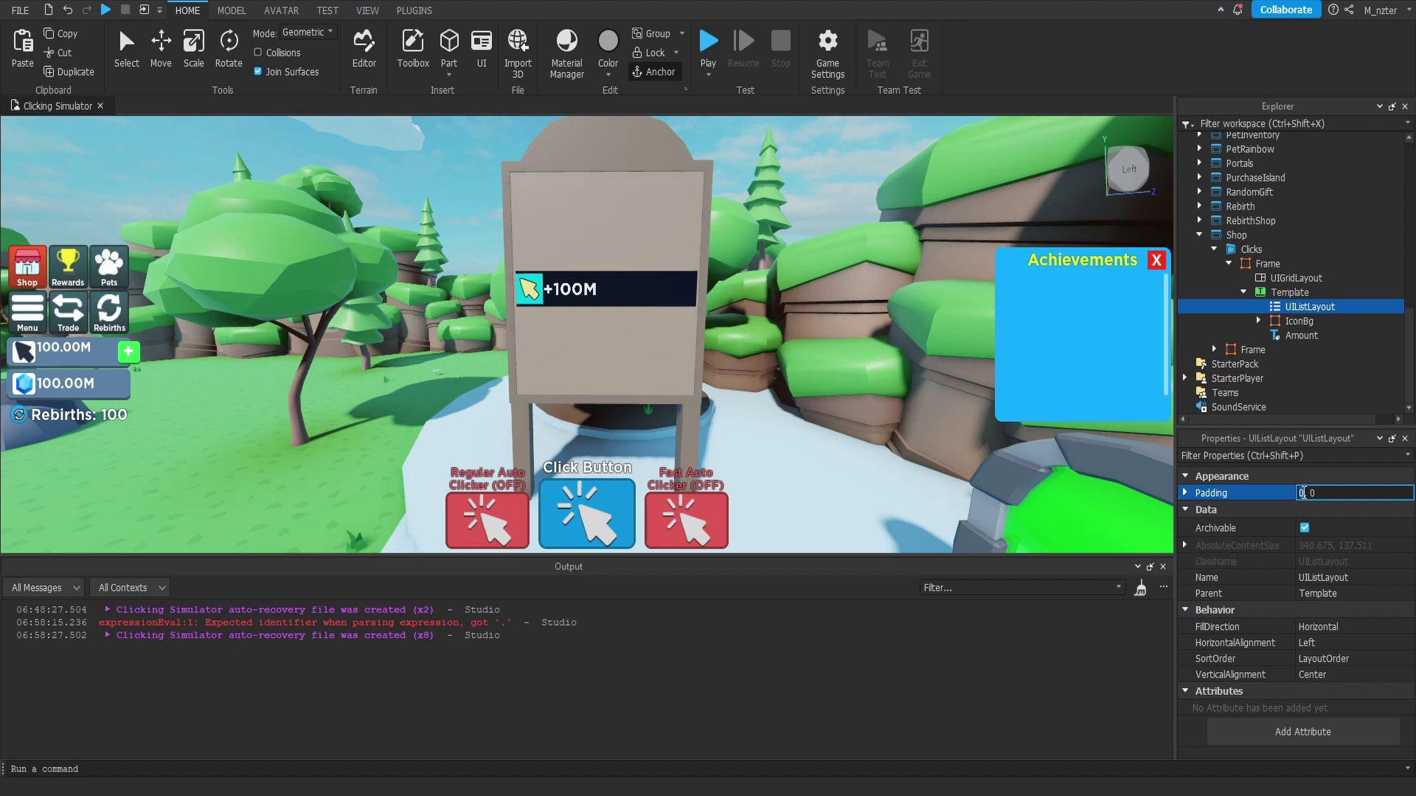
pyautogui.press('BackSpace')
pyautogui.write('.0')
pyautogui.press('Return')
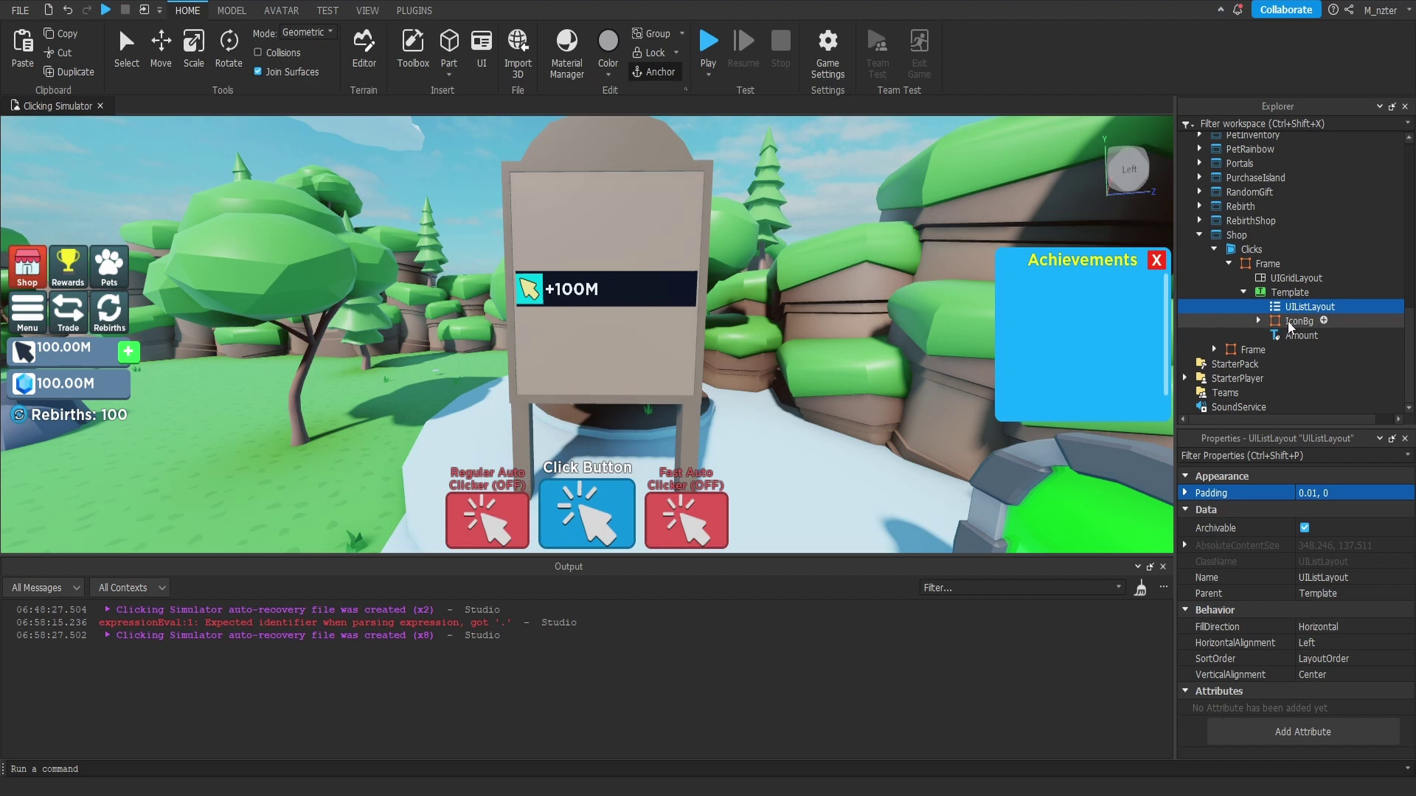
# Step: Add a UIPadding to Template and set its PaddingLeft to 0.01, 0
pyautogui.click(1320, 295)
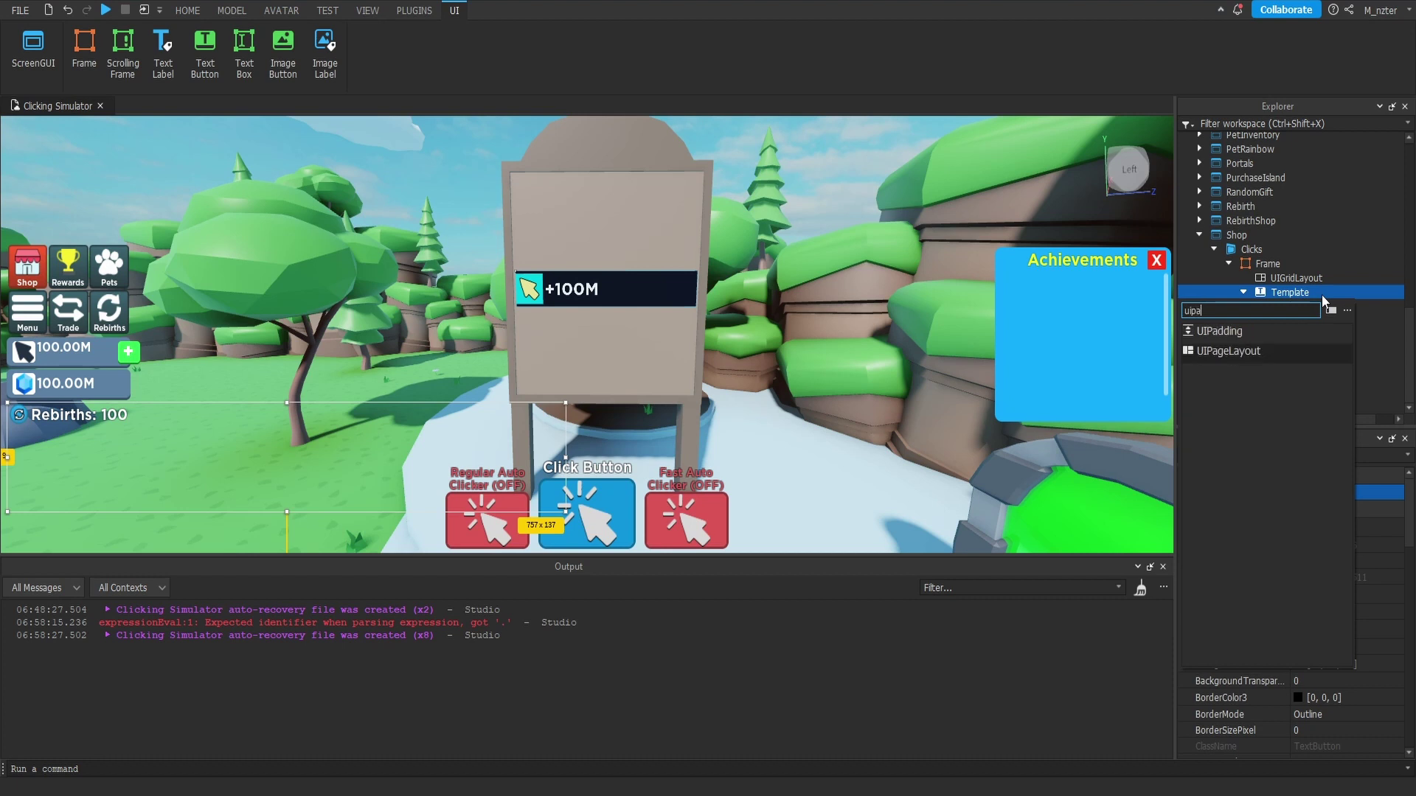
pyautogui.click(1305, 325)
pyautogui.click(1320, 597)
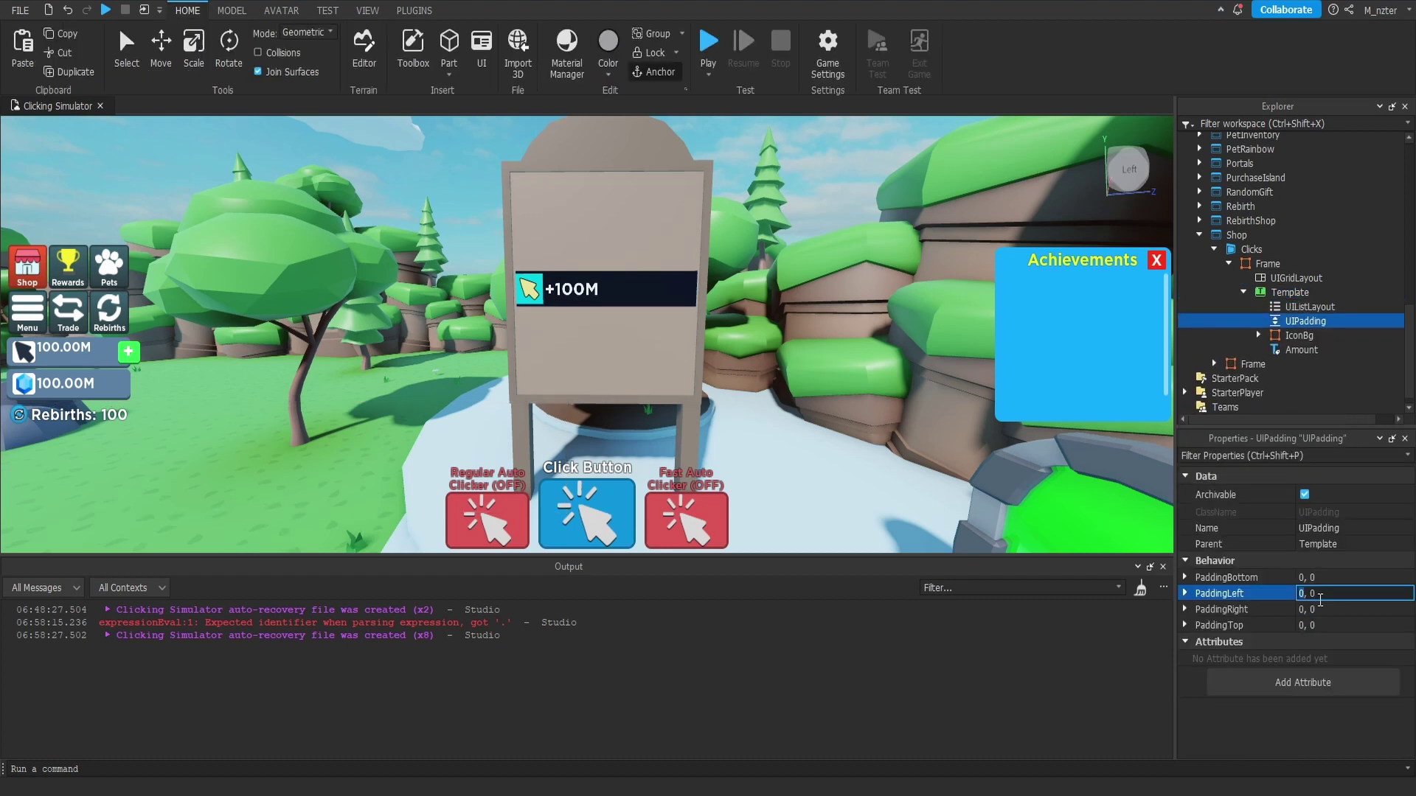
pyautogui.write('0.01')
pyautogui.press('Return')
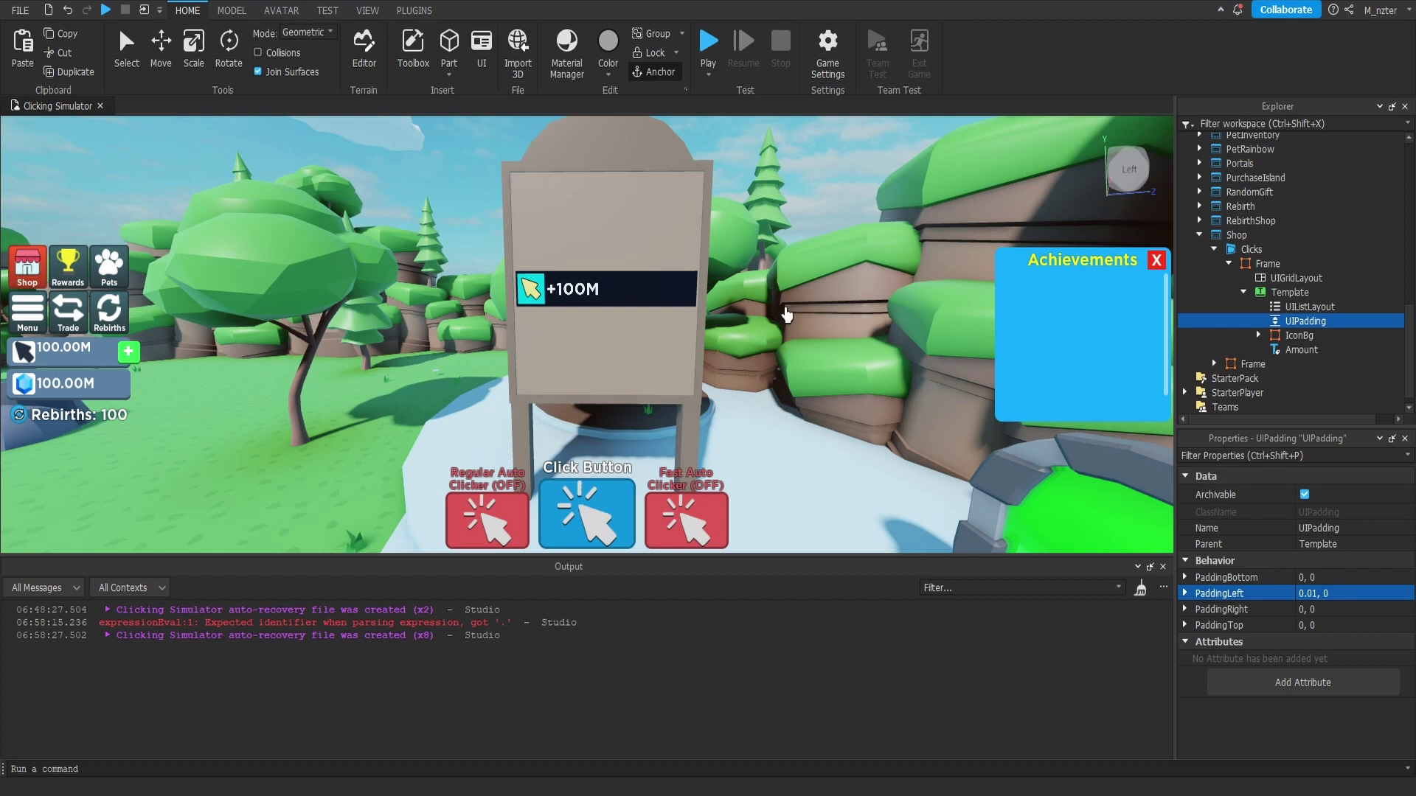
# Step: Add a UICorner to IconBg with a CornerRadius of 0.1, 0
pyautogui.click(1323, 335)
pyautogui.write('uico')
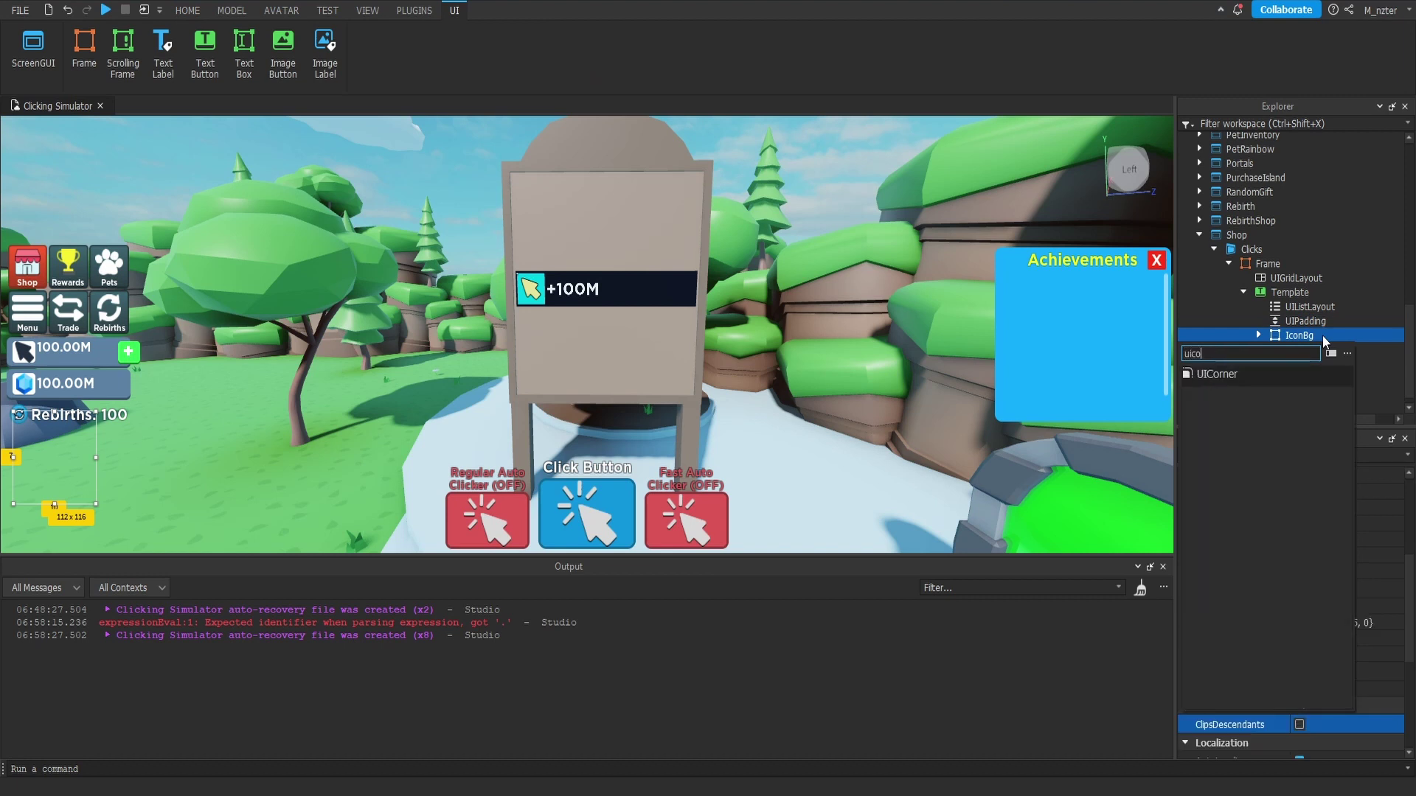
pyautogui.press('Return')
pyautogui.click(1307, 349)
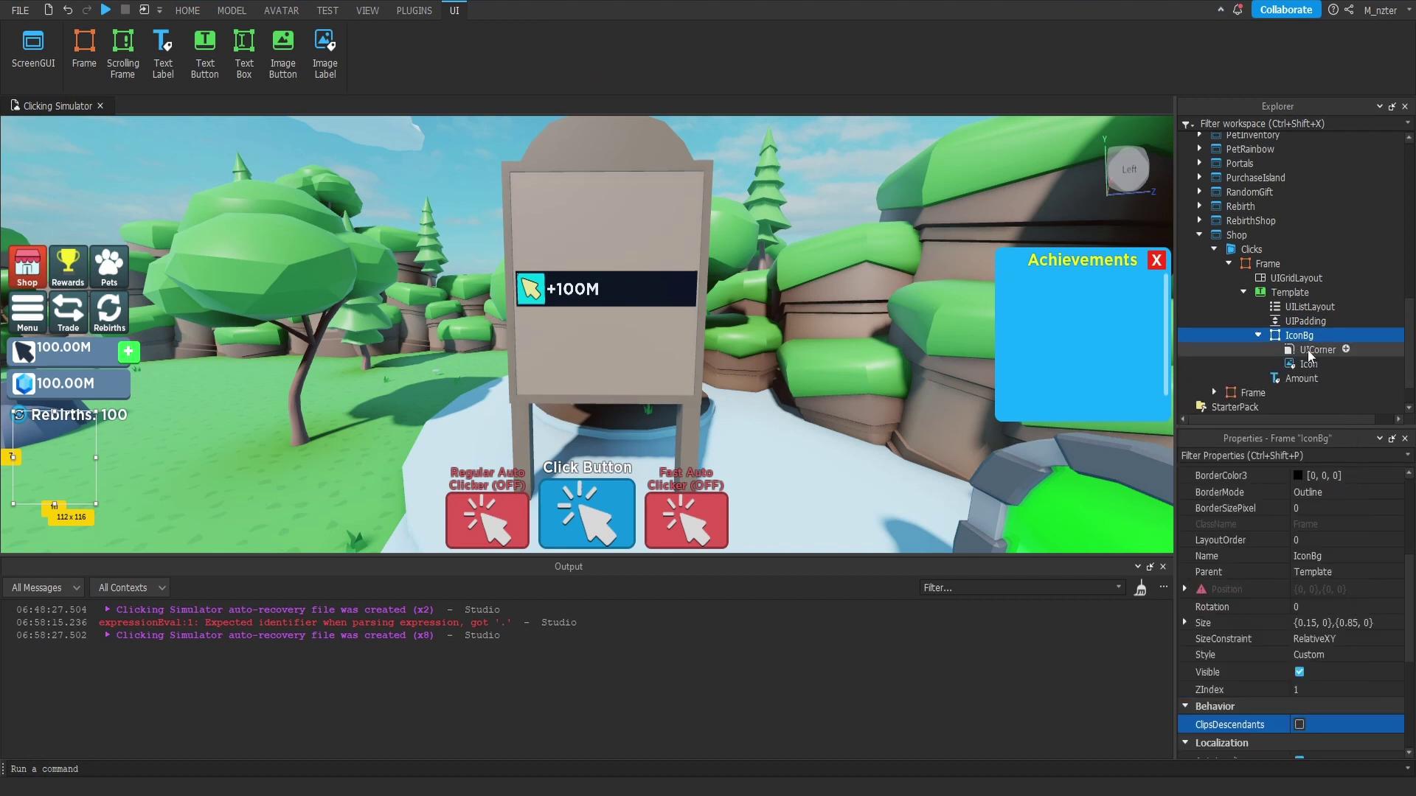
pyautogui.click(1303, 494)
pyautogui.press('Return')
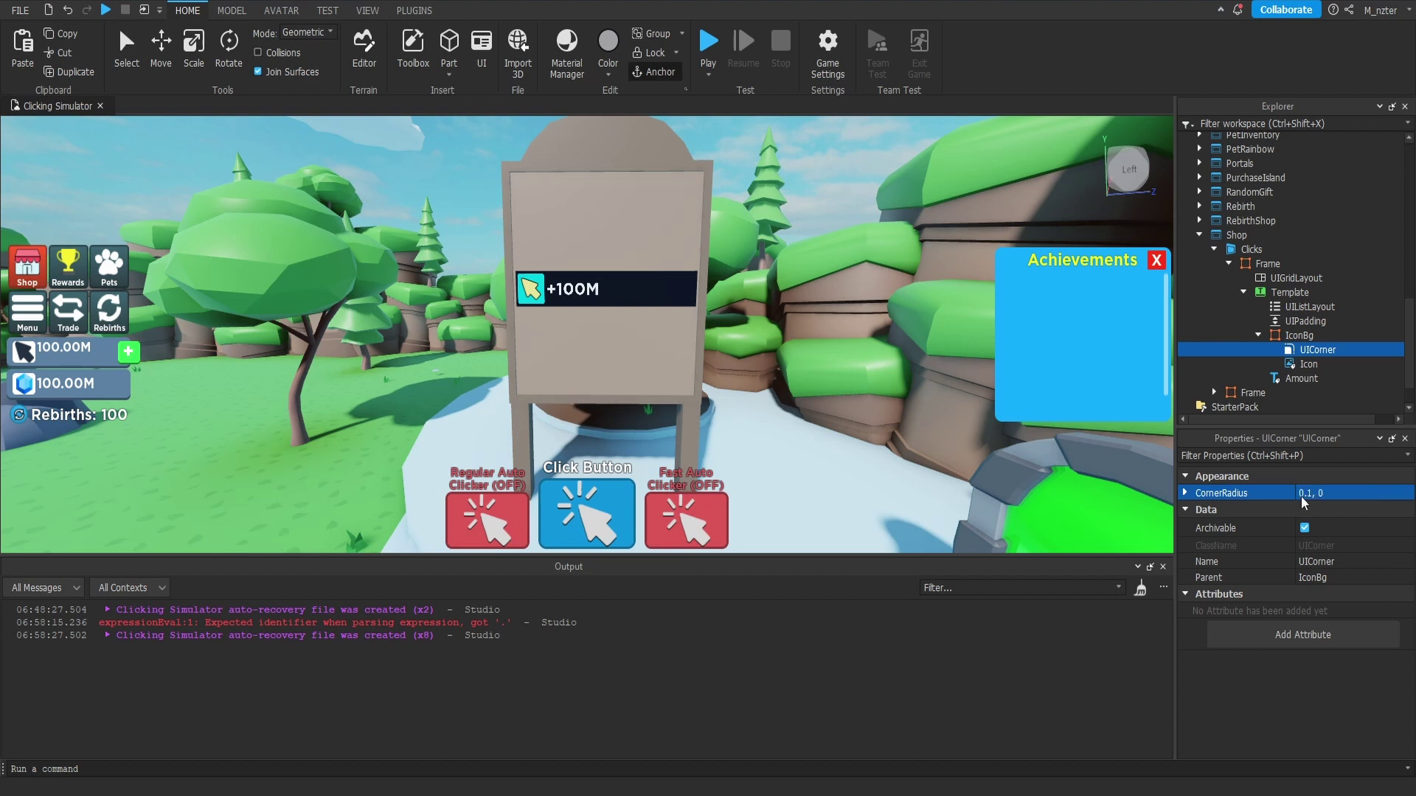
# Step: Duplicate IconBg's UICorner and move the copy into Template to round the button's corners
pyautogui.hotkey('ctrl', 'd')
pyautogui.moveTo(1309, 364); pyautogui.dragTo(1314, 299)
pyautogui.click(1258, 349)
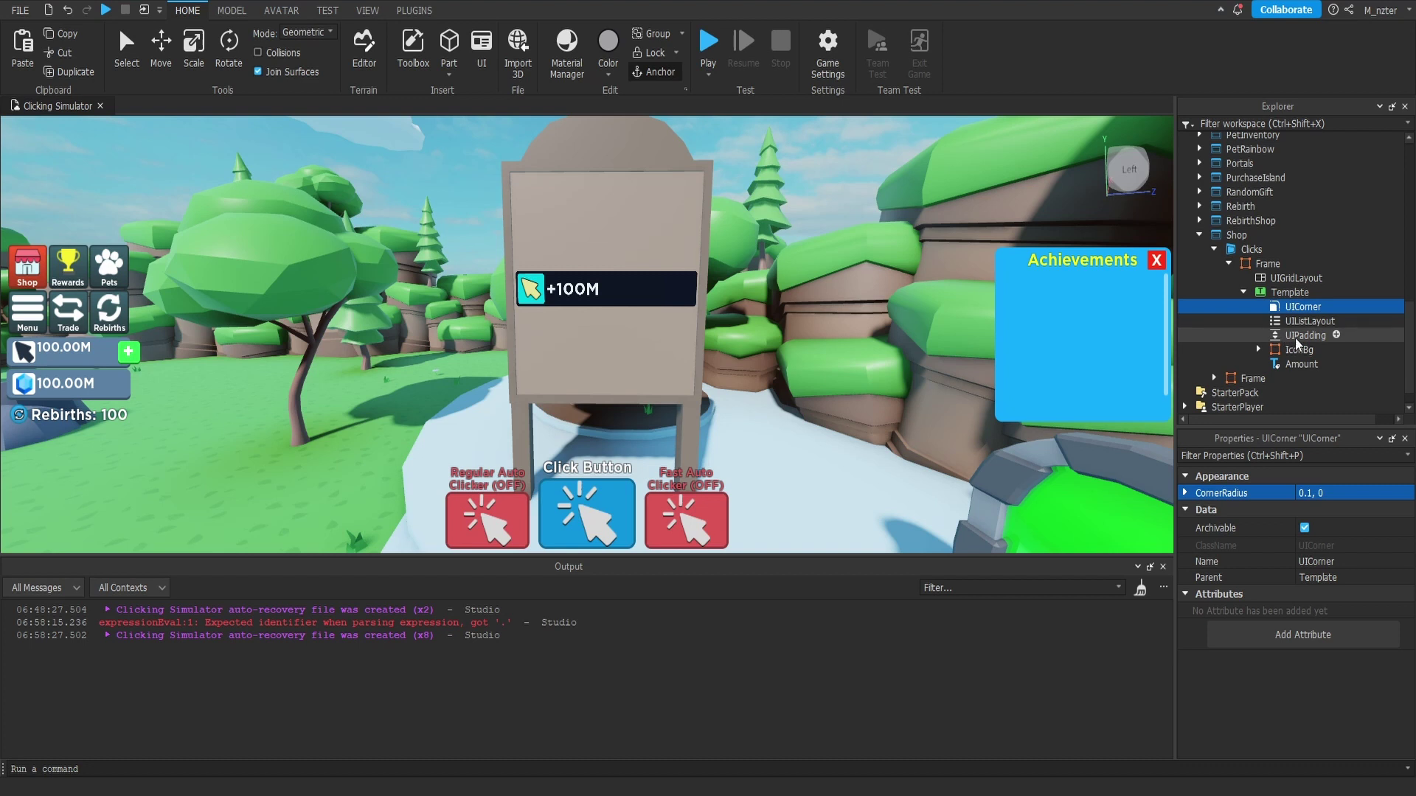
pyautogui.click(1243, 292)
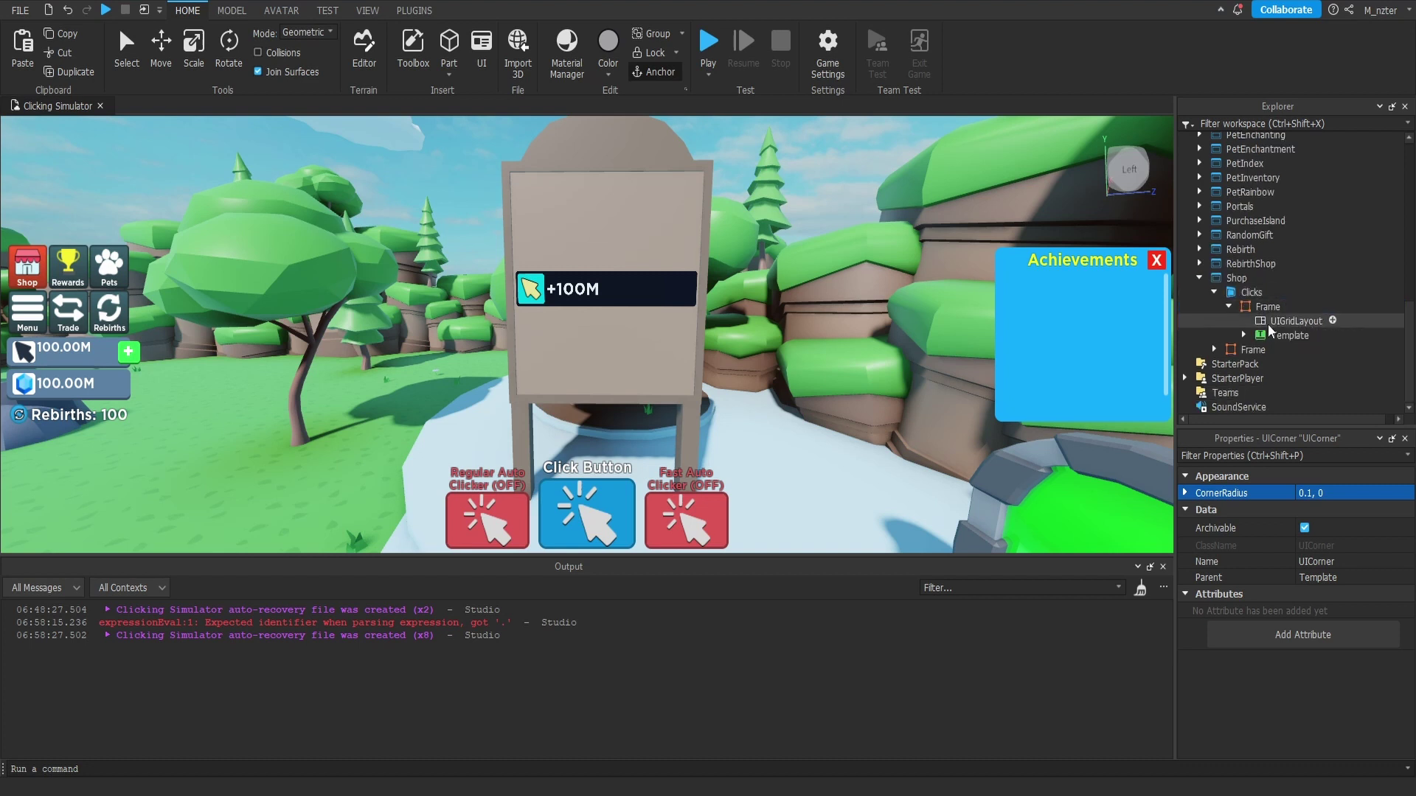
# Step: Duplicate the Template button five times to test how the grid layout fills the sign
pyautogui.click(1270, 336)
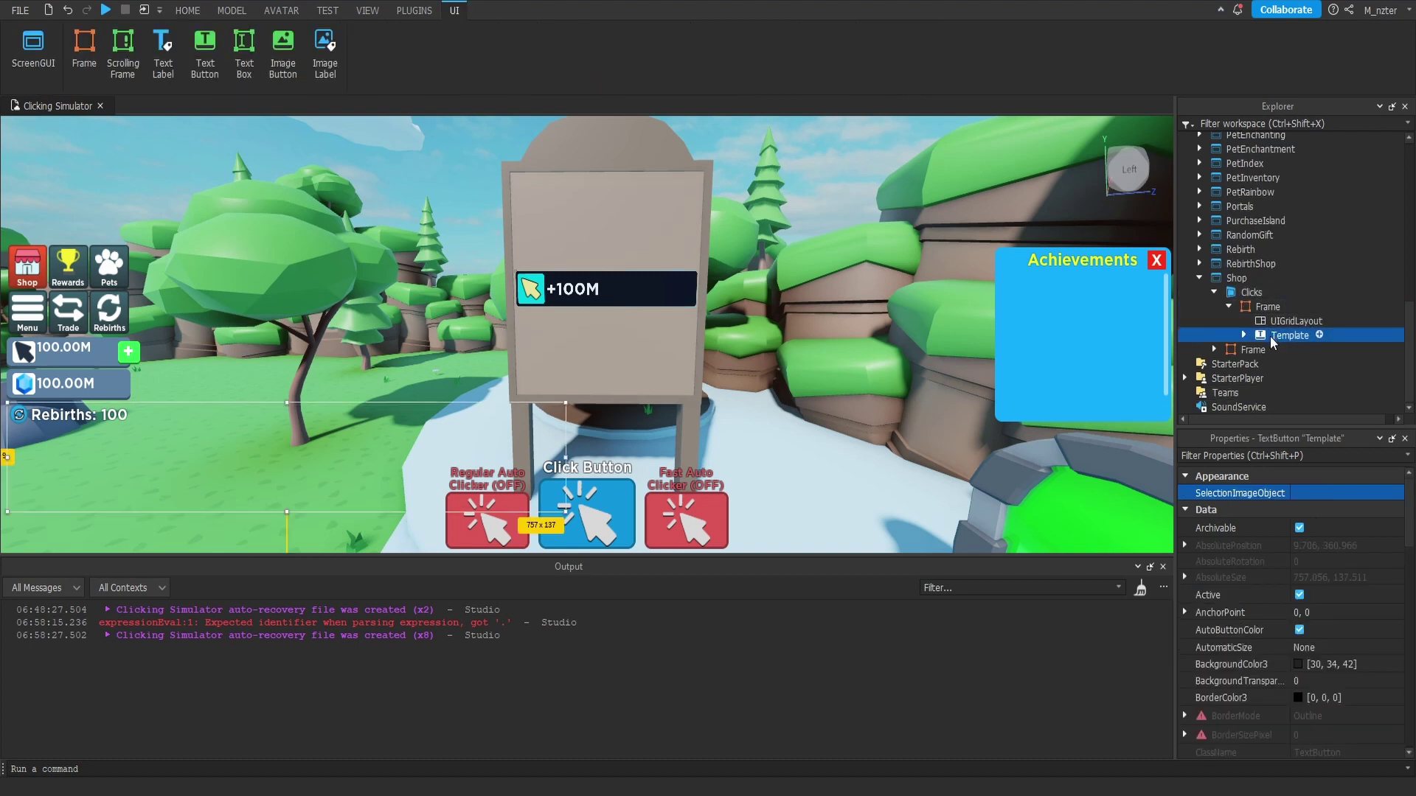
pyautogui.hotkey('ctrl', 'd')
pyautogui.hotkey('ctrl', 'd')
pyautogui.hotkey('ctrl', 'd')
pyautogui.hotkey('ctrl', 'd')
pyautogui.hotkey('ctrl', 'd')
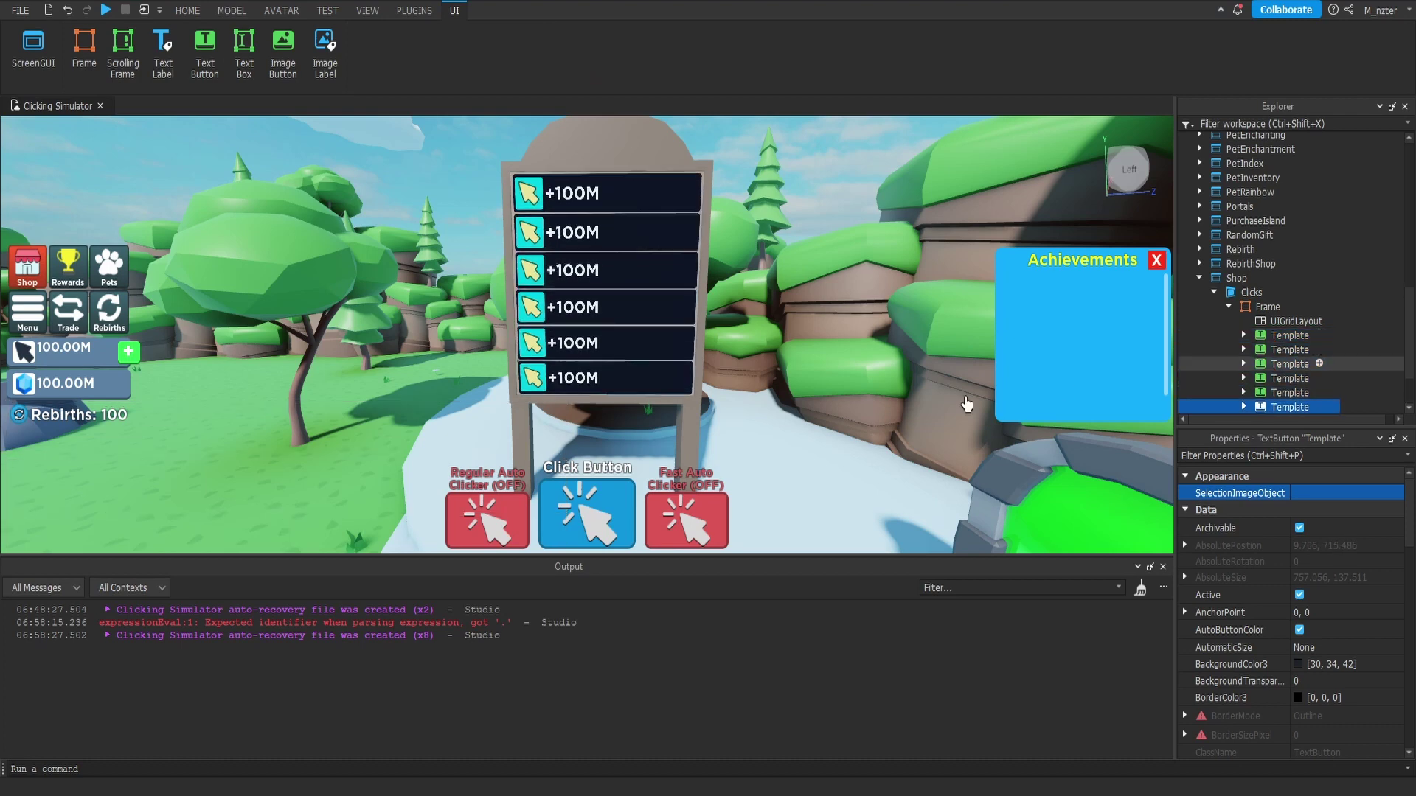
pyautogui.scroll(-2, 897, 375)
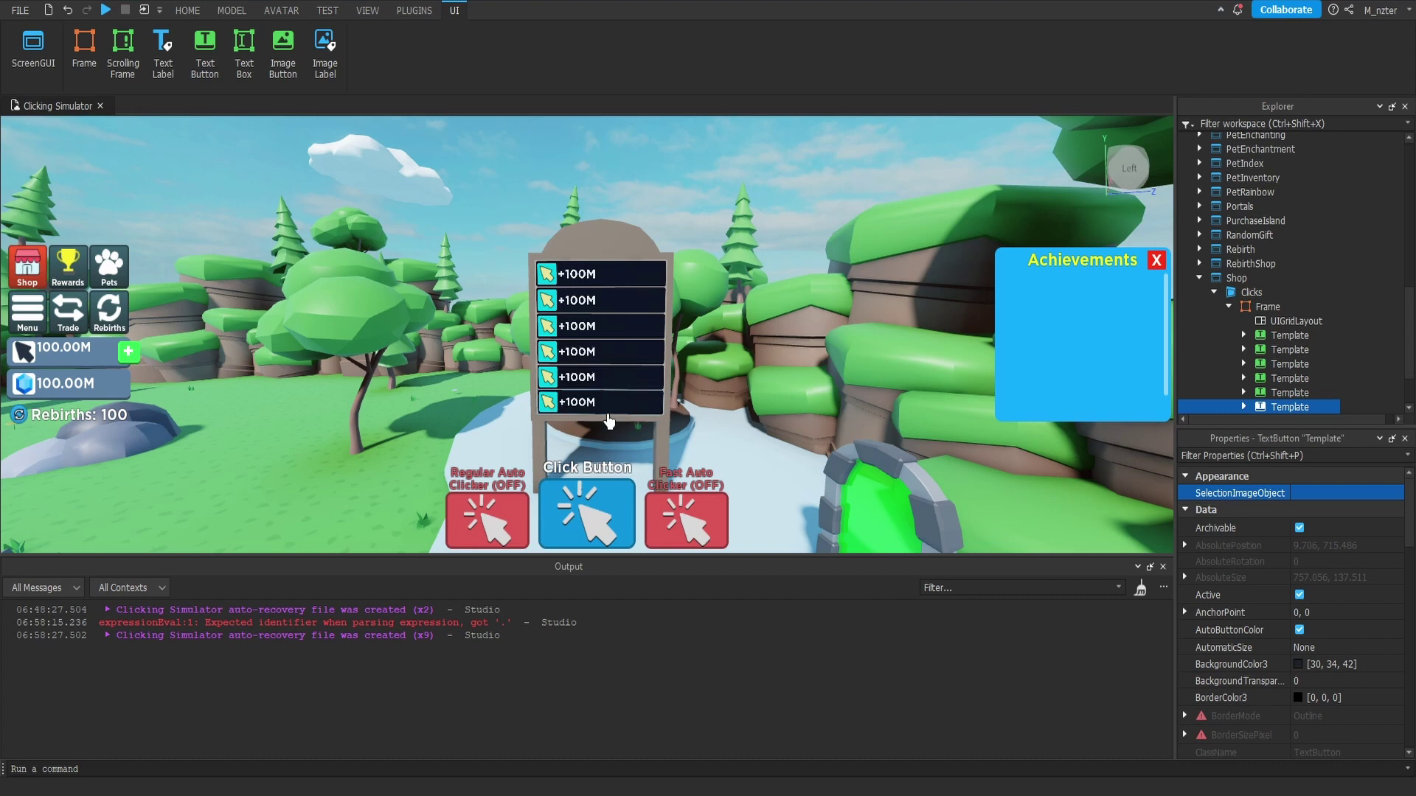
pyautogui.scroll(2, 644, 401)
# Step: Delete the five duplicated Template buttons, keeping only the original in the Clicks frame
pyautogui.keyDown('shift'); pyautogui.click(1286, 352); pyautogui.keyUp('shift')
pyautogui.press('Delete')
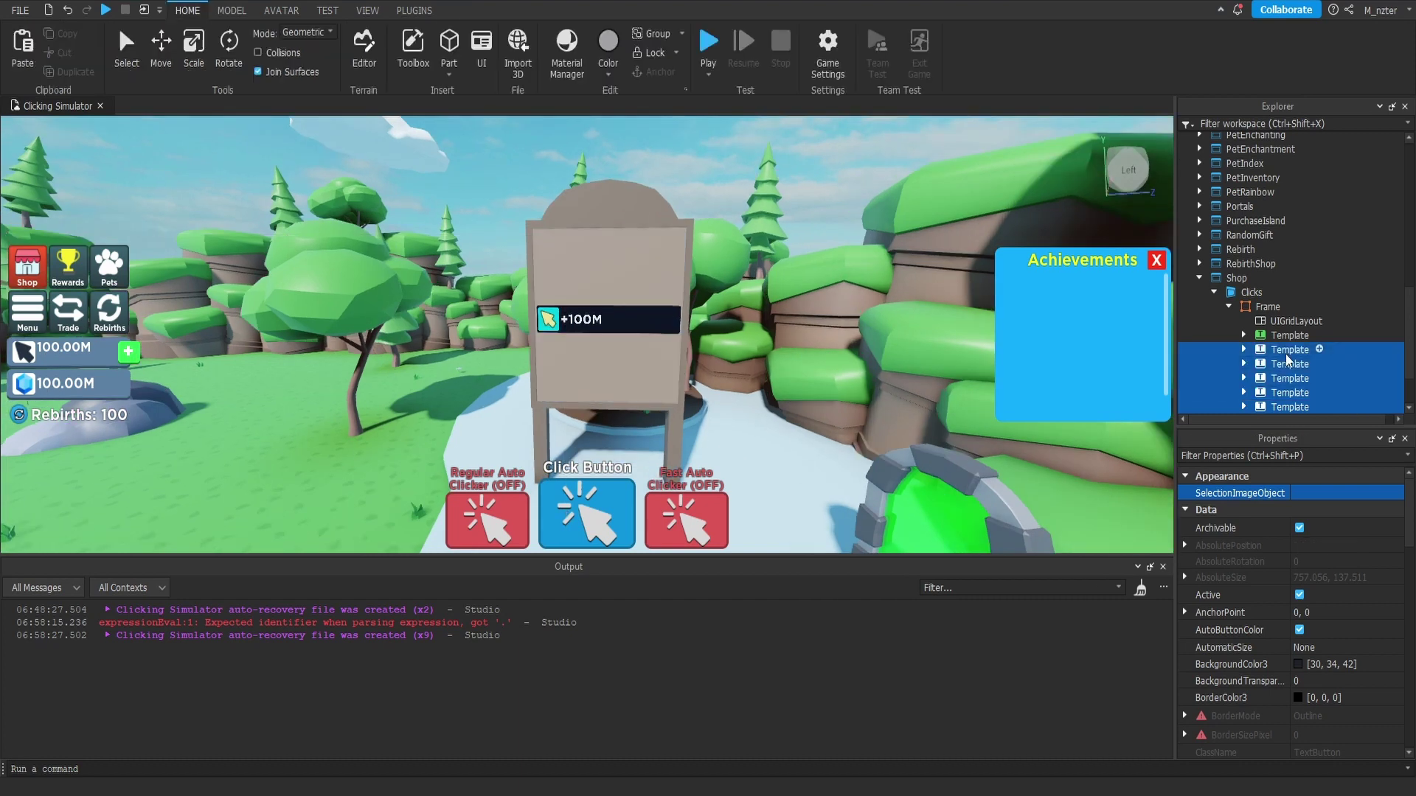
pyautogui.click(1214, 292)
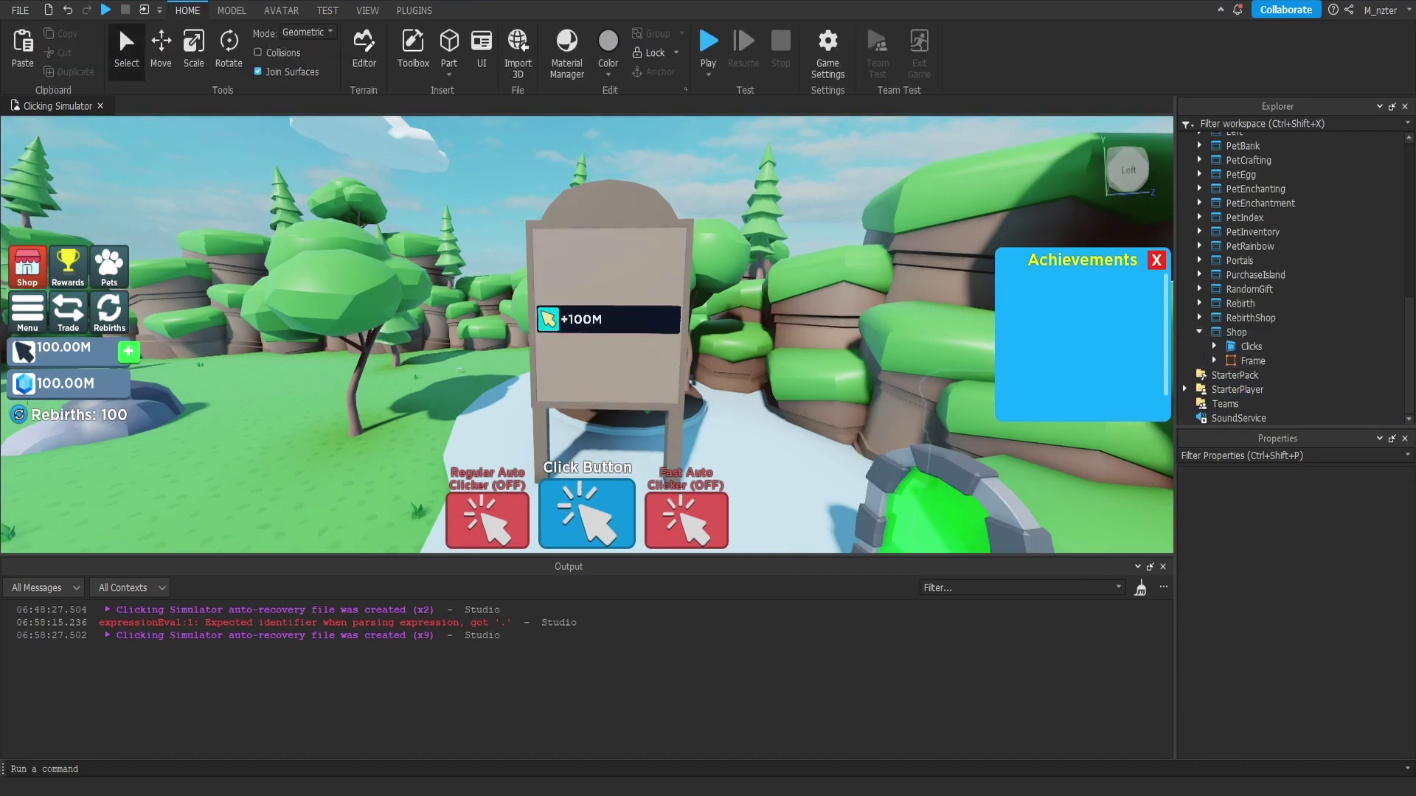